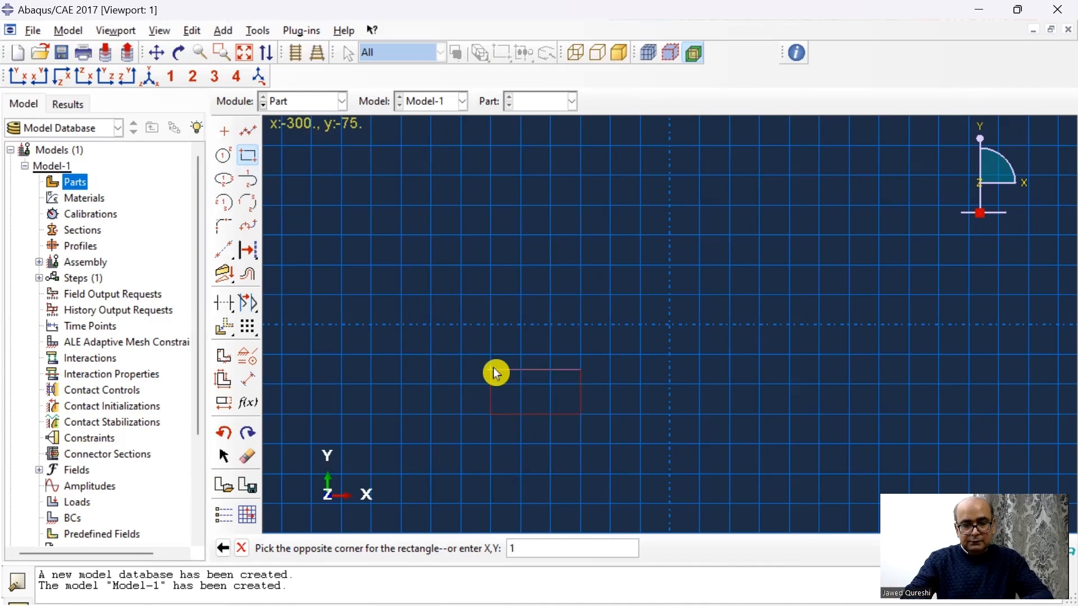
Step: Complete the outer square with its opposite corner at 150,150, and draw a concentric inner square from -125,-125 to 125,125
{"action": "type", "text": "0,150"}
{"action": "key", "text": "Return"}
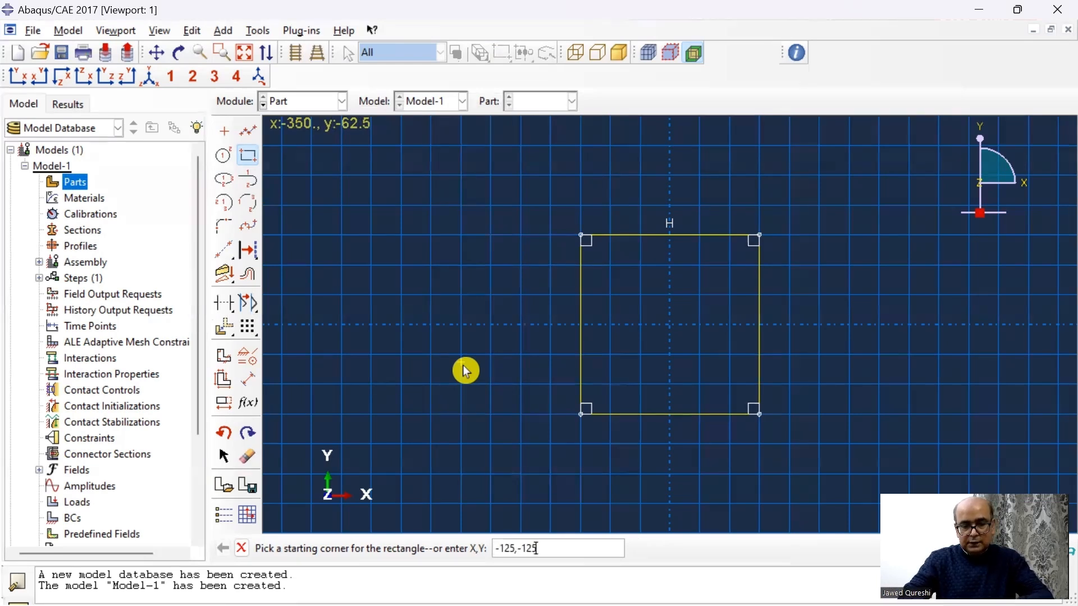
{"action": "type", "text": "-125,-125"}
{"action": "key", "text": "Return"}
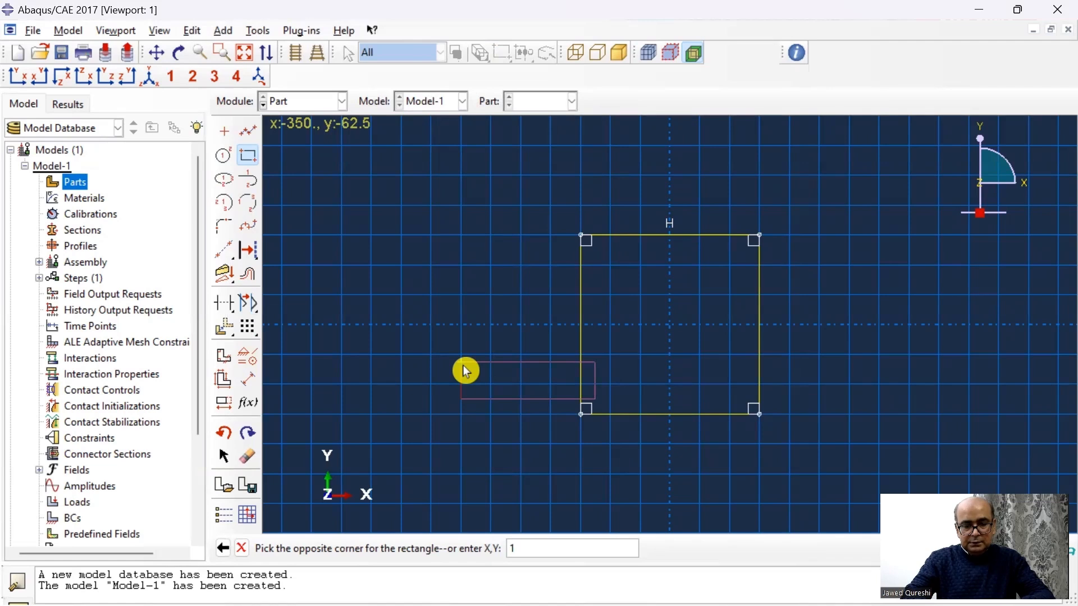
{"action": "type", "text": "125,12"}
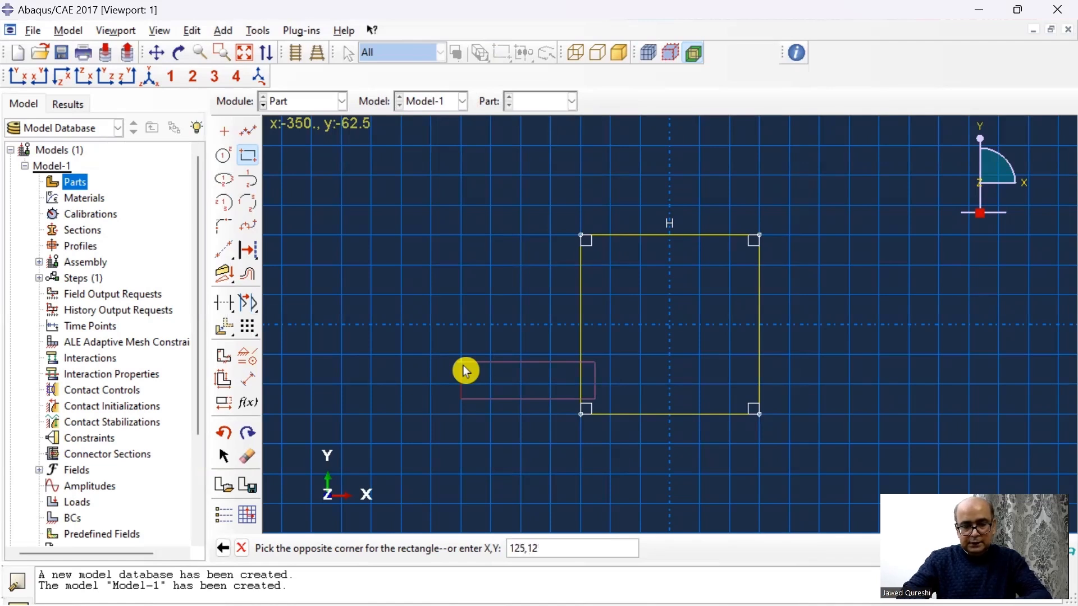
{"action": "type", "text": "5"}
{"action": "key", "text": "Return"}
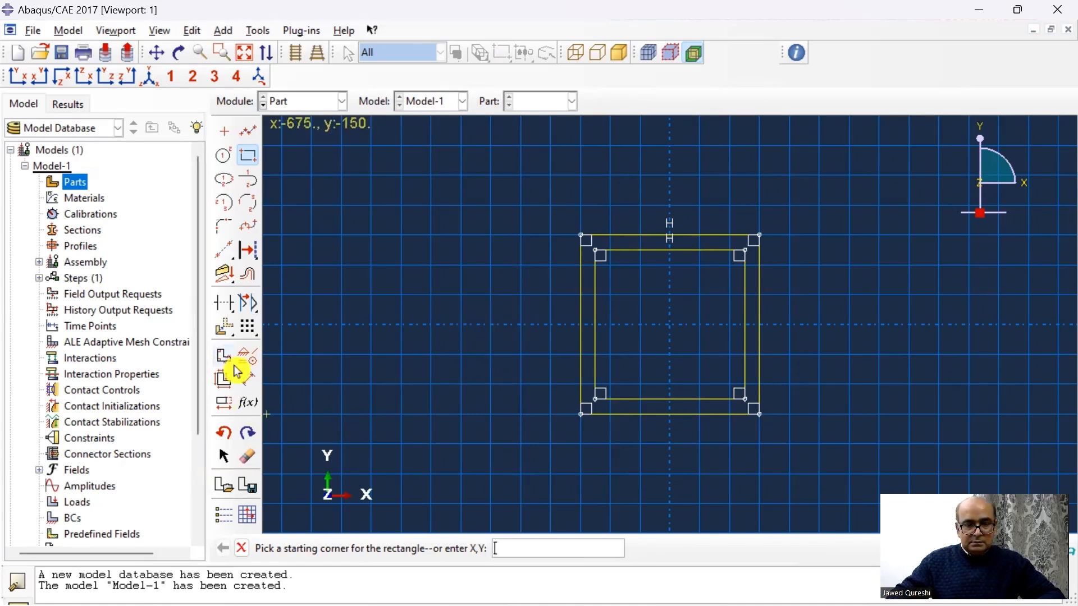
Step: Dimension the widths of the outer and inner squares along their top edges
{"action": "left_click", "coordinate": [247, 379]}
{"action": "left_click", "coordinate": [644, 236]}
{"action": "left_click", "coordinate": [663, 210]}
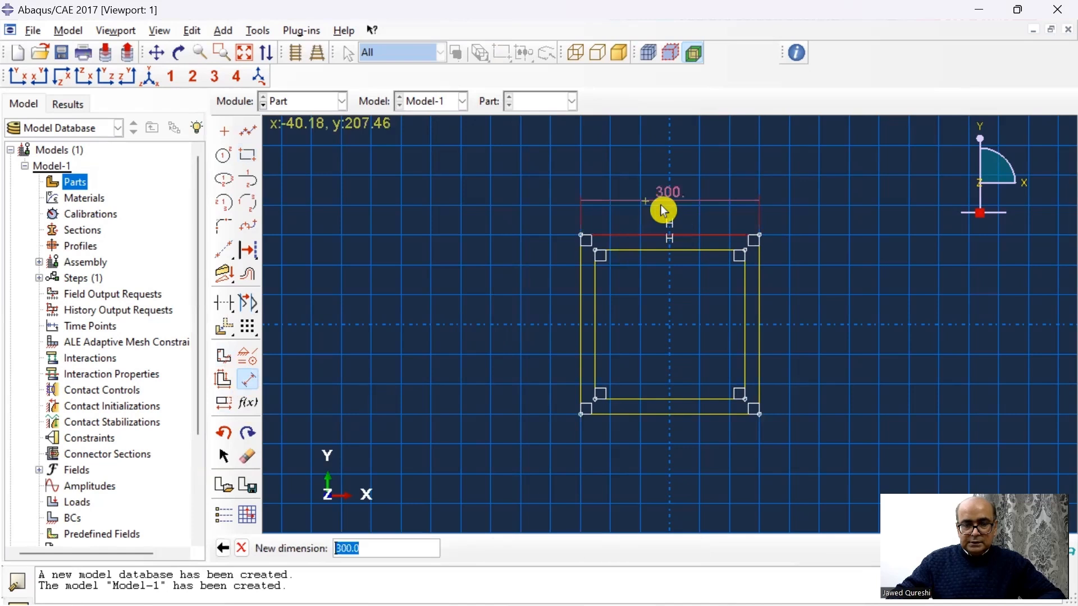
{"action": "key", "text": "Return"}
{"action": "left_click", "coordinate": [675, 253]}
{"action": "left_click", "coordinate": [675, 307]}
{"action": "key", "text": "Return"}
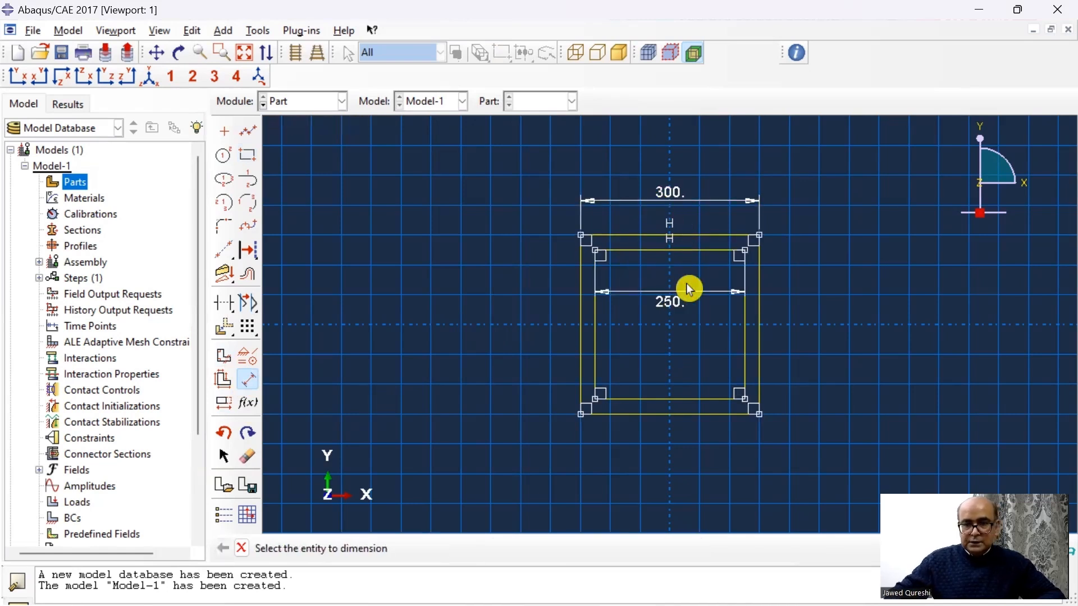
Step: Add a vertical dimension between the upper-right corners of the inner and outer squares, and end dimensioning
{"action": "left_click", "coordinate": [747, 254]}
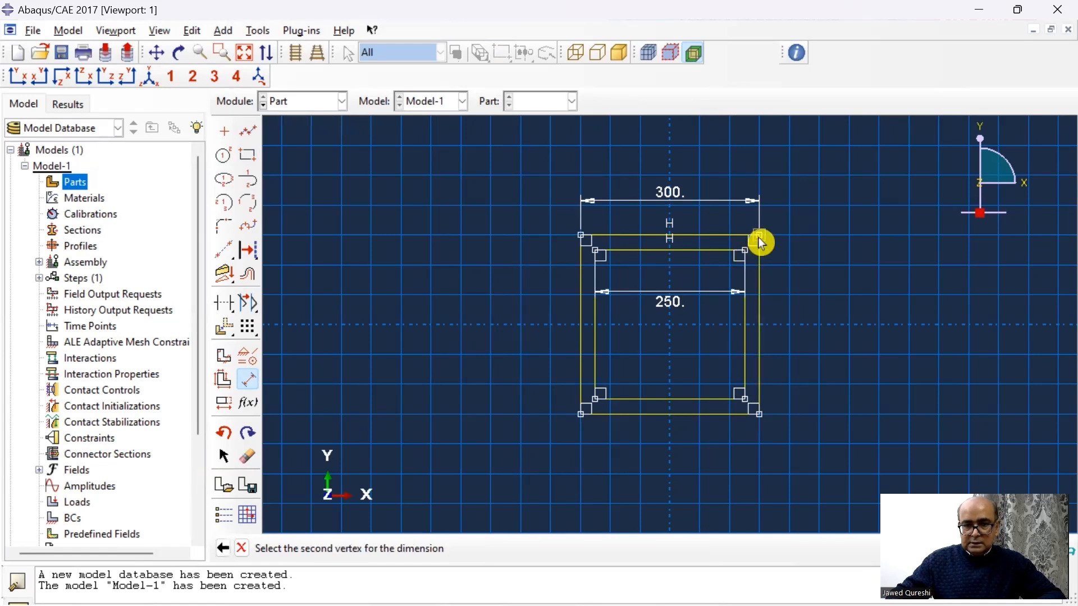
{"action": "left_click", "coordinate": [758, 237]}
{"action": "left_click", "coordinate": [799, 246]}
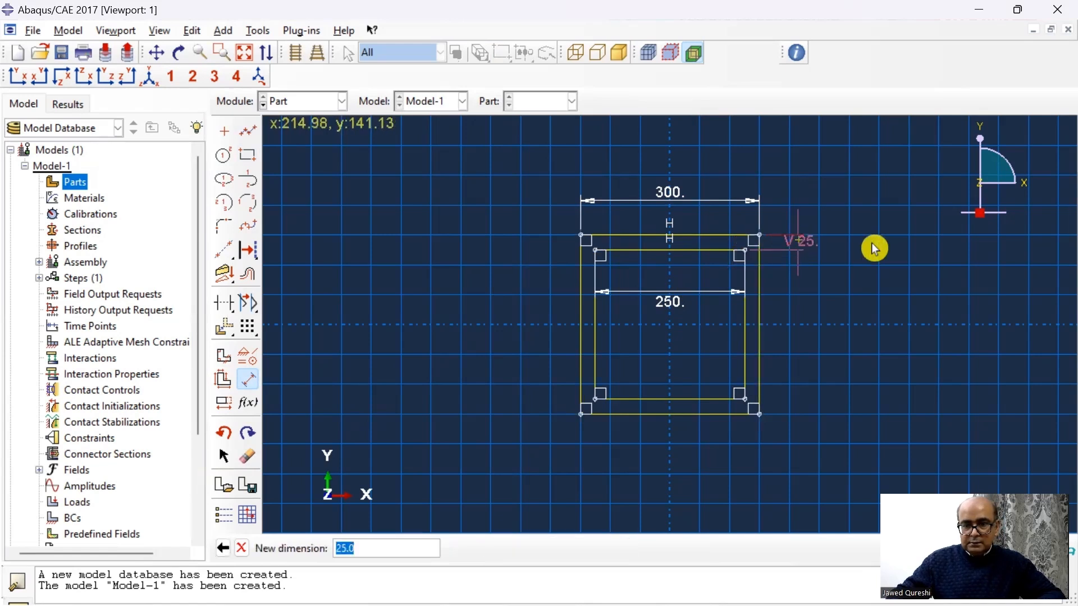
{"action": "key", "text": "Return"}
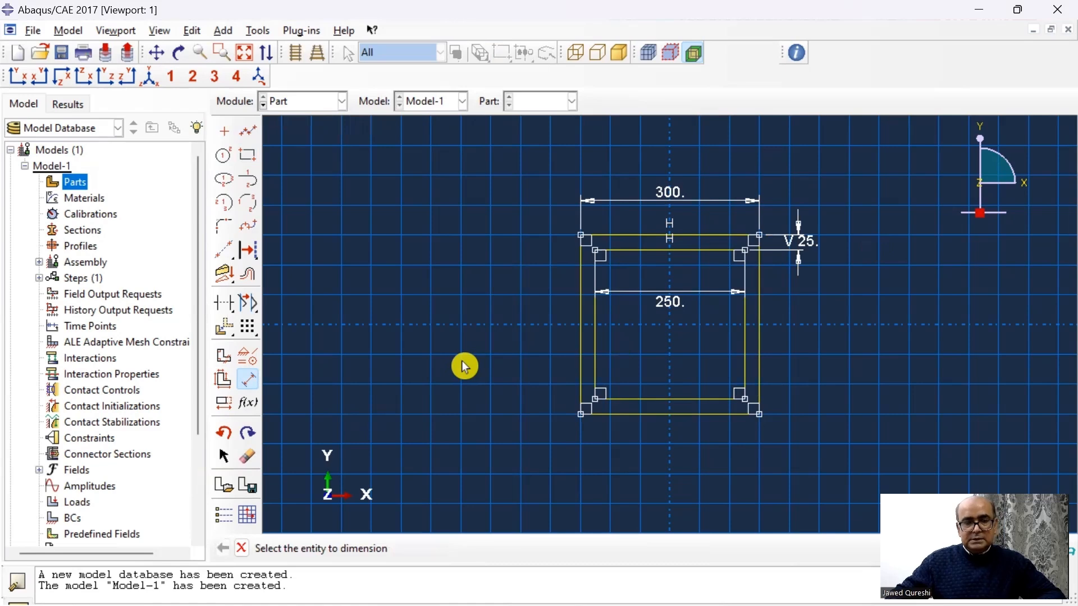
{"action": "right_click", "coordinate": [466, 319]}
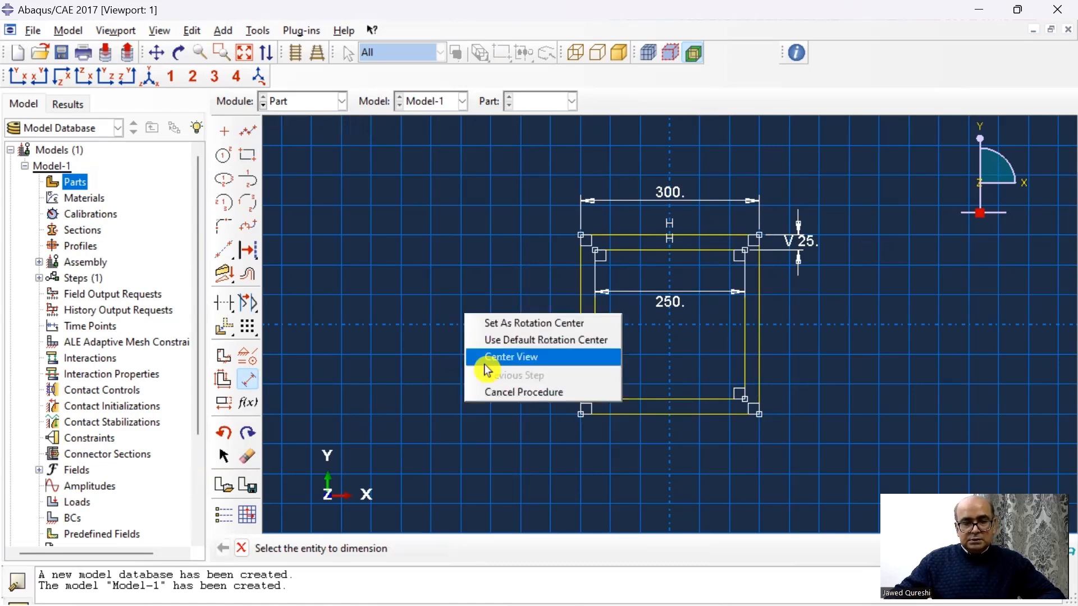
{"action": "left_click", "coordinate": [488, 397]}
Step: Finish the sketch and extrude the hollow square profile into the solid beam
{"action": "left_click", "coordinate": [454, 548]}
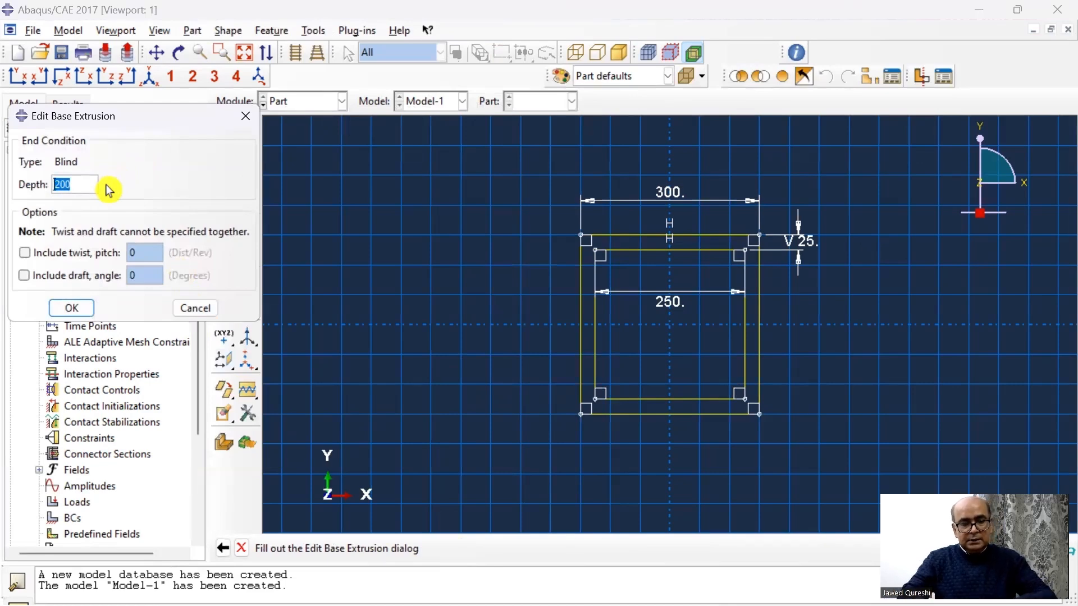
{"action": "left_click", "coordinate": [85, 311]}
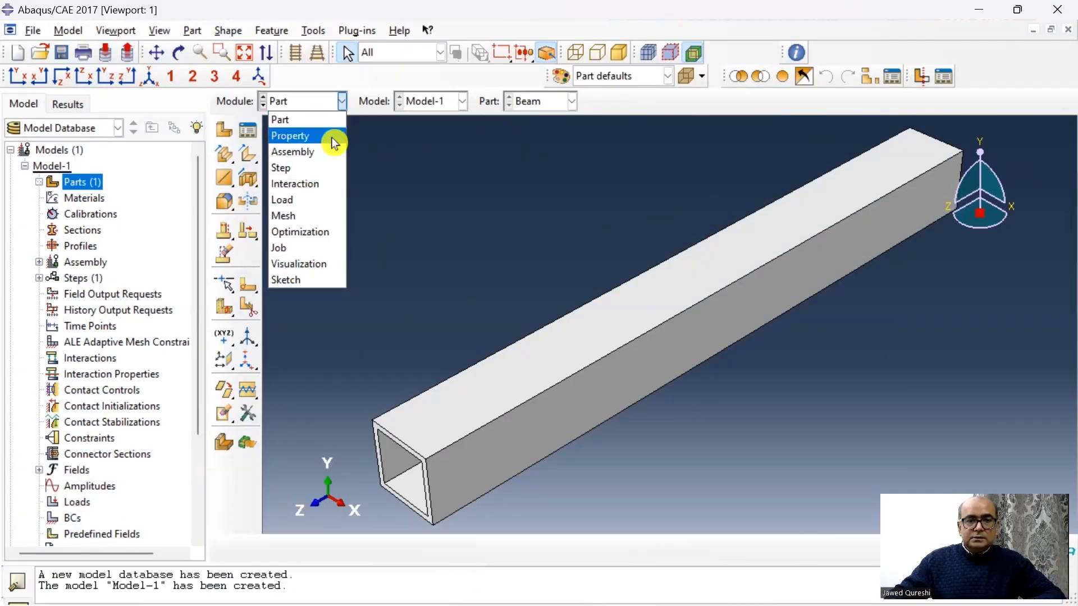
Step: In the Property module, create a material named steel with a uniform mass density of 7850e-9
{"action": "left_click", "coordinate": [332, 138]}
{"action": "double_click", "coordinate": [84, 197]}
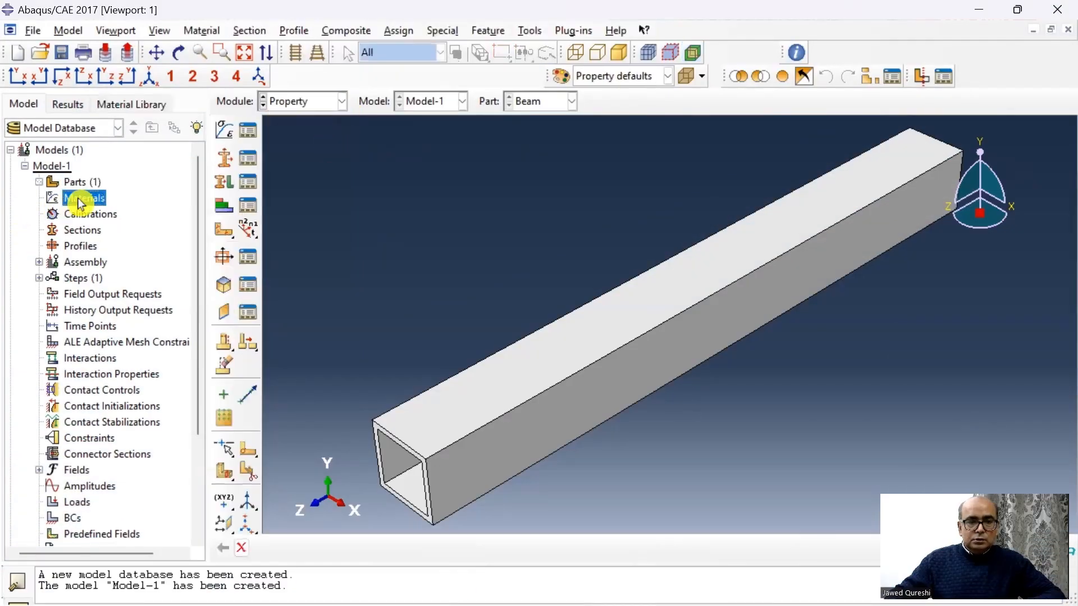
{"action": "type", "text": "st"}
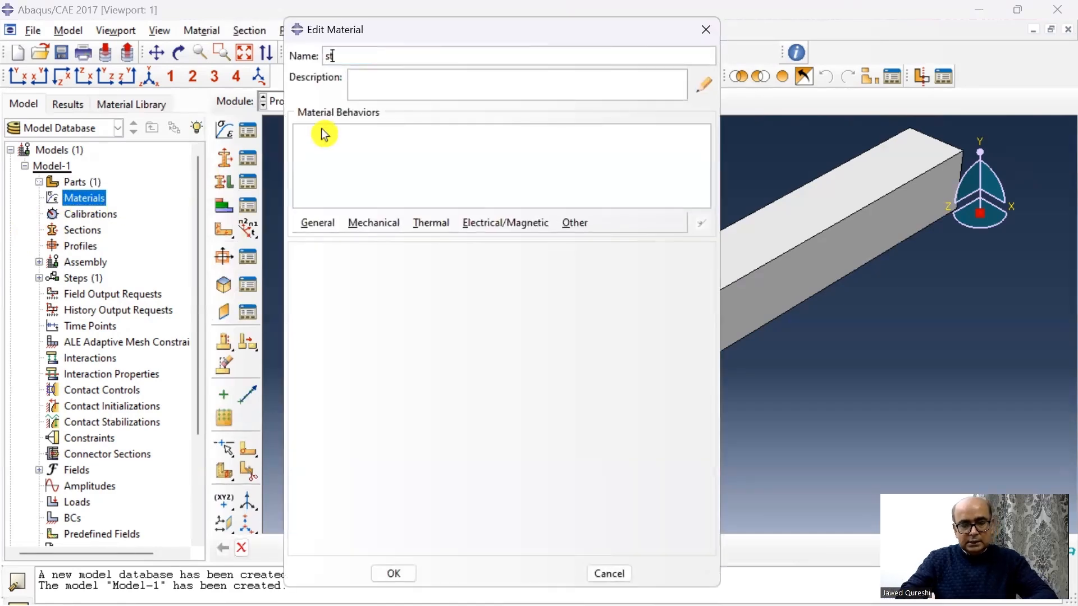
{"action": "type", "text": "eel"}
{"action": "left_click", "coordinate": [319, 225]}
{"action": "left_click", "coordinate": [333, 239]}
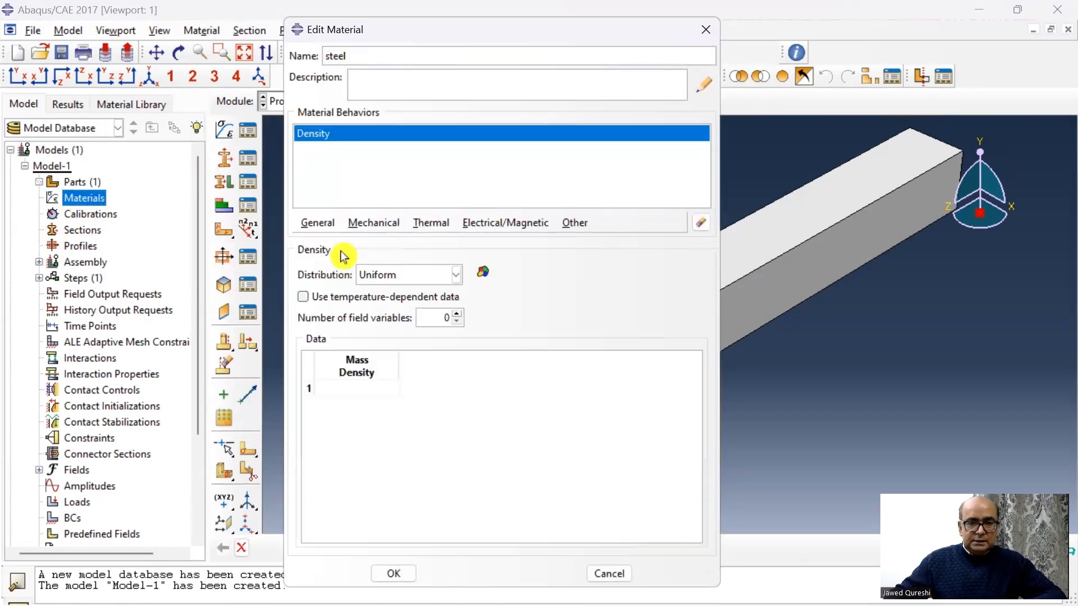
{"action": "left_click", "coordinate": [353, 391]}
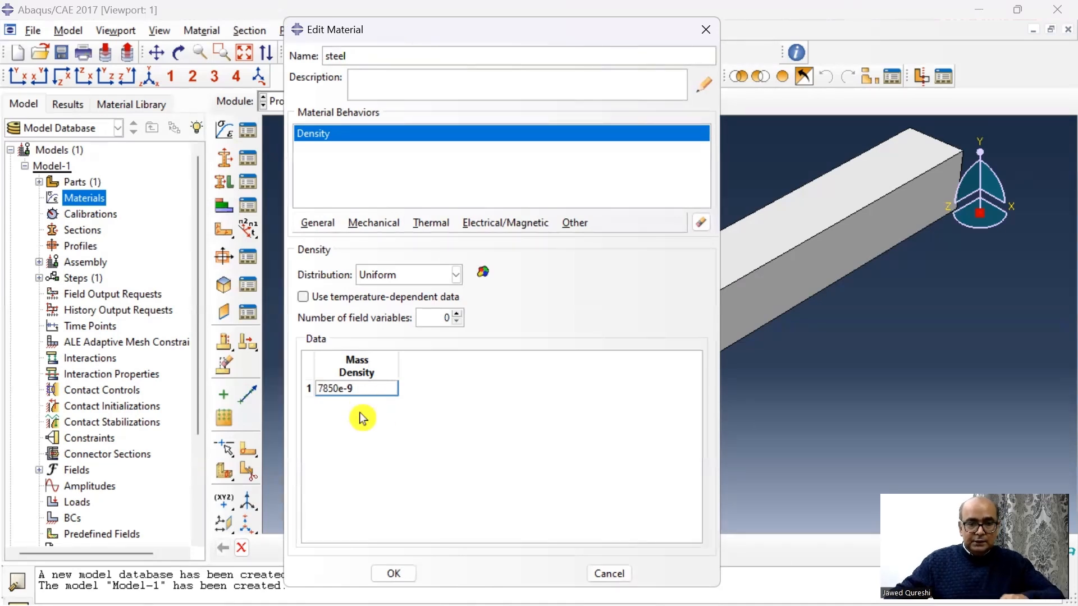
Step: Add isotropic elastic behavior to the steel material with Young's modulus 210000 and Poisson's ratio 0.3
{"action": "left_click", "coordinate": [374, 223]}
{"action": "mouse_move", "coordinate": [387, 240]}
{"action": "left_click", "coordinate": [618, 240]}
{"action": "left_click", "coordinate": [357, 452]}
{"action": "type", "text": "210000"}
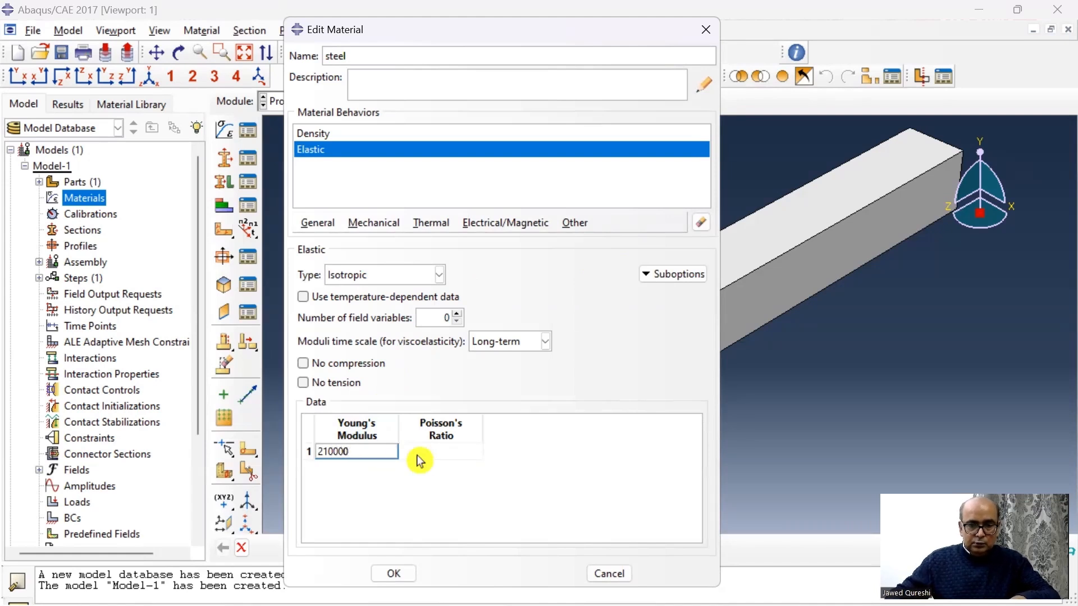
{"action": "left_click", "coordinate": [420, 452]}
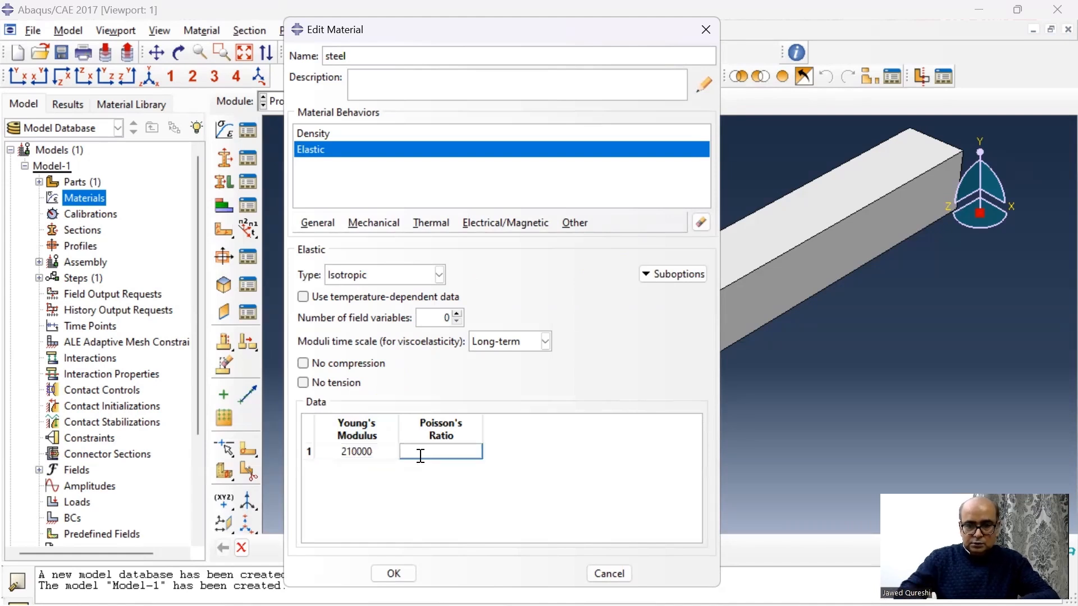
{"action": "type", "text": "0.3"}
Step: Add isotropic plastic behavior with yield stress 370 at plastic strain 0 and 460 at 0.25, and save the steel material
{"action": "left_click", "coordinate": [374, 222]}
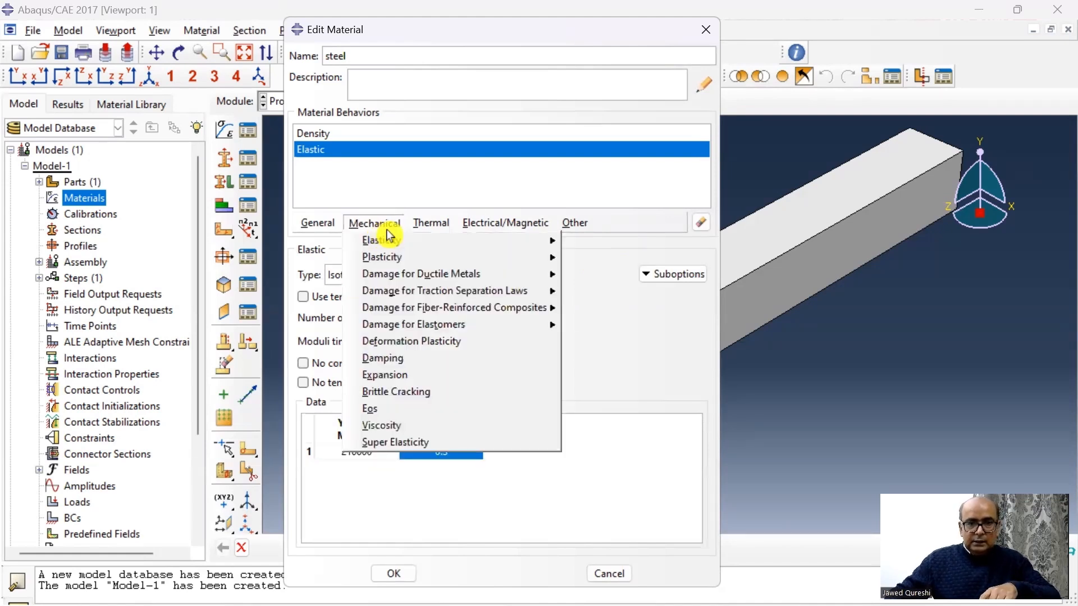
{"action": "mouse_move", "coordinate": [450, 260]}
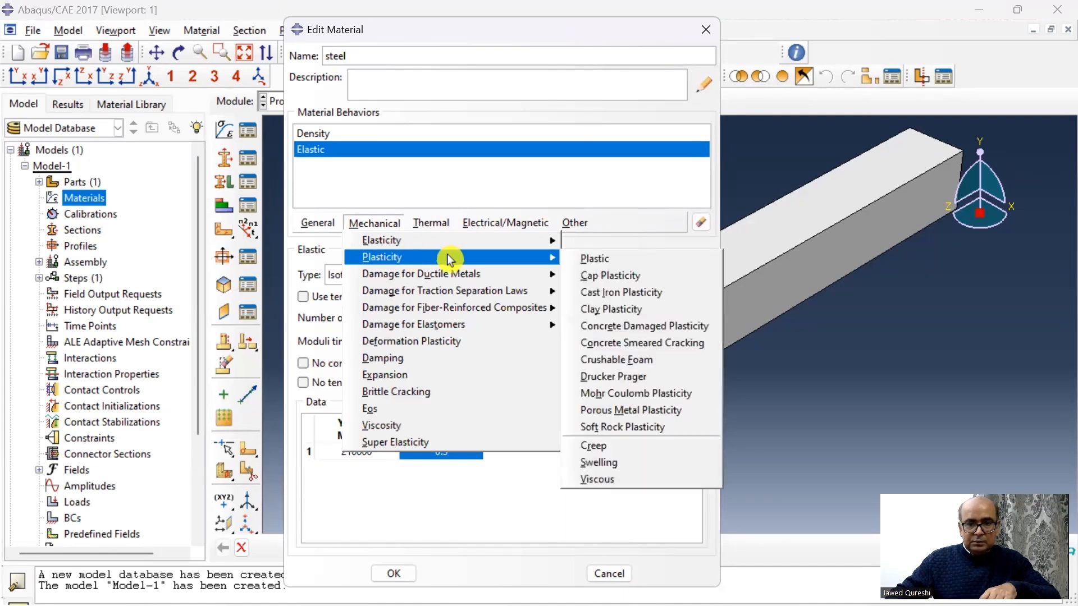
{"action": "left_click", "coordinate": [601, 259]}
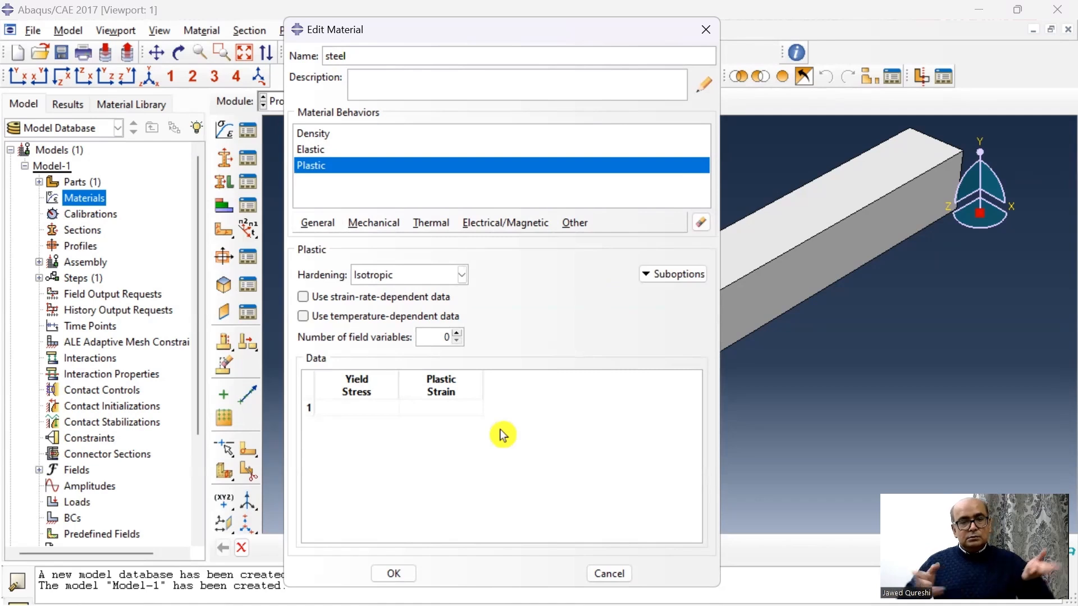
{"action": "left_click", "coordinate": [382, 408]}
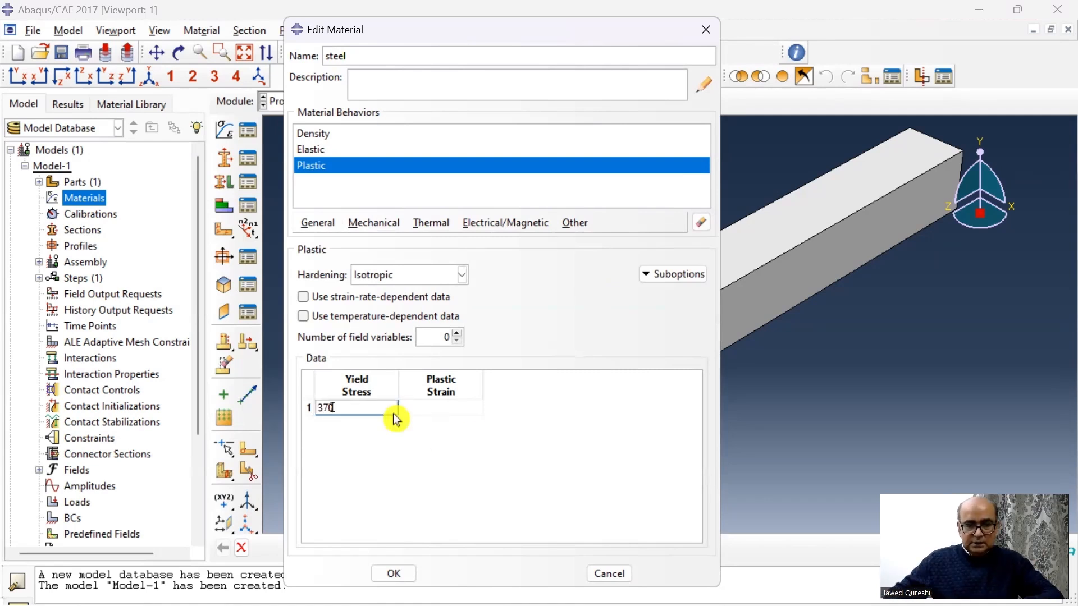
{"action": "left_click", "coordinate": [429, 417]}
{"action": "key", "text": "Tab"}
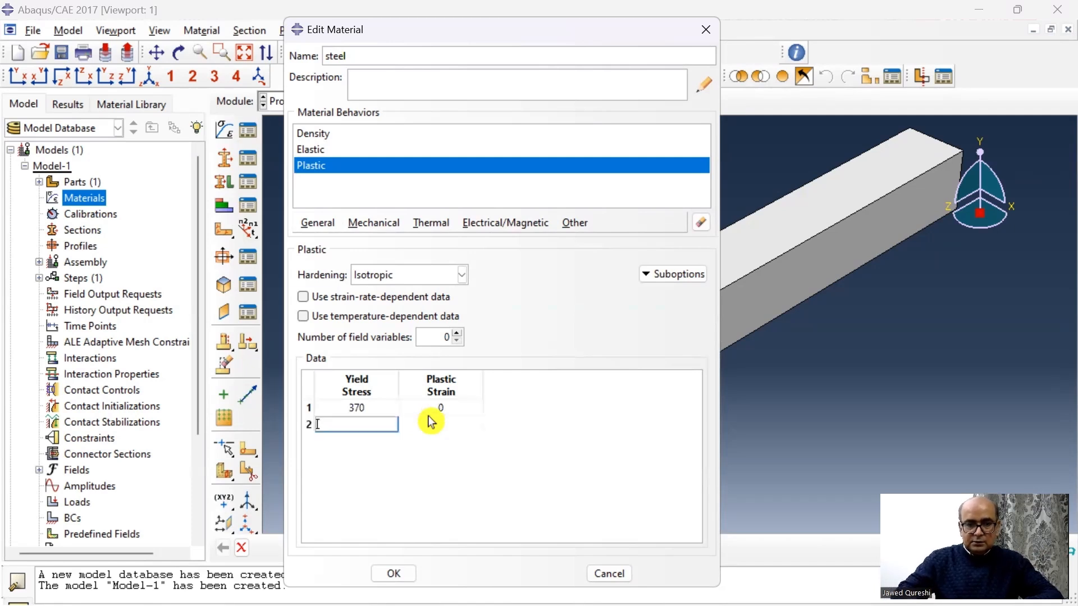
{"action": "type", "text": "460"}
{"action": "left_click", "coordinate": [442, 426]}
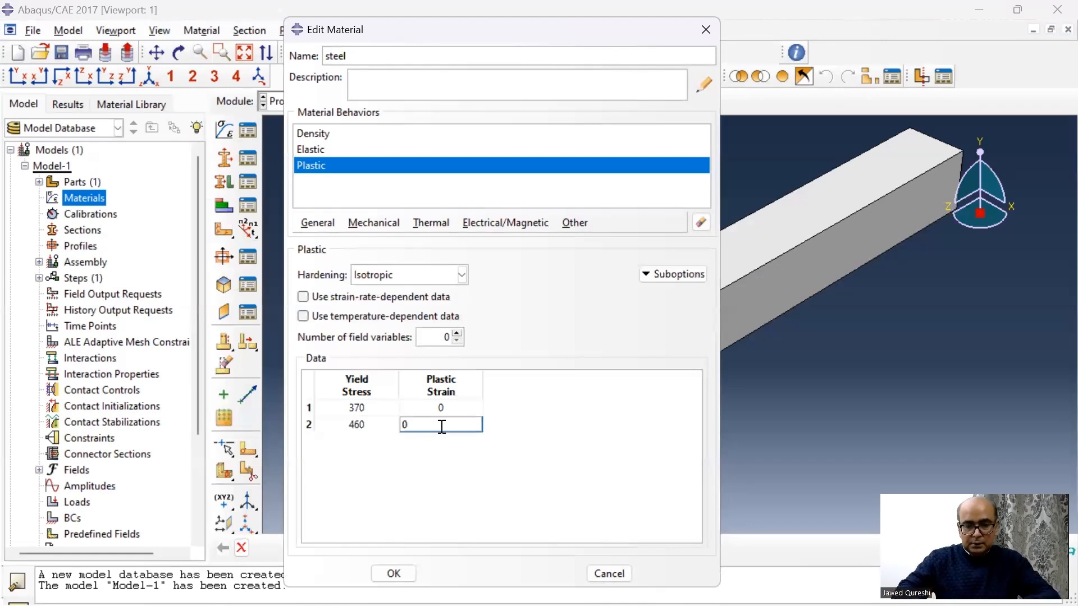
{"action": "type", "text": "0.25"}
{"action": "key", "text": "Return"}
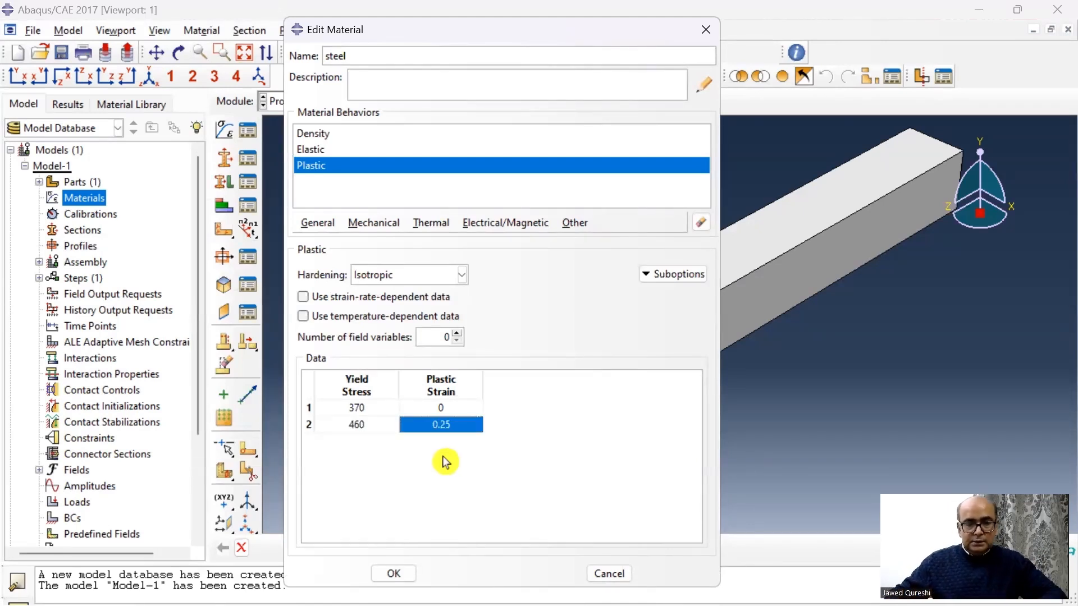
{"action": "left_click", "coordinate": [396, 573]}
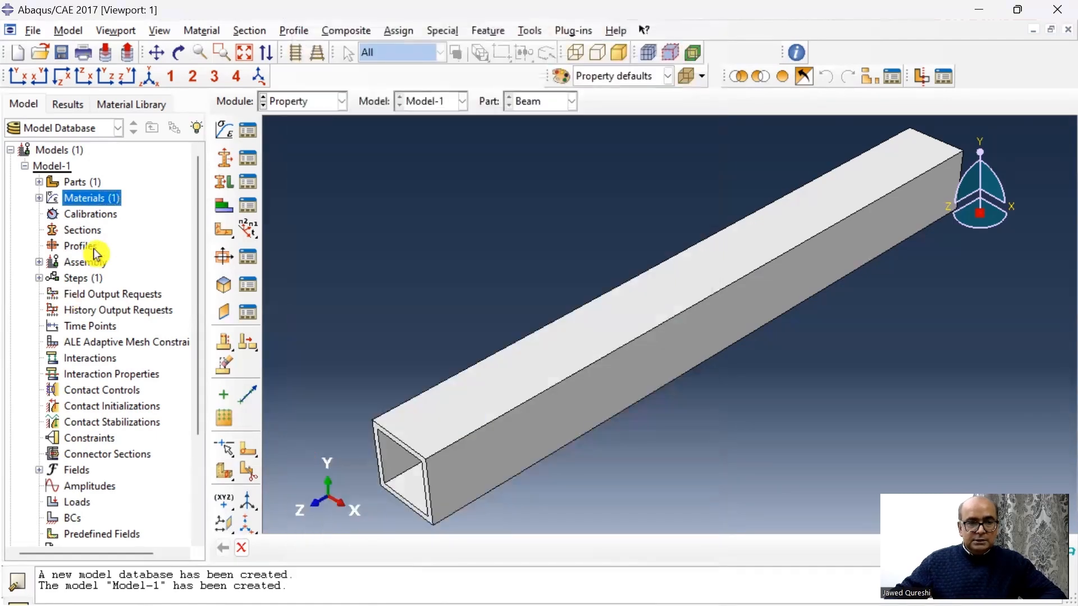
Step: Create a homogeneous solid section named Section-1 that uses the steel material
{"action": "double_click", "coordinate": [83, 230]}
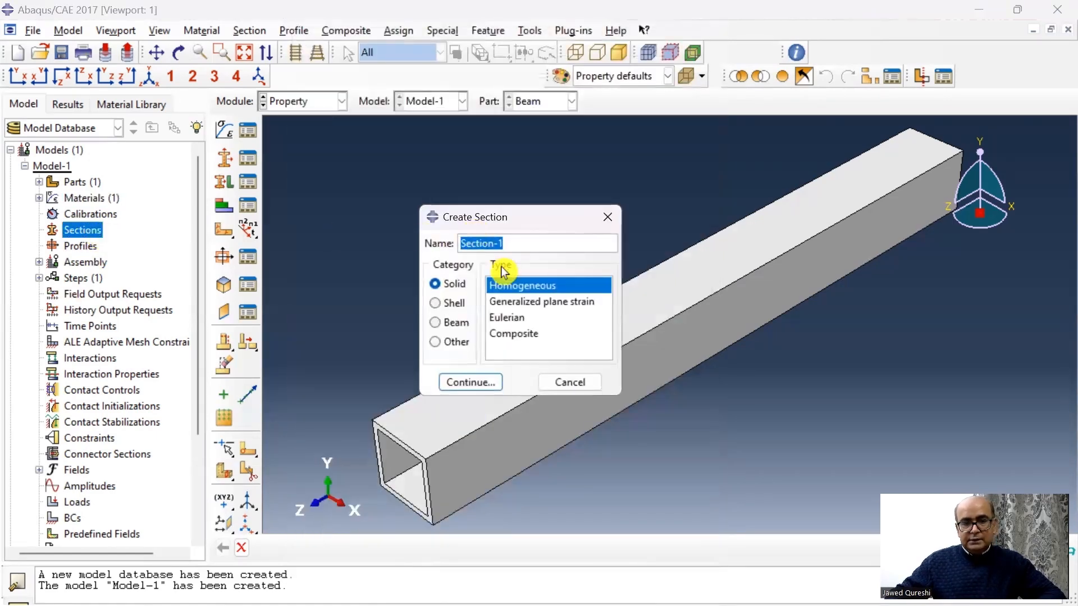
{"action": "left_click", "coordinate": [474, 383]}
{"action": "left_click", "coordinate": [82, 241]}
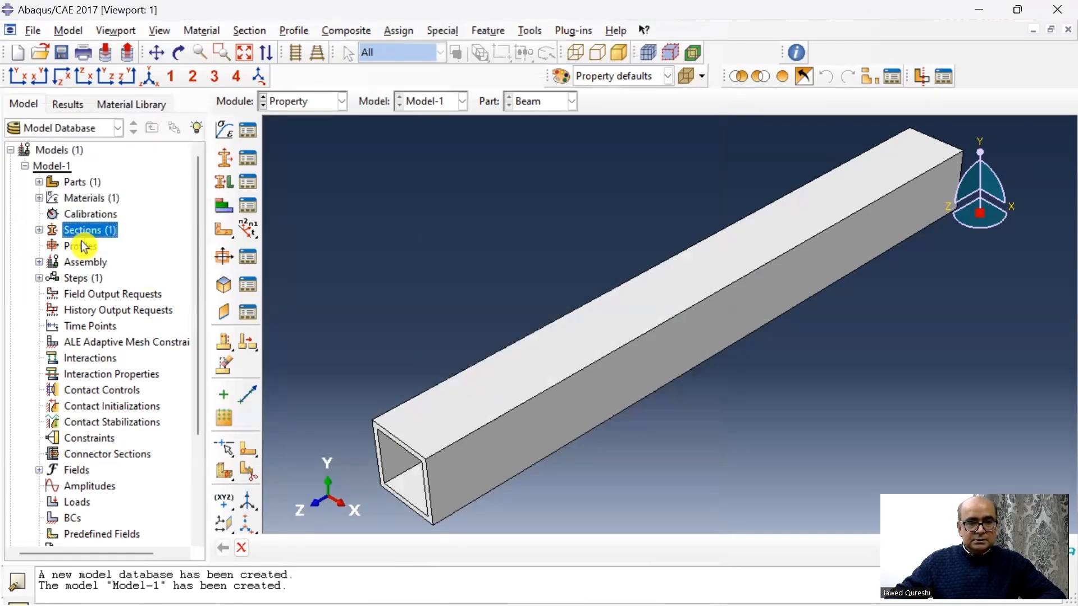
Step: Assign Section-1 to the whole Beam part
{"action": "left_click", "coordinate": [39, 183]}
{"action": "left_click", "coordinate": [53, 198]}
{"action": "double_click", "coordinate": [140, 293]}
{"action": "left_click_drag", "start_coordinate": [652, 452], "coordinate": [447, 256]}
{"action": "left_click", "coordinate": [610, 548]}
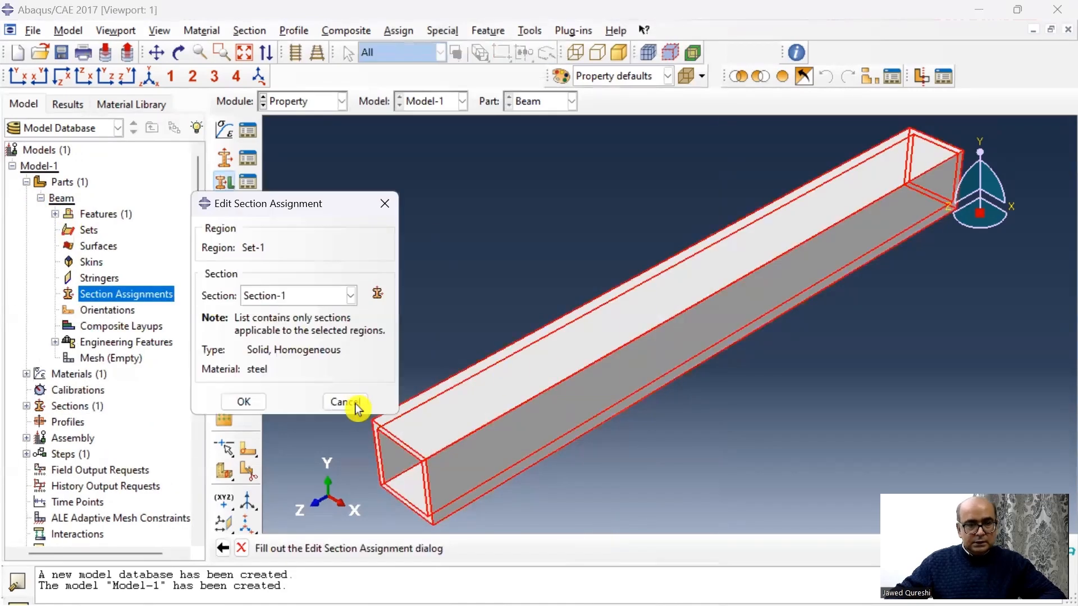
{"action": "left_click", "coordinate": [244, 402]}
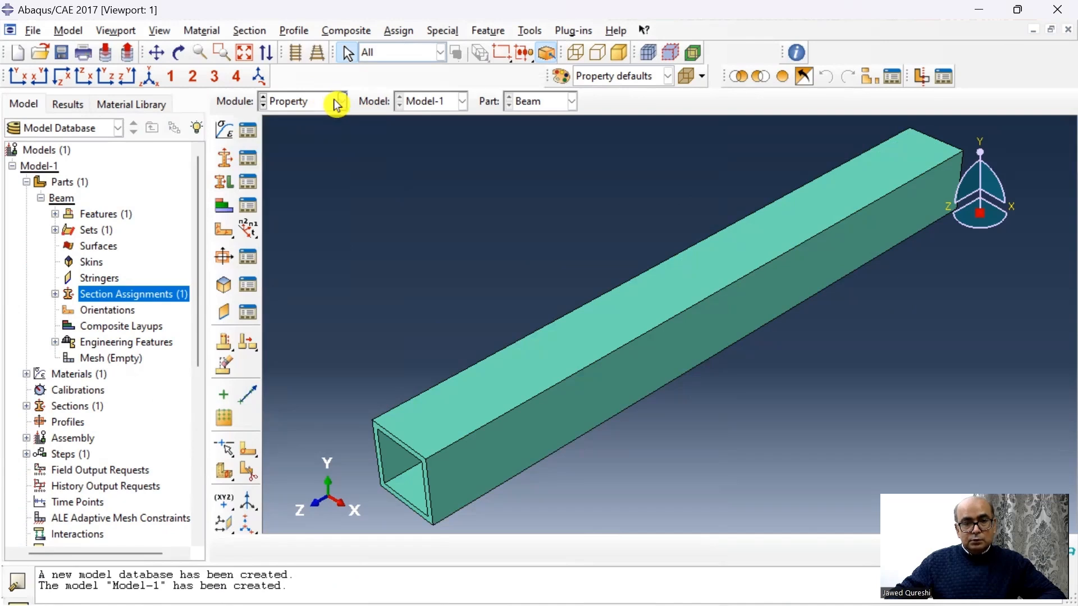
Step: In the Assembly module, create an instance of the Beam part
{"action": "left_click", "coordinate": [337, 103]}
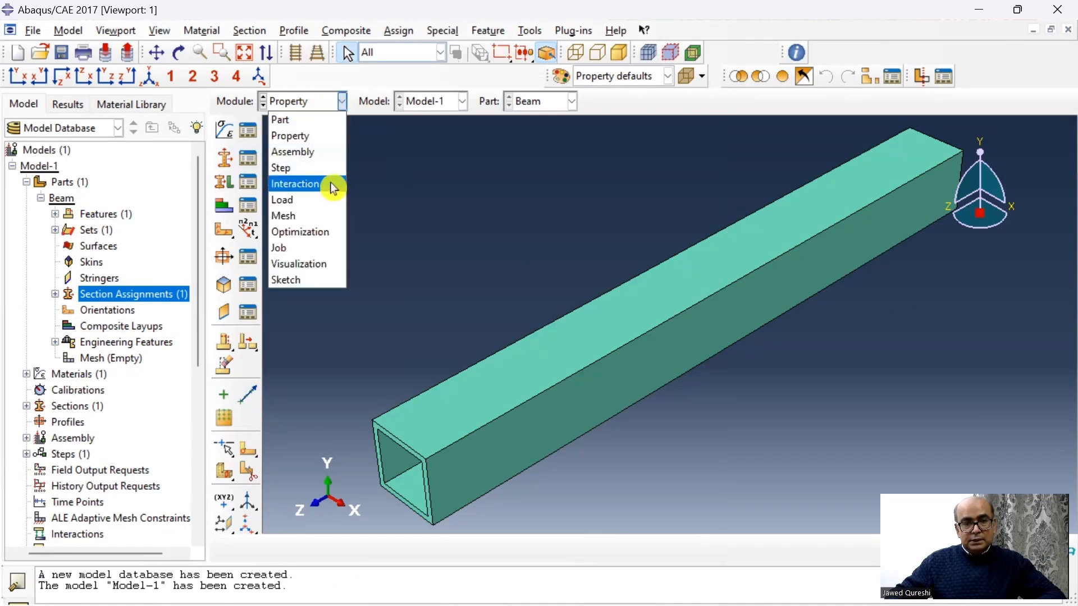
{"action": "left_click", "coordinate": [330, 155]}
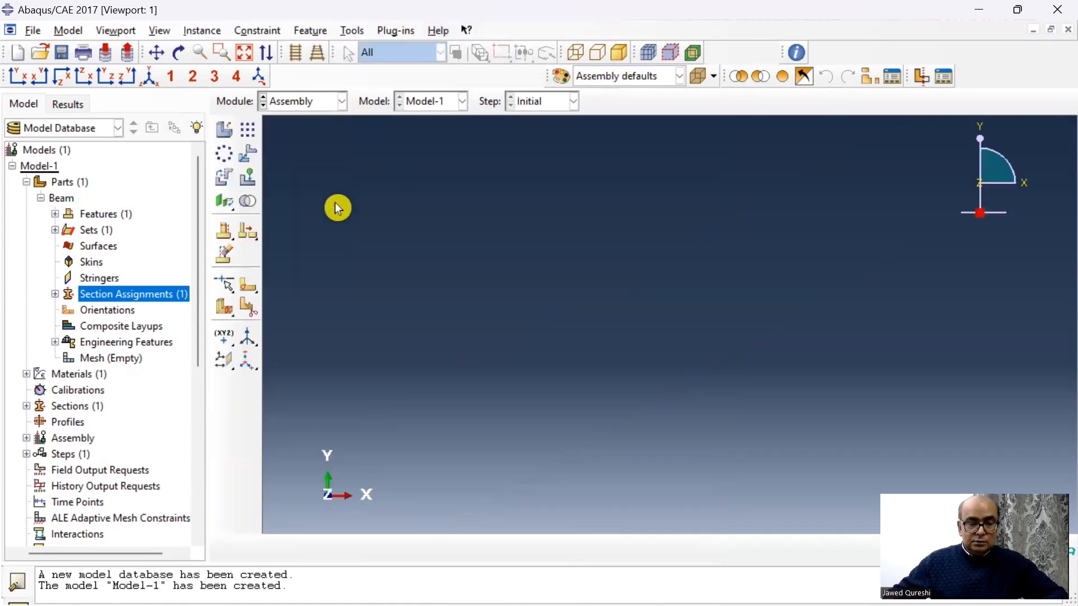
{"action": "left_click", "coordinate": [203, 35]}
{"action": "left_click", "coordinate": [238, 48]}
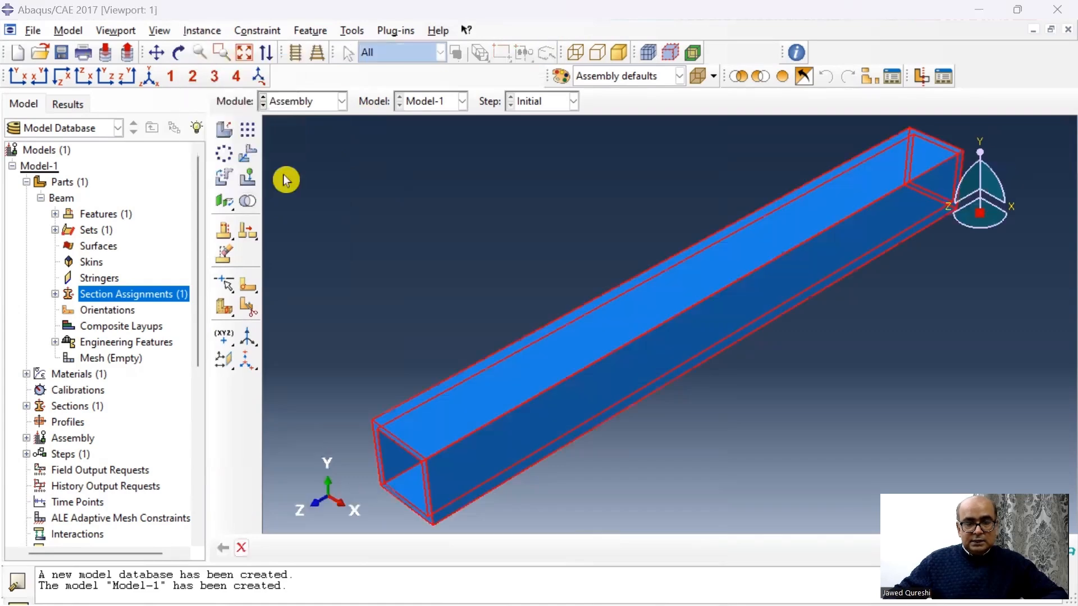
{"action": "left_click", "coordinate": [242, 466]}
{"action": "scroll", "coordinate": [410, 312], "scroll_direction": "up", "scroll_amount": 5}
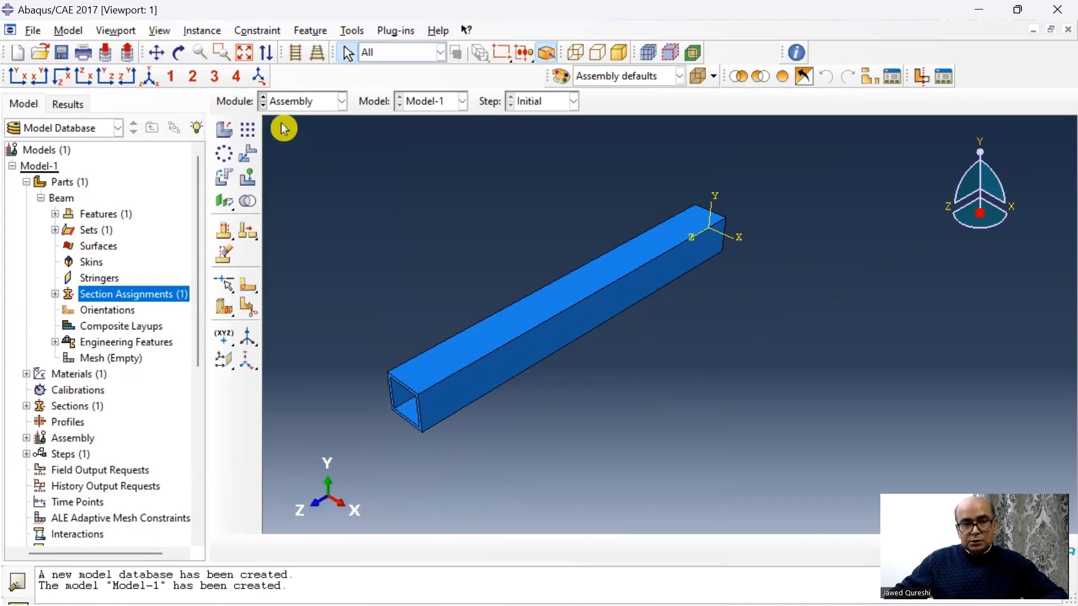
{"action": "left_click", "coordinate": [202, 30]}
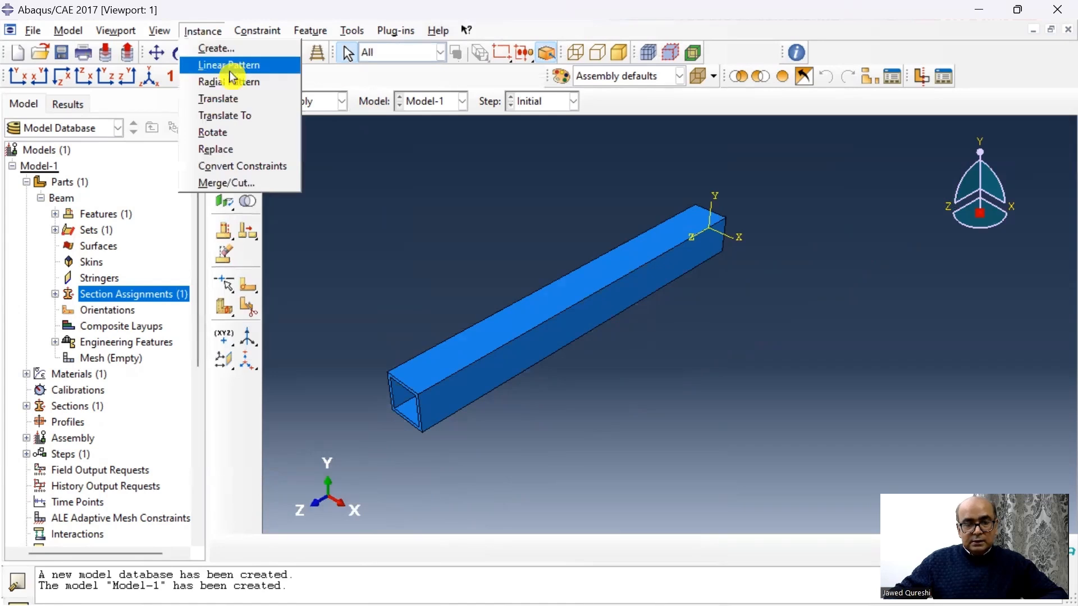
{"action": "left_click", "coordinate": [367, 278]}
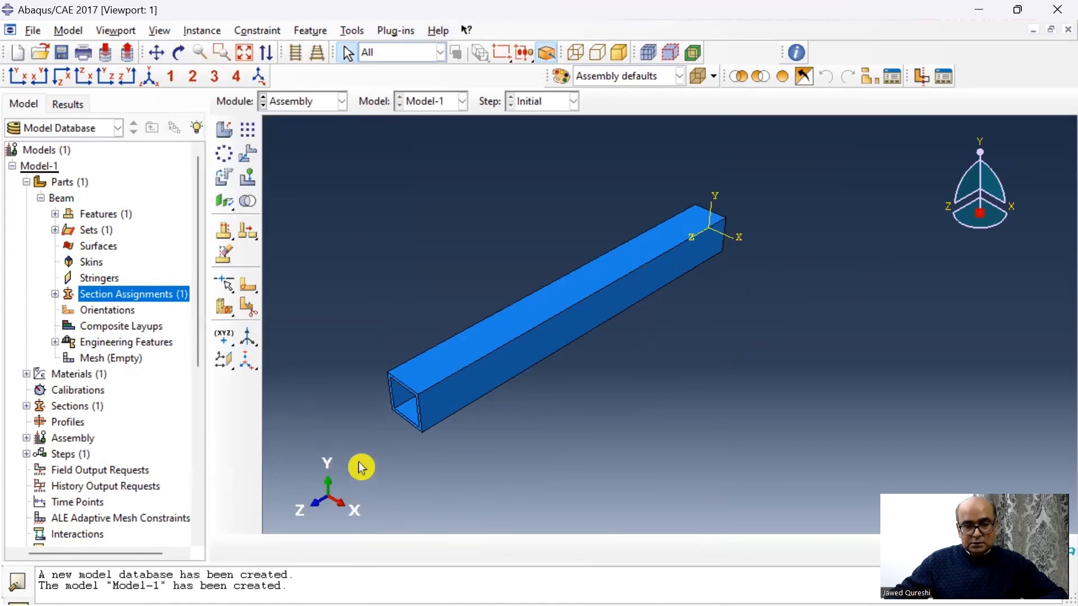
{"action": "scroll", "coordinate": [397, 429], "scroll_direction": "down", "scroll_amount": 1}
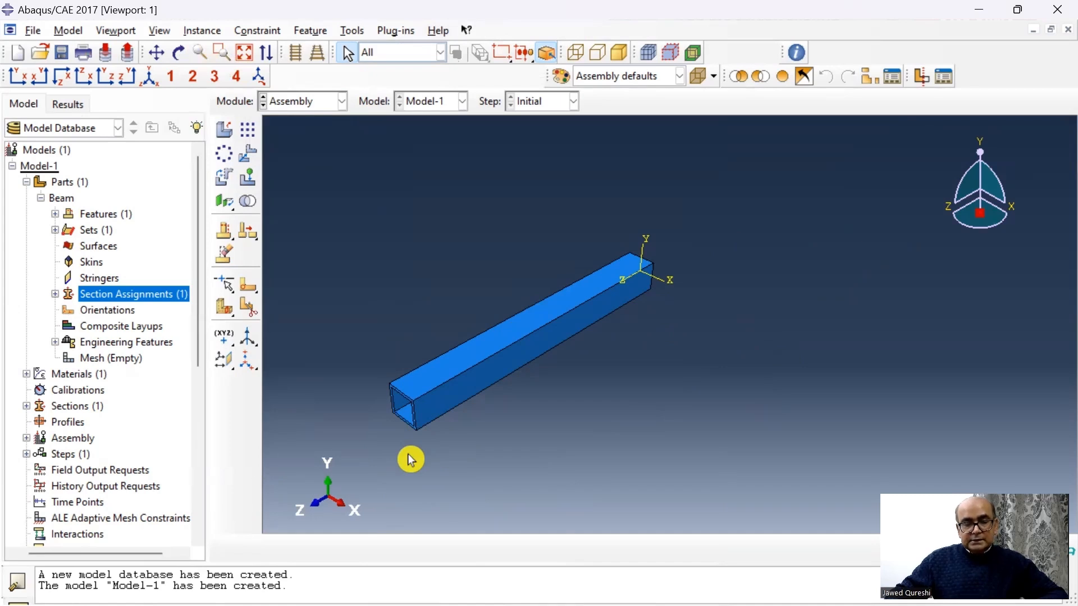
Step: Create a second dependent instance of the Beam part, auto-offset from the existing instance
{"action": "left_click", "coordinate": [208, 31]}
{"action": "left_click", "coordinate": [219, 49]}
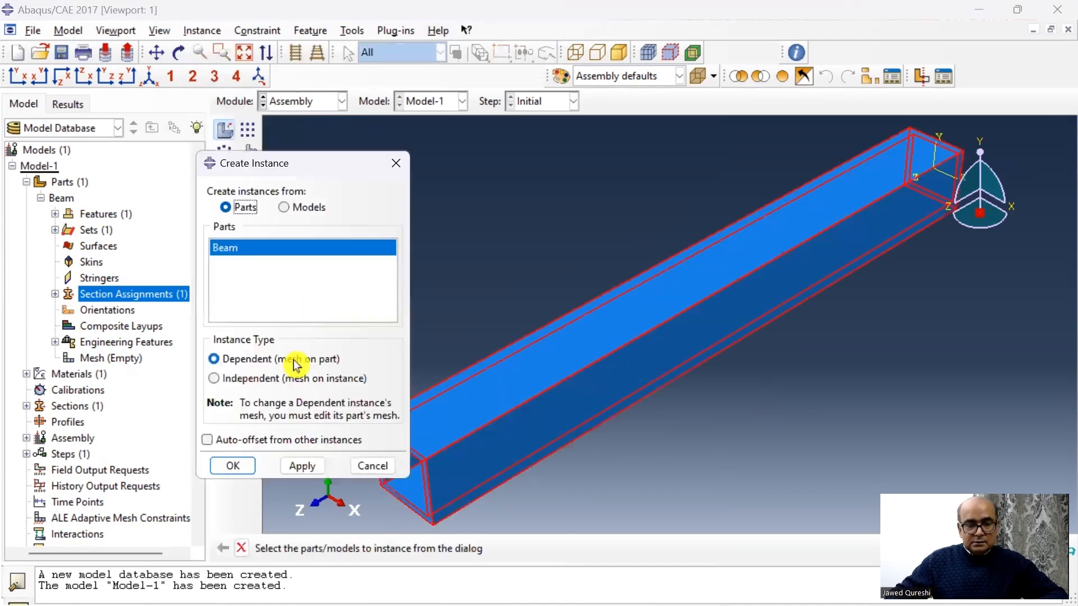
{"action": "left_click", "coordinate": [238, 441]}
{"action": "left_click", "coordinate": [236, 466]}
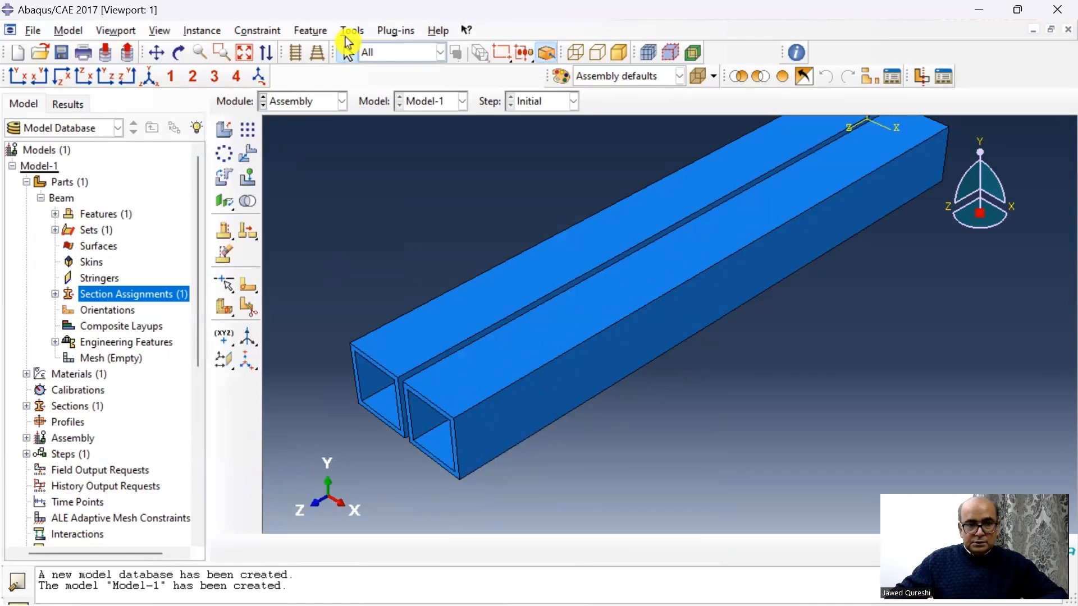
Step: Rotate the second beam instance 90 degrees about the outer vertical edge of its front end
{"action": "left_click", "coordinate": [208, 32]}
{"action": "left_click", "coordinate": [233, 133]}
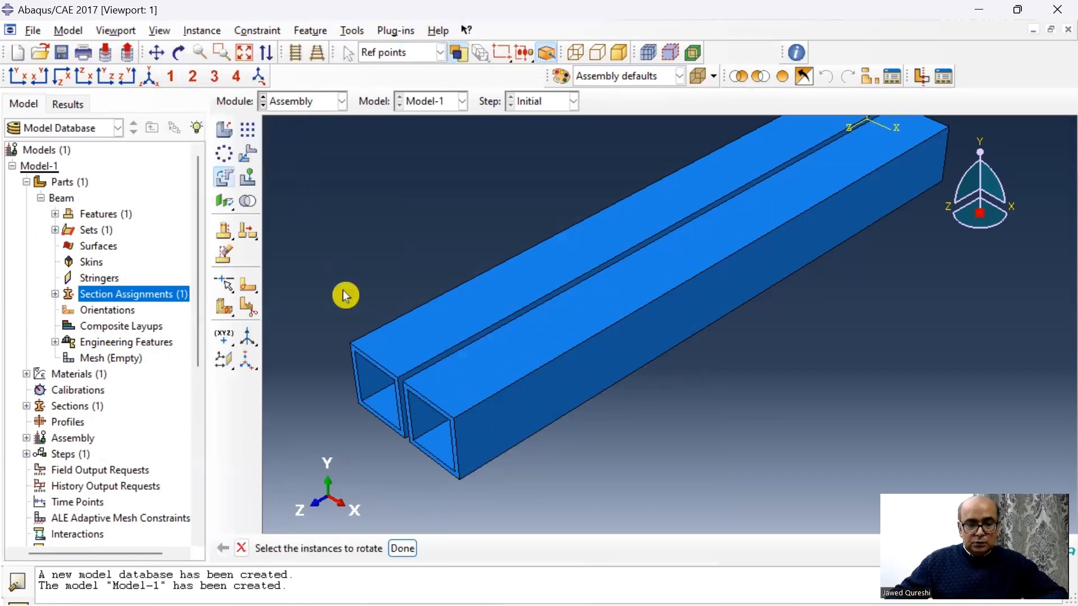
{"action": "left_click", "coordinate": [459, 474]}
{"action": "middle_click", "coordinate": [427, 475]}
{"action": "scroll", "coordinate": [427, 475], "scroll_direction": "down", "scroll_amount": 3}
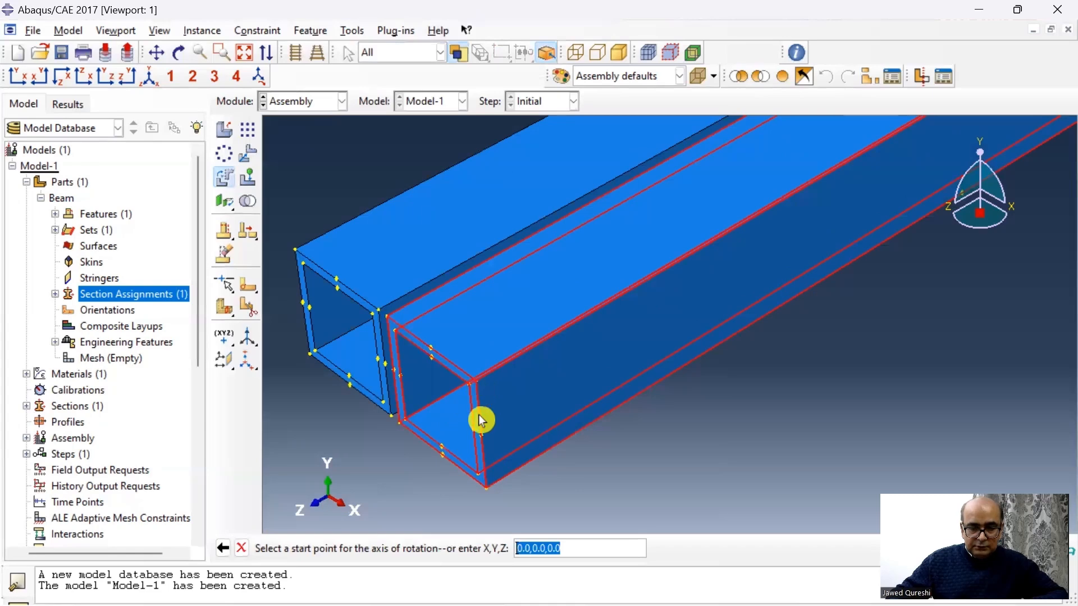
{"action": "left_click", "coordinate": [481, 386]}
{"action": "left_click", "coordinate": [484, 469]}
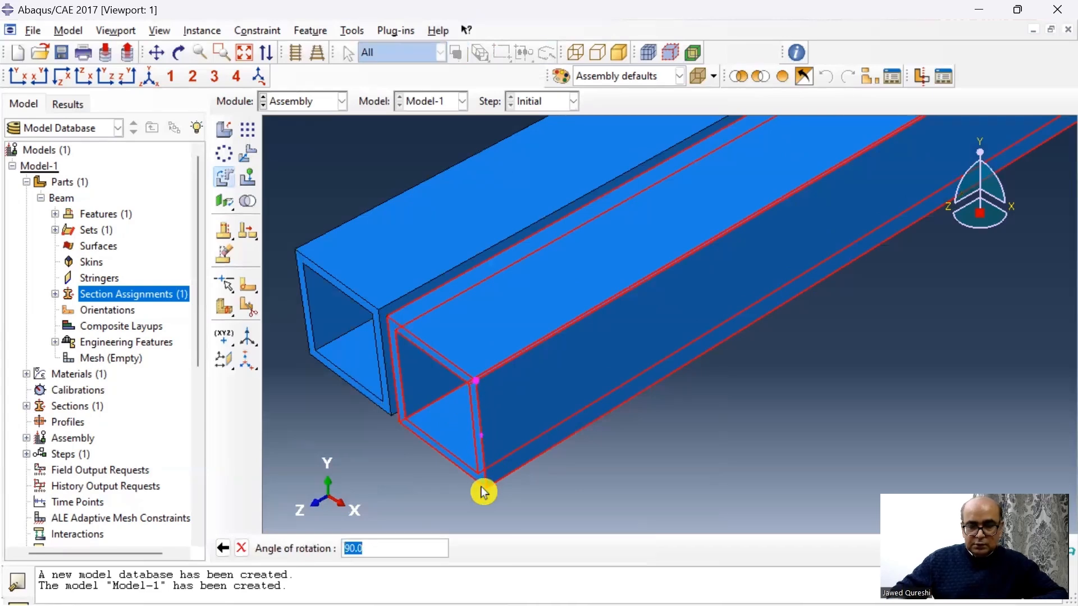
{"action": "key", "text": "Return"}
{"action": "left_click", "coordinate": [360, 548]}
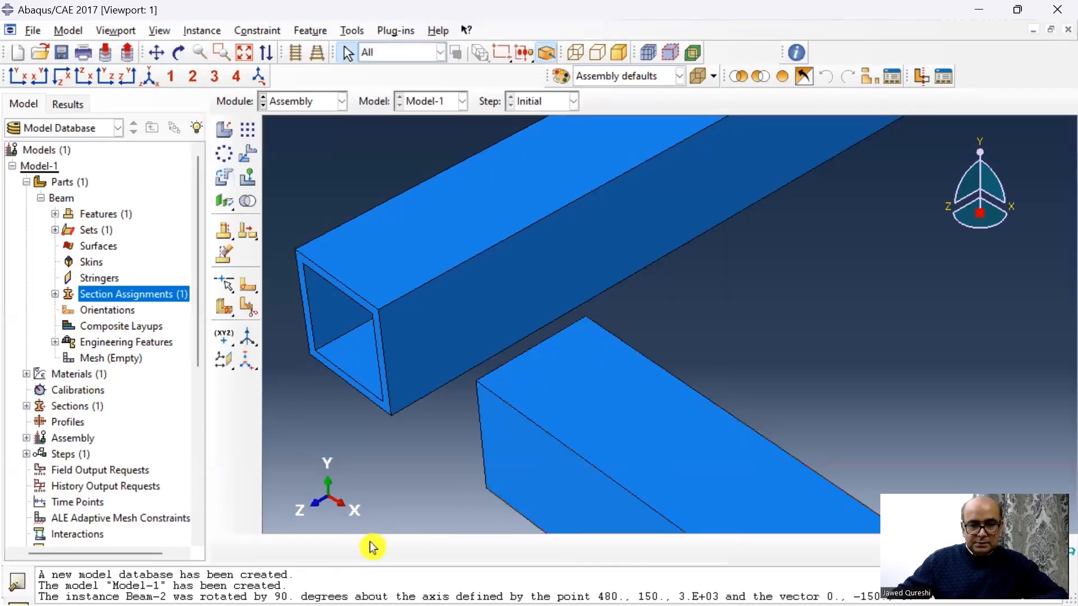
Step: Translate the second beam instance so its upper inner end corner meets the upper +X corner at the first beam's front end
{"action": "scroll", "coordinate": [426, 509], "scroll_direction": "down", "scroll_amount": 2}
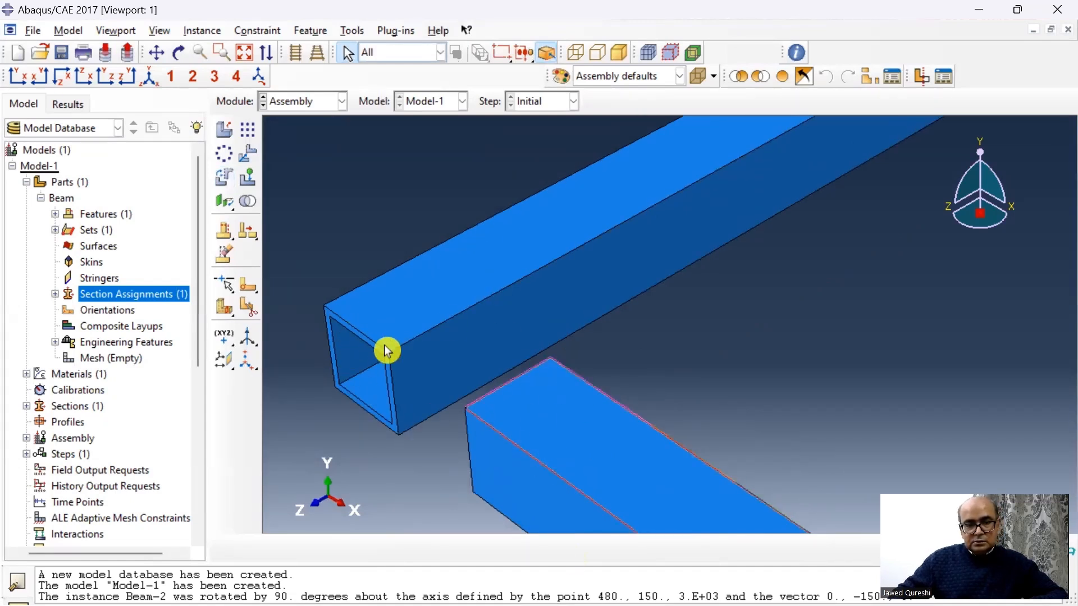
{"action": "left_click", "coordinate": [212, 38]}
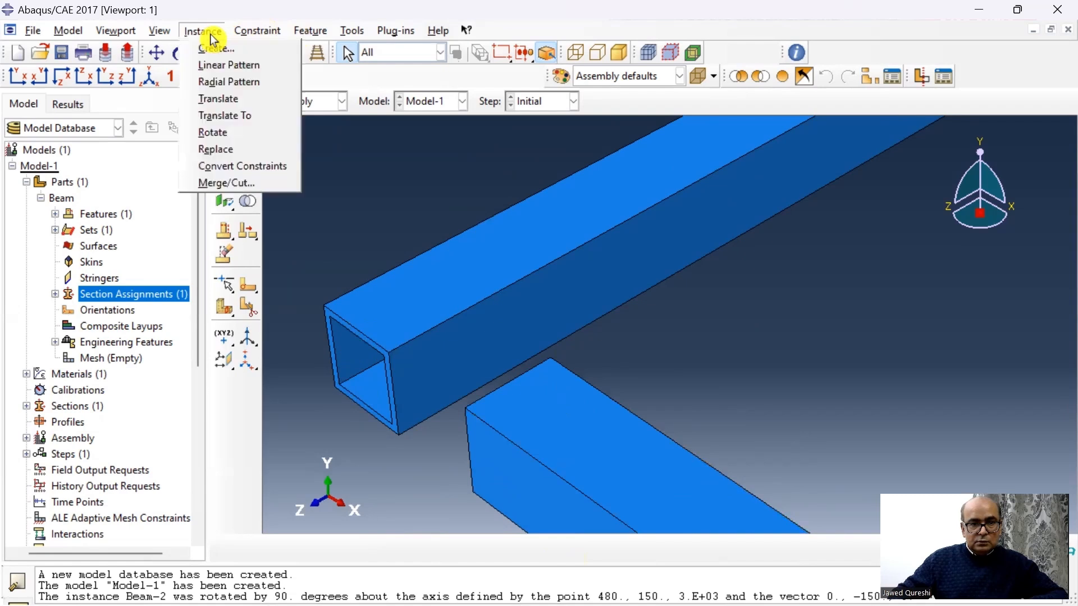
{"action": "left_click", "coordinate": [260, 98]}
{"action": "left_click", "coordinate": [477, 483]}
{"action": "left_click", "coordinate": [415, 549]}
{"action": "left_click", "coordinate": [552, 368]}
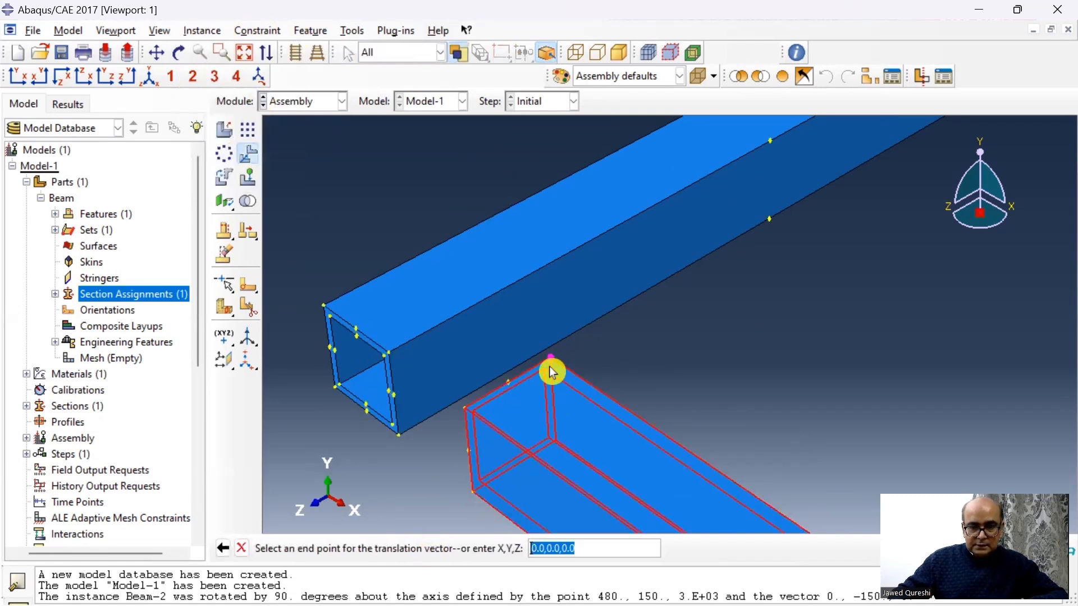
{"action": "left_click", "coordinate": [392, 357]}
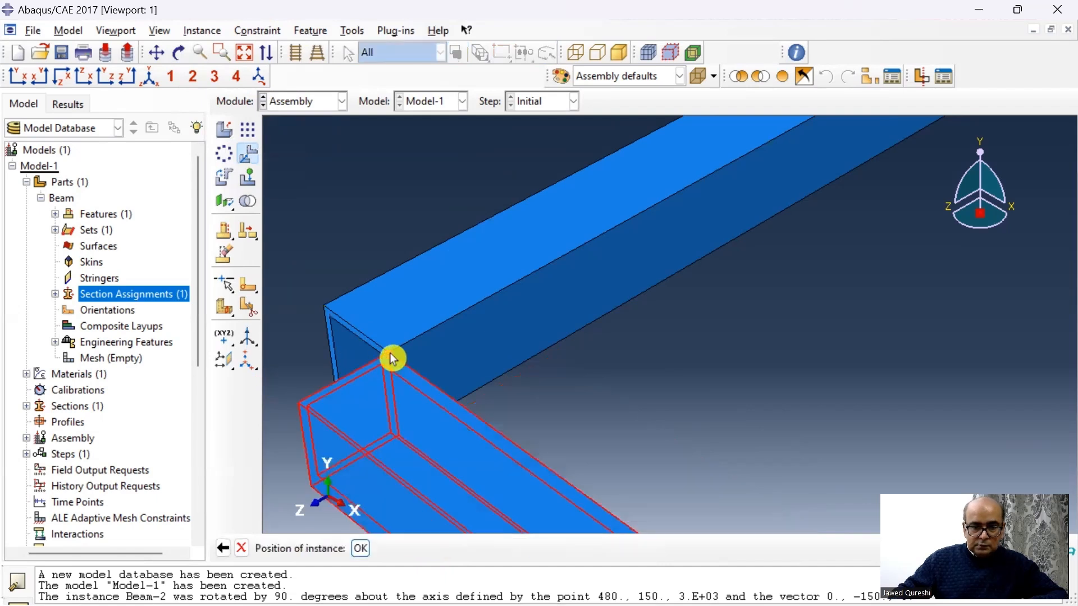
{"action": "left_click", "coordinate": [357, 548]}
{"action": "scroll", "coordinate": [425, 353], "scroll_direction": "down", "scroll_amount": 1}
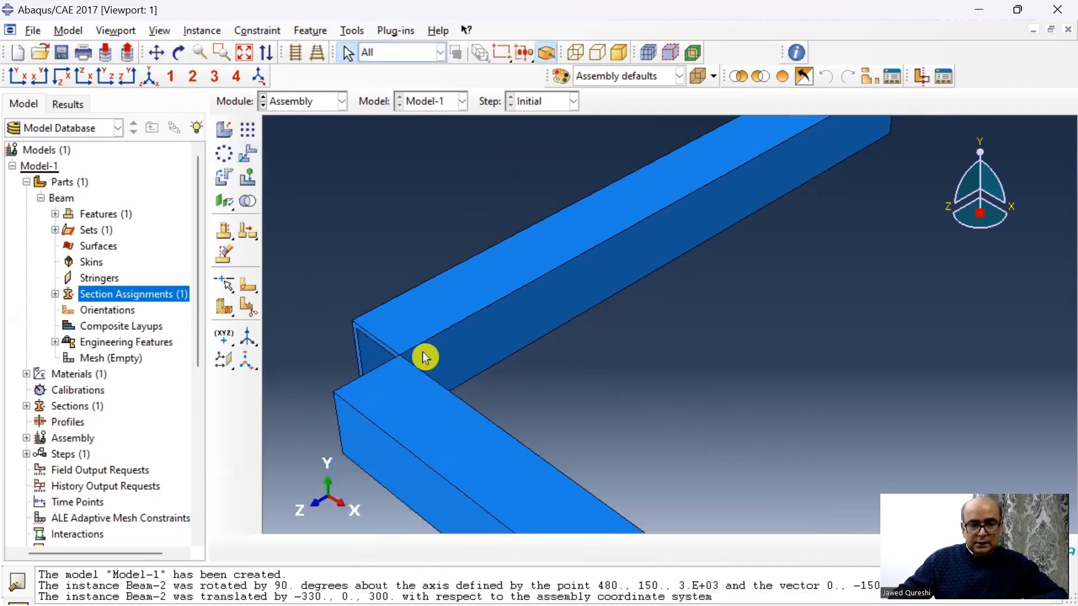
{"action": "scroll", "coordinate": [425, 352], "scroll_direction": "down", "scroll_amount": 2}
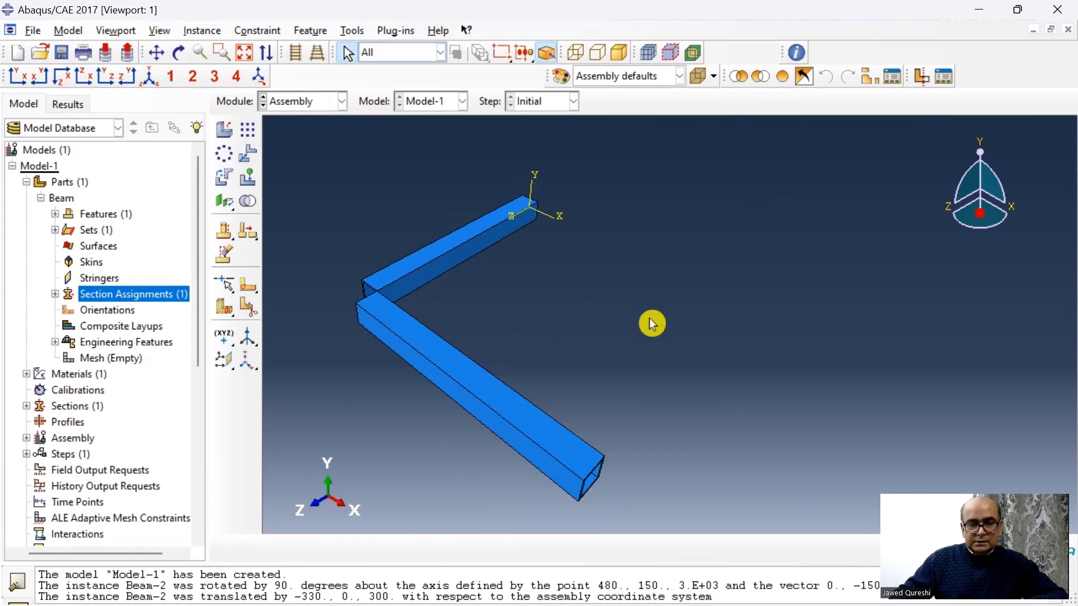
Step: Create a third dependent instance of the Beam part, keeping auto-offset from other instances on
{"action": "left_click", "coordinate": [202, 30]}
{"action": "left_click", "coordinate": [212, 48]}
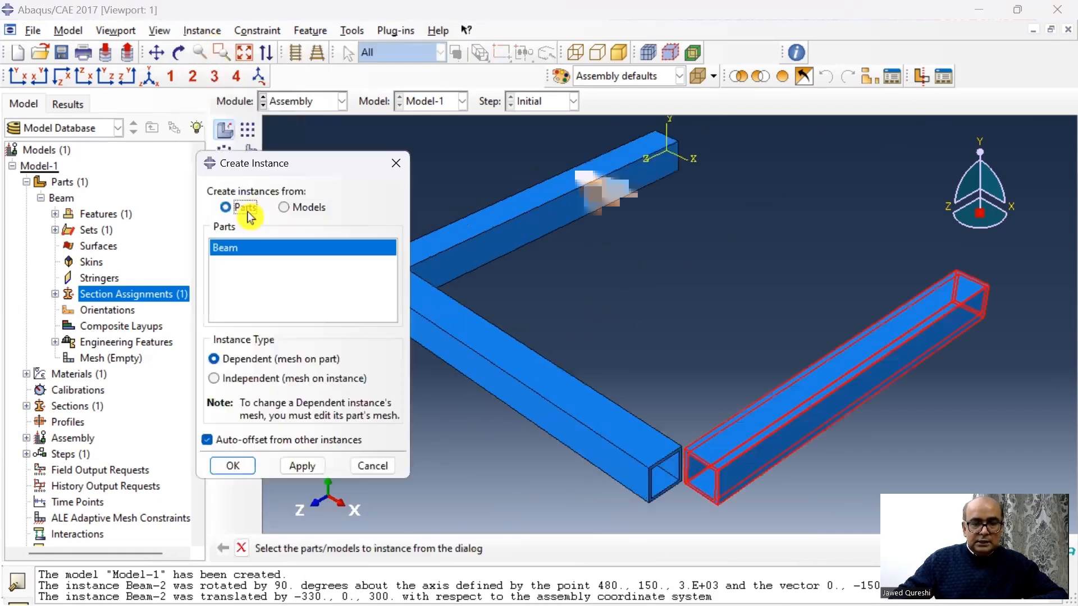
{"action": "left_click", "coordinate": [232, 465]}
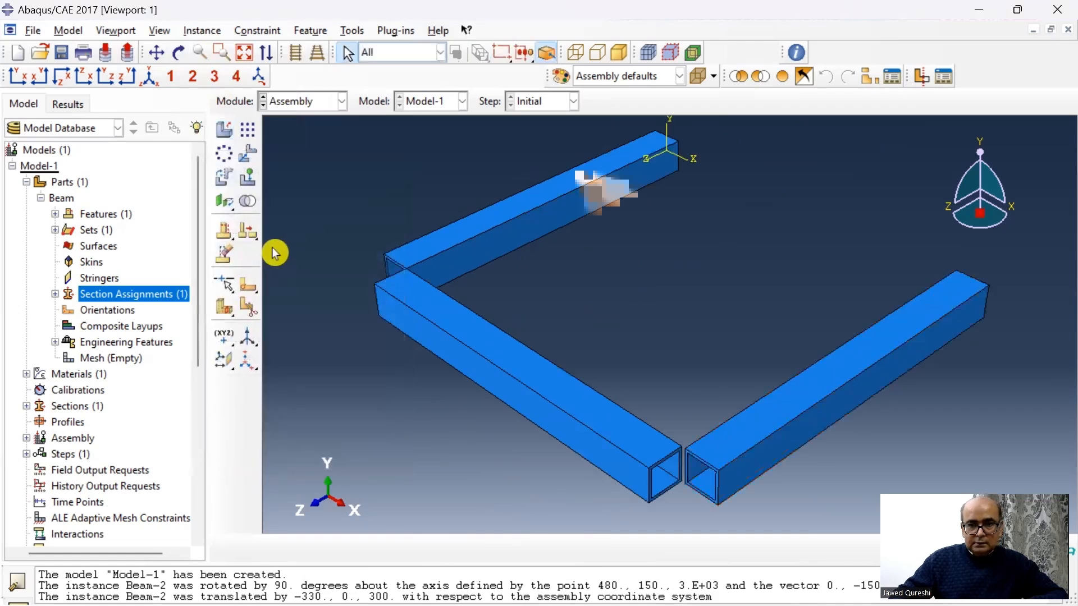
Step: Rotate the third beam instance 90 degrees about the outer vertical edge of its front end
{"action": "left_click", "coordinate": [202, 31]}
{"action": "left_click", "coordinate": [277, 129]}
{"action": "left_click", "coordinate": [701, 476]}
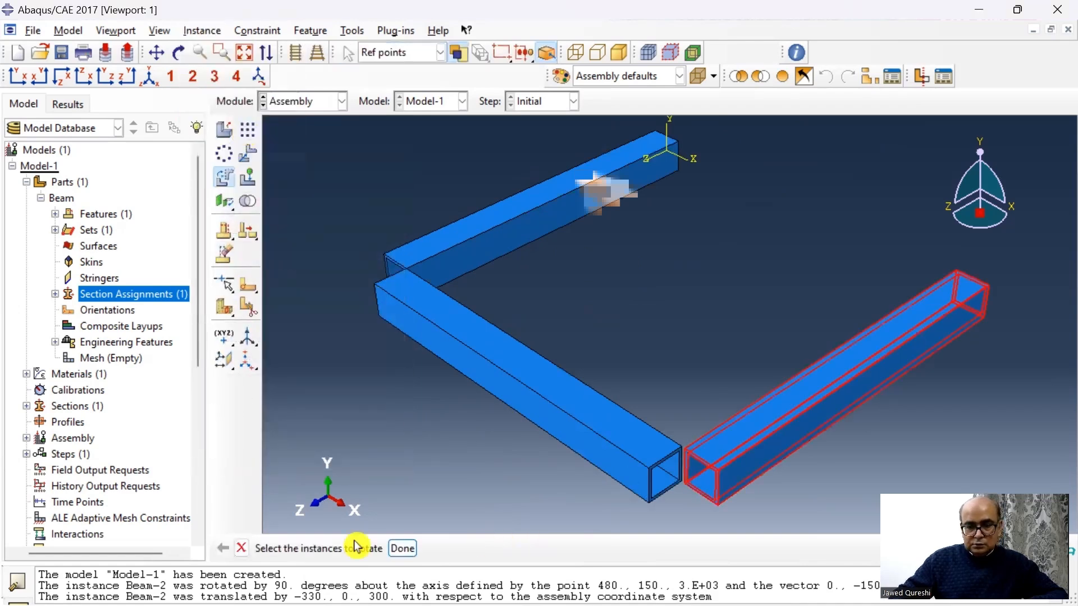
{"action": "left_click", "coordinate": [403, 548]}
{"action": "scroll", "coordinate": [723, 493], "scroll_direction": "up", "scroll_amount": 4}
{"action": "scroll", "coordinate": [725, 492], "scroll_direction": "up", "scroll_amount": 4}
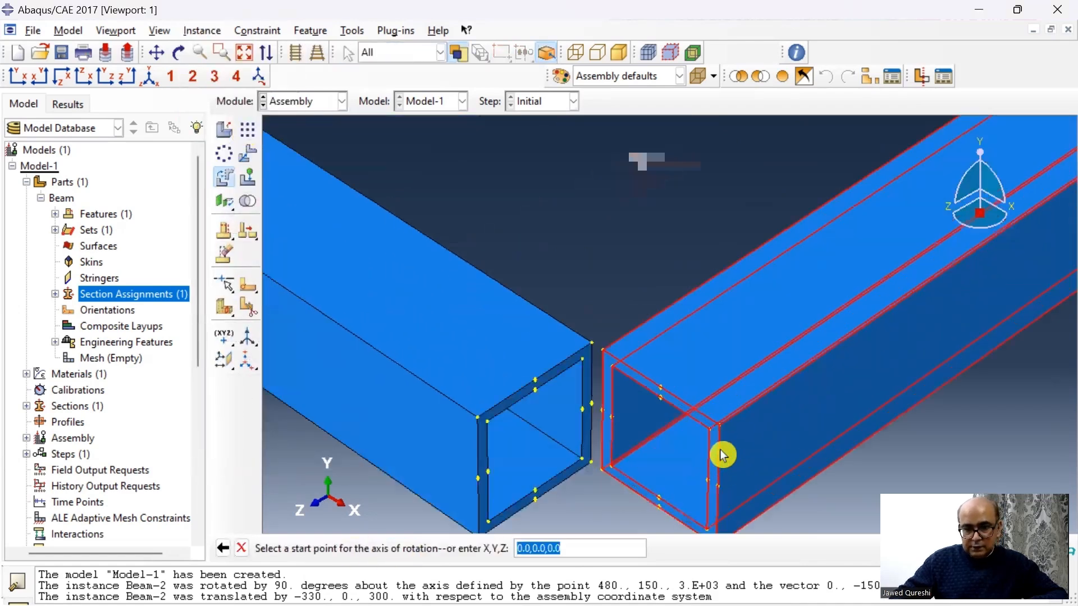
{"action": "left_click", "coordinate": [718, 426]}
{"action": "left_click", "coordinate": [718, 483]}
{"action": "key", "text": "Return"}
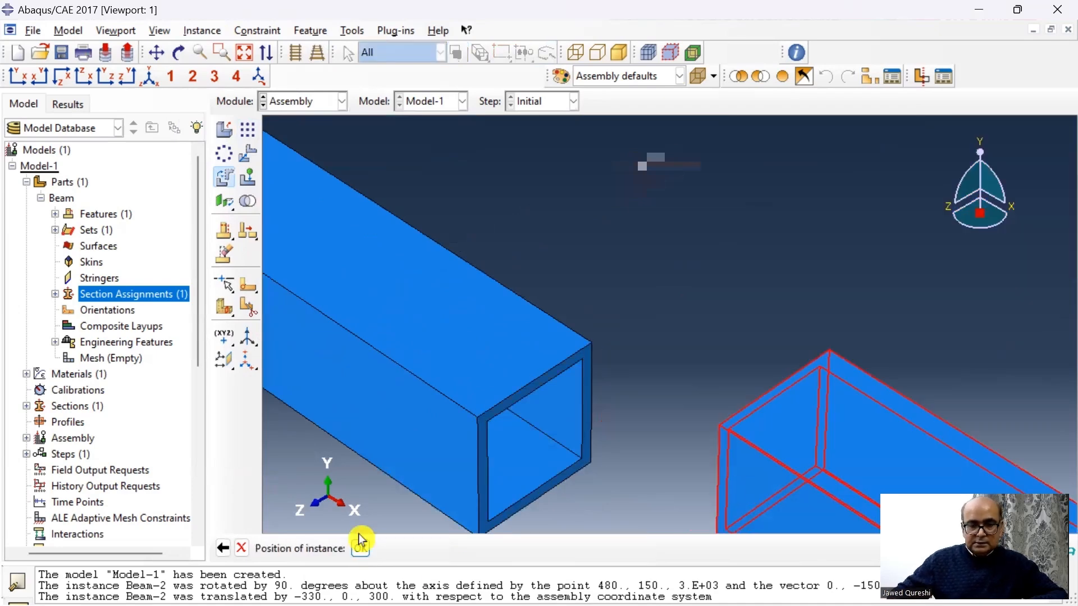
{"action": "left_click", "coordinate": [368, 550]}
{"action": "scroll", "coordinate": [633, 366], "scroll_direction": "down", "scroll_amount": 5}
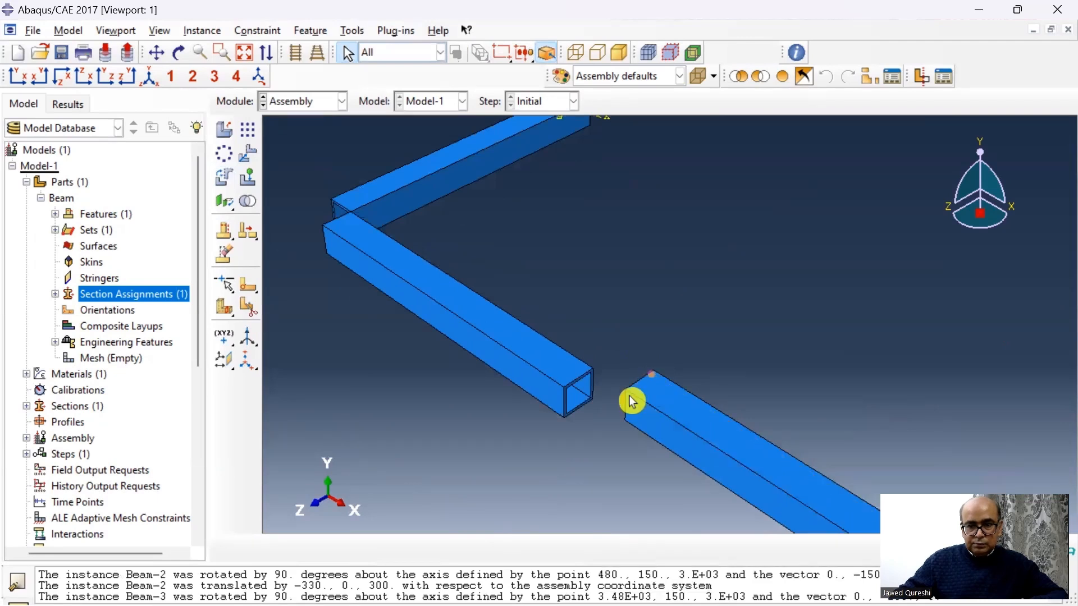
Step: Translate the third beam instance so its upper near end corner meets the upper +X corner of the first beam's end at the origin
{"action": "scroll", "coordinate": [632, 253], "scroll_direction": "down", "scroll_amount": 3}
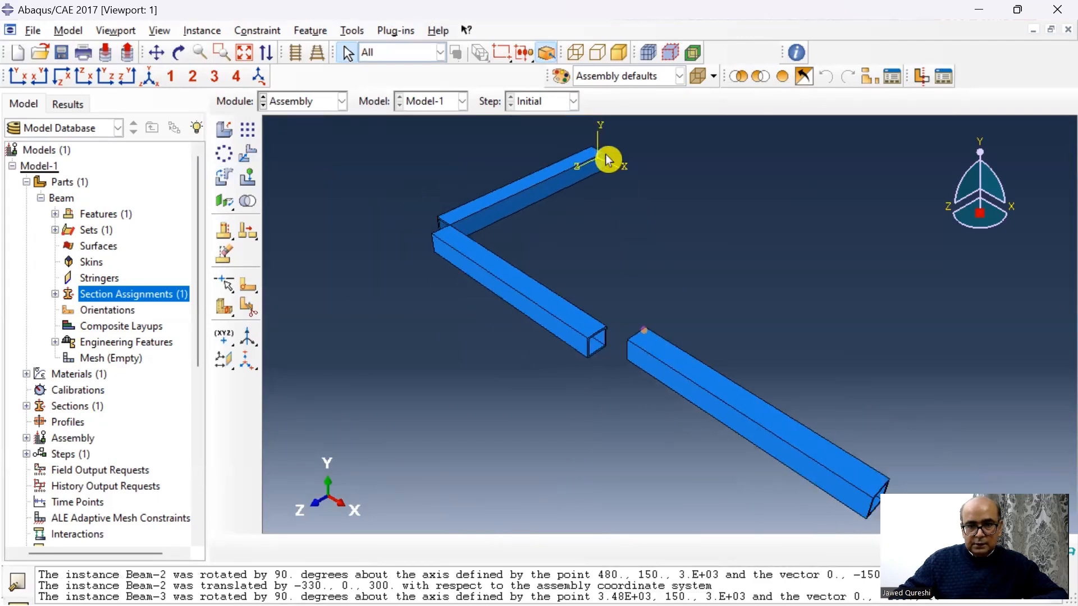
{"action": "scroll", "coordinate": [610, 253], "scroll_direction": "up", "scroll_amount": 2}
{"action": "left_click", "coordinate": [202, 31]}
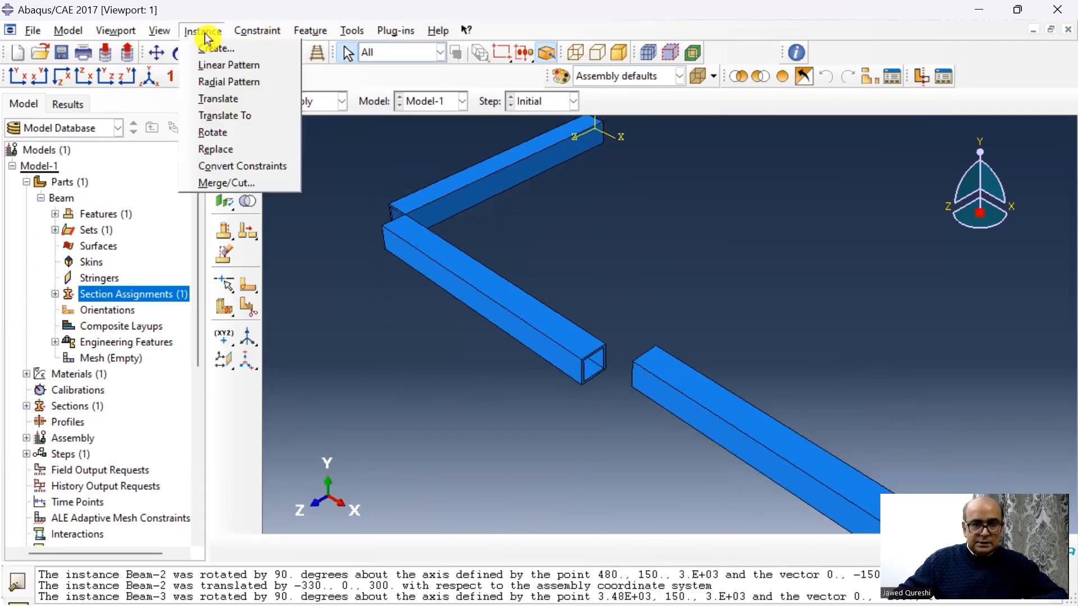
{"action": "left_click", "coordinate": [247, 99]}
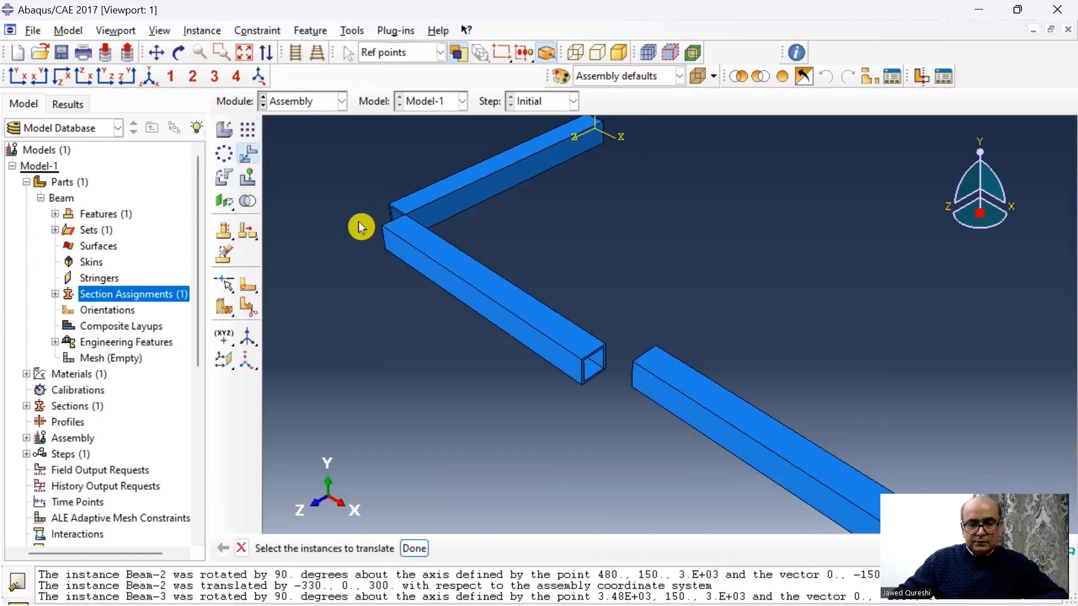
{"action": "left_click", "coordinate": [640, 346]}
{"action": "middle_click", "coordinate": [528, 330]}
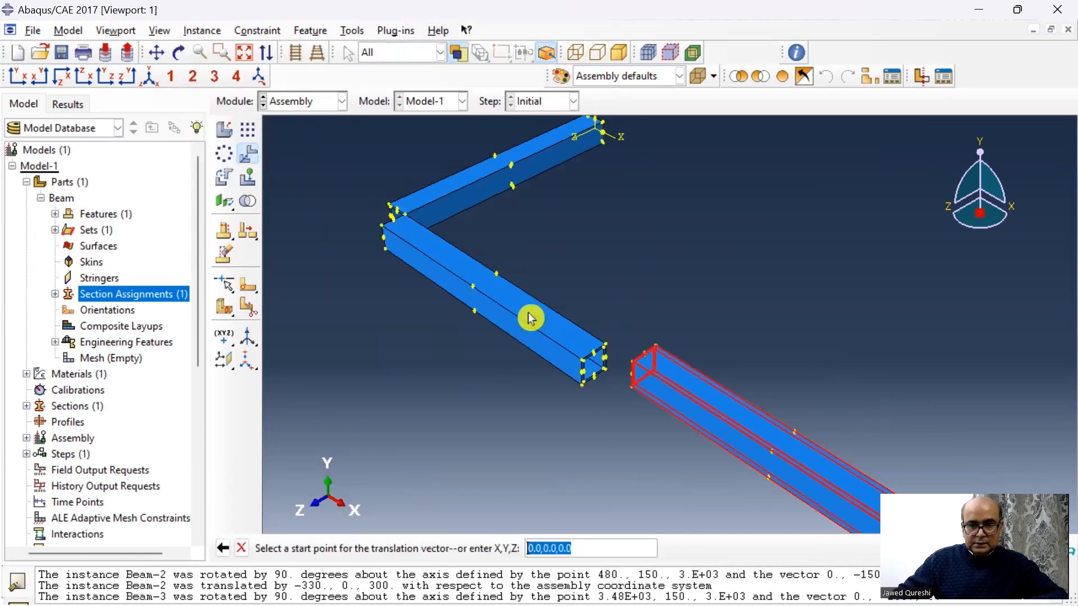
{"action": "scroll", "coordinate": [636, 387], "scroll_direction": "up", "scroll_amount": 3}
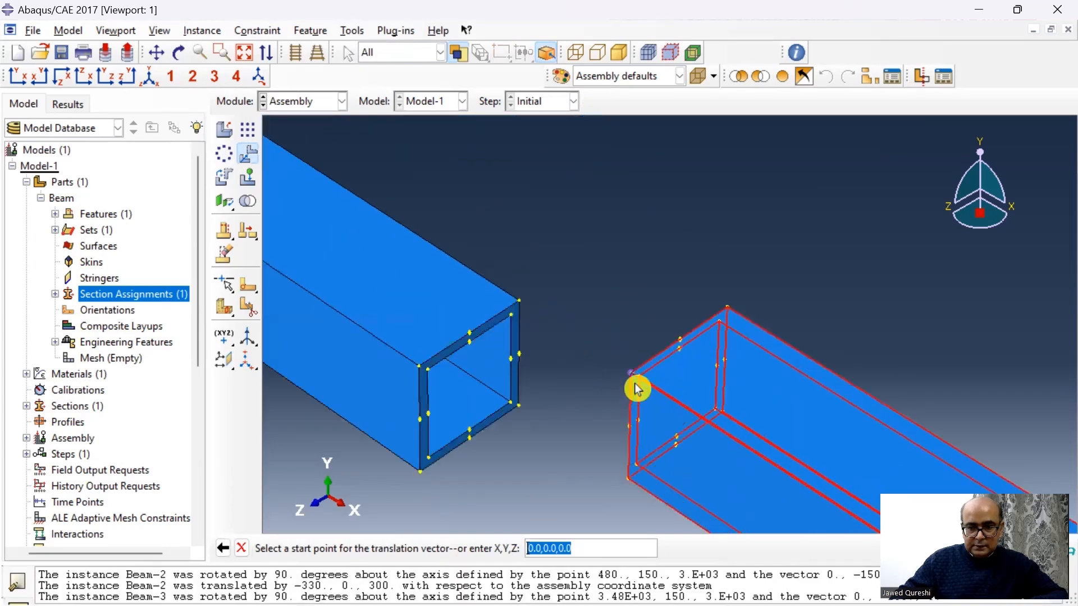
{"action": "scroll", "coordinate": [636, 391], "scroll_direction": "up", "scroll_amount": 1}
{"action": "left_click", "coordinate": [633, 375]}
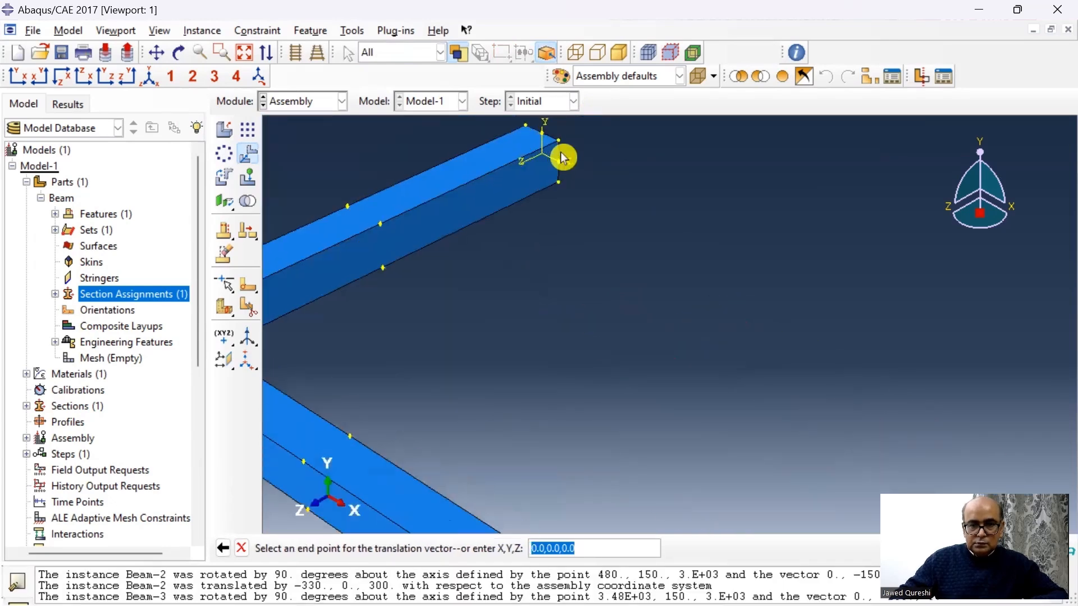
{"action": "scroll", "coordinate": [564, 152], "scroll_direction": "up", "scroll_amount": 2}
{"action": "left_click", "coordinate": [554, 130]}
{"action": "middle_click", "coordinate": [555, 260]}
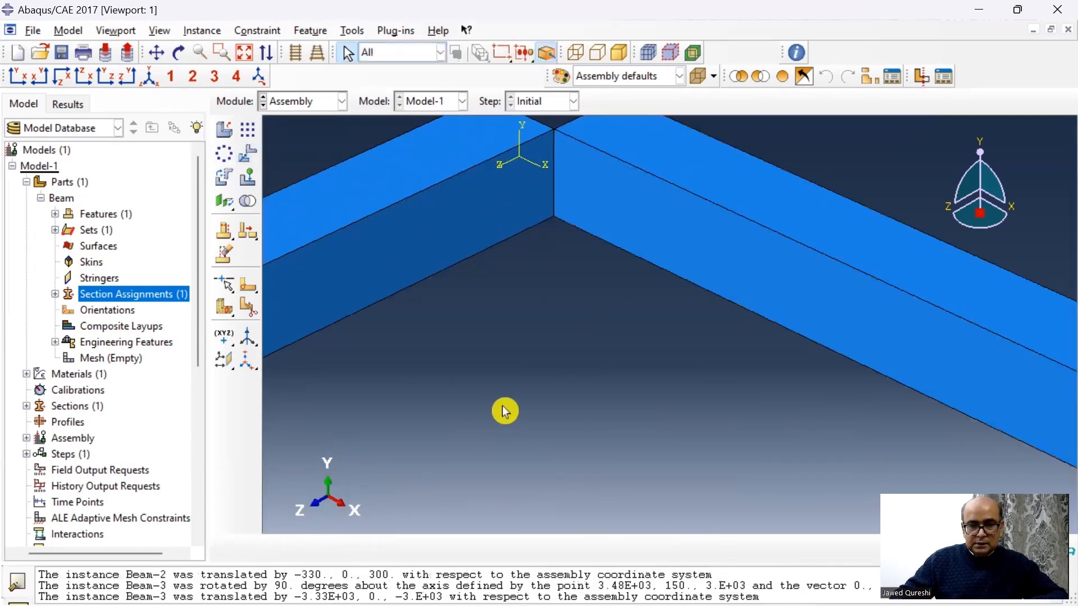
{"action": "scroll", "coordinate": [503, 410], "scroll_direction": "down", "scroll_amount": 6}
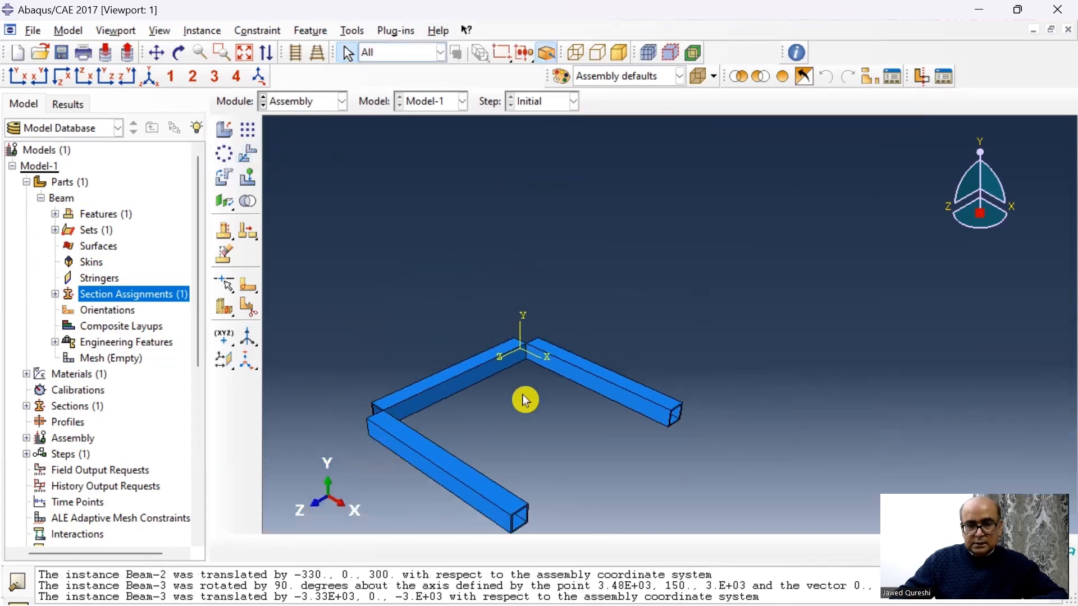
{"action": "scroll", "coordinate": [525, 401], "scroll_direction": "down", "scroll_amount": 1}
{"action": "scroll", "coordinate": [392, 440], "scroll_direction": "up", "scroll_amount": 1}
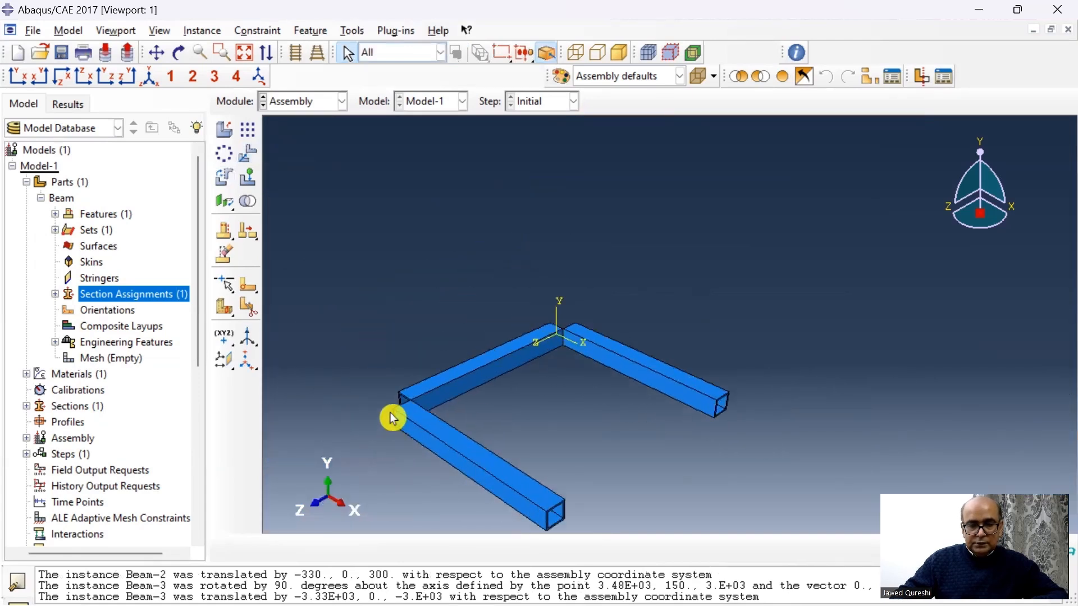
Step: Create a fourth dependent instance of the Beam part, auto-offset from the three existing beams
{"action": "left_click", "coordinate": [209, 30]}
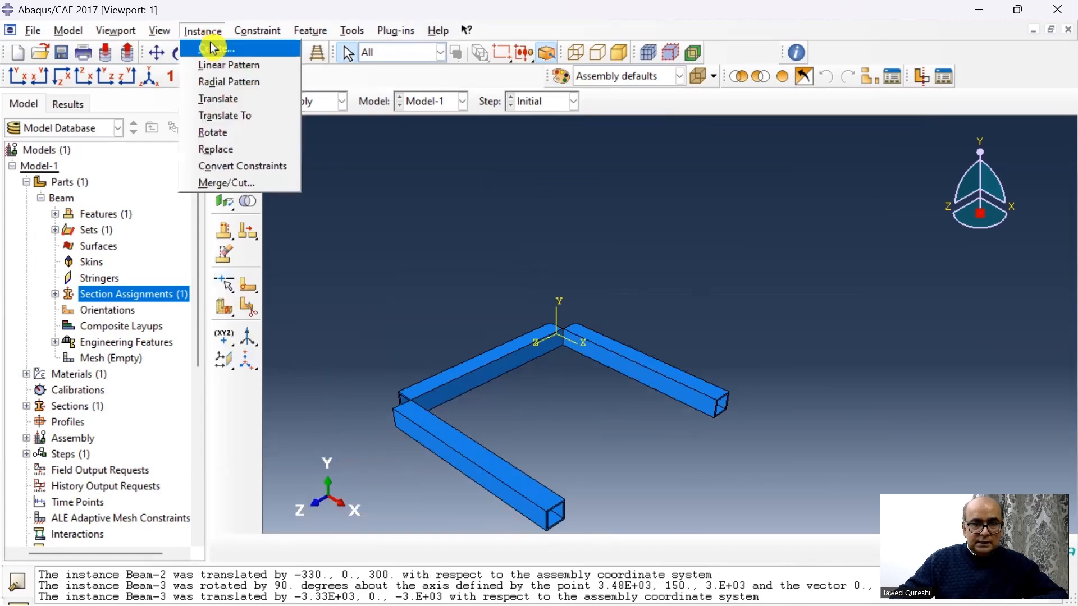
{"action": "left_click", "coordinate": [211, 47]}
{"action": "left_click", "coordinate": [251, 466]}
Step: Rotate the fourth beam instance 90 degrees about the upper edge of its front end so it points vertically downward
{"action": "left_click", "coordinate": [202, 30]}
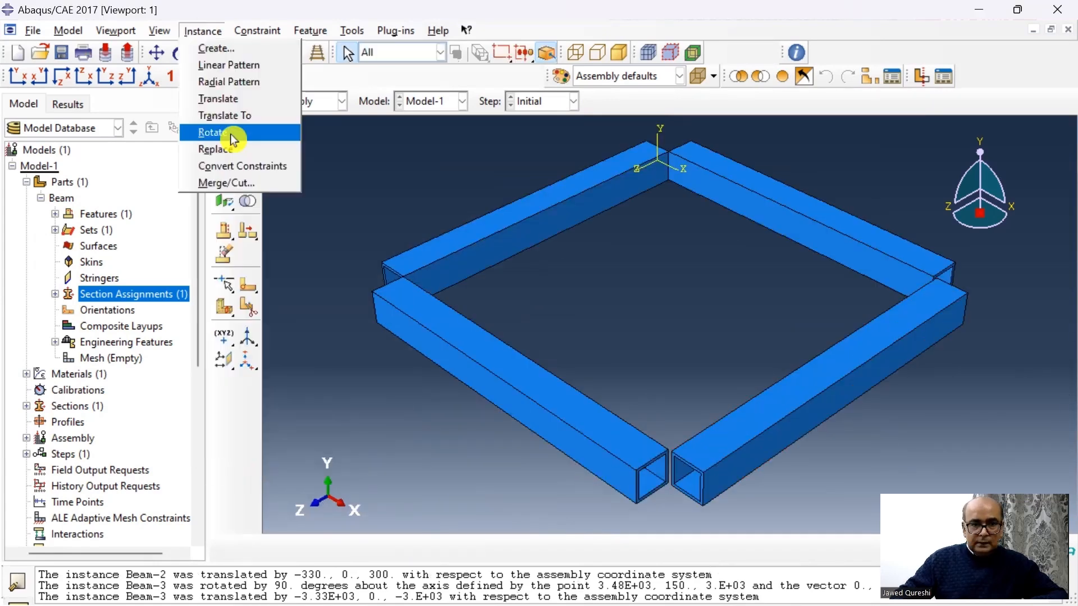
{"action": "left_click", "coordinate": [212, 133]}
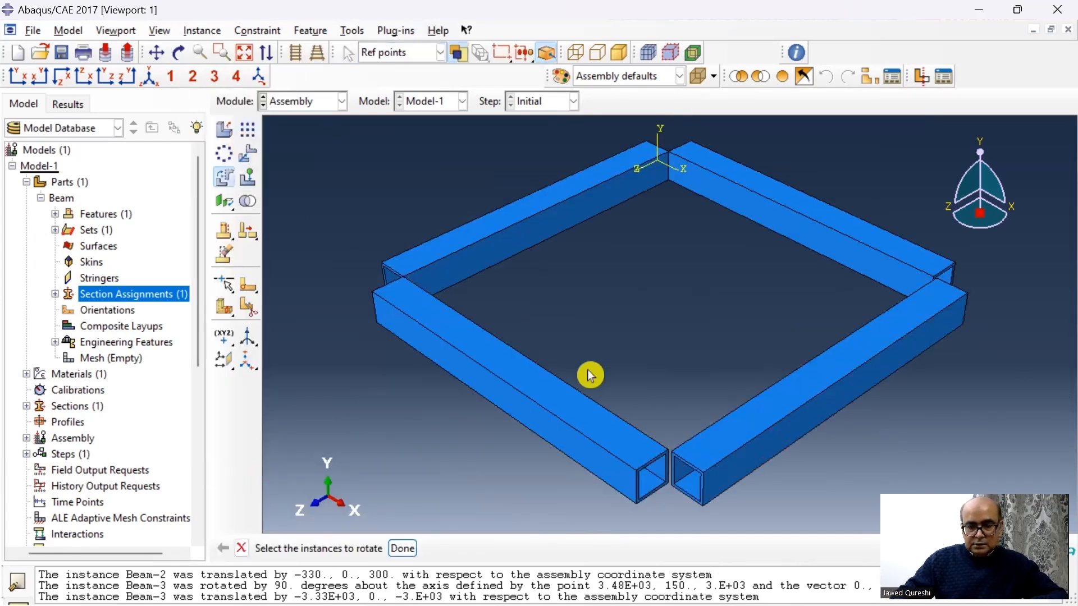
{"action": "left_click", "coordinate": [730, 474]}
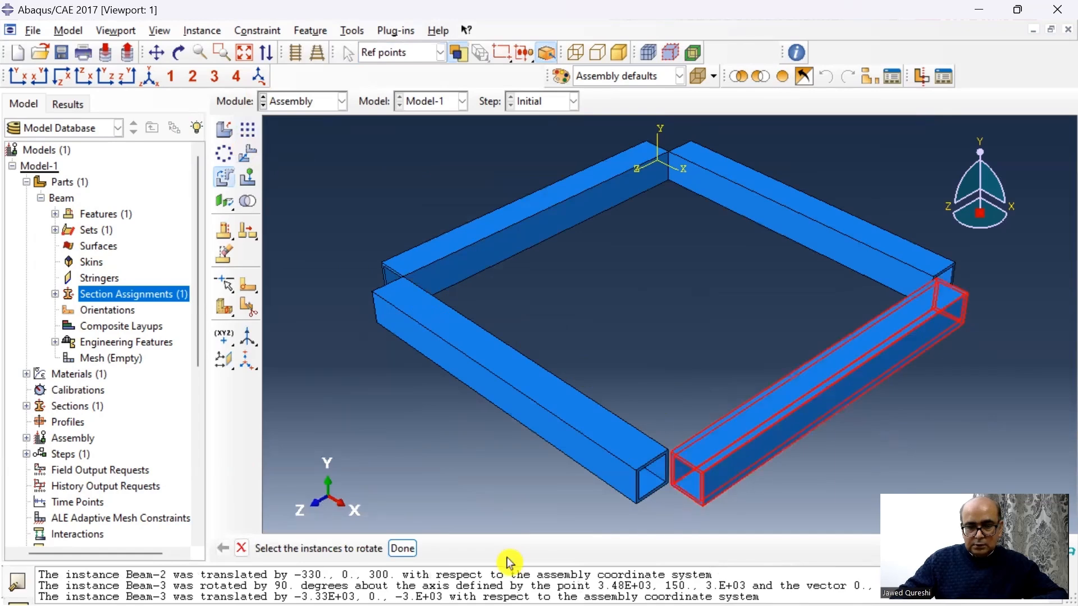
{"action": "left_click", "coordinate": [410, 549]}
{"action": "scroll", "coordinate": [666, 478], "scroll_direction": "up", "scroll_amount": 5}
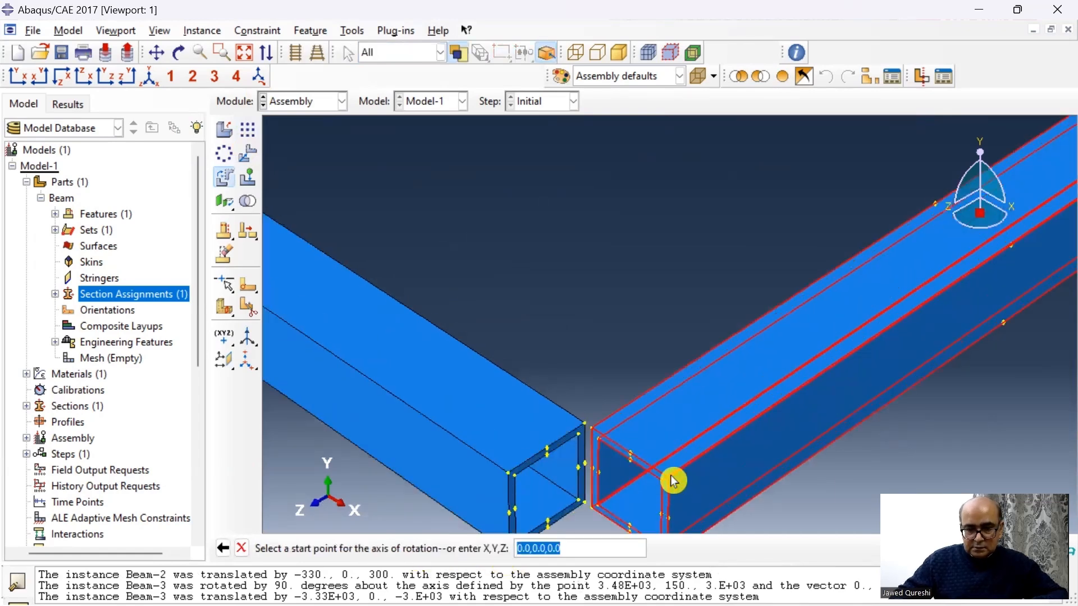
{"action": "left_click", "coordinate": [669, 478]}
{"action": "left_click", "coordinate": [630, 453]}
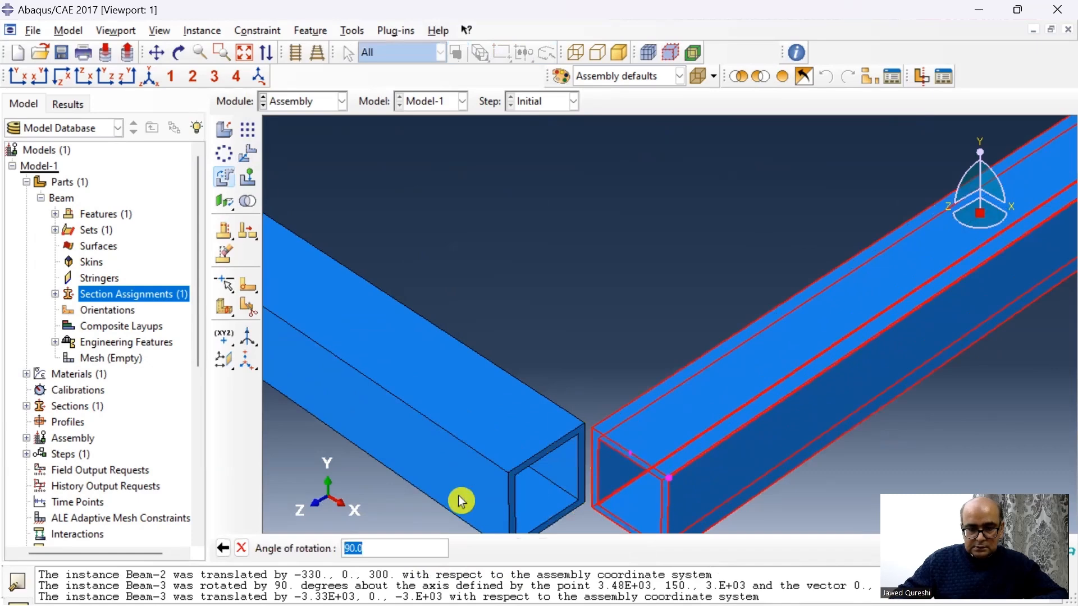
{"action": "key", "text": "Return"}
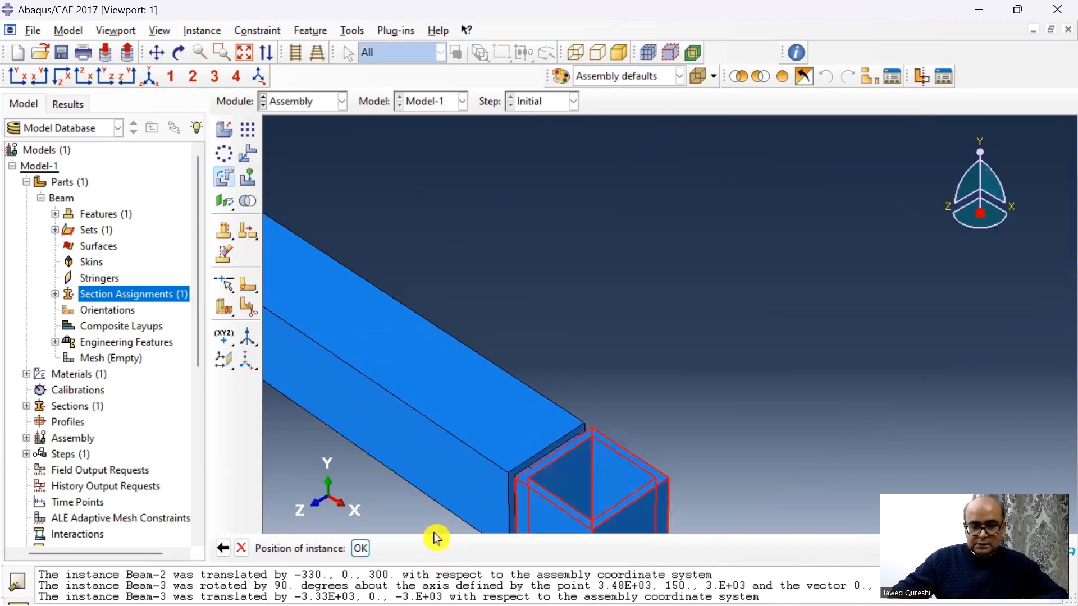
{"action": "left_click", "coordinate": [361, 548]}
Step: Translate the vertical fourth beam so its upper +X, rear corner meets the upper inner corner between the first beam and the front cross beam
{"action": "scroll", "coordinate": [782, 361], "scroll_direction": "down", "scroll_amount": 5}
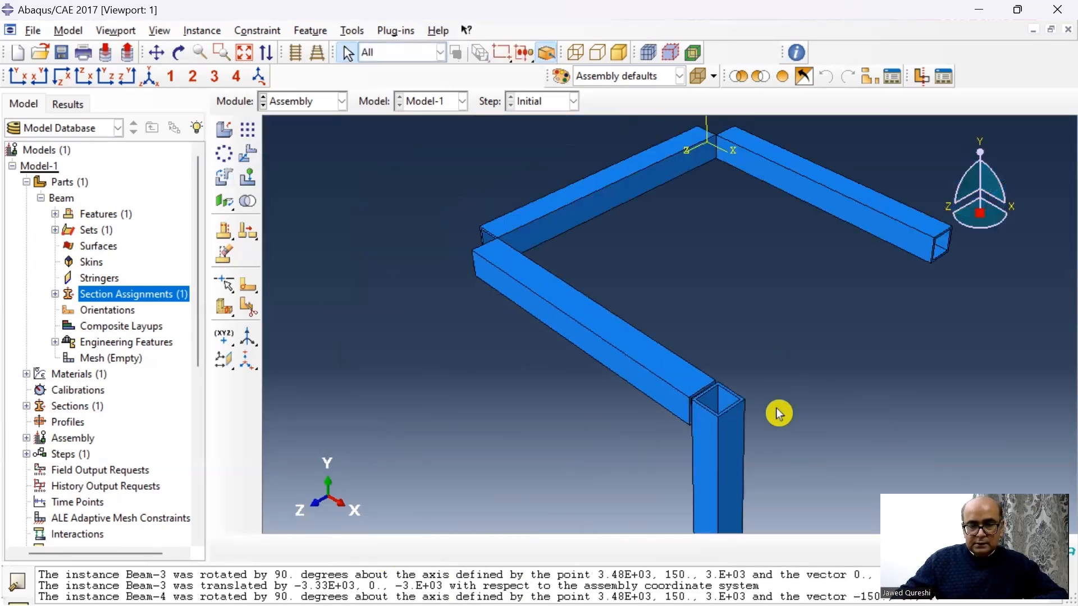
{"action": "scroll", "coordinate": [779, 414], "scroll_direction": "up", "scroll_amount": 1}
{"action": "left_click", "coordinate": [204, 30]}
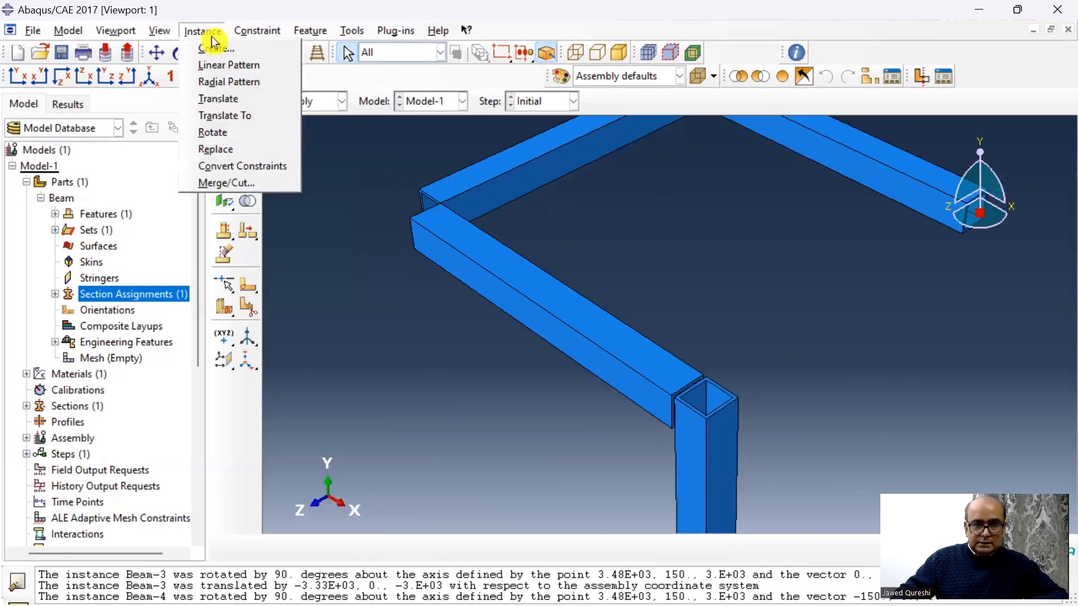
{"action": "left_click", "coordinate": [262, 100]}
{"action": "left_click", "coordinate": [705, 438]}
{"action": "left_click", "coordinate": [414, 549]}
{"action": "scroll", "coordinate": [760, 397], "scroll_direction": "up", "scroll_amount": 2}
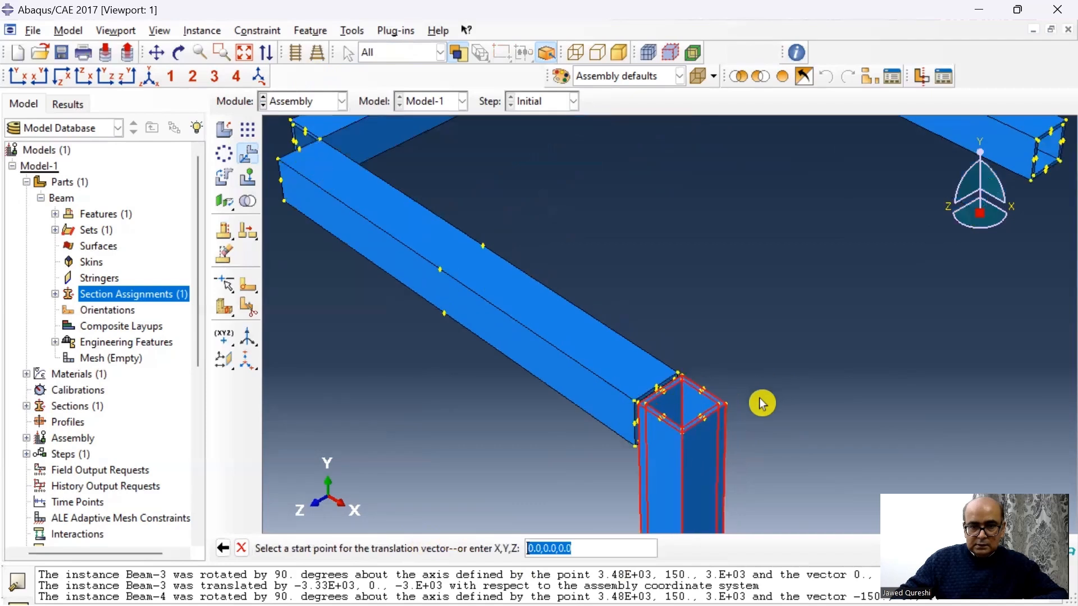
{"action": "left_click", "coordinate": [728, 406]}
{"action": "scroll", "coordinate": [323, 141], "scroll_direction": "up", "scroll_amount": 3}
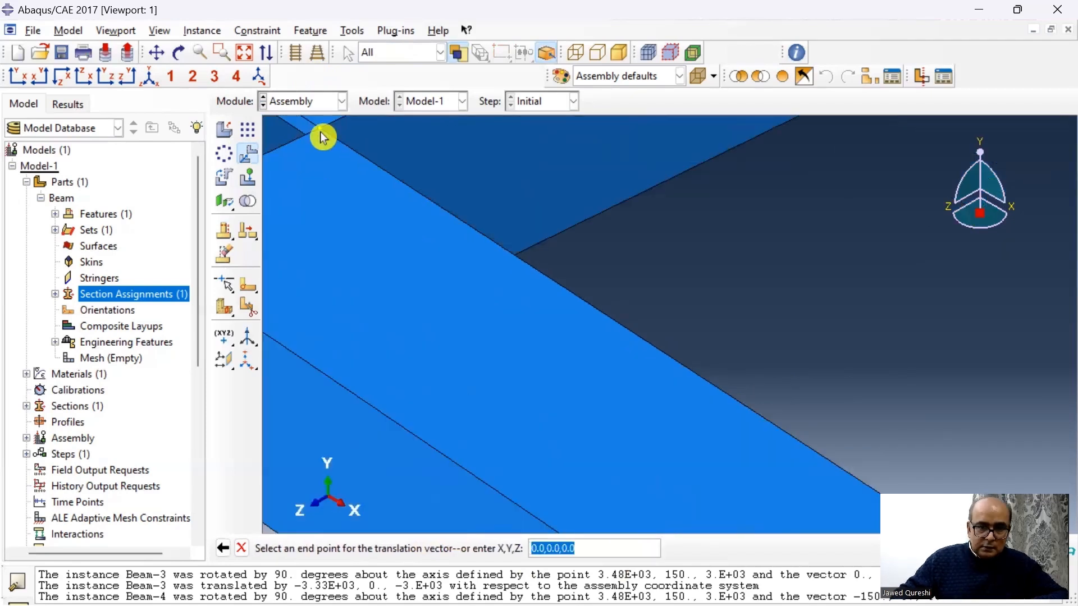
{"action": "left_click", "coordinate": [322, 130]}
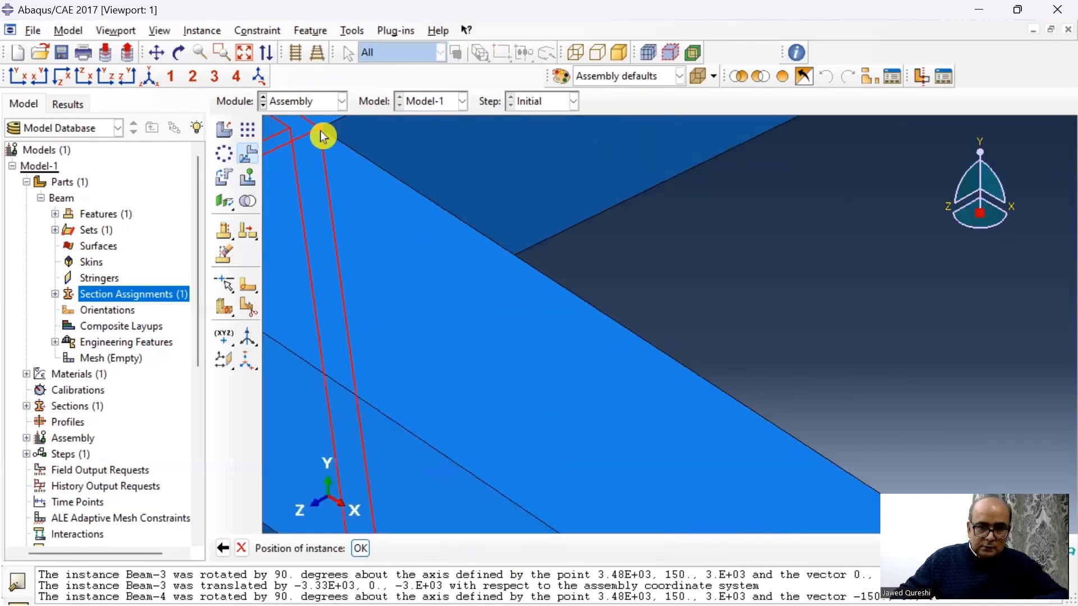
{"action": "left_click", "coordinate": [360, 549]}
Step: Create a fifth instance of the Beam part, auto-offset from the existing beams
{"action": "scroll", "coordinate": [631, 248], "scroll_direction": "down", "scroll_amount": 1}
{"action": "scroll", "coordinate": [630, 249], "scroll_direction": "down", "scroll_amount": 5}
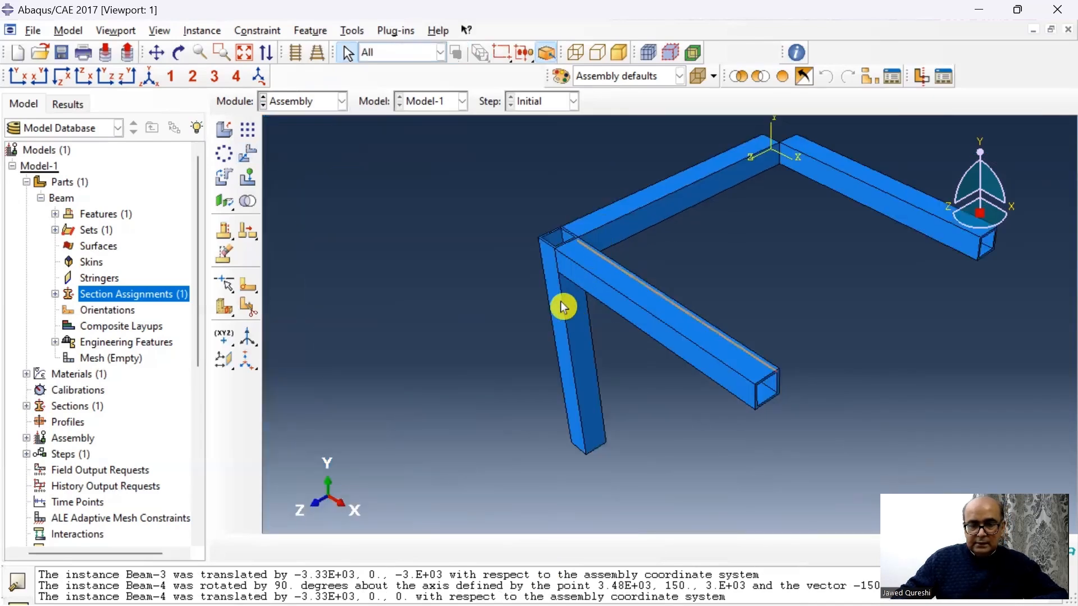
{"action": "left_click", "coordinate": [202, 30]}
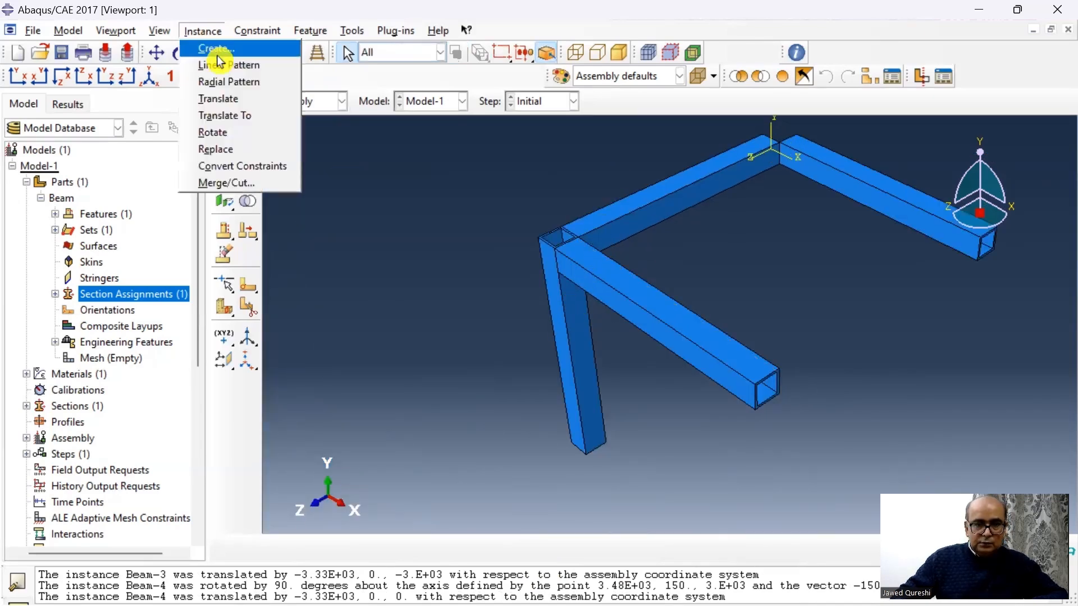
{"action": "left_click", "coordinate": [231, 53]}
{"action": "left_click", "coordinate": [233, 460]}
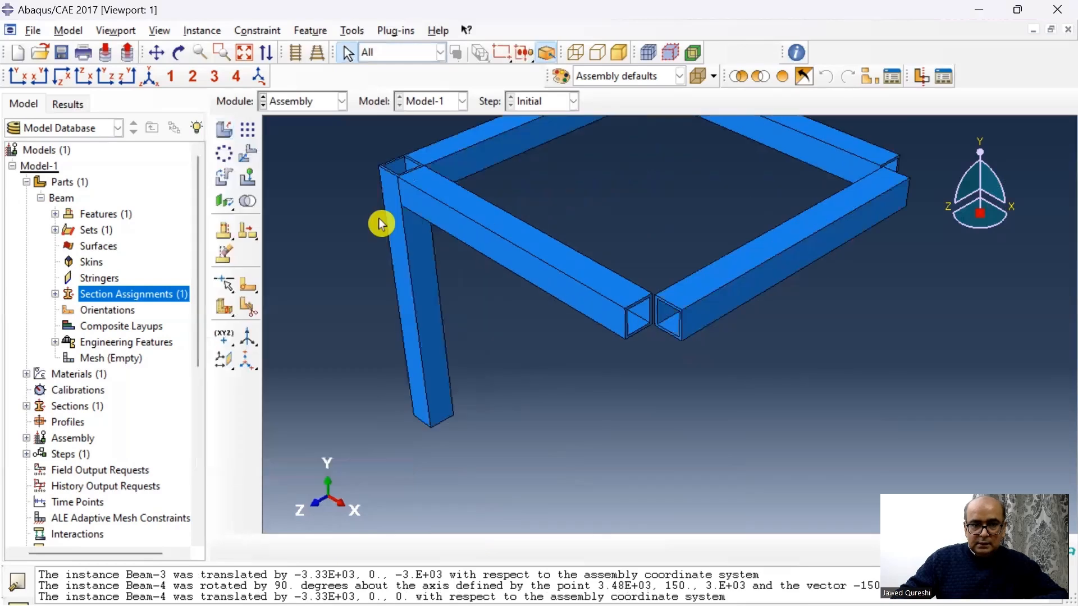
Step: Rotate the fifth beam instance 90 degrees about the upper edge of its front end so it points vertically downward
{"action": "left_click", "coordinate": [204, 31]}
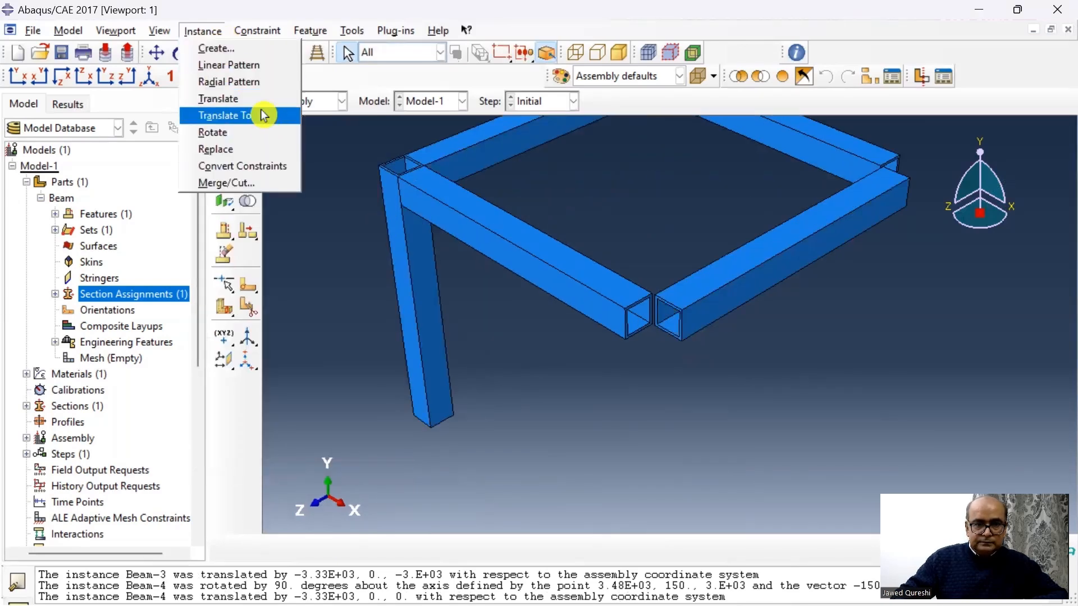
{"action": "left_click", "coordinate": [260, 132]}
{"action": "scroll", "coordinate": [707, 296], "scroll_direction": "up", "scroll_amount": 3}
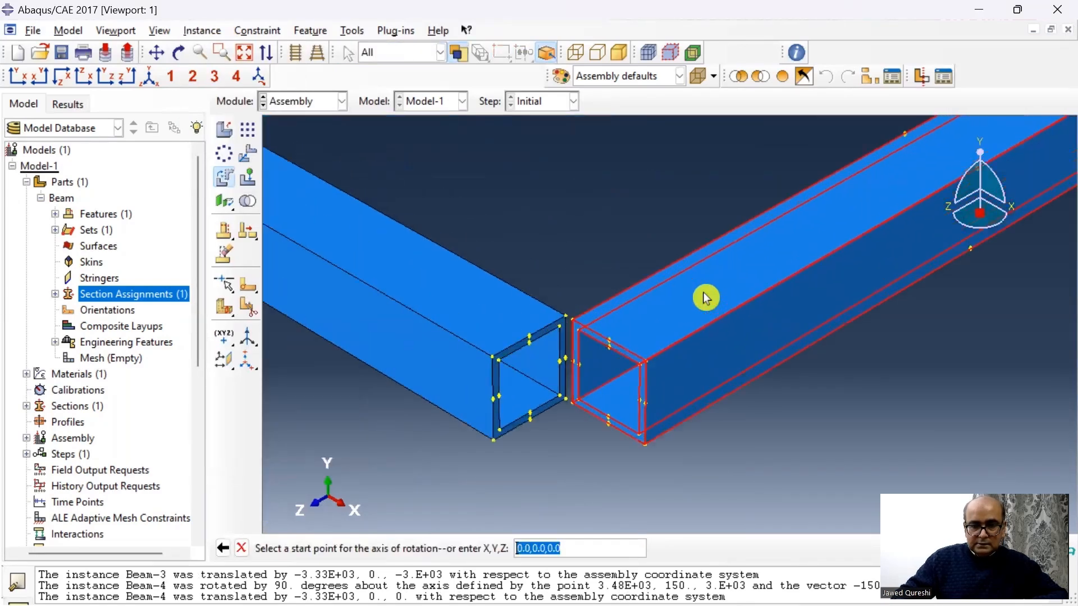
{"action": "left_click", "coordinate": [651, 382]}
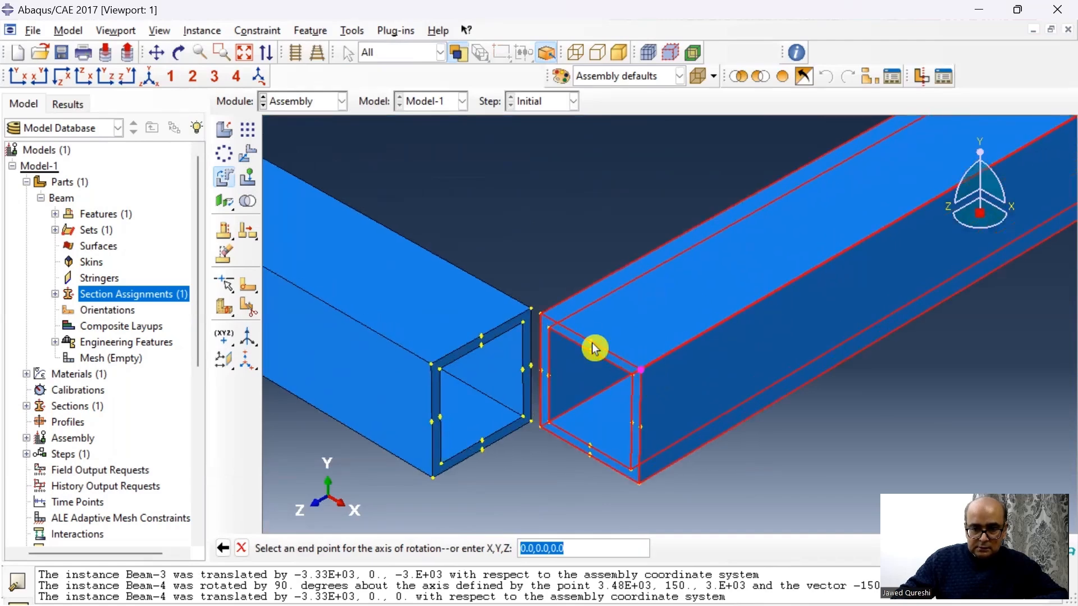
{"action": "left_click", "coordinate": [596, 347]}
{"action": "key", "text": "Return"}
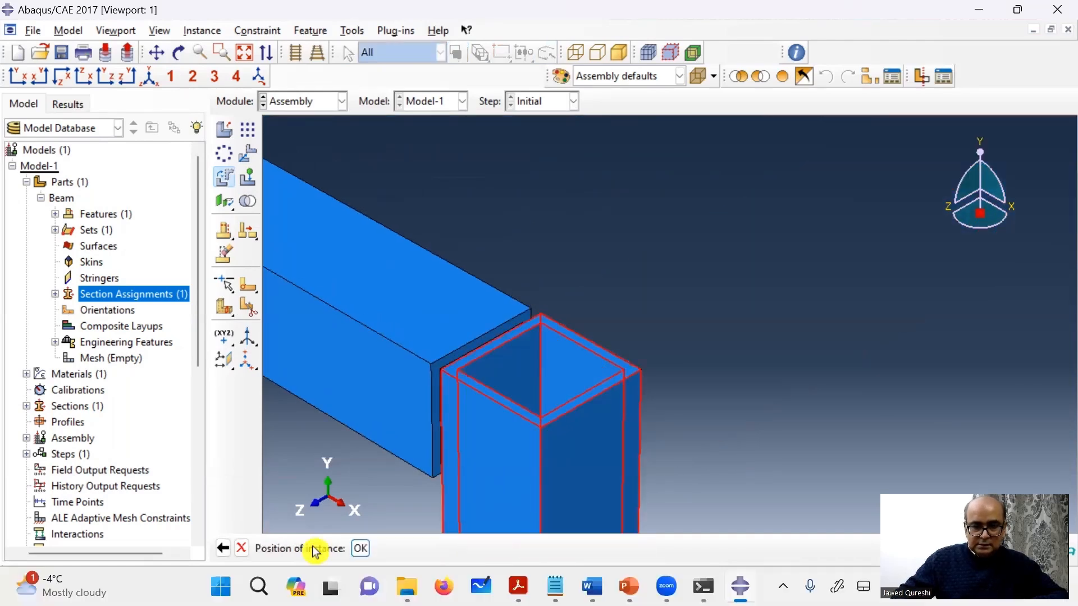
{"action": "left_click", "coordinate": [360, 549]}
Step: Translate the vertical fifth beam so its upper front corner meets the upper inner corner between the two horizontal beams at the origin
{"action": "scroll", "coordinate": [659, 407], "scroll_direction": "down", "scroll_amount": 3}
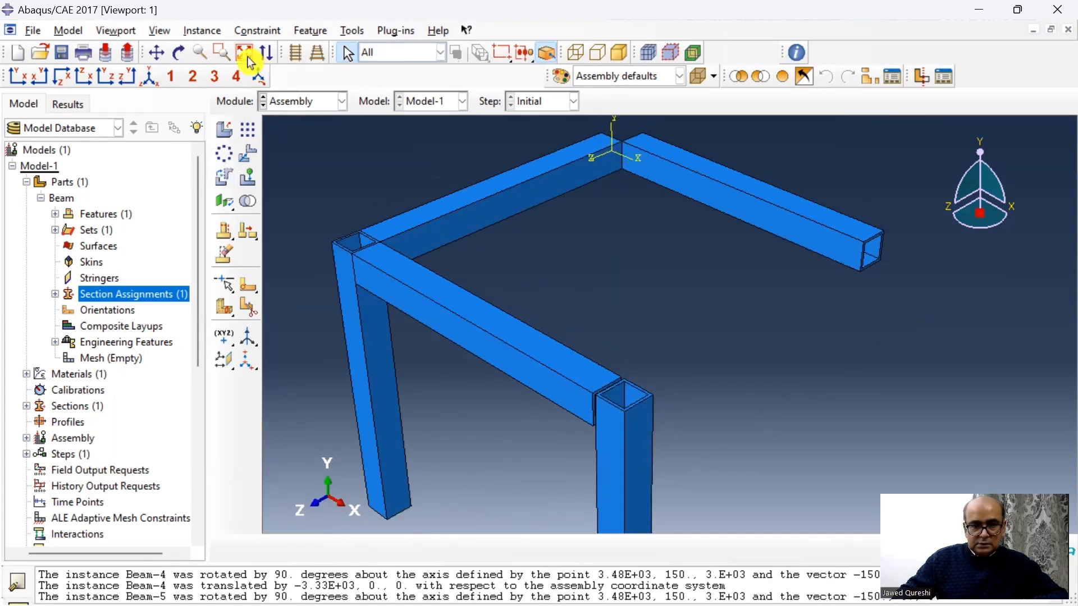
{"action": "left_click", "coordinate": [202, 30]}
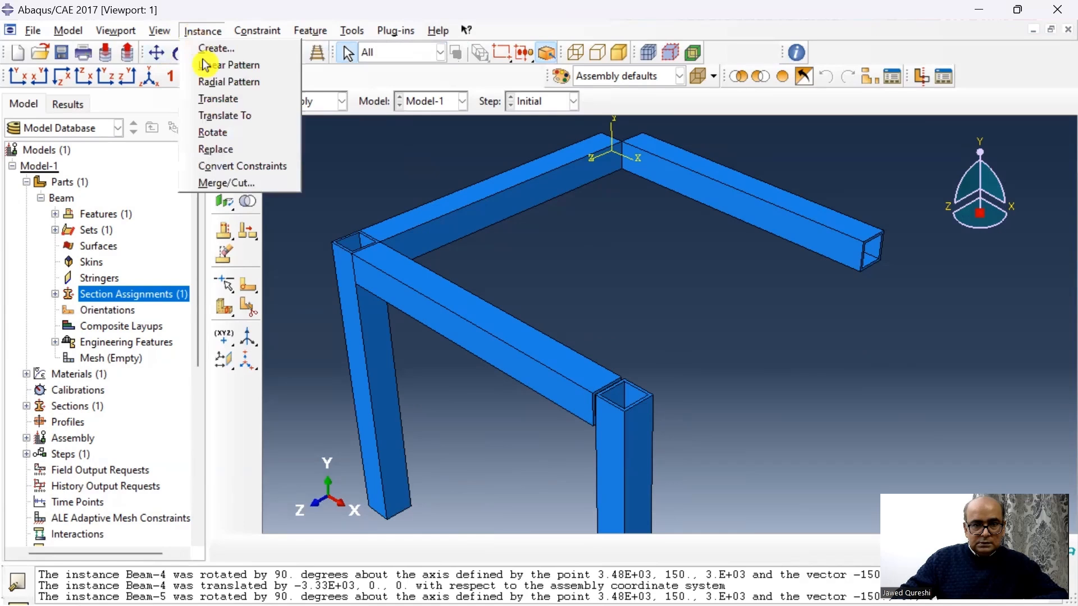
{"action": "left_click", "coordinate": [277, 100]}
{"action": "left_click", "coordinate": [641, 465]}
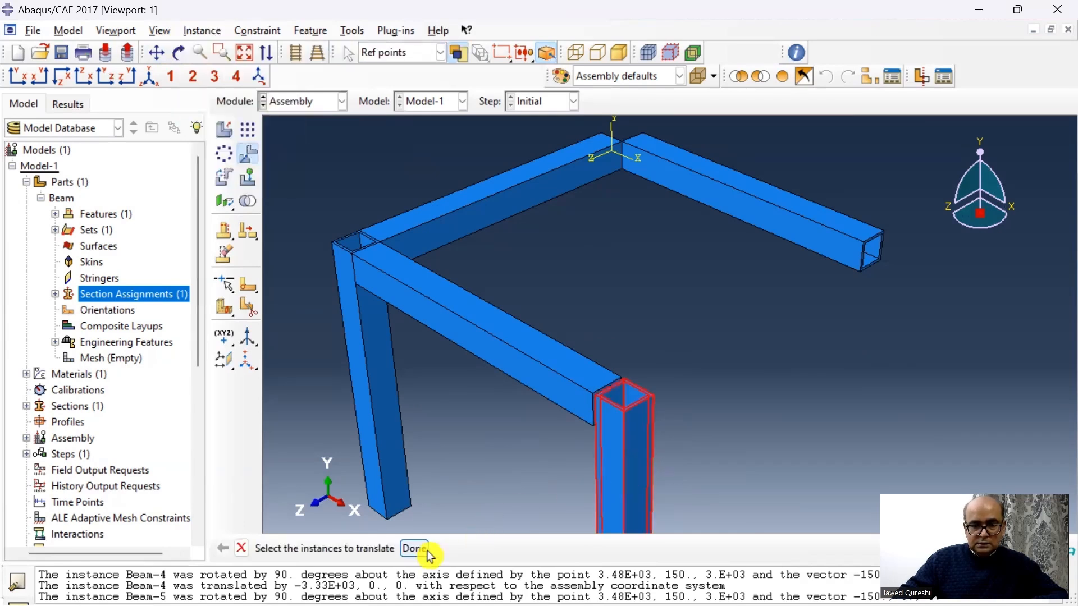
{"action": "left_click", "coordinate": [416, 549]}
{"action": "scroll", "coordinate": [640, 408], "scroll_direction": "up", "scroll_amount": 5}
{"action": "left_click", "coordinate": [646, 409]}
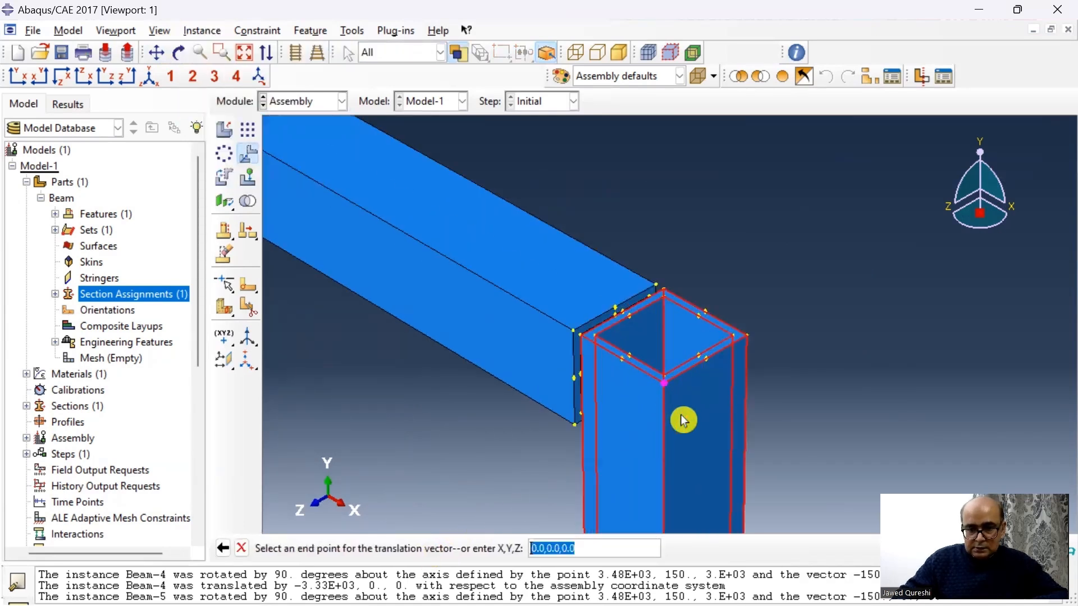
{"action": "scroll", "coordinate": [750, 289], "scroll_direction": "down", "scroll_amount": 5}
{"action": "scroll", "coordinate": [740, 291], "scroll_direction": "down", "scroll_amount": 5}
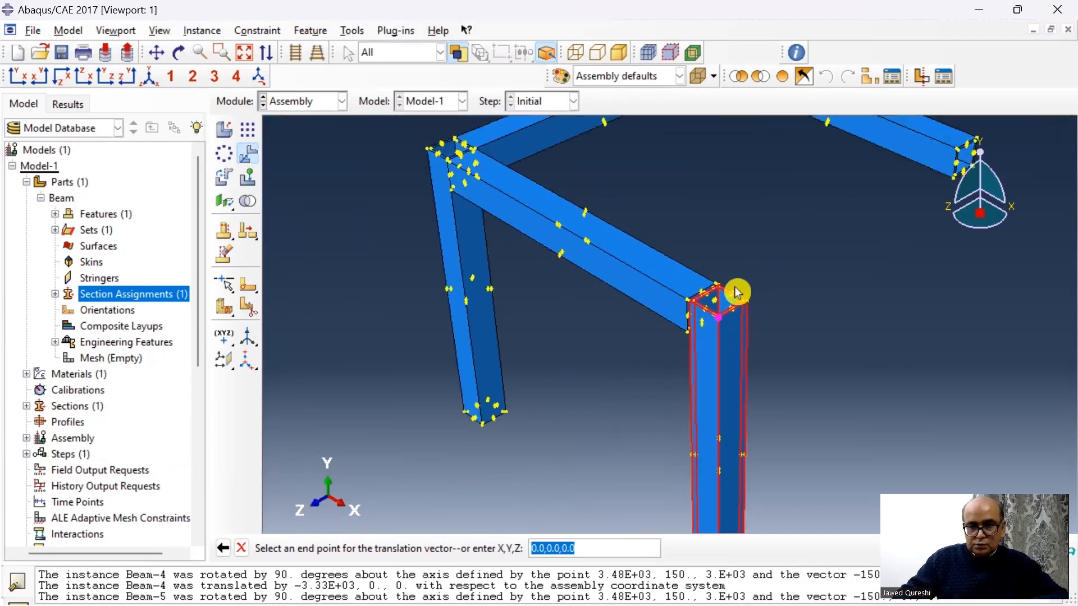
{"action": "scroll", "coordinate": [730, 172], "scroll_direction": "up", "scroll_amount": 8}
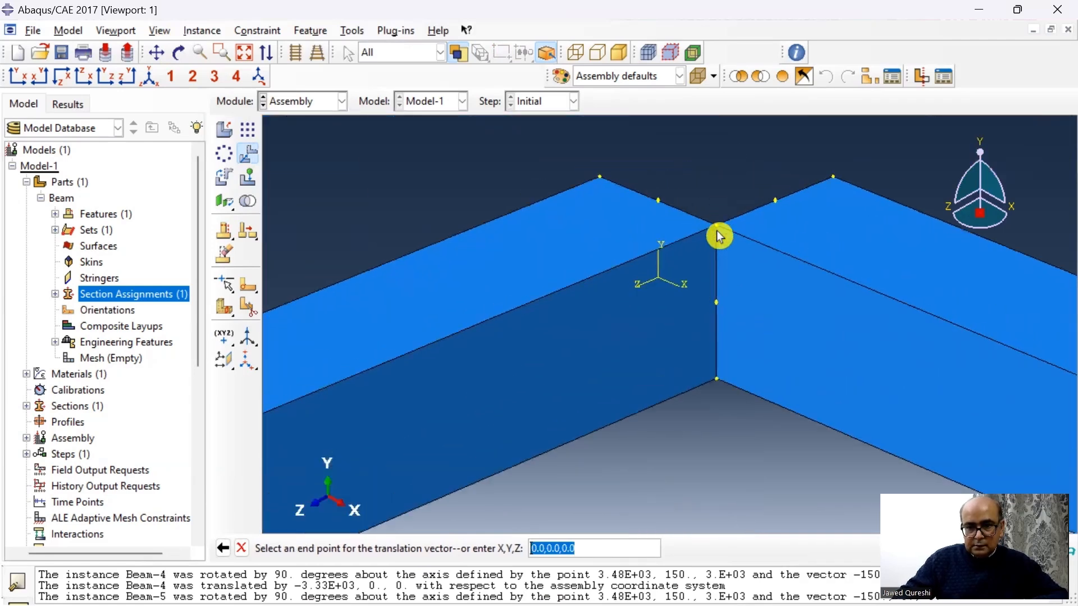
{"action": "left_click", "coordinate": [719, 232]}
{"action": "middle_click", "coordinate": [612, 418]}
Step: Start a linear pattern of the first beam along Z, with 2 instances at a 3300 offset in Direction 1
{"action": "scroll", "coordinate": [556, 308], "scroll_direction": "down", "scroll_amount": 5}
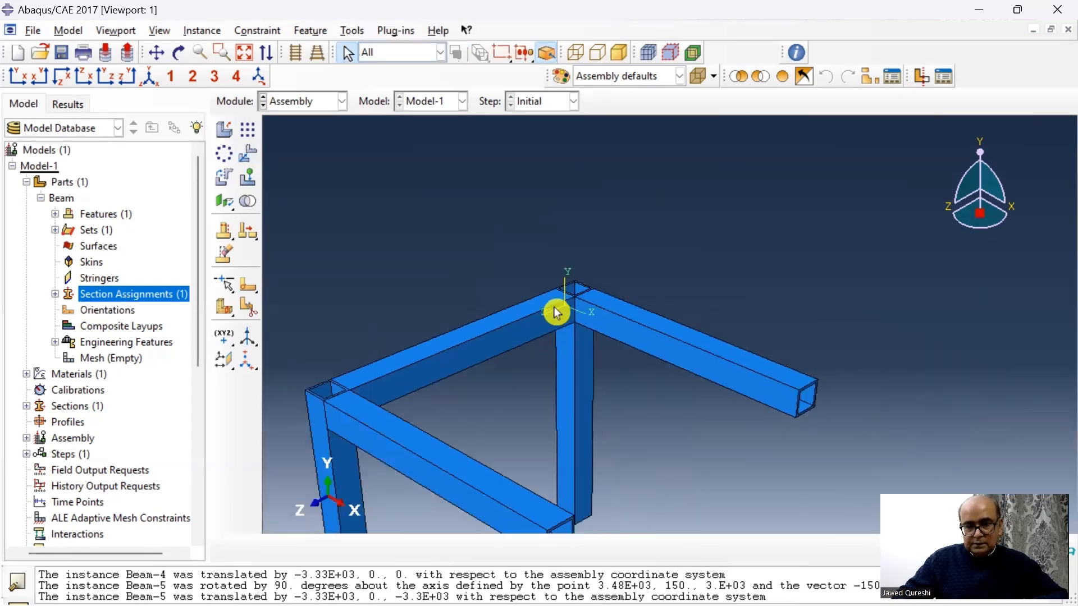
{"action": "scroll", "coordinate": [404, 471], "scroll_direction": "up", "scroll_amount": 2}
{"action": "scroll", "coordinate": [340, 185], "scroll_direction": "down", "scroll_amount": 4}
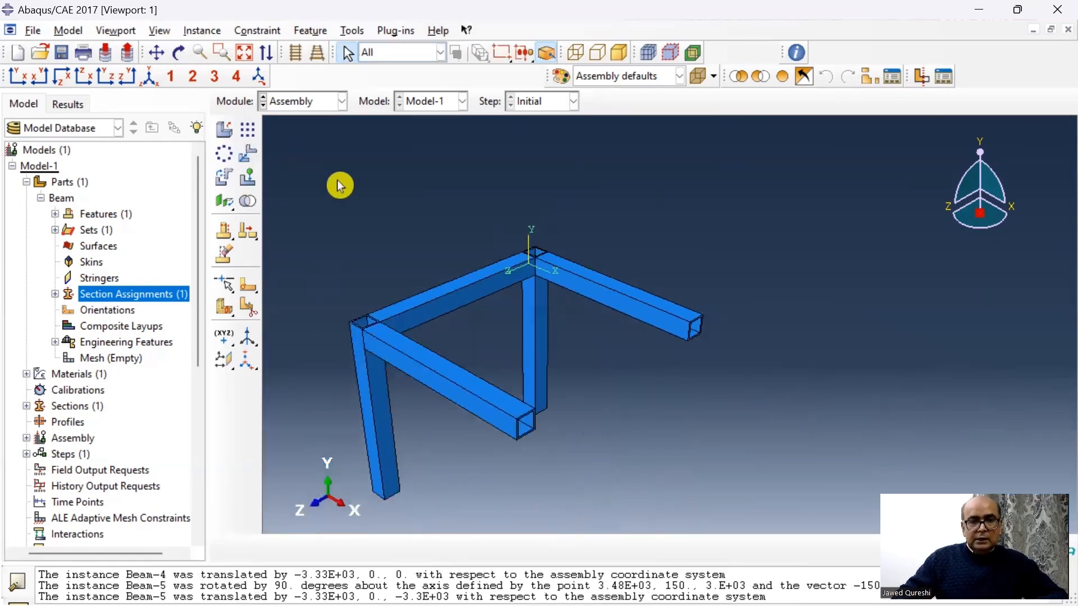
{"action": "scroll", "coordinate": [338, 191], "scroll_direction": "up", "scroll_amount": 1}
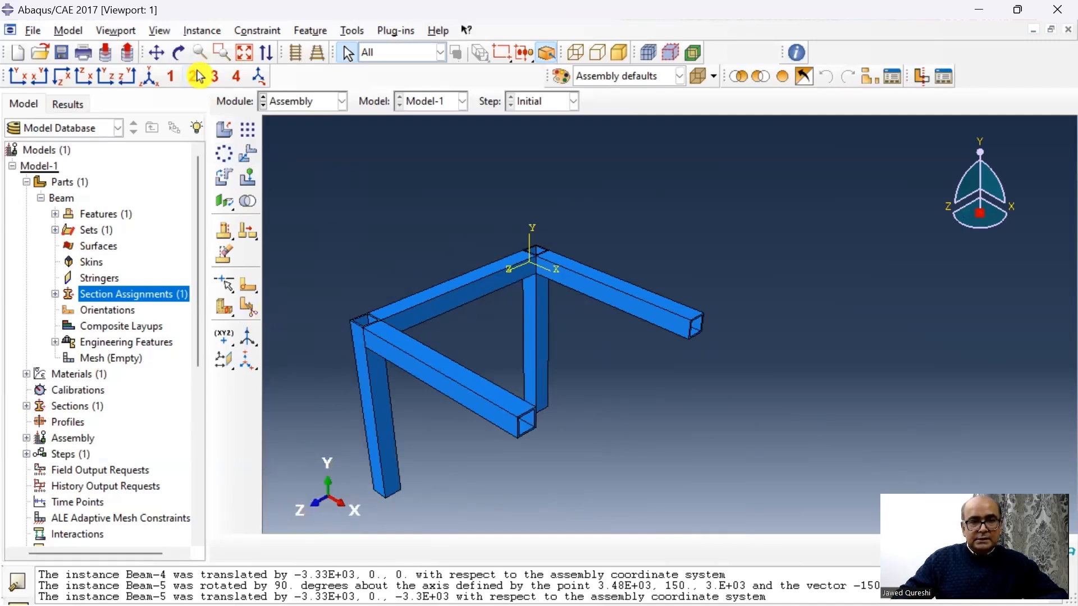
{"action": "left_click", "coordinate": [202, 31]}
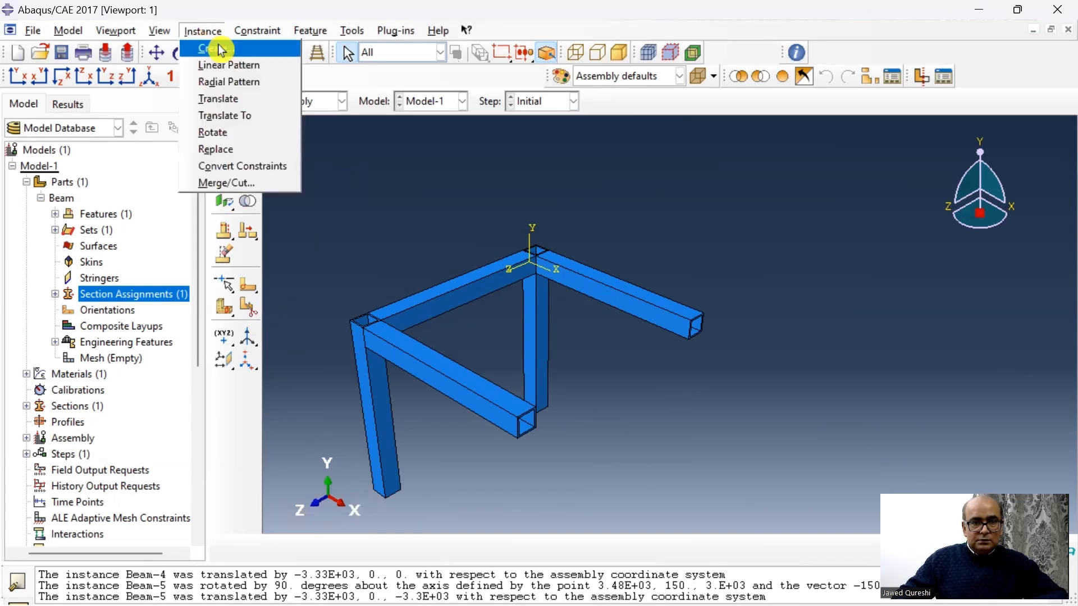
{"action": "left_click", "coordinate": [236, 65]}
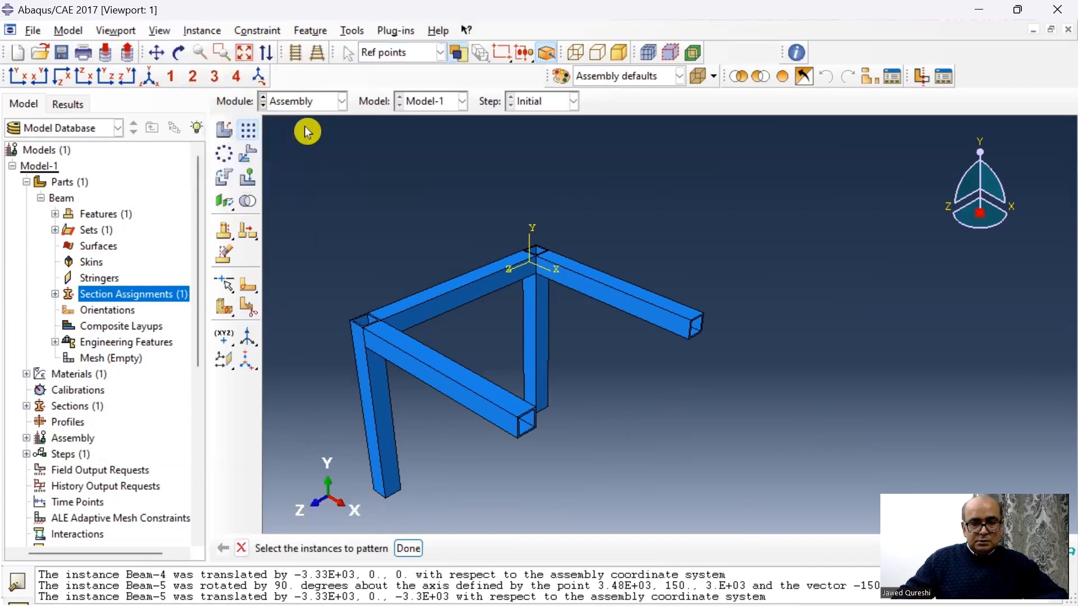
{"action": "scroll", "coordinate": [437, 297], "scroll_direction": "down", "scroll_amount": 3}
{"action": "left_click", "coordinate": [408, 549]}
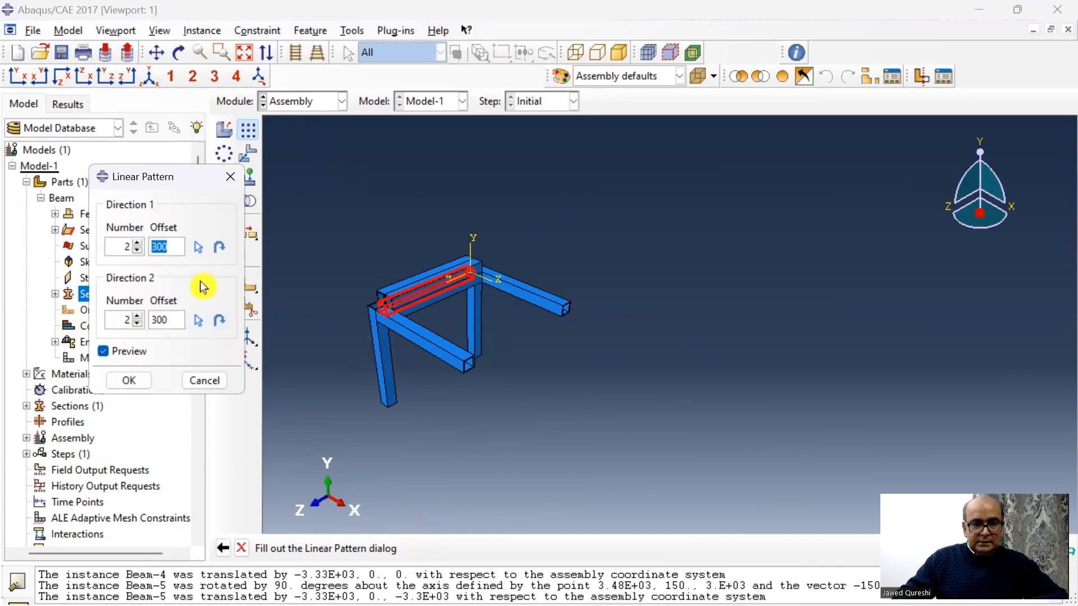
{"action": "type", "text": "3300"}
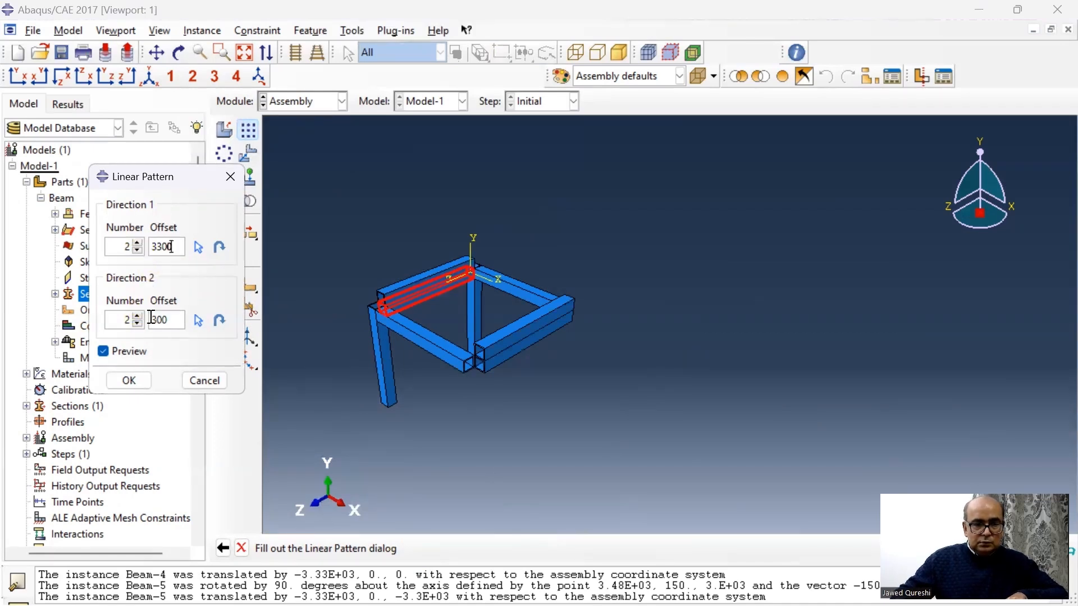
Step: Set Direction 2 of the first beam's linear pattern to 3 instances at a 3000 offset and create the pattern
{"action": "type", "text": "0"}
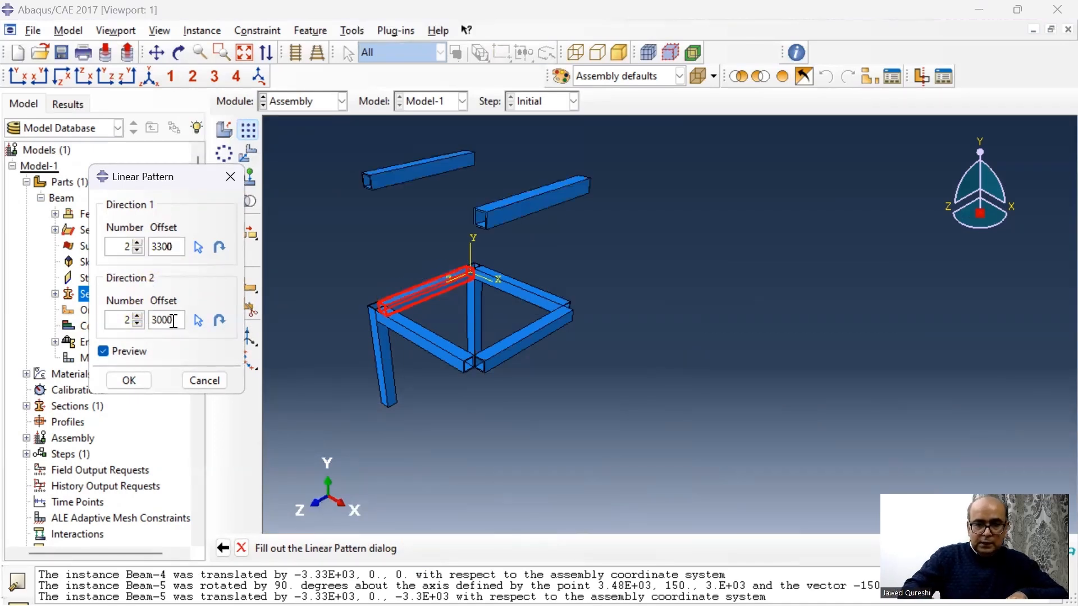
{"action": "scroll", "coordinate": [351, 364], "scroll_direction": "down", "scroll_amount": 4}
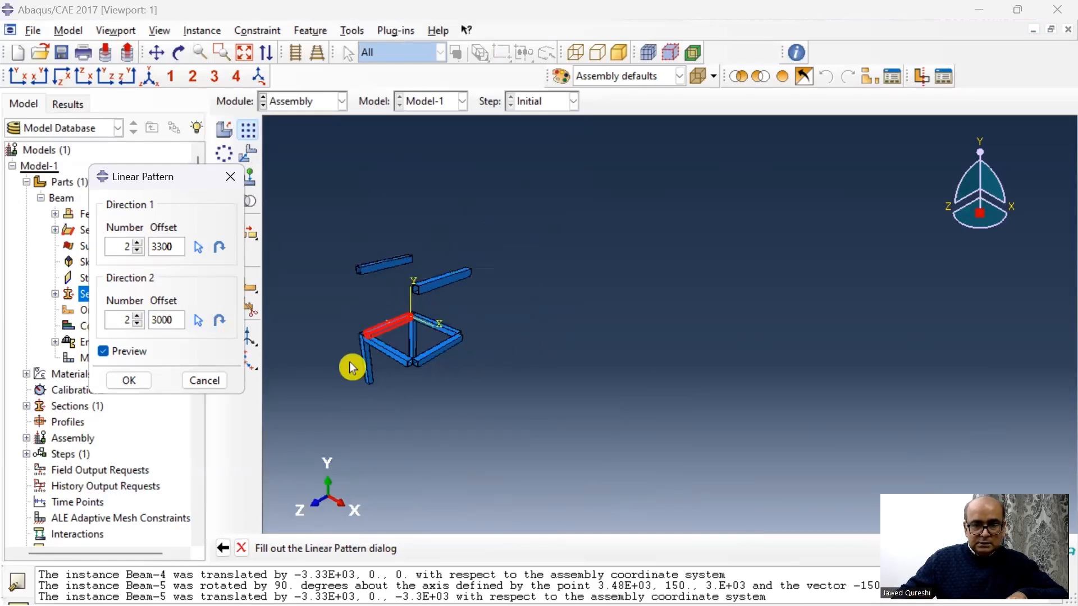
{"action": "left_click", "coordinate": [137, 316]}
{"action": "scroll", "coordinate": [377, 362], "scroll_direction": "up", "scroll_amount": 6}
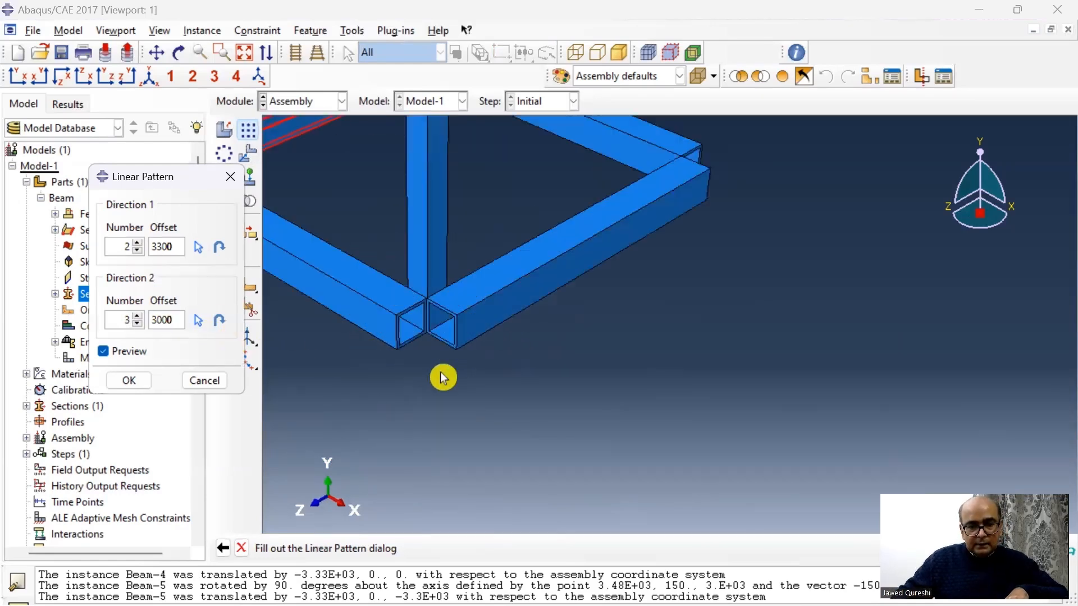
{"action": "scroll", "coordinate": [440, 372], "scroll_direction": "down", "scroll_amount": 5}
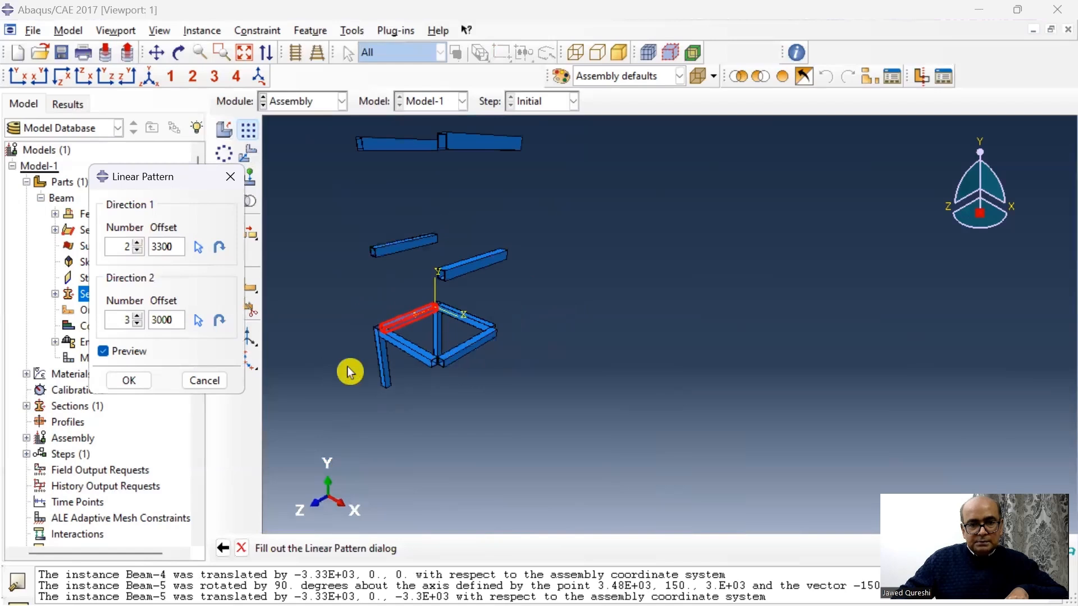
{"action": "left_click", "coordinate": [129, 380]}
{"action": "scroll", "coordinate": [427, 330], "scroll_direction": "up", "scroll_amount": 3}
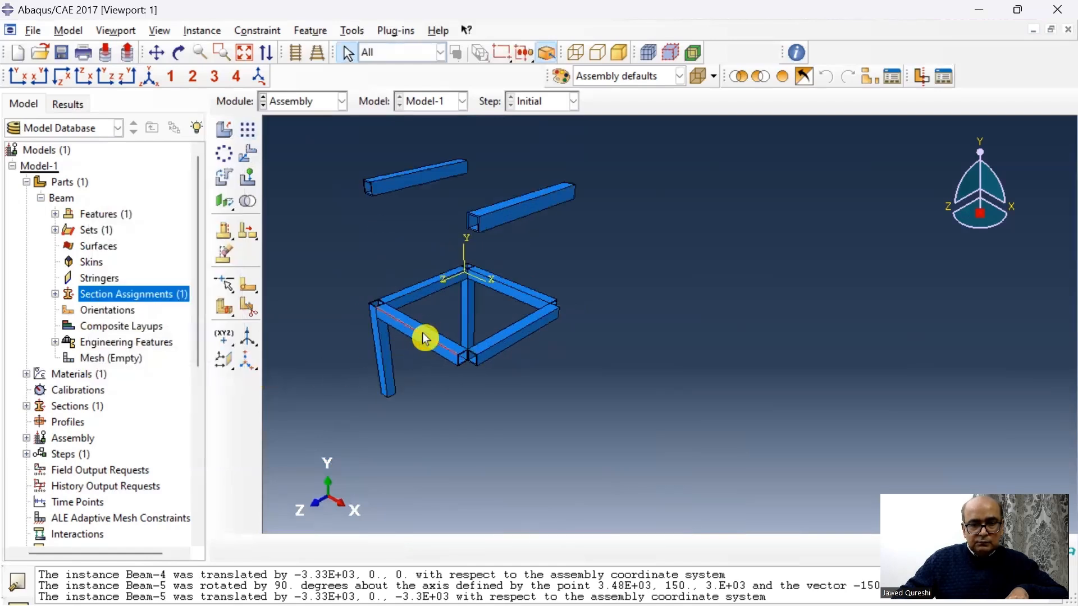
Step: Linear-pattern the X-direction beam at the +Z end vertically onto the two upper storeys, with 1 instance in Direction 1
{"action": "left_click", "coordinate": [203, 30]}
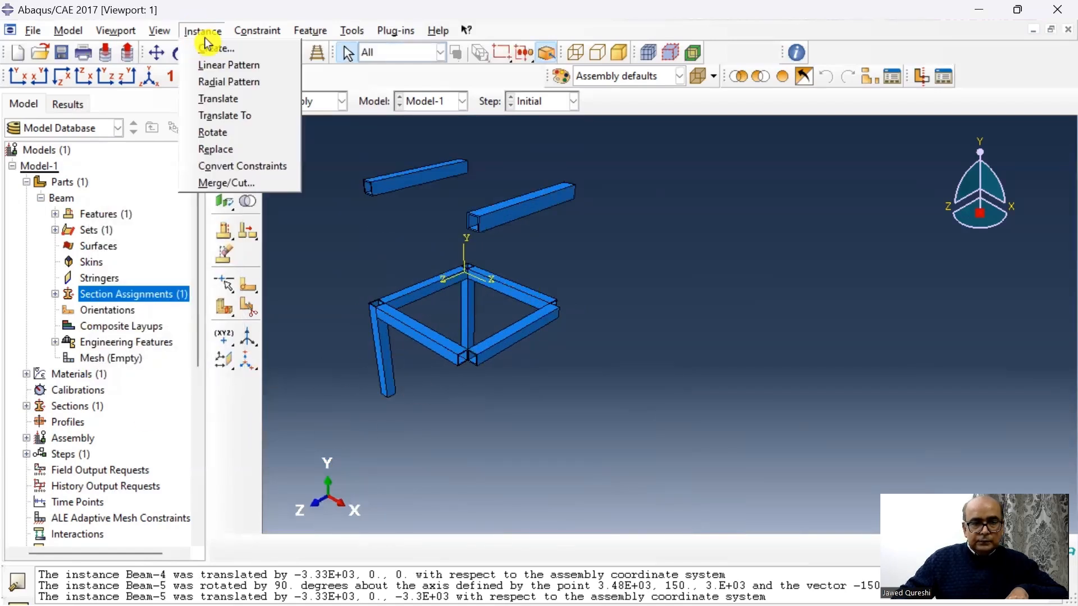
{"action": "left_click", "coordinate": [225, 65]}
{"action": "left_click", "coordinate": [424, 342]}
{"action": "left_click", "coordinate": [414, 553]}
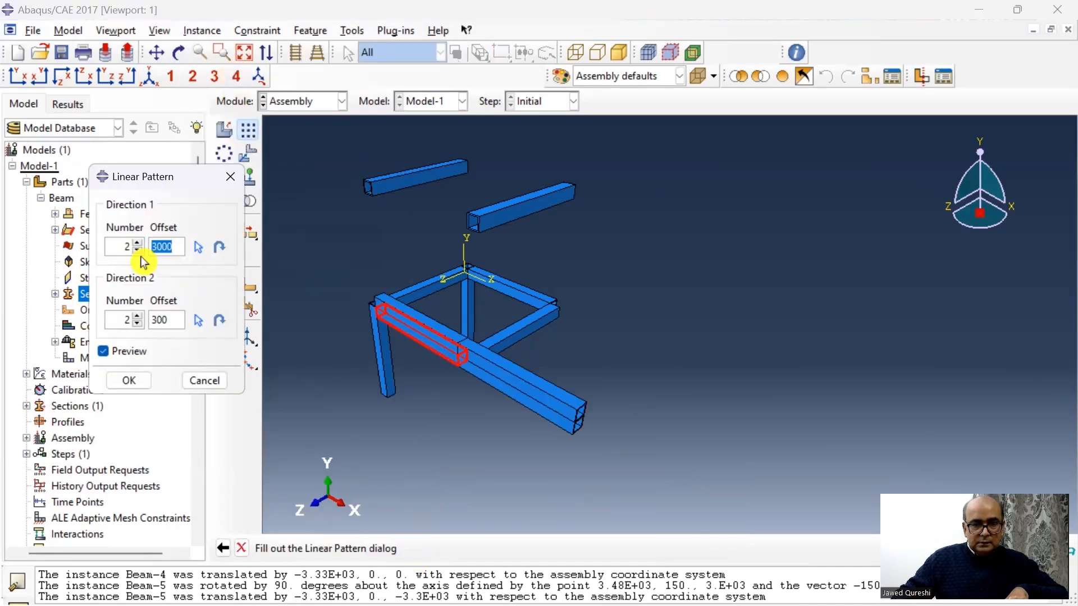
{"action": "left_click", "coordinate": [138, 251]}
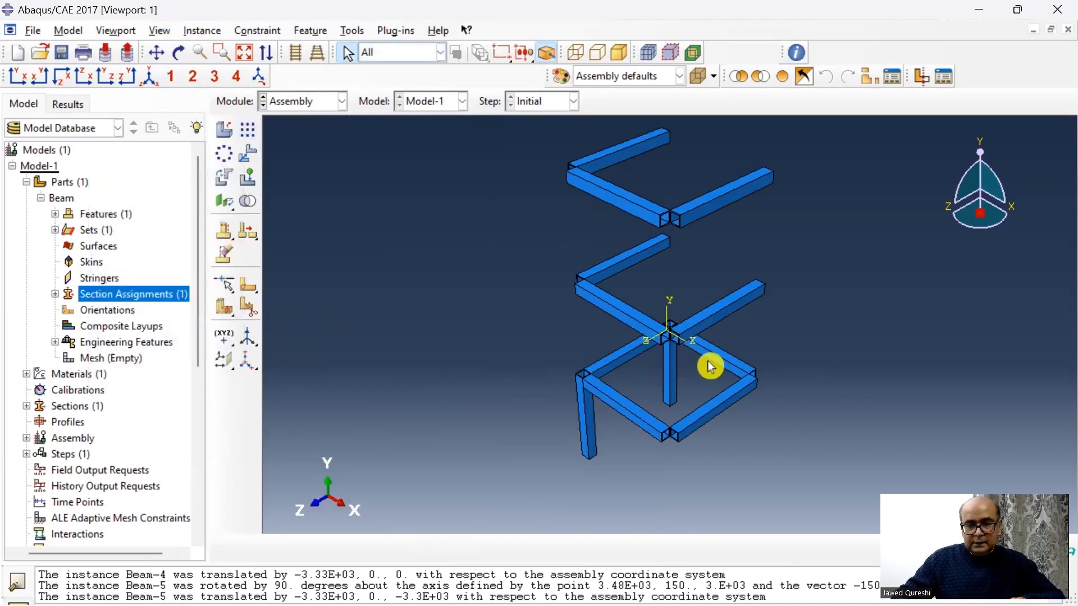
Step: Linear-pattern the X-direction beam at the origin, with 1 instance in Direction 1 and 3 vertical instances at a 3000 offset
{"action": "left_click", "coordinate": [193, 30]}
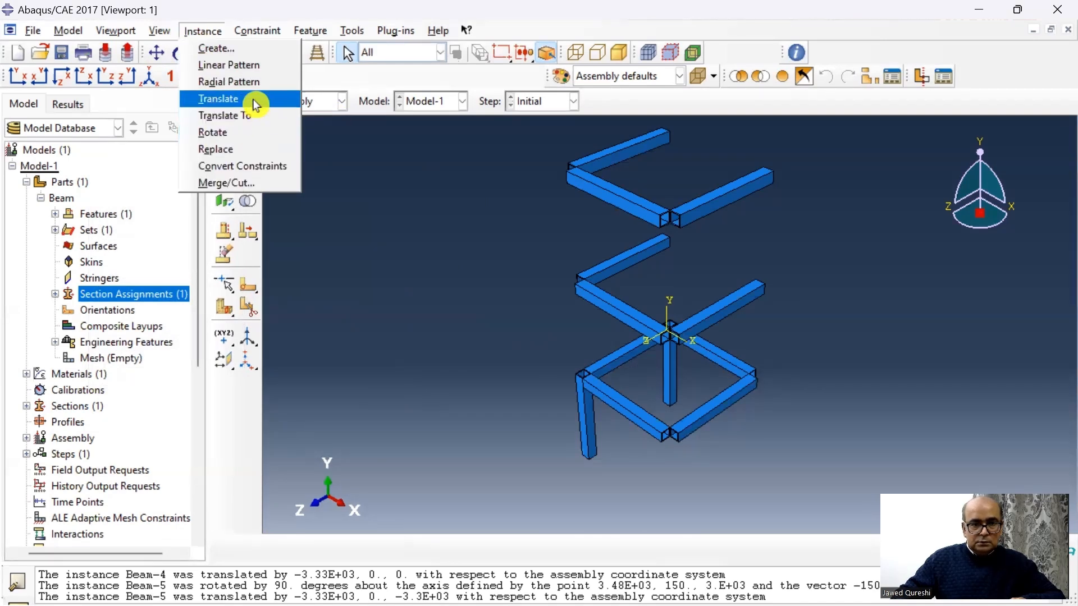
{"action": "left_click", "coordinate": [253, 66]}
{"action": "left_click", "coordinate": [717, 358]}
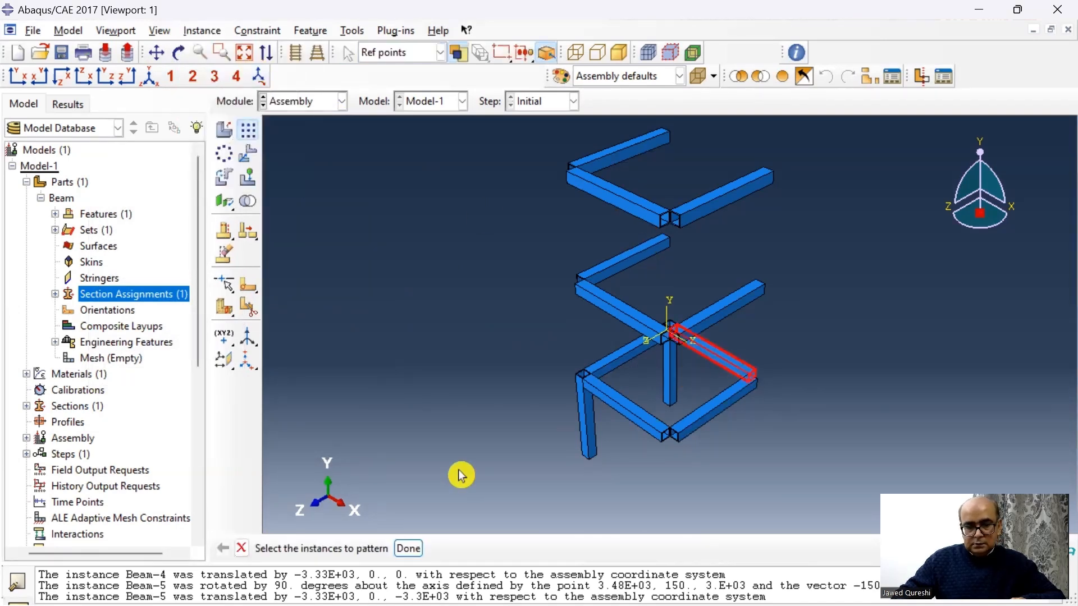
{"action": "left_click", "coordinate": [408, 548]}
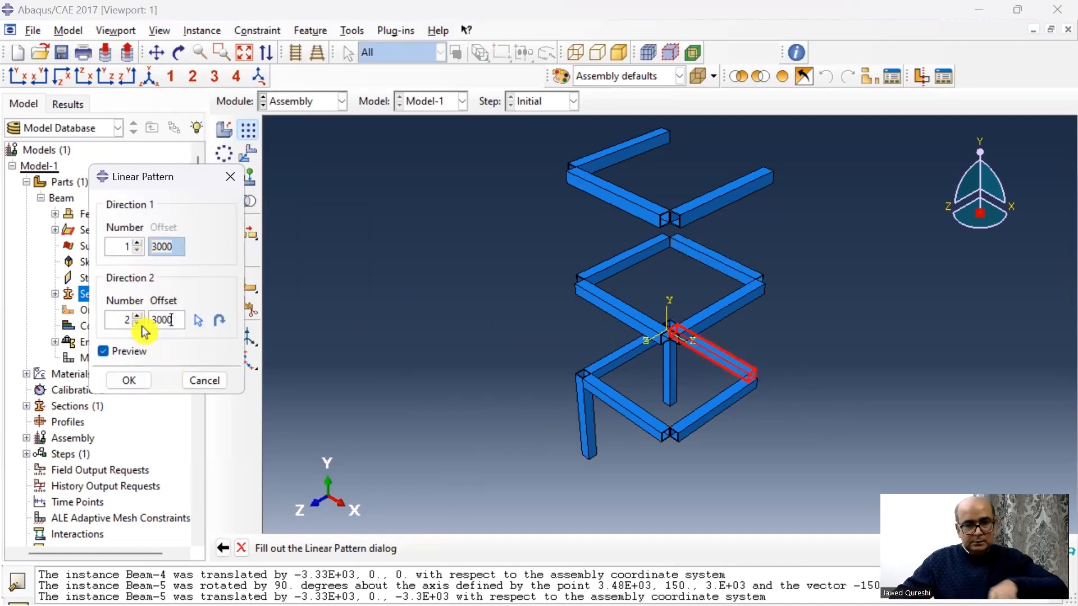
{"action": "left_click", "coordinate": [140, 317]}
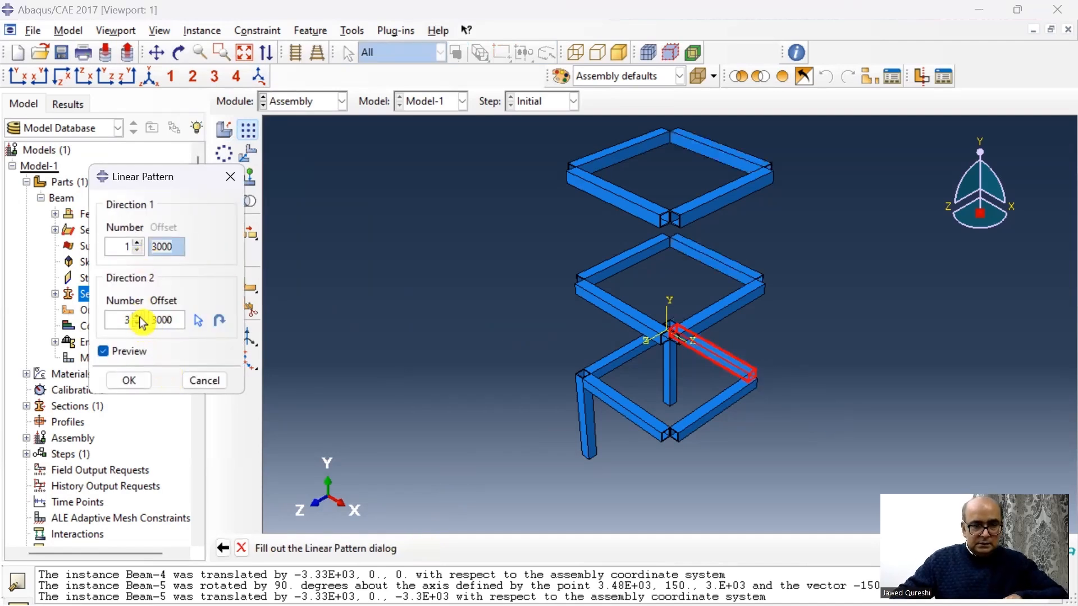
{"action": "left_click", "coordinate": [130, 382]}
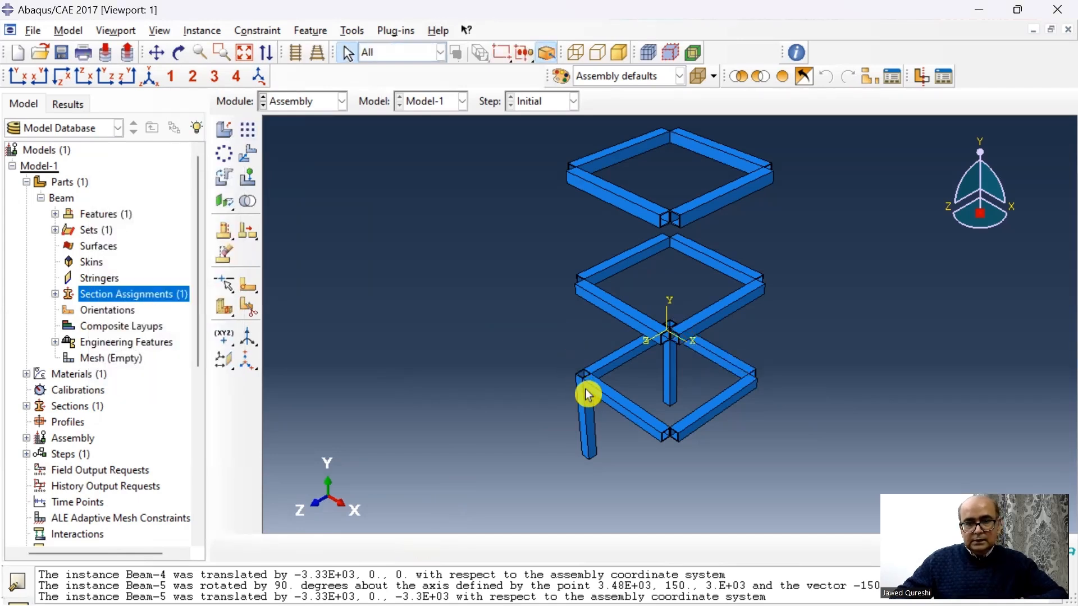
Step: Linear-pattern the column at the +Z end with 2 instances at a 3300 offset along X and 3 vertical instances at 3000
{"action": "left_click", "coordinate": [203, 31]}
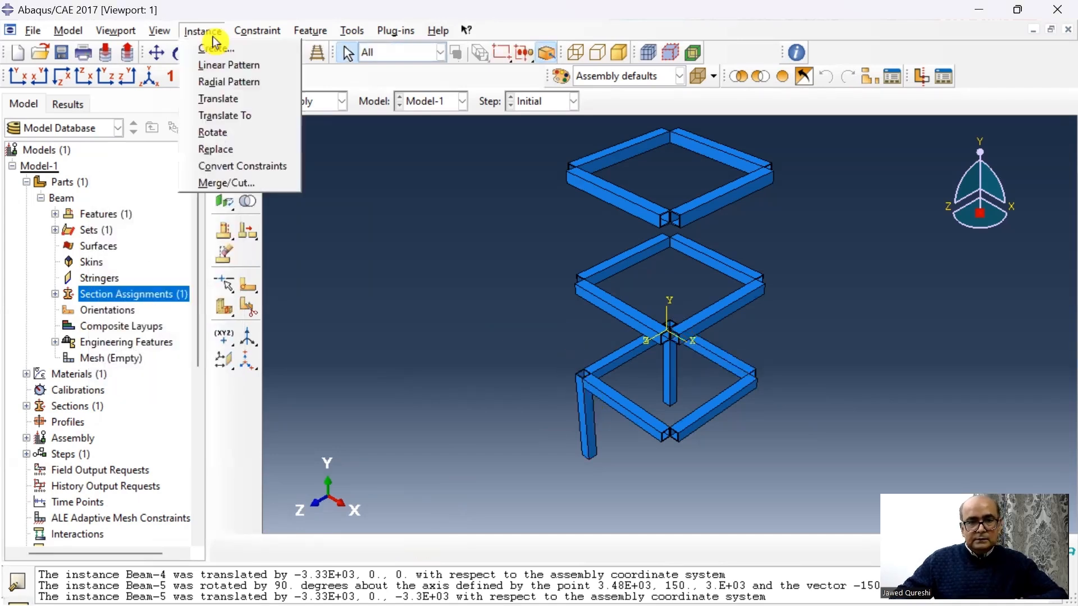
{"action": "left_click", "coordinate": [232, 67]}
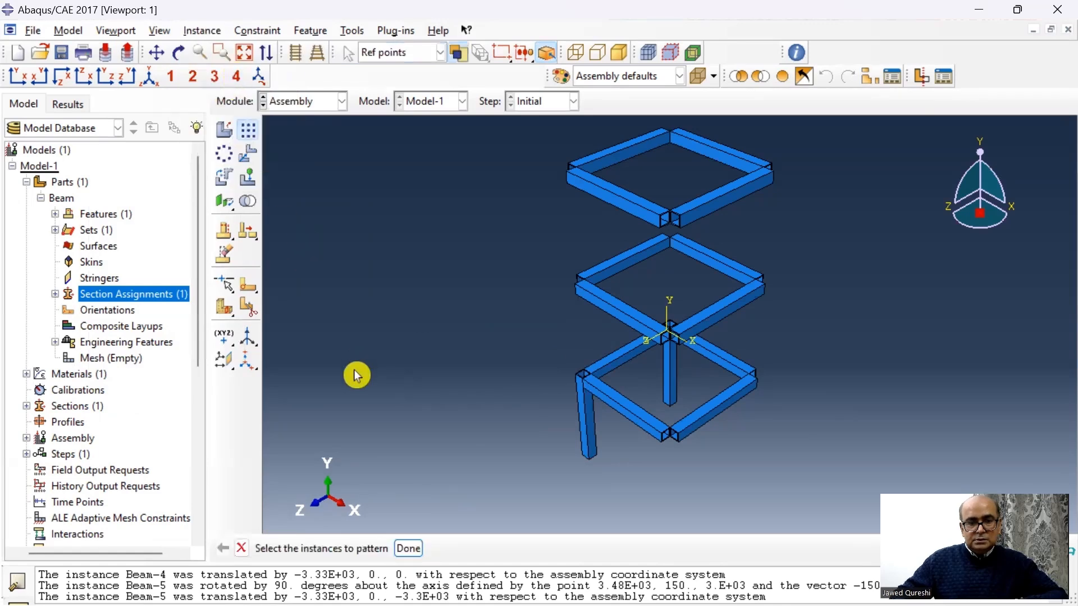
{"action": "left_click", "coordinate": [585, 438]}
{"action": "left_click", "coordinate": [409, 548]}
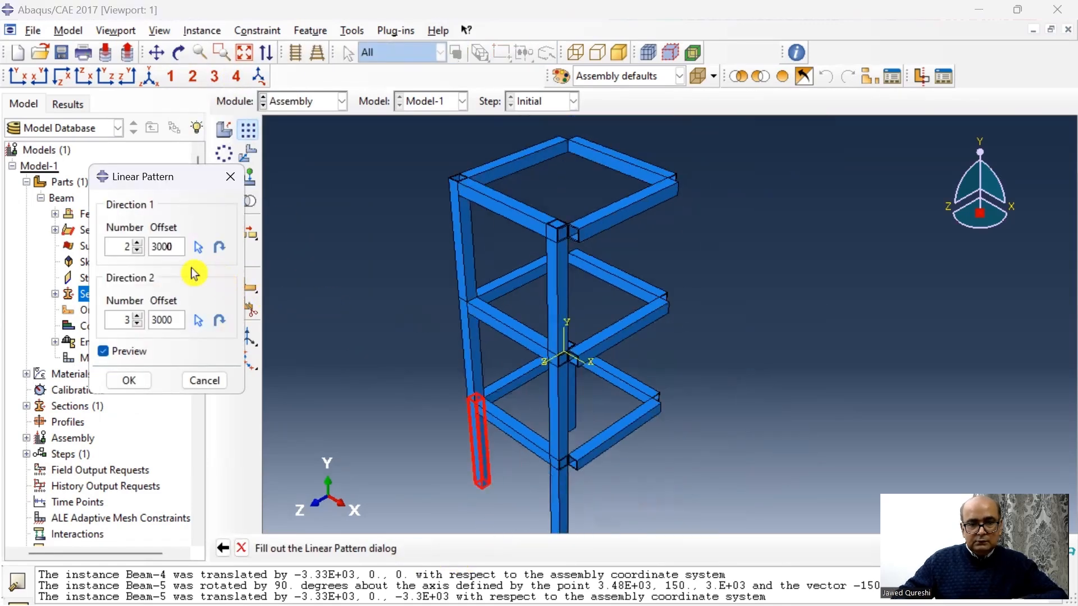
{"action": "type", "text": "3"}
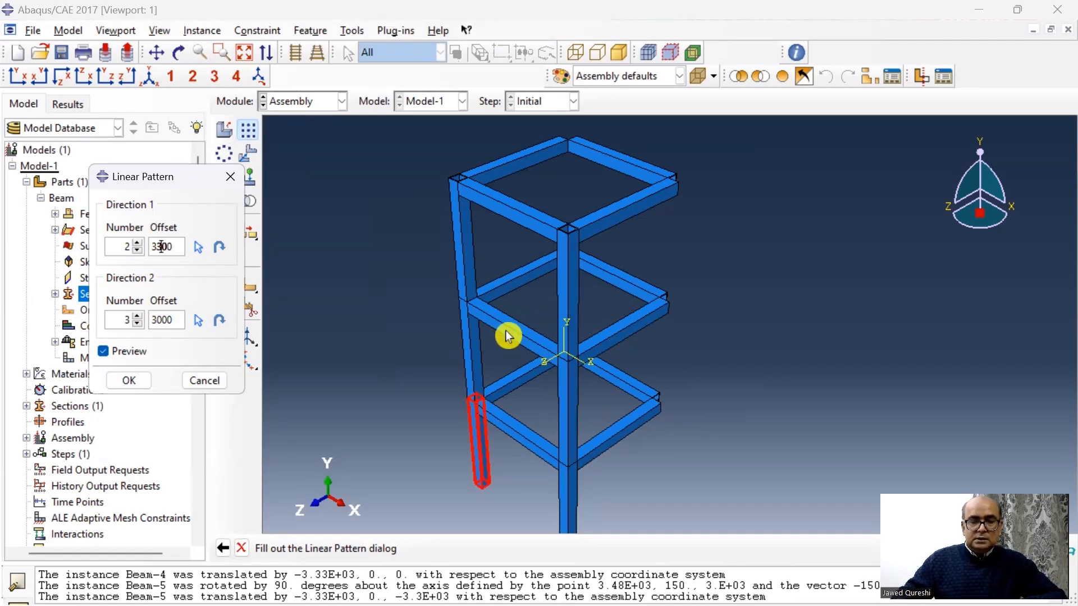
{"action": "key", "text": "Return"}
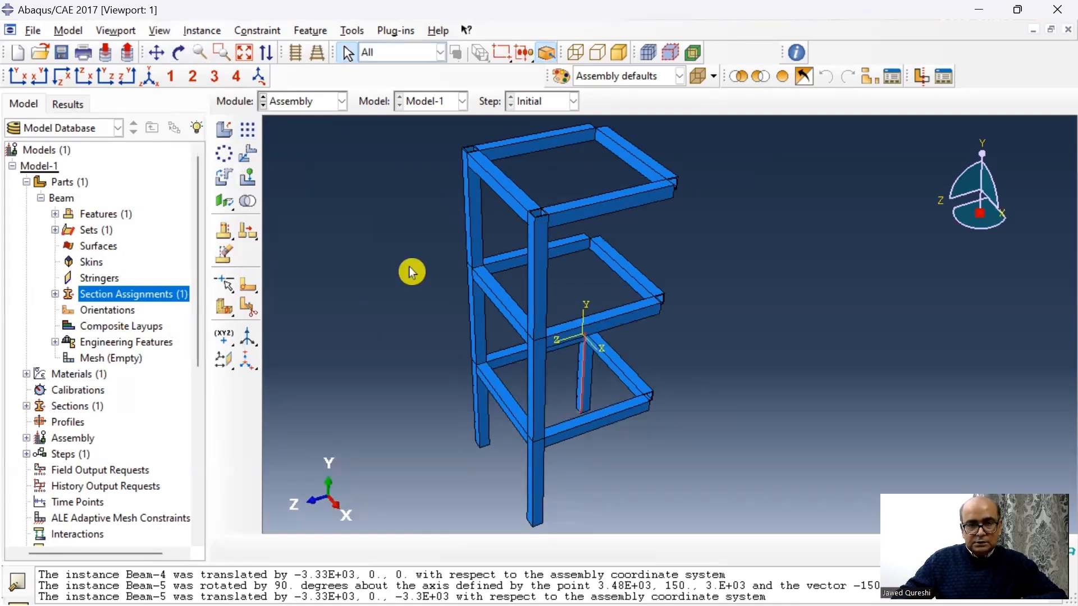
Step: Linear-pattern the column at the origin with 2 instances at a 3300 offset in Direction 1 and 3 vertical instances at 3000
{"action": "left_click", "coordinate": [202, 30]}
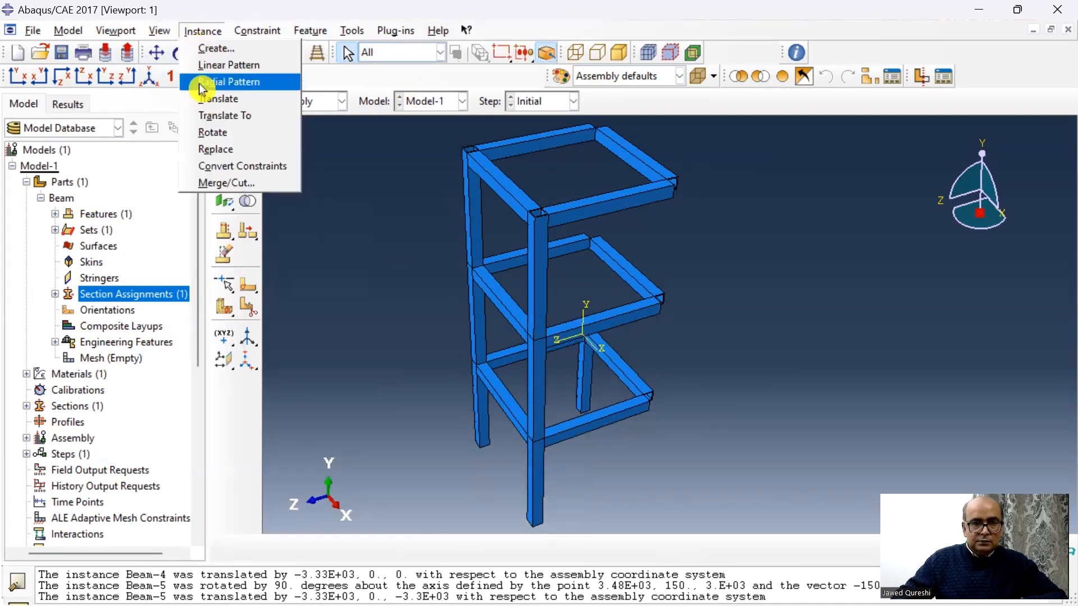
{"action": "left_click", "coordinate": [228, 65]}
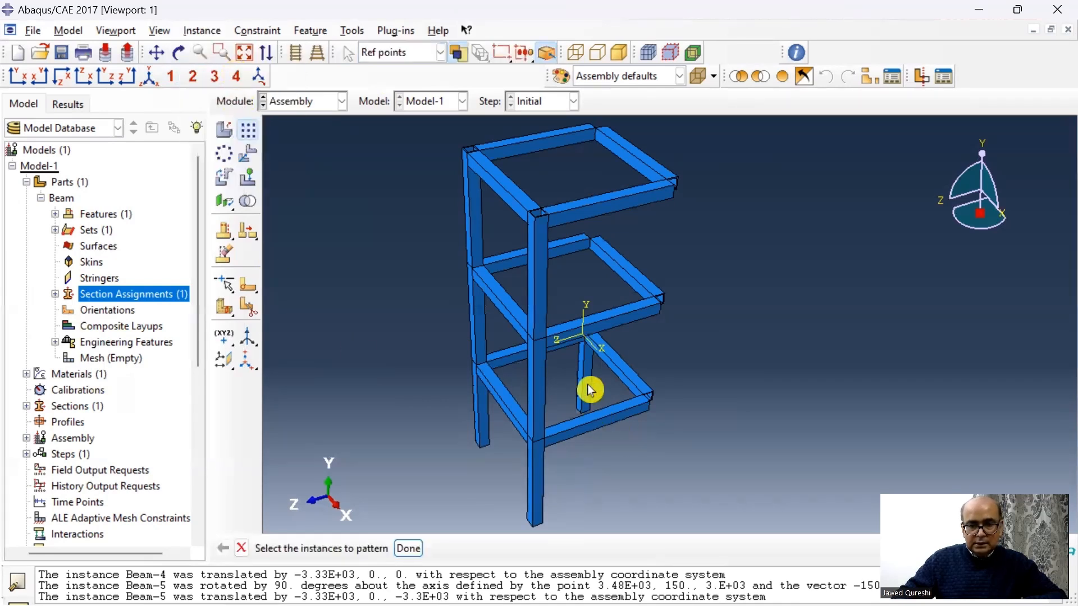
{"action": "left_click", "coordinate": [408, 550]}
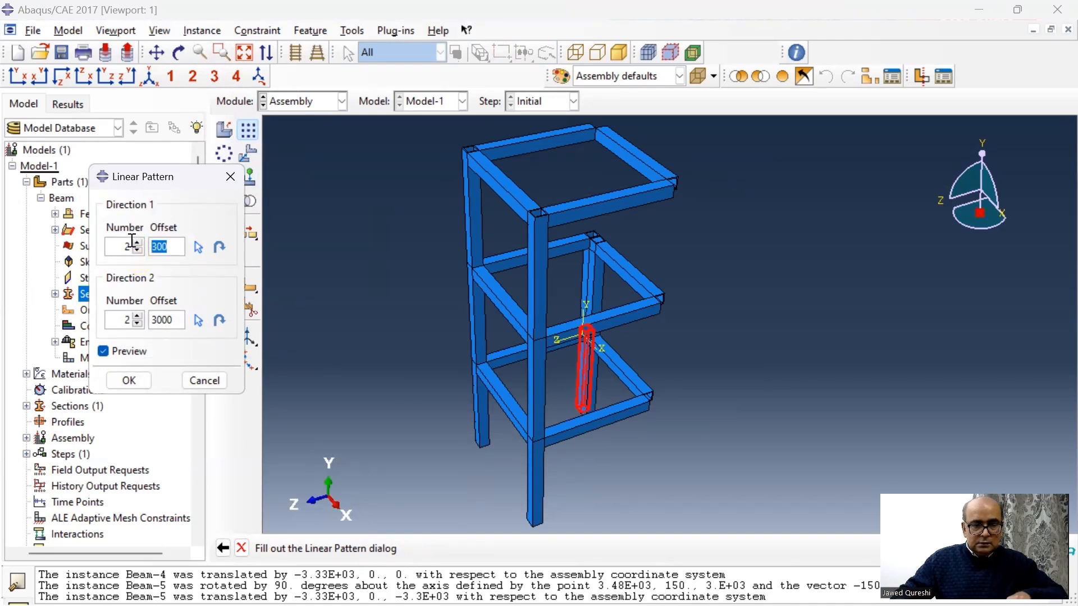
{"action": "type", "text": "3300"}
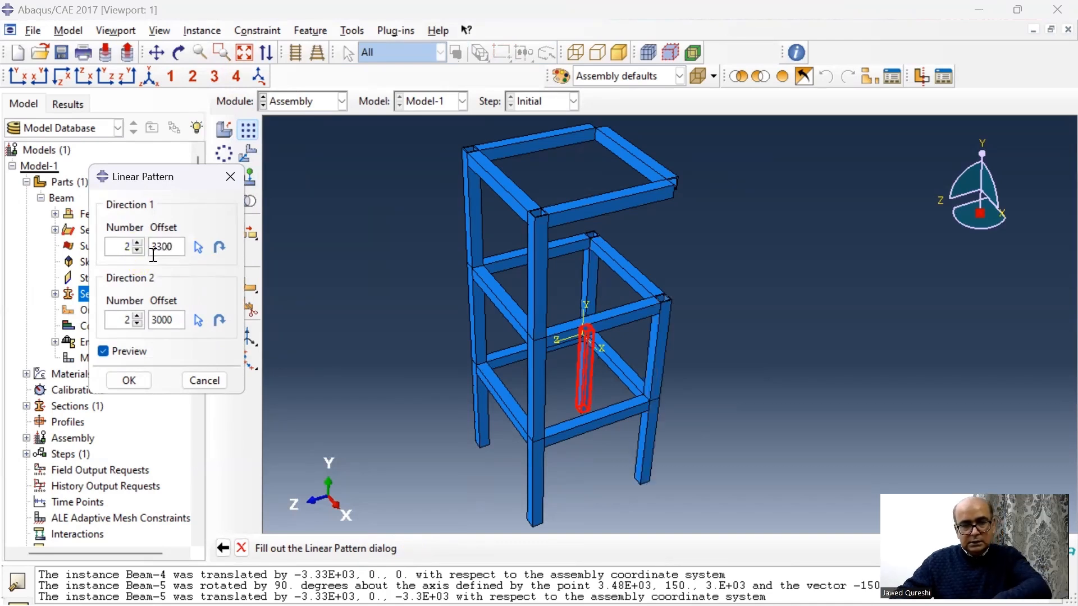
{"action": "left_click", "coordinate": [138, 317]}
{"action": "left_click", "coordinate": [125, 383]}
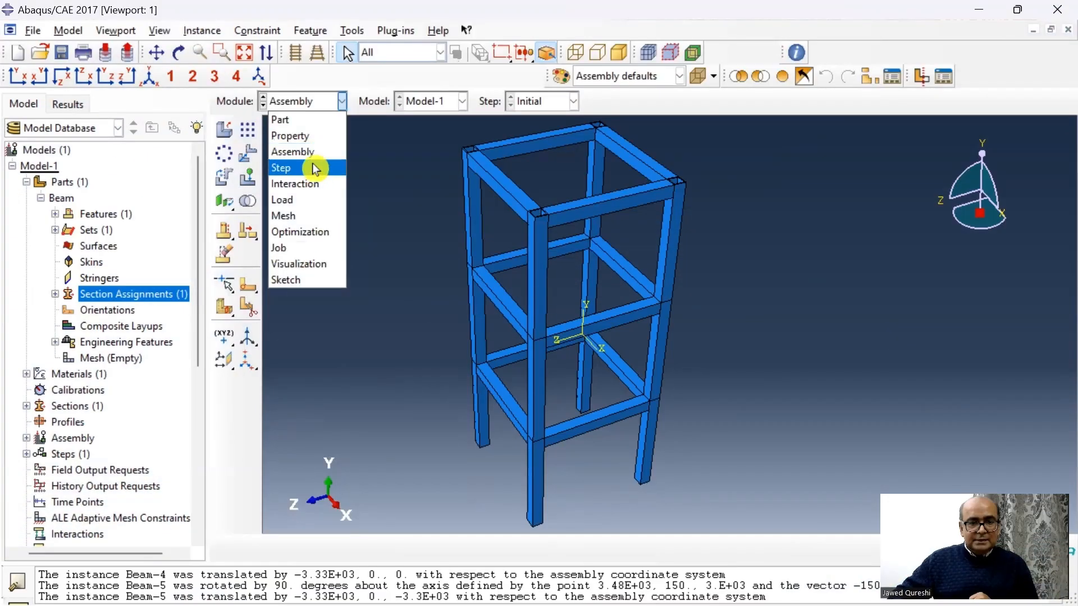
Step: In the Step module, create a linear perturbation Frequency step named freq after the Initial step
{"action": "left_click", "coordinate": [313, 164]}
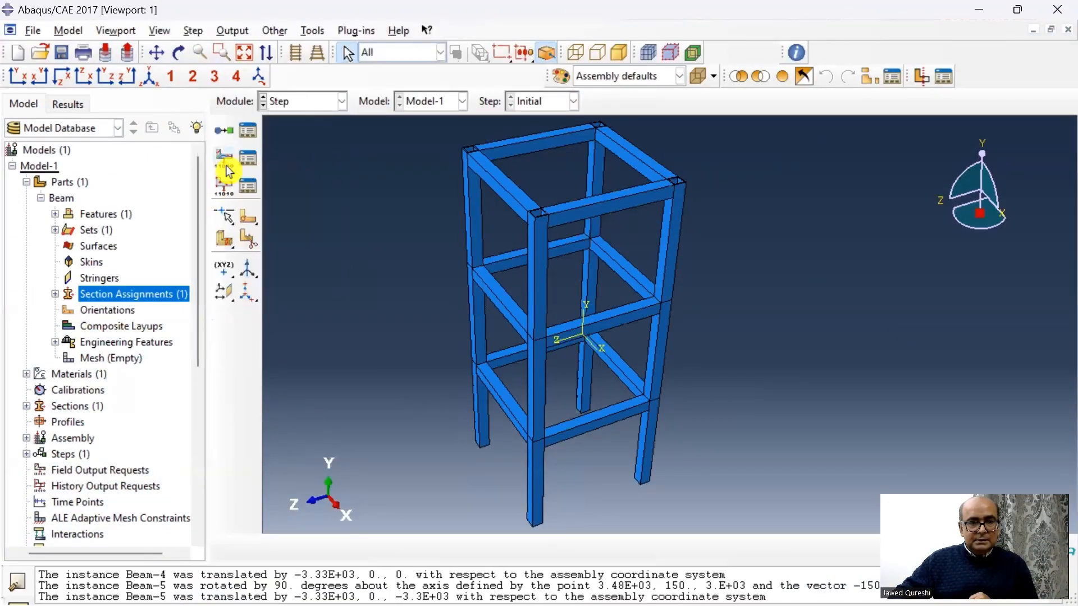
{"action": "left_click", "coordinate": [224, 131]}
{"action": "type", "text": "freq"}
{"action": "left_click", "coordinate": [346, 325]}
{"action": "left_click", "coordinate": [346, 359]}
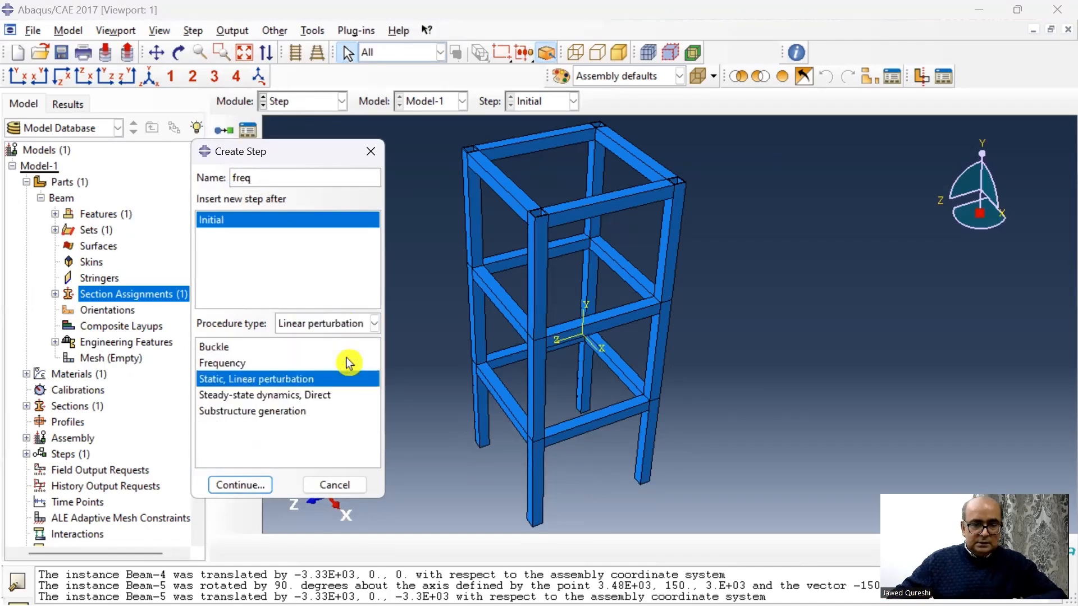
{"action": "left_click", "coordinate": [251, 365]}
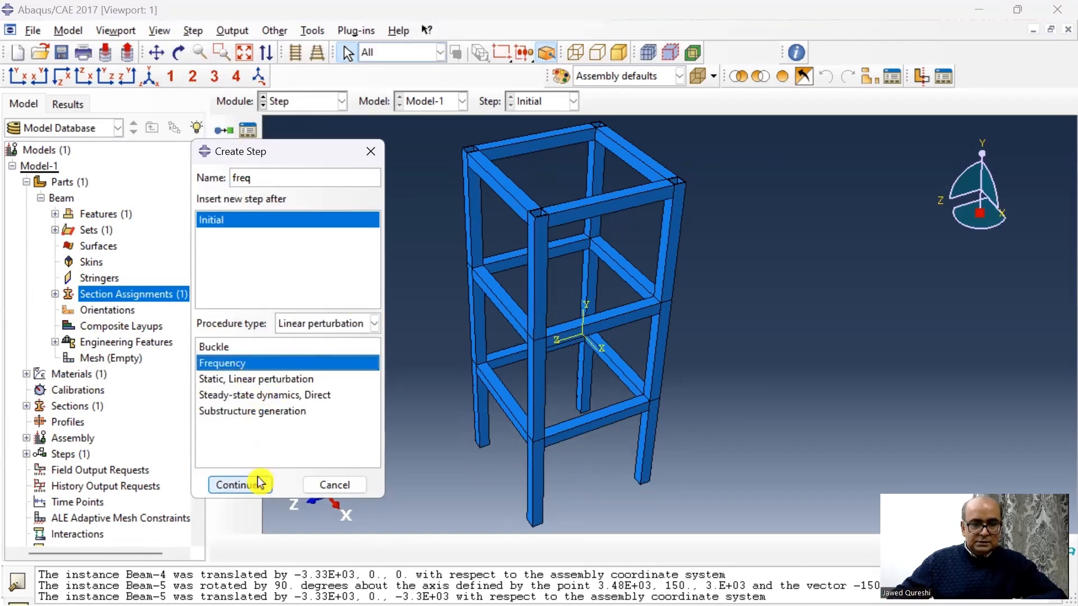
{"action": "left_click", "coordinate": [247, 486]}
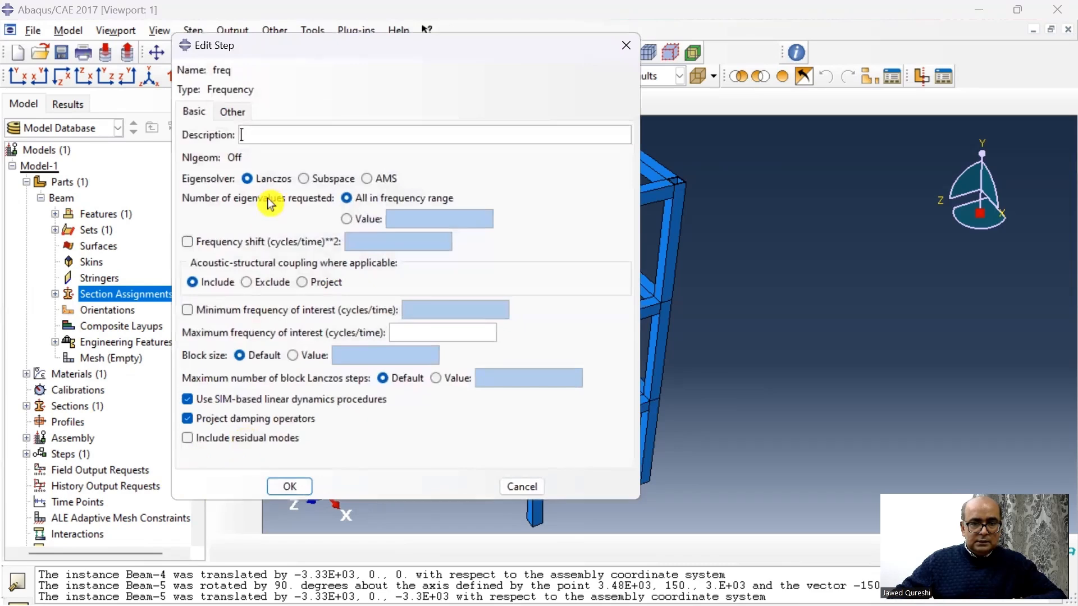
Step: Request 10 eigenvalues for the freq step and accept its settings
{"action": "left_click", "coordinate": [362, 222]}
{"action": "type", "text": "10"}
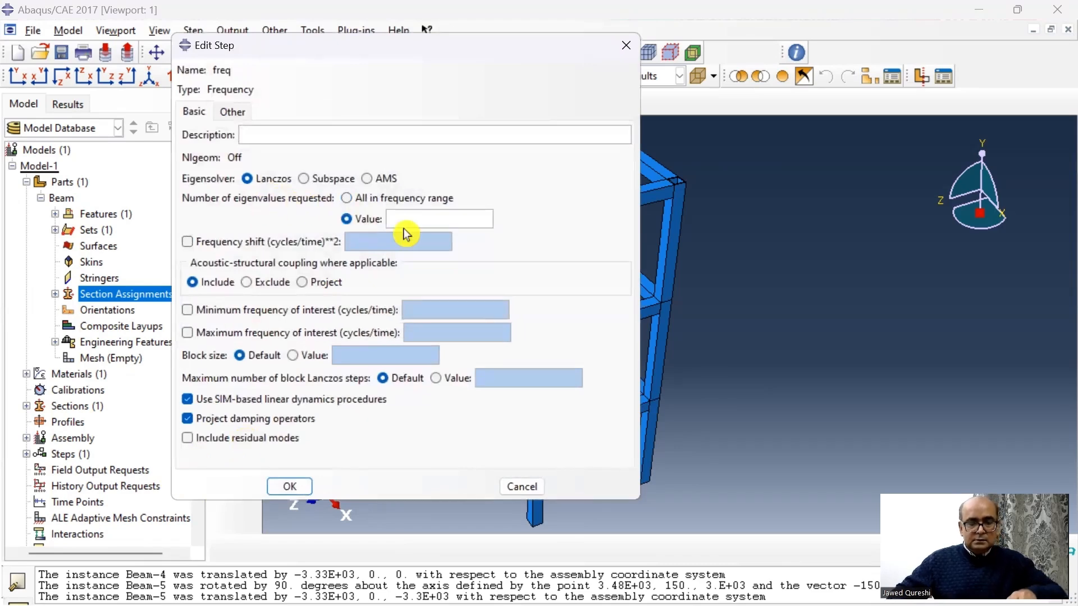
{"action": "left_click", "coordinate": [301, 490]}
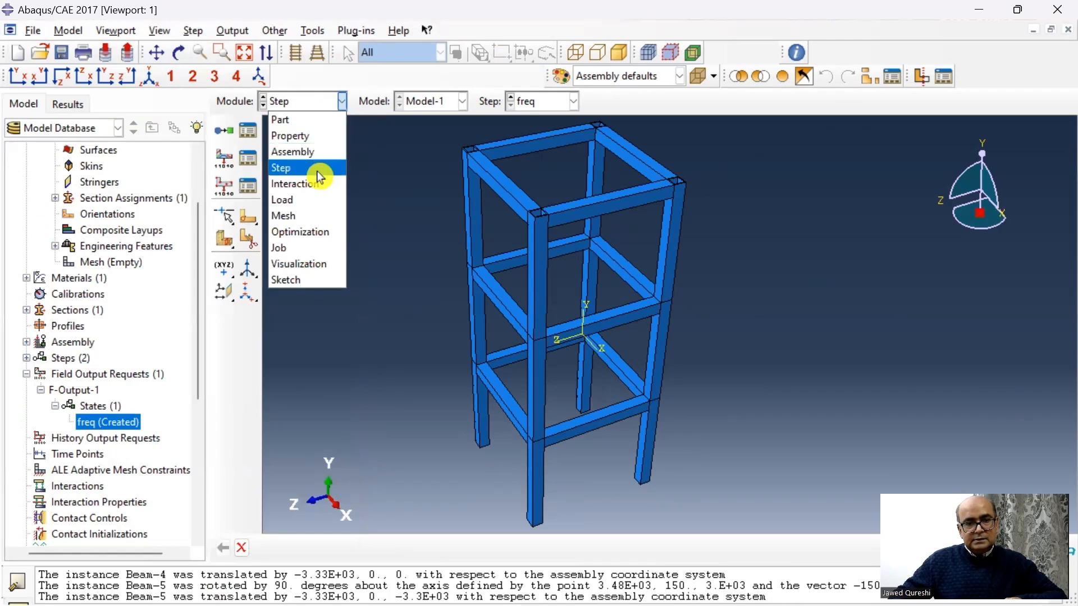
Step: In the Interaction module, find contact pairs across the whole model with a 250 separation tolerance and a 20 degree extension angle
{"action": "left_click", "coordinate": [315, 184]}
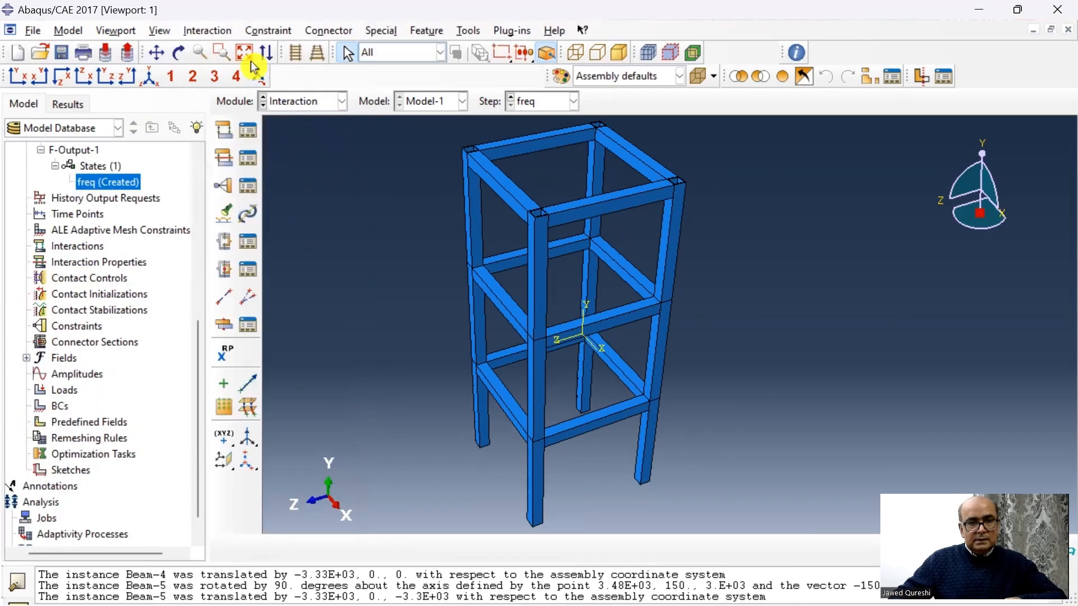
{"action": "left_click", "coordinate": [225, 30]}
{"action": "left_click", "coordinate": [222, 52]}
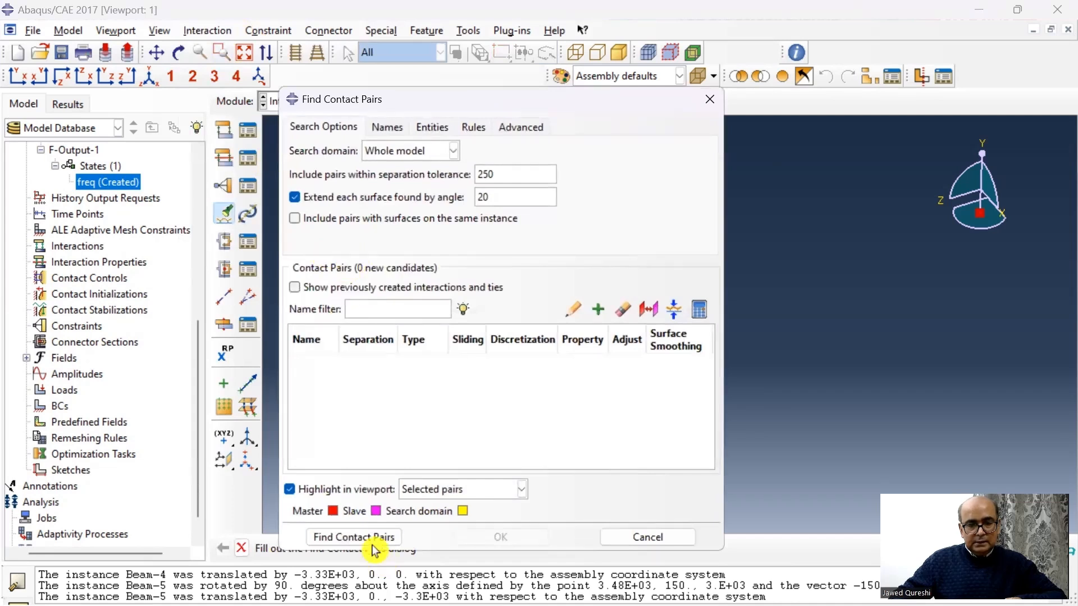
{"action": "left_click", "coordinate": [374, 540]}
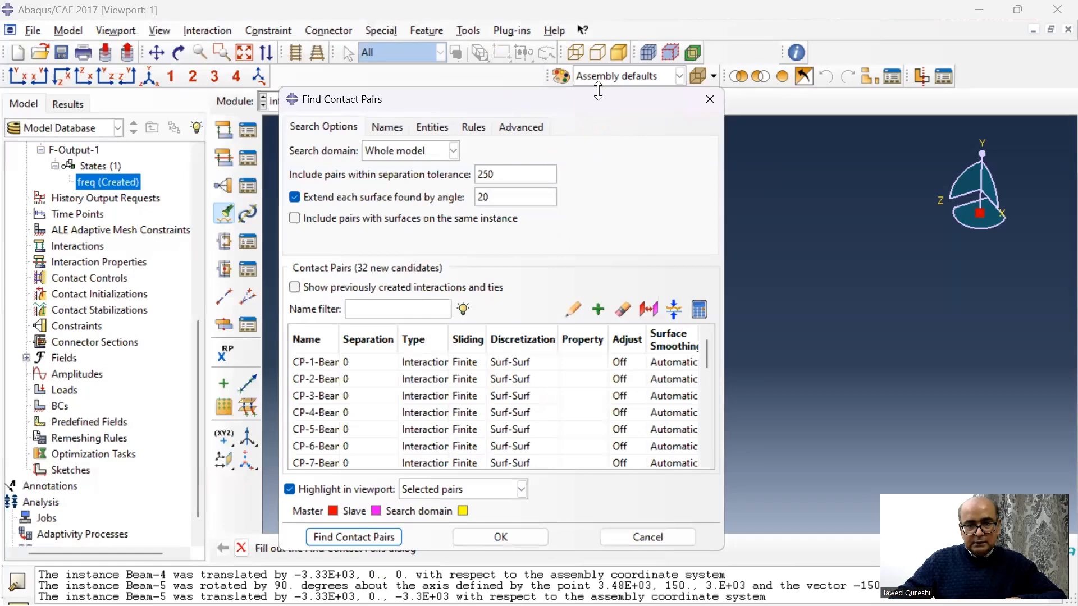
{"action": "left_click_drag", "start_coordinate": [584, 109], "coordinate": [386, 83]}
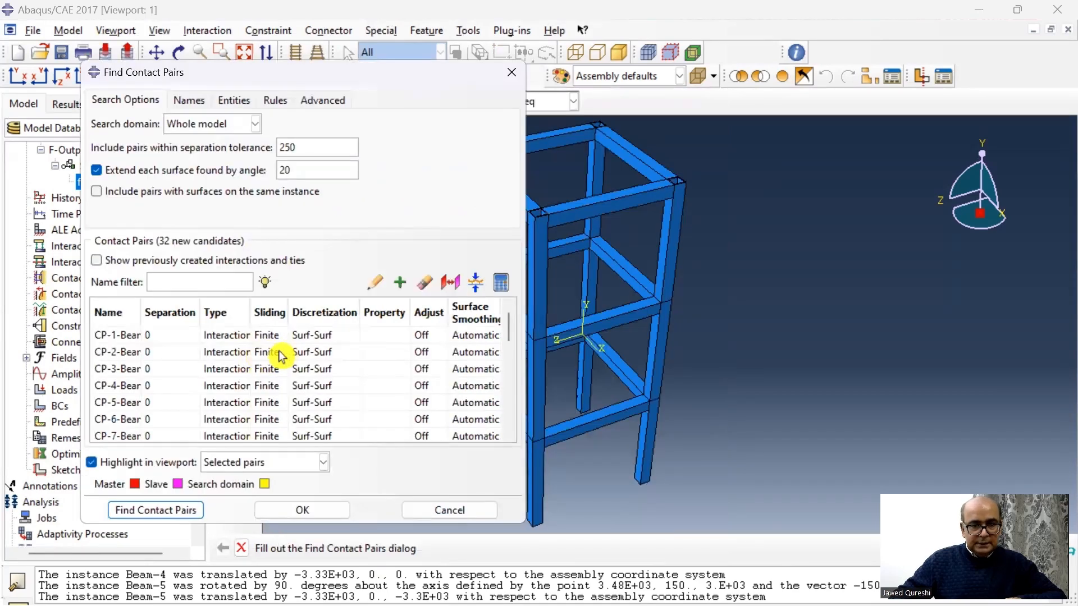
Step: Change the type of all found contact pairs to Tie constraint and accept the pairs
{"action": "left_click", "coordinate": [226, 315]}
{"action": "double_click", "coordinate": [227, 316]}
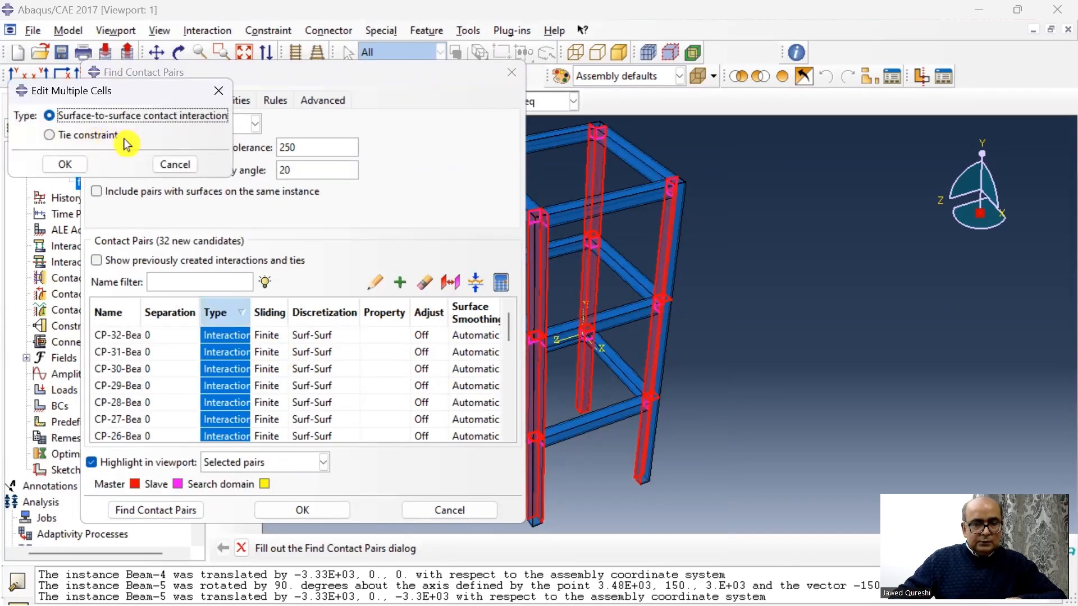
{"action": "left_click", "coordinate": [81, 136]}
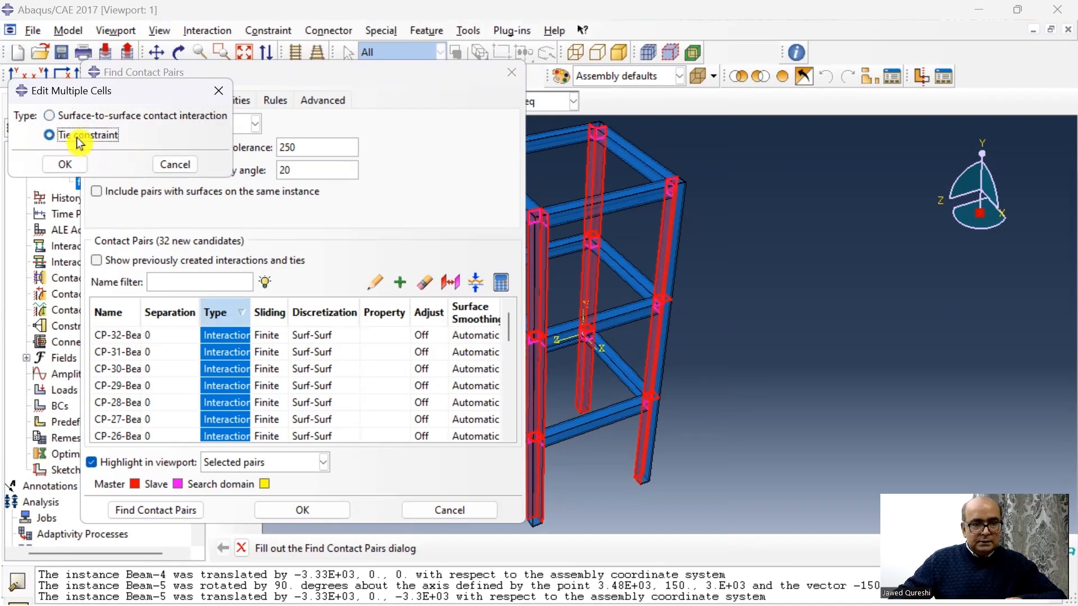
{"action": "left_click", "coordinate": [76, 168]}
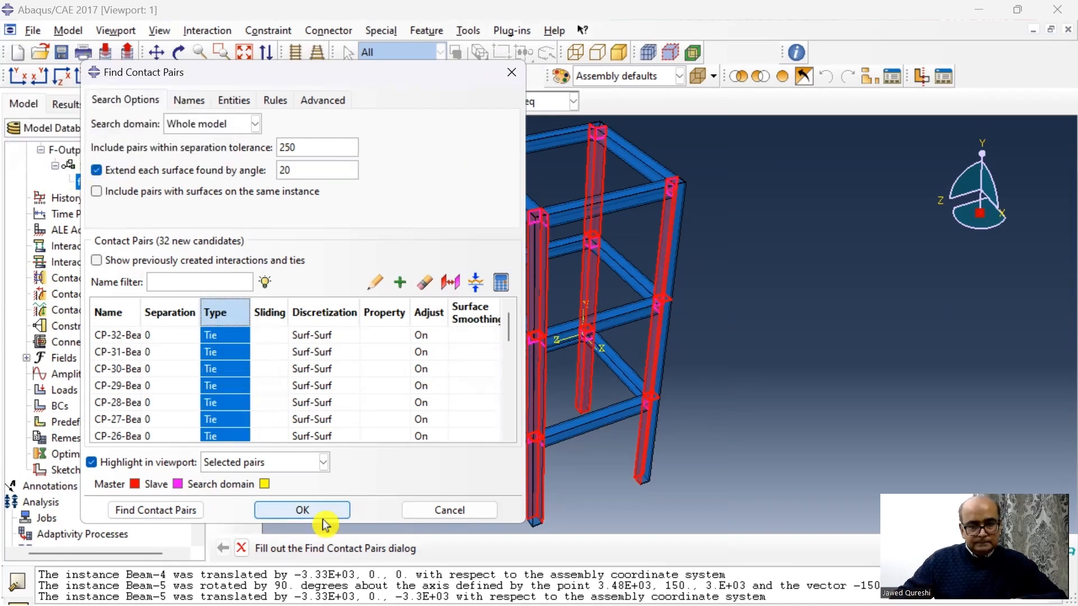
{"action": "left_click", "coordinate": [320, 510]}
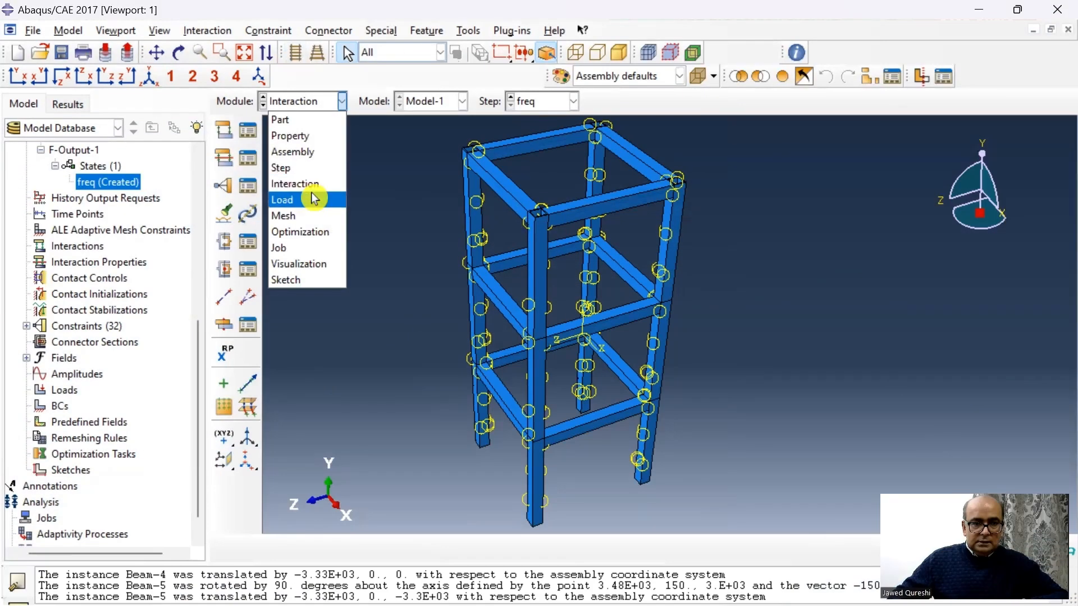
Step: In the Load module, start a Symmetry/Antisymmetry/Encastre boundary condition named Fix in the freq step
{"action": "left_click", "coordinate": [316, 200]}
{"action": "scroll", "coordinate": [70, 470], "scroll_direction": "down", "scroll_amount": 2}
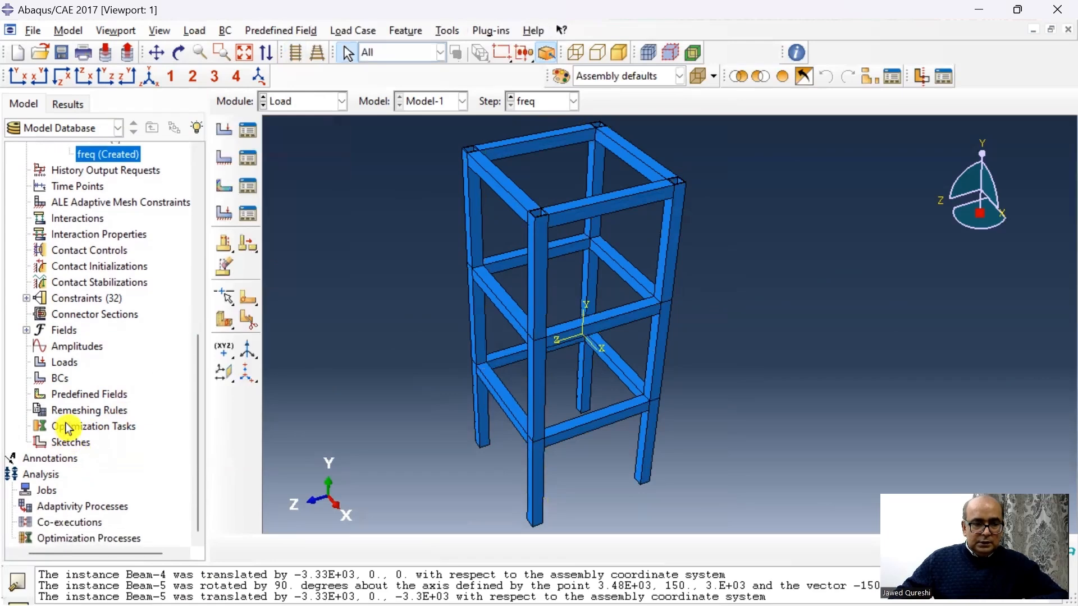
{"action": "double_click", "coordinate": [59, 378]}
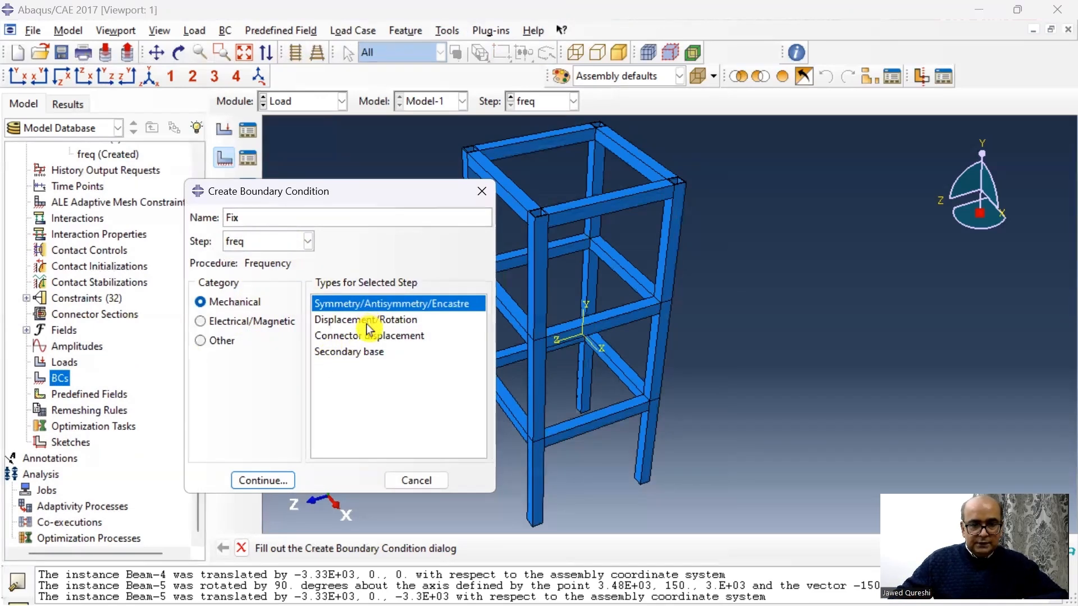
{"action": "left_click", "coordinate": [269, 481]}
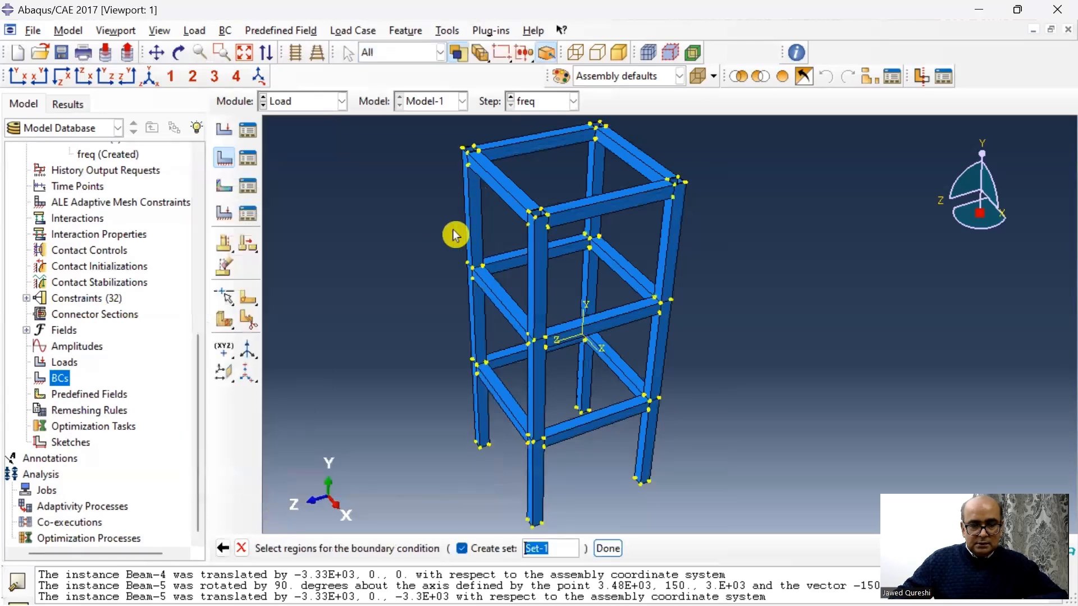
Step: Select the hollow square end faces at the bases of all four columns as the Fix boundary condition region
{"action": "left_click", "coordinate": [179, 54]}
{"action": "left_click_drag", "start_coordinate": [529, 393], "coordinate": [464, 291]}
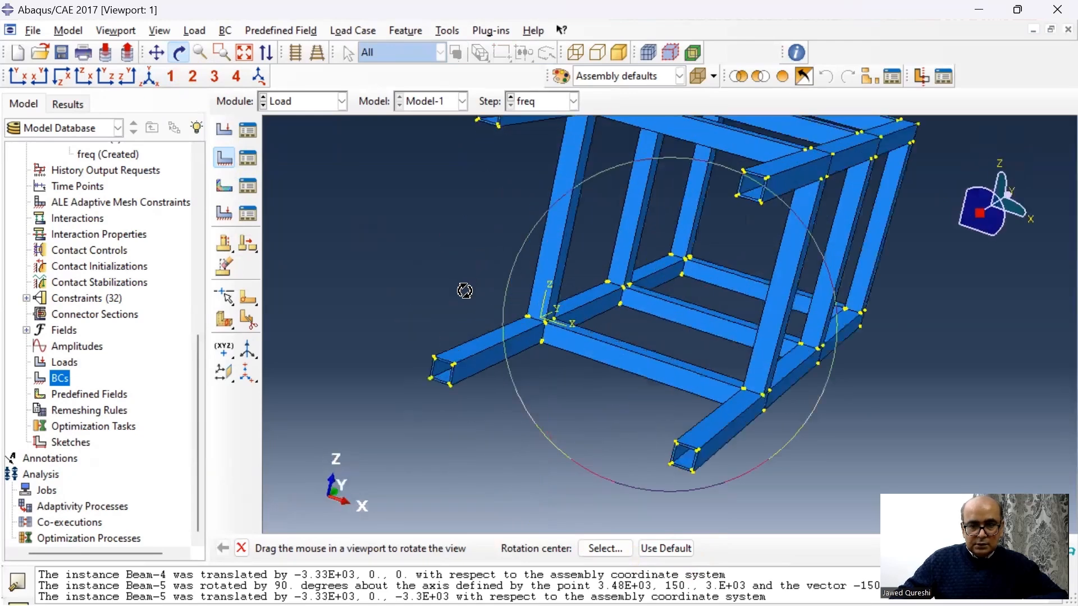
{"action": "scroll", "coordinate": [477, 278], "scroll_direction": "down", "scroll_amount": 2}
{"action": "scroll", "coordinate": [441, 415], "scroll_direction": "down", "scroll_amount": 4}
{"action": "middle_click", "coordinate": [412, 416]}
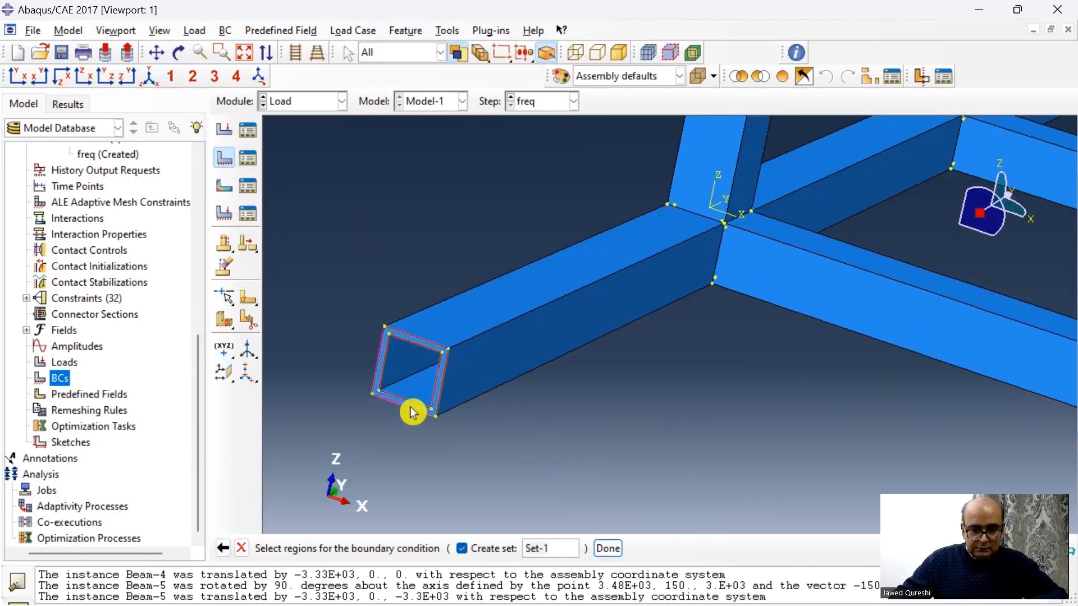
{"action": "left_click", "coordinate": [413, 414]}
{"action": "scroll", "coordinate": [413, 413], "scroll_direction": "up", "scroll_amount": 4}
{"action": "scroll", "coordinate": [747, 488], "scroll_direction": "down", "scroll_amount": 5}
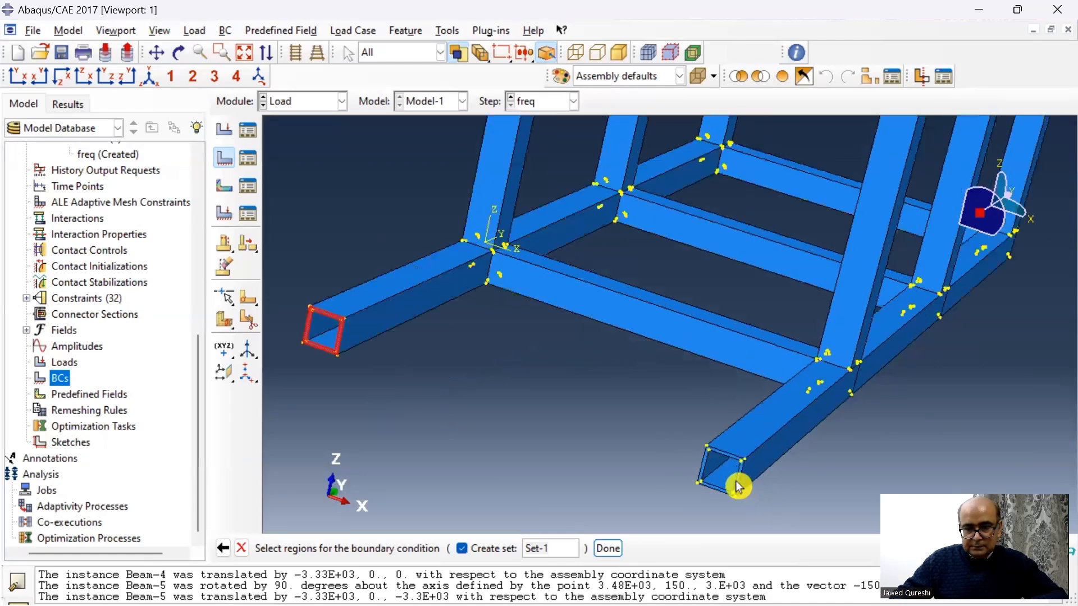
{"action": "scroll", "coordinate": [859, 437], "scroll_direction": "up", "scroll_amount": 5}
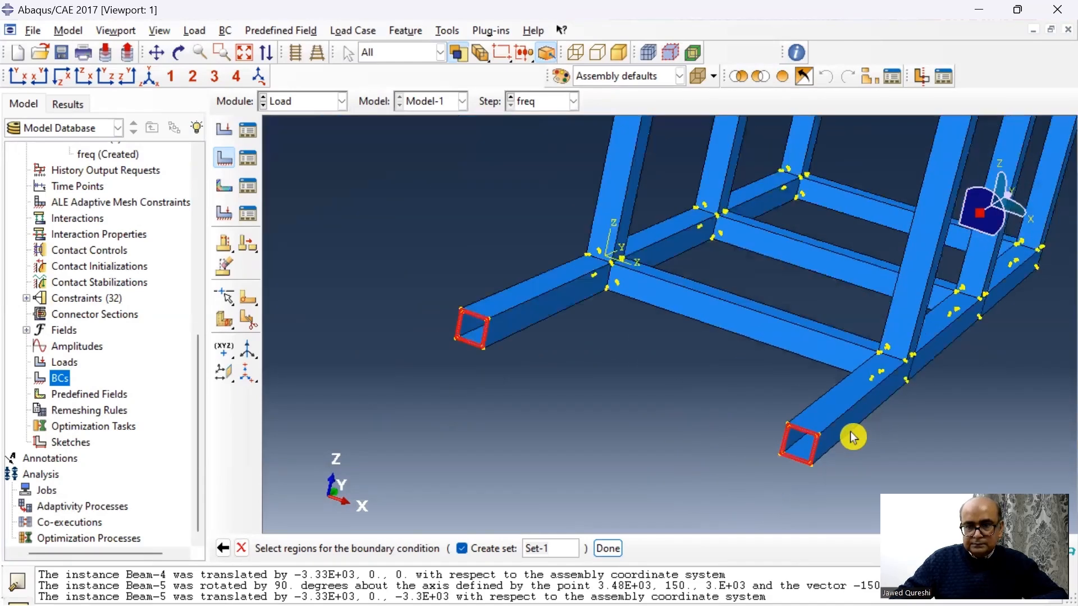
{"action": "scroll", "coordinate": [872, 231], "scroll_direction": "down", "scroll_amount": 5}
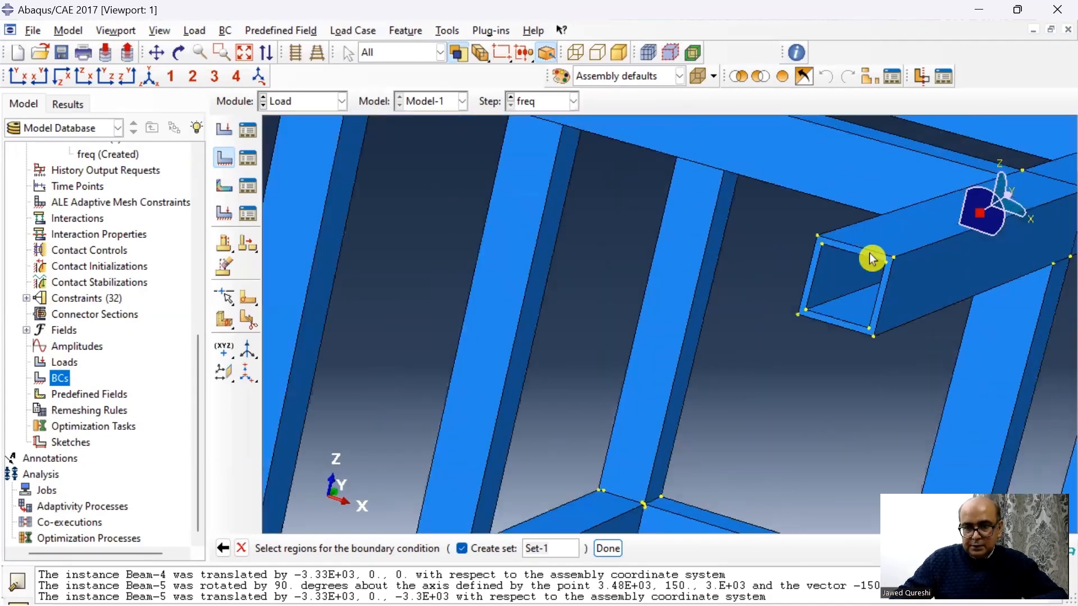
{"action": "left_click", "coordinate": [871, 259], "text": "shift"}
{"action": "scroll", "coordinate": [775, 305], "scroll_direction": "up", "scroll_amount": 5}
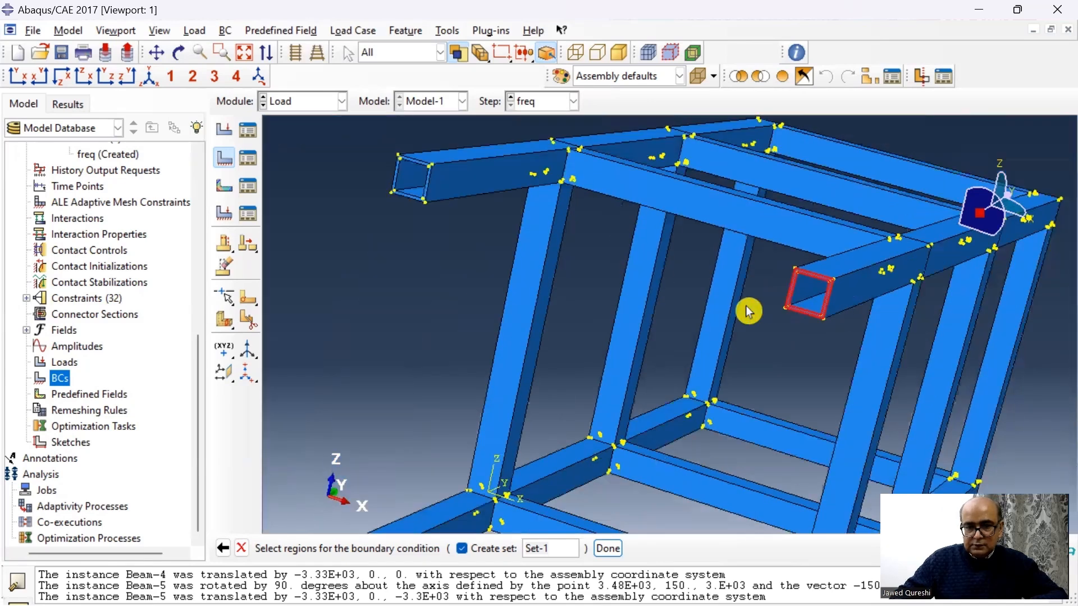
{"action": "scroll", "coordinate": [496, 212], "scroll_direction": "down", "scroll_amount": 3}
{"action": "scroll", "coordinate": [511, 211], "scroll_direction": "down", "scroll_amount": 2}
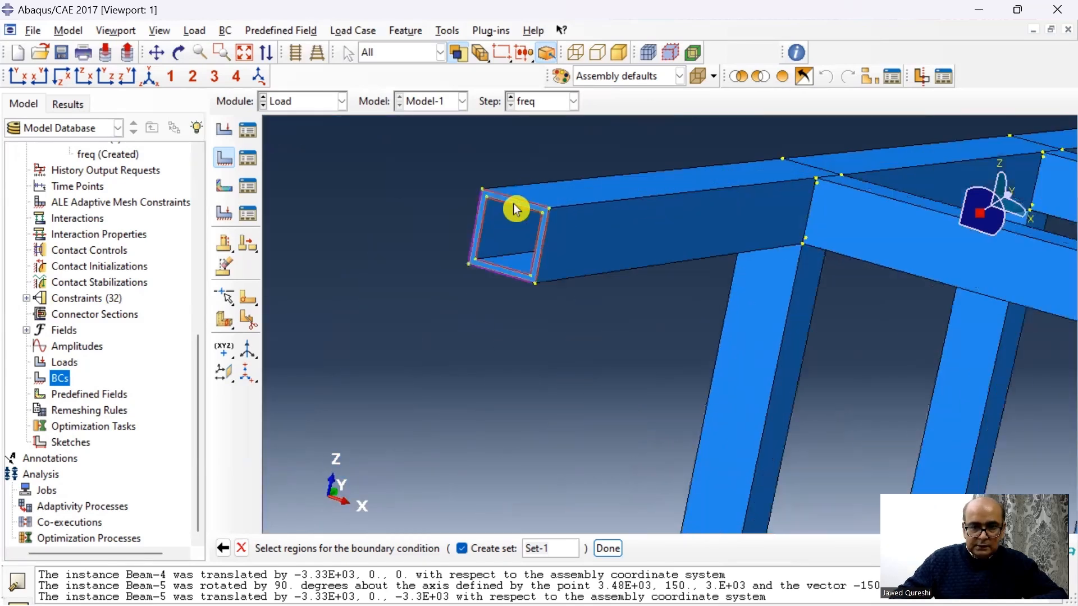
{"action": "left_click", "coordinate": [516, 210], "text": "shift"}
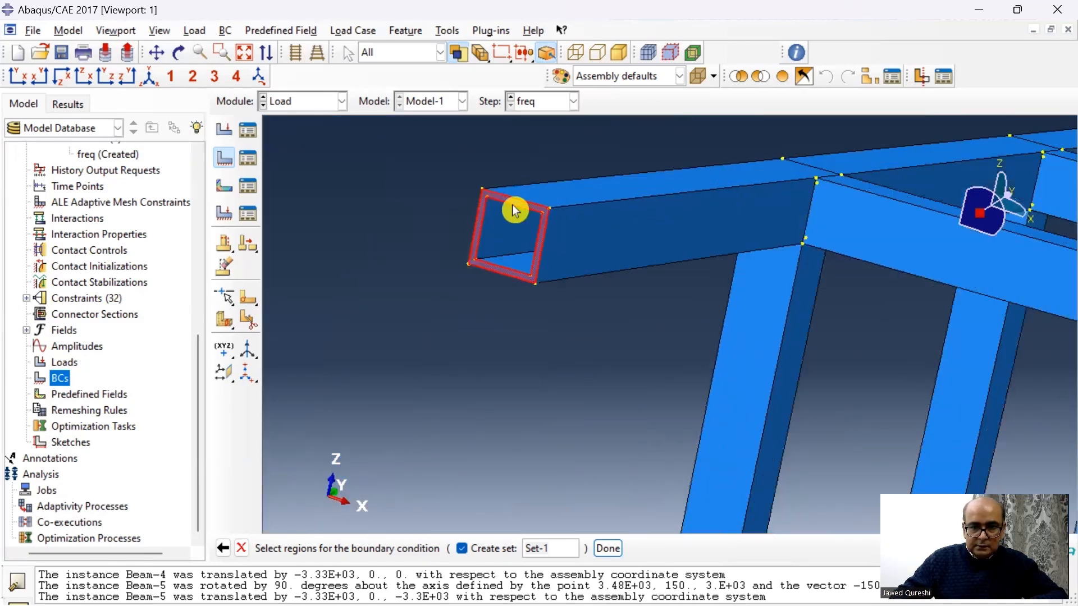
Step: Confirm the region and set the Fix boundary condition to ENCASTRE
{"action": "left_click", "coordinate": [616, 553]}
{"action": "left_click", "coordinate": [440, 414]}
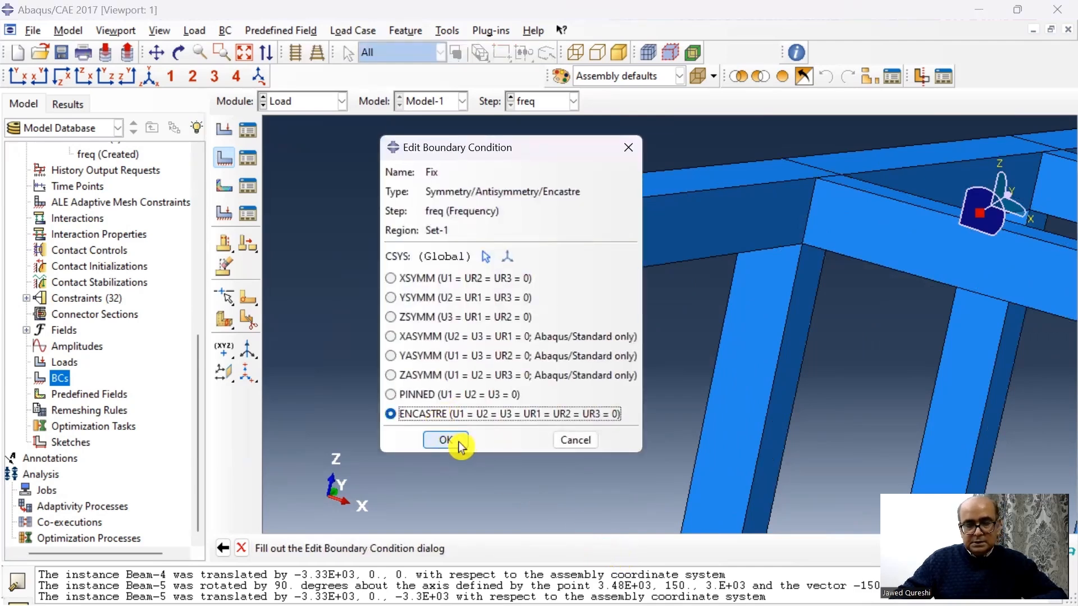
{"action": "left_click", "coordinate": [458, 441]}
{"action": "scroll", "coordinate": [435, 380], "scroll_direction": "up", "scroll_amount": 4}
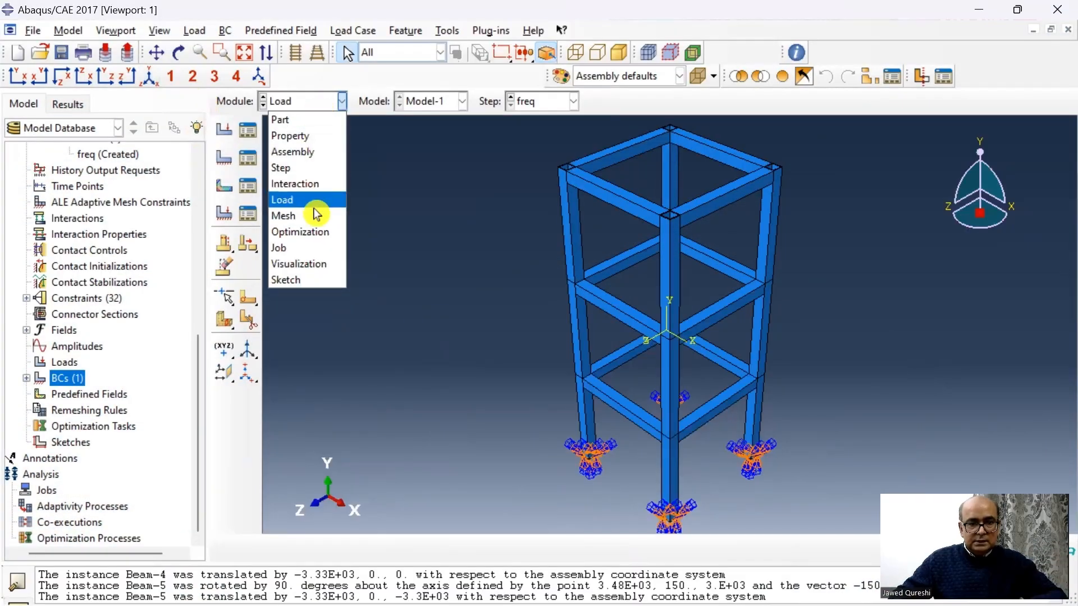
Step: In the Mesh module, assign the Beam part linear 3D Stress elements from the Standard library with reduced integration (C3D8R)
{"action": "left_click", "coordinate": [313, 215]}
{"action": "left_click", "coordinate": [588, 104]}
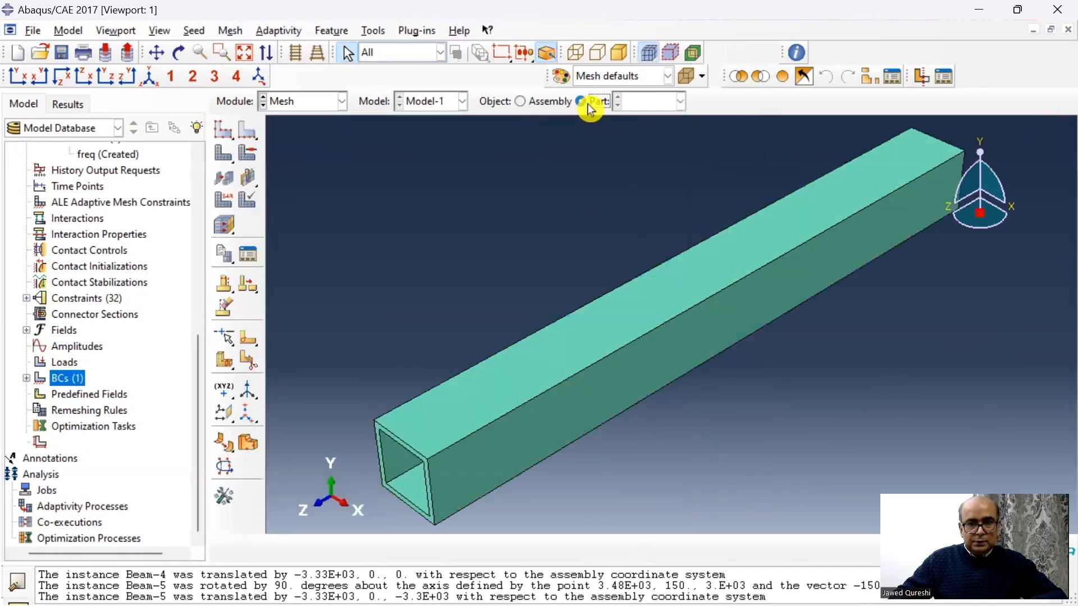
{"action": "left_click", "coordinate": [229, 205]}
{"action": "left_click", "coordinate": [517, 455]}
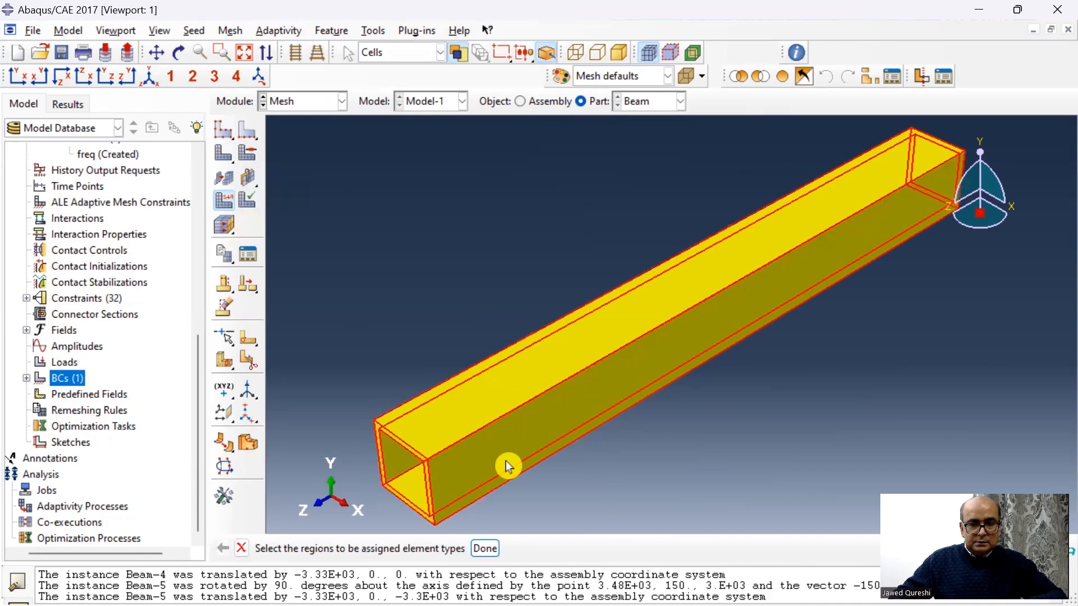
{"action": "left_click", "coordinate": [485, 548]}
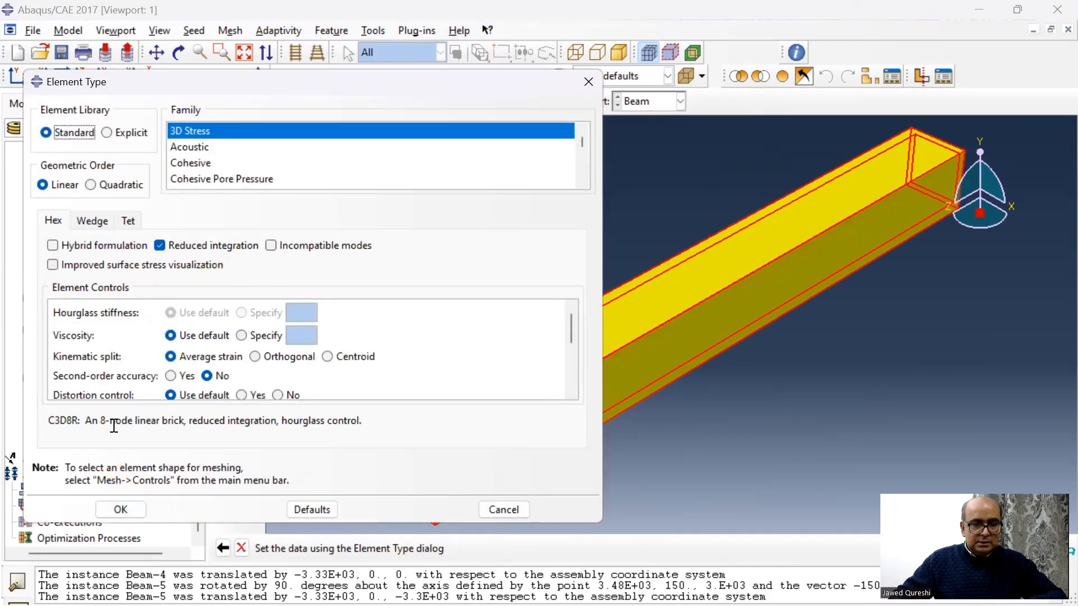
{"action": "left_click", "coordinate": [128, 510]}
Step: Seed the Beam part with an approximate global size of 50
{"action": "left_click", "coordinate": [230, 30]}
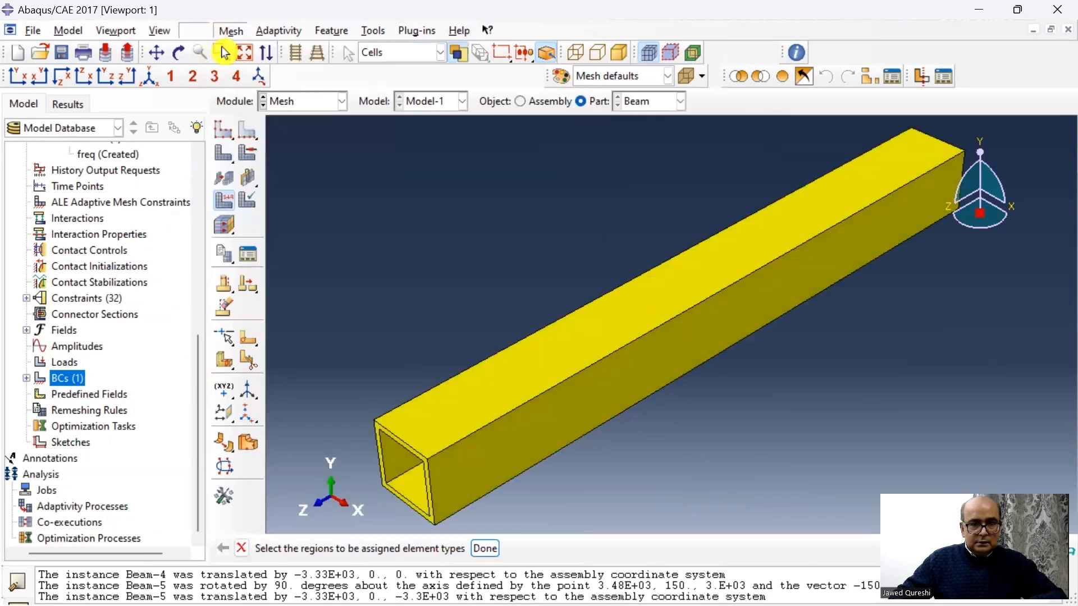
{"action": "mouse_move", "coordinate": [201, 29]}
{"action": "left_click", "coordinate": [202, 49]}
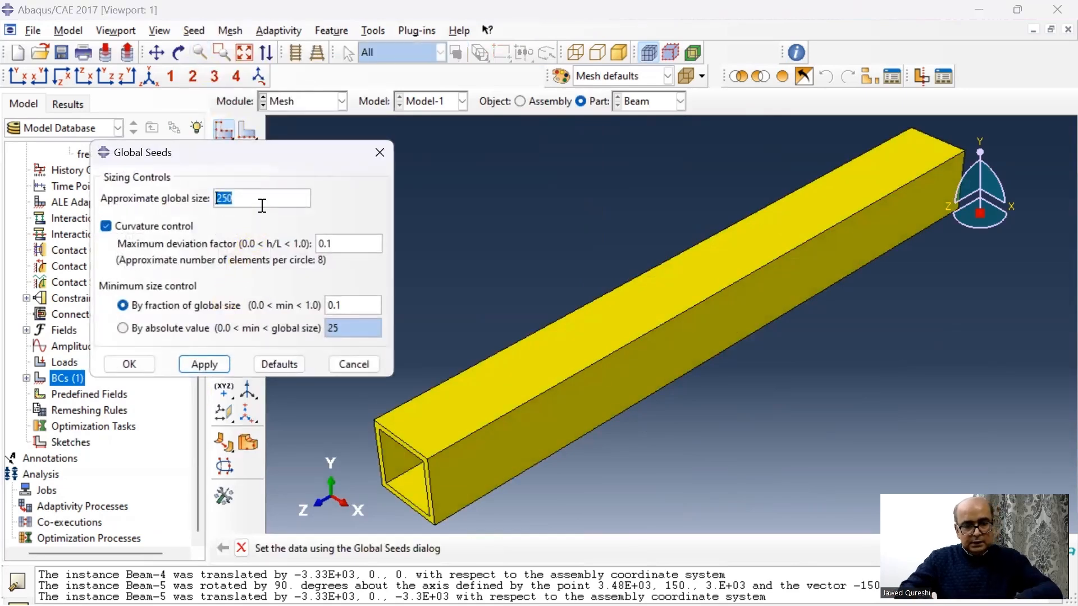
{"action": "type", "text": "50"}
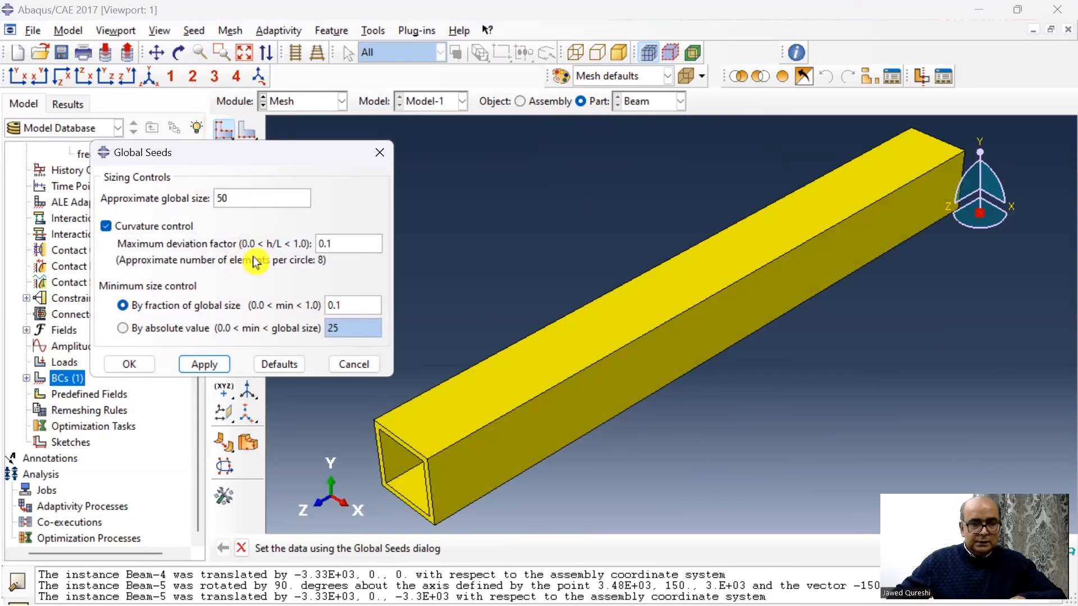
{"action": "left_click", "coordinate": [209, 363]}
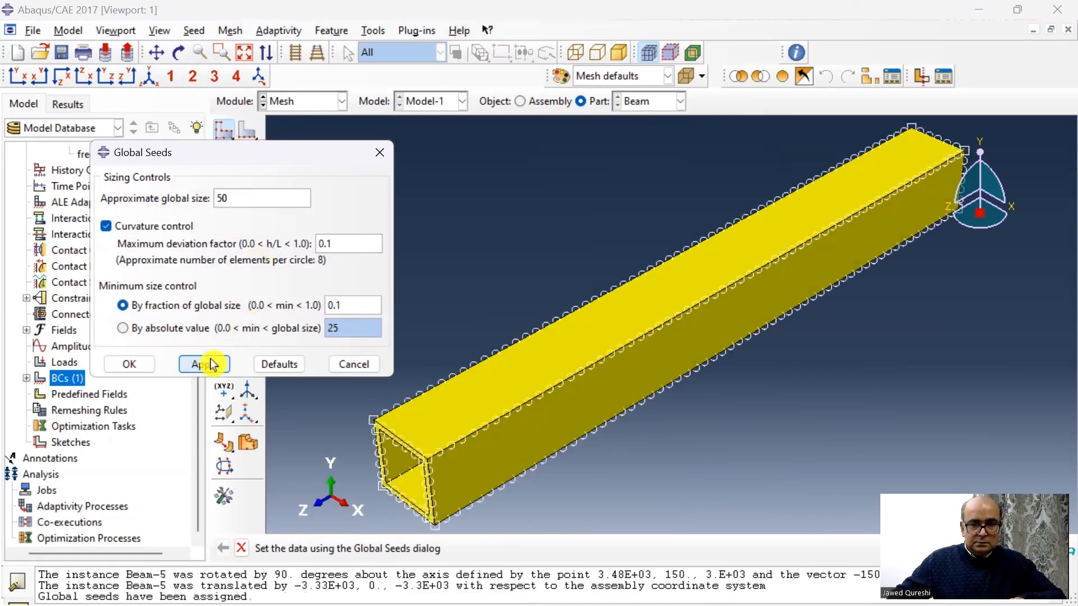
{"action": "left_click", "coordinate": [130, 365]}
Step: Mesh the whole Beam part and display the meshed frame assembly
{"action": "left_click", "coordinate": [193, 30]}
{"action": "mouse_move", "coordinate": [227, 32]}
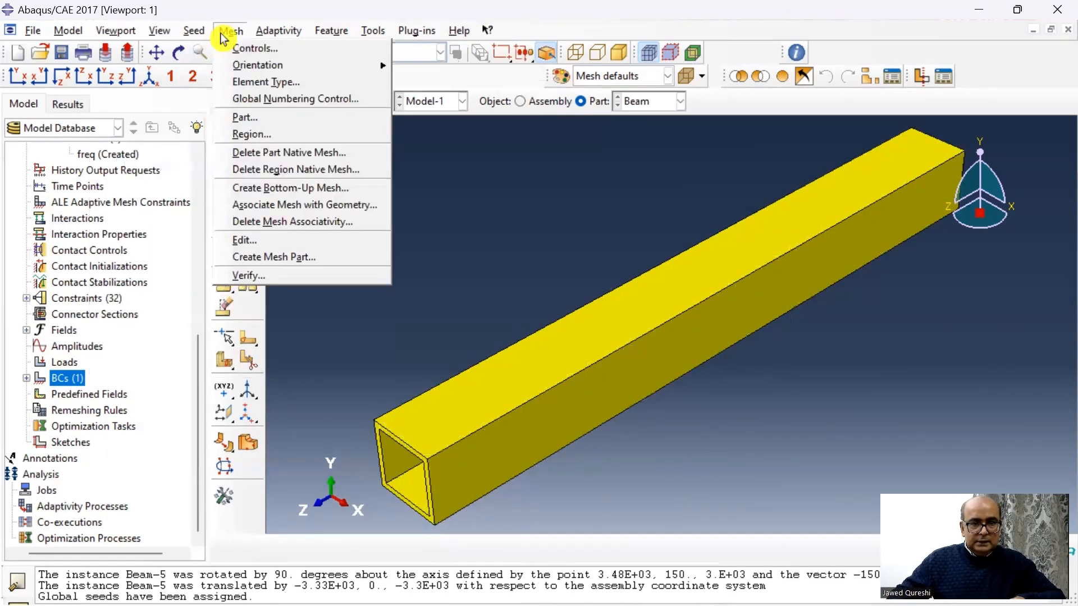
{"action": "left_click", "coordinate": [264, 119]}
{"action": "left_click", "coordinate": [368, 551]}
{"action": "left_click", "coordinate": [330, 101]}
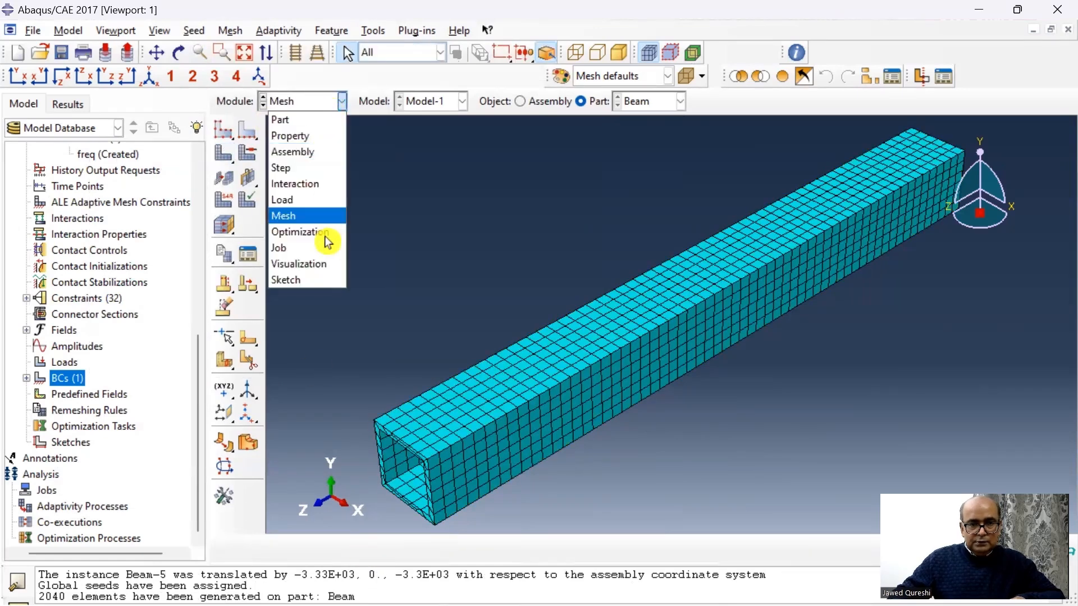
{"action": "left_click", "coordinate": [319, 153]}
{"action": "left_click", "coordinate": [332, 106]}
{"action": "left_click", "coordinate": [315, 247]}
{"action": "scroll", "coordinate": [635, 306], "scroll_direction": "up", "scroll_amount": 3}
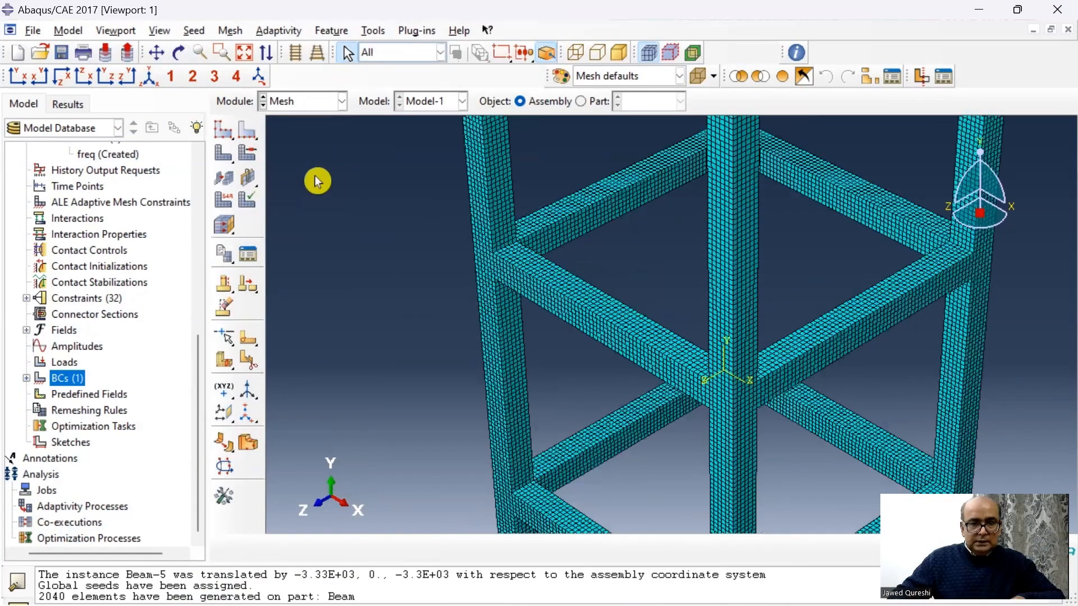
Step: In the Job module, create a full-analysis job named Freq for Model-1 with the default settings
{"action": "left_click", "coordinate": [342, 101]}
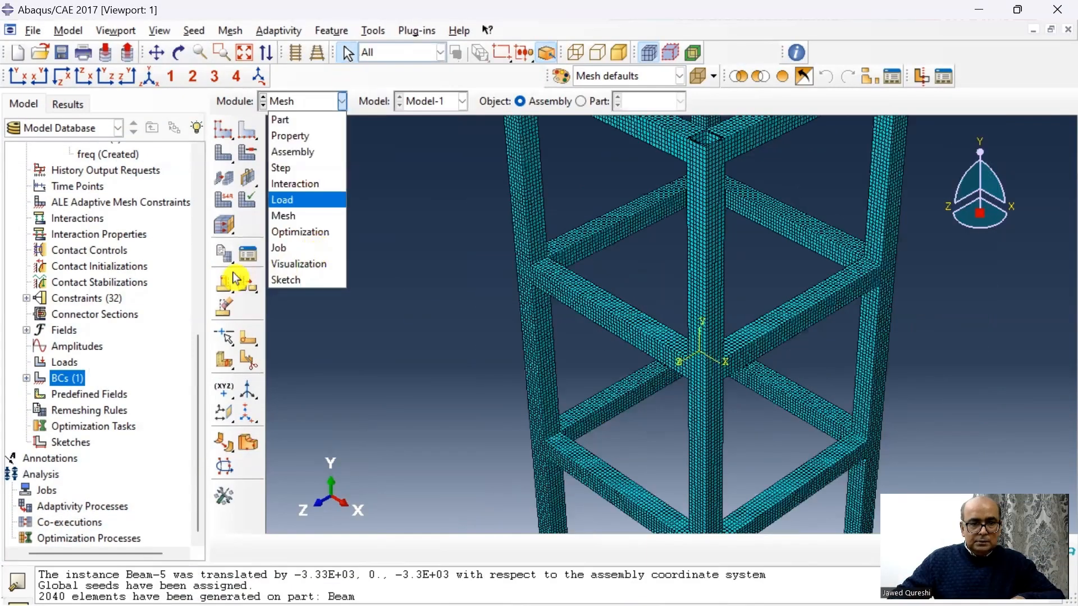
{"action": "left_click", "coordinate": [225, 132]}
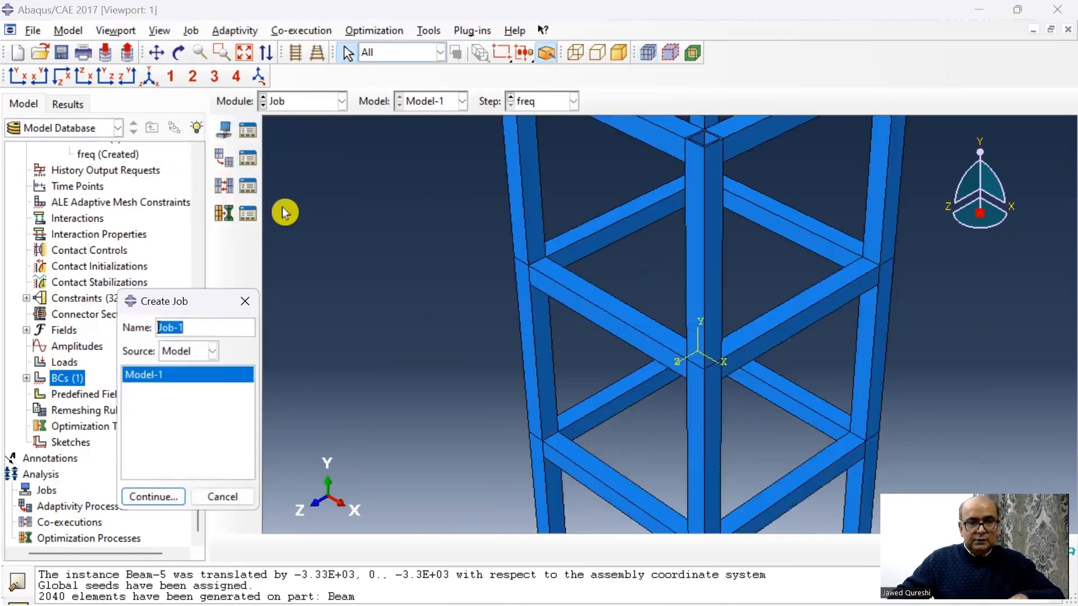
{"action": "type", "text": "Freq"}
{"action": "left_click", "coordinate": [154, 493]}
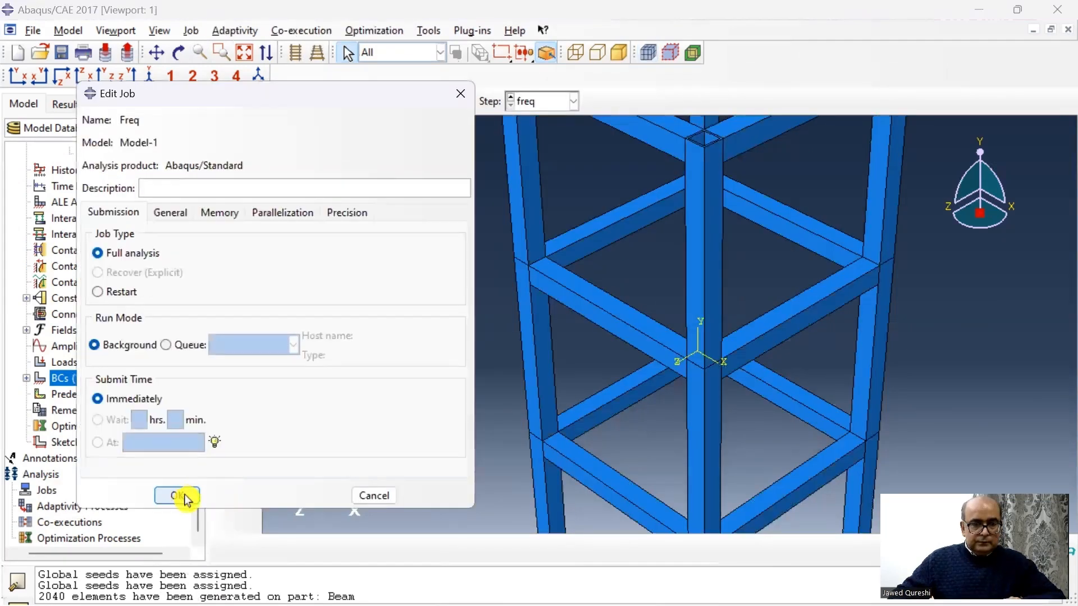
{"action": "left_click", "coordinate": [183, 497]}
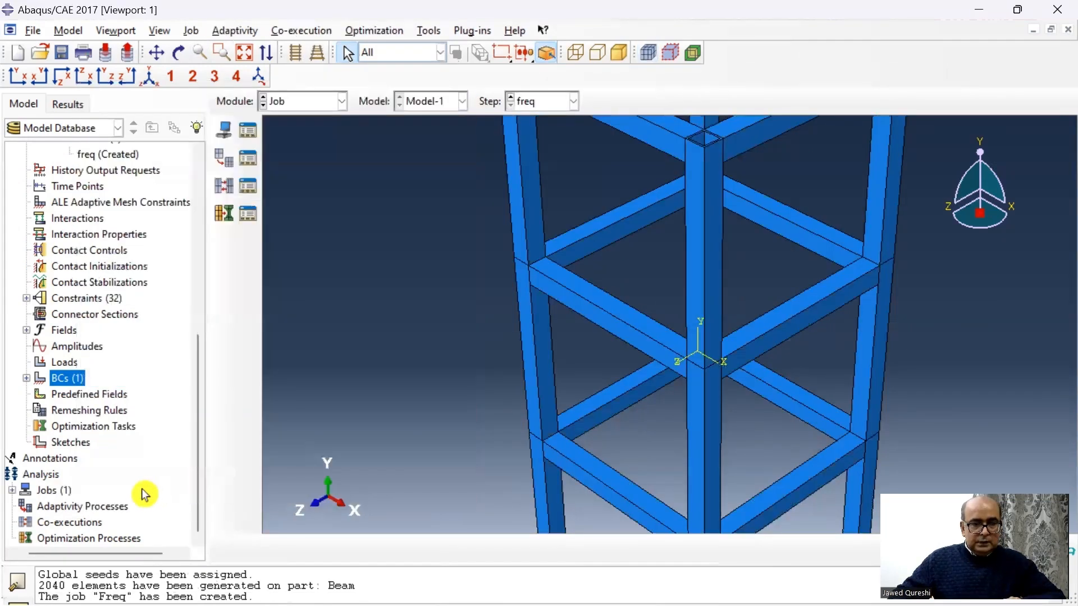
Step: Set the work directory and save the model database as Modal.cae in C:\ABAQUS_temp\Modal
{"action": "left_click", "coordinate": [12, 490]}
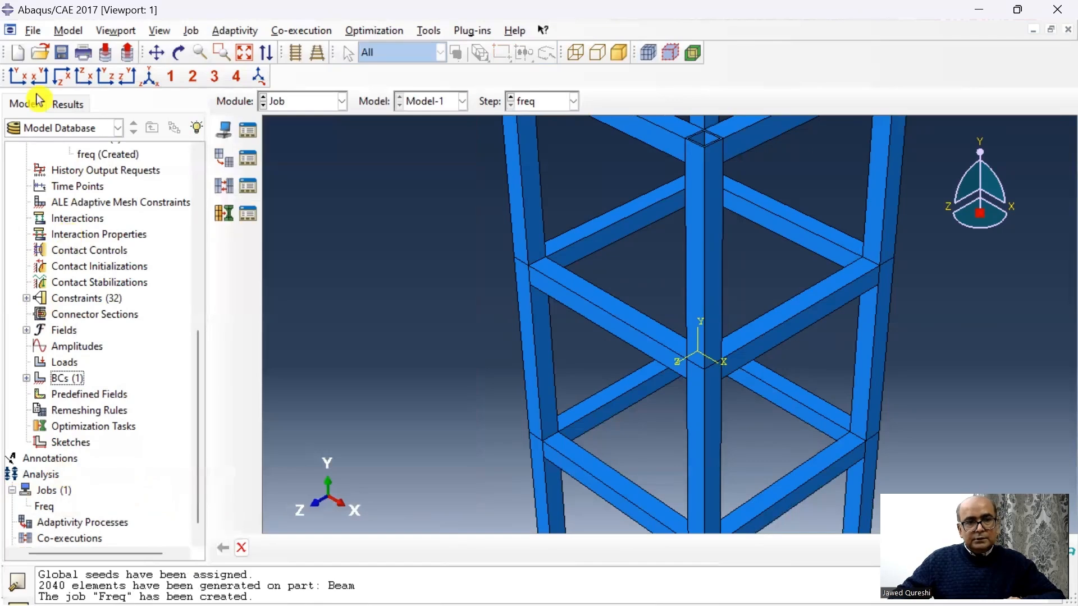
{"action": "left_click", "coordinate": [36, 34]}
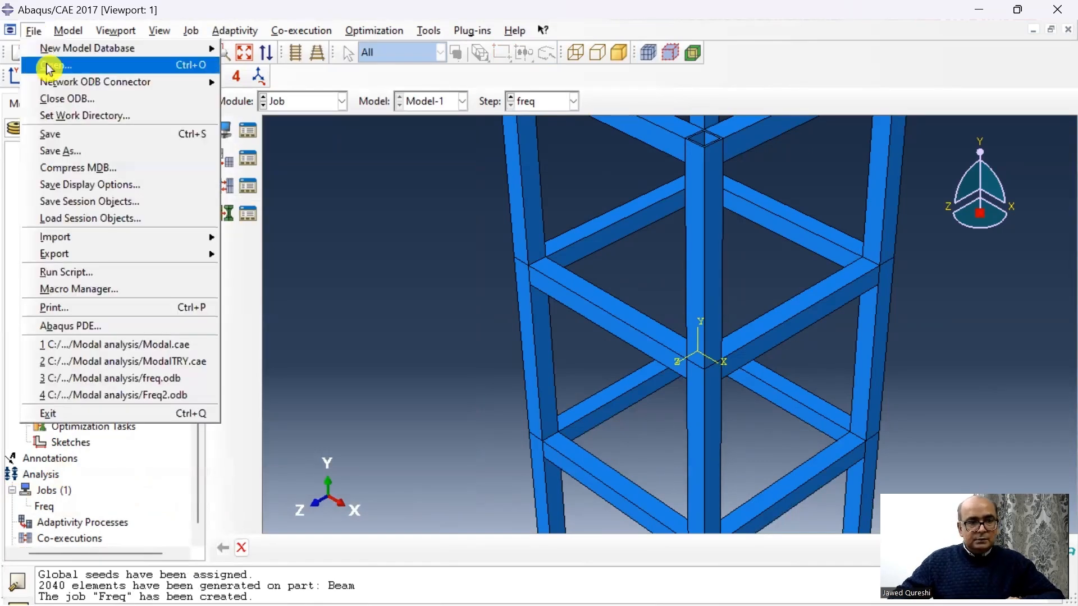
{"action": "left_click", "coordinate": [111, 113]}
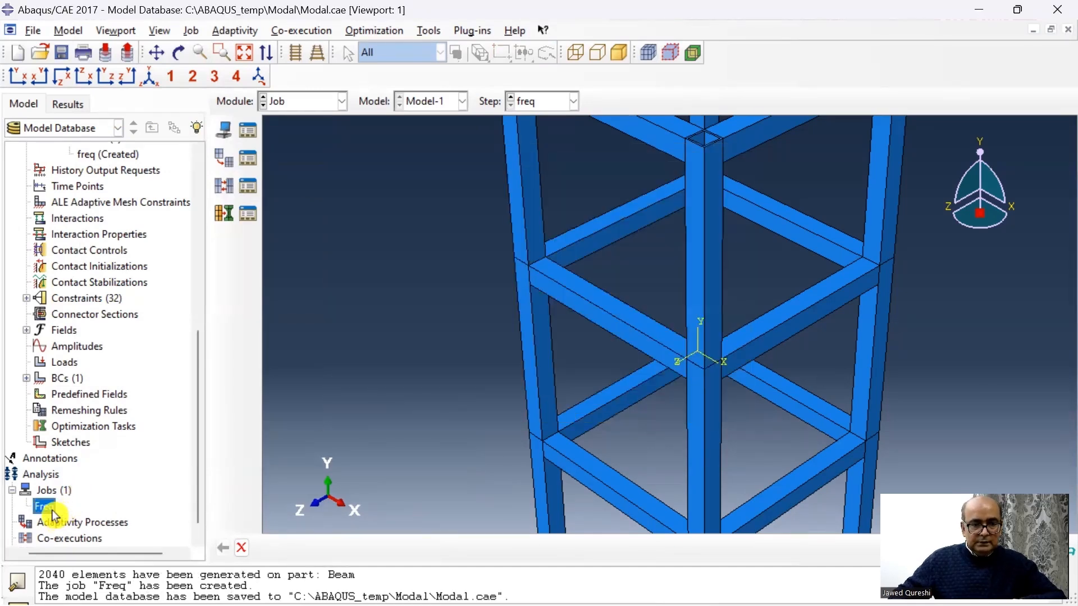
Step: Submit the Freq job for analysis and open its monitor
{"action": "right_click", "coordinate": [54, 514]}
{"action": "left_click", "coordinate": [118, 512]}
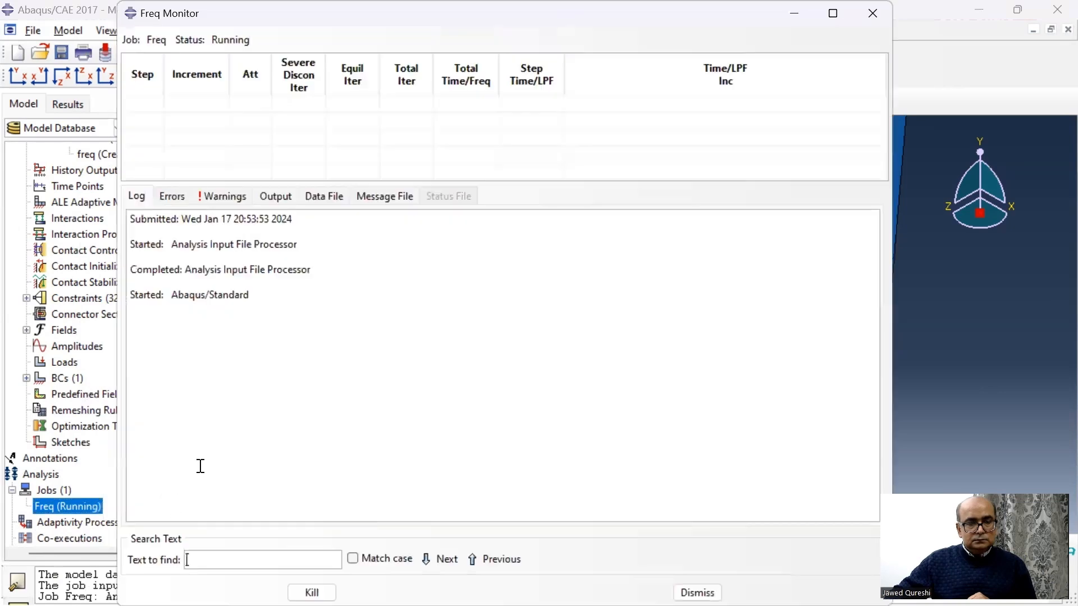
Step: Review the Freq job's warnings and output in the monitor, and bring up its data file
{"action": "left_click", "coordinate": [223, 196]}
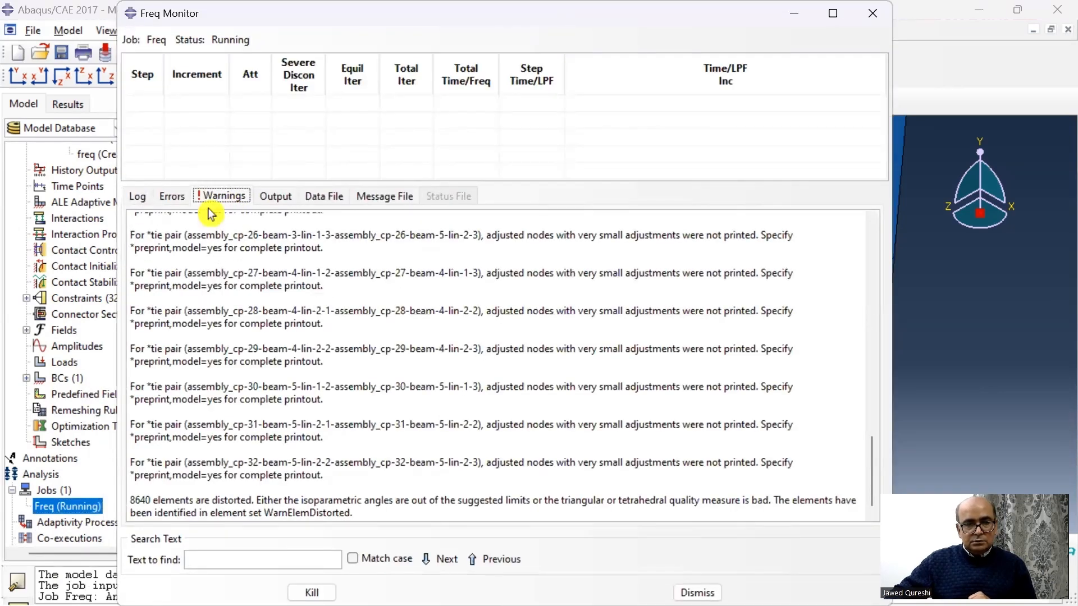
{"action": "left_click", "coordinate": [181, 198]}
{"action": "left_click", "coordinate": [207, 197]}
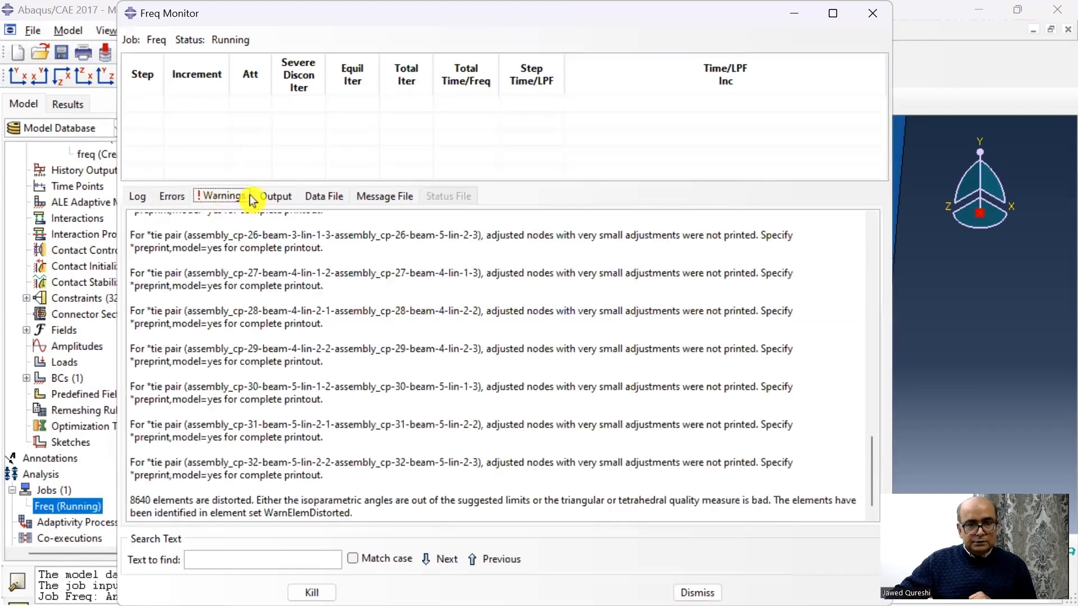
{"action": "left_click", "coordinate": [275, 201]}
{"action": "left_click", "coordinate": [322, 197]}
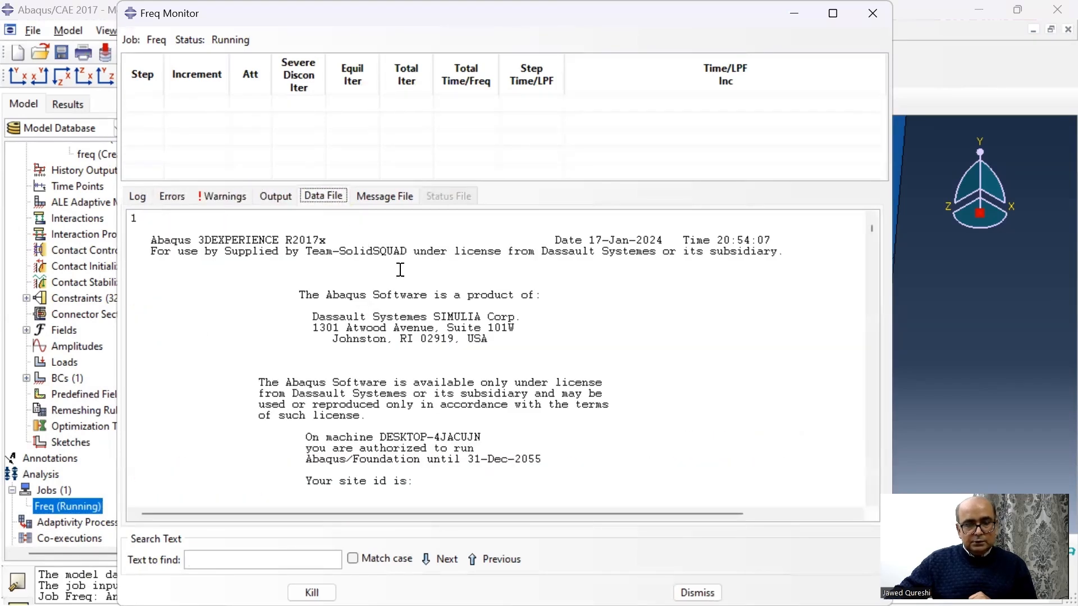
Step: Examine the model's total mass, the eigenvalue output and the modal participation factors in the Freq data file
{"action": "scroll", "coordinate": [505, 332], "scroll_direction": "down", "scroll_amount": 15}
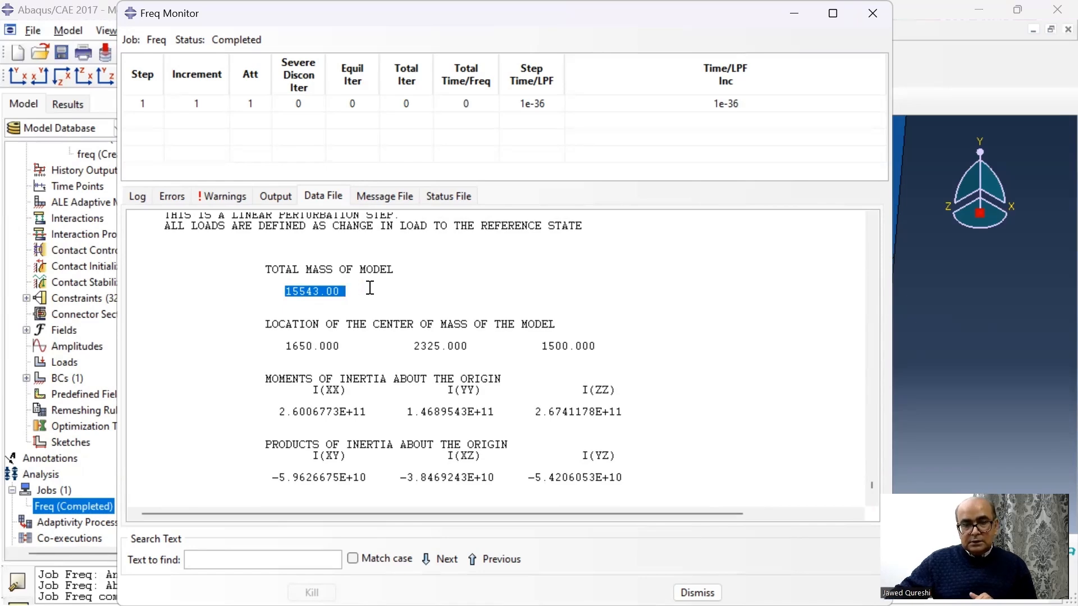
{"action": "scroll", "coordinate": [370, 288], "scroll_direction": "down", "scroll_amount": 10}
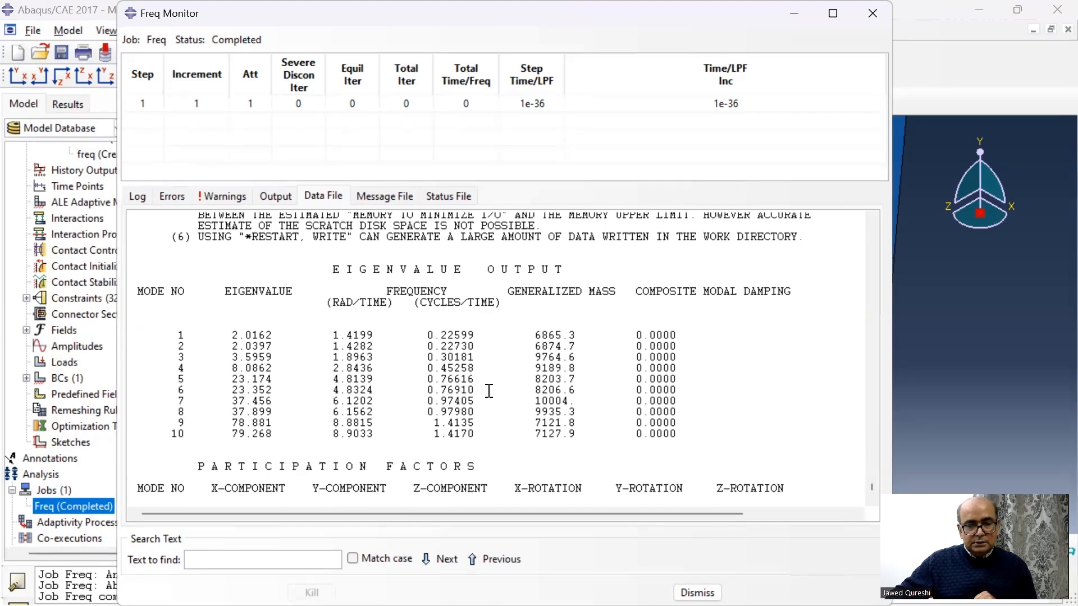
{"action": "scroll", "coordinate": [491, 396], "scroll_direction": "down", "scroll_amount": 6}
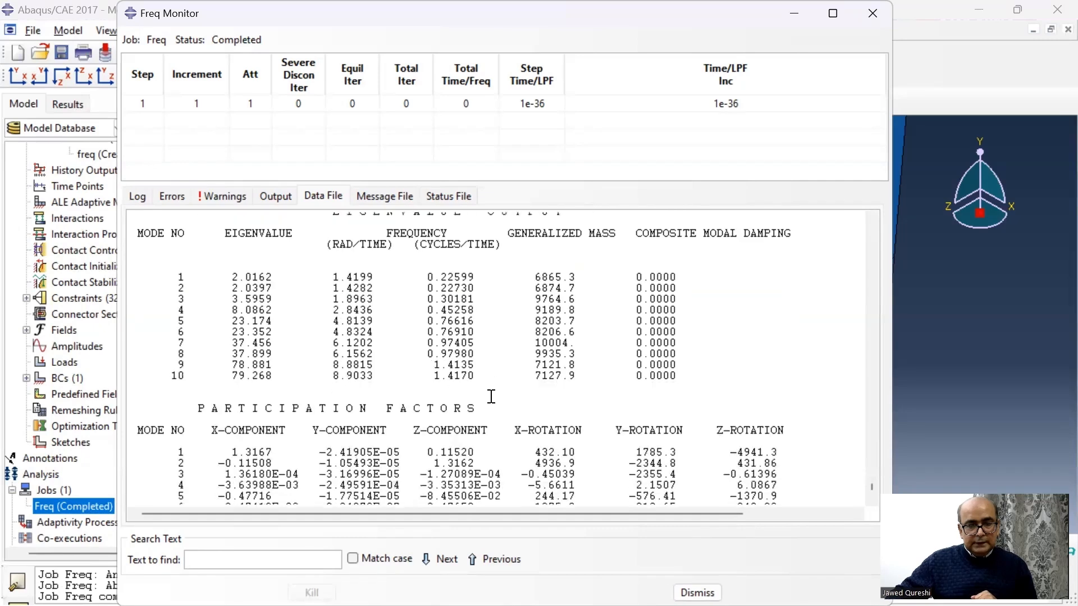
{"action": "scroll", "coordinate": [491, 397], "scroll_direction": "down", "scroll_amount": 1}
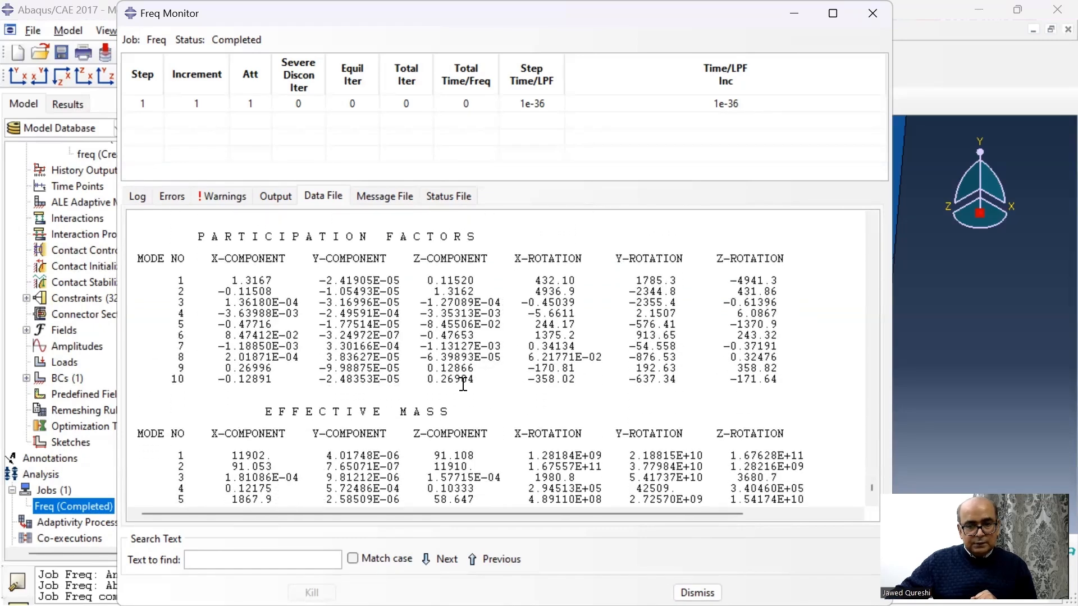
{"action": "scroll", "coordinate": [463, 386], "scroll_direction": "up", "scroll_amount": 1}
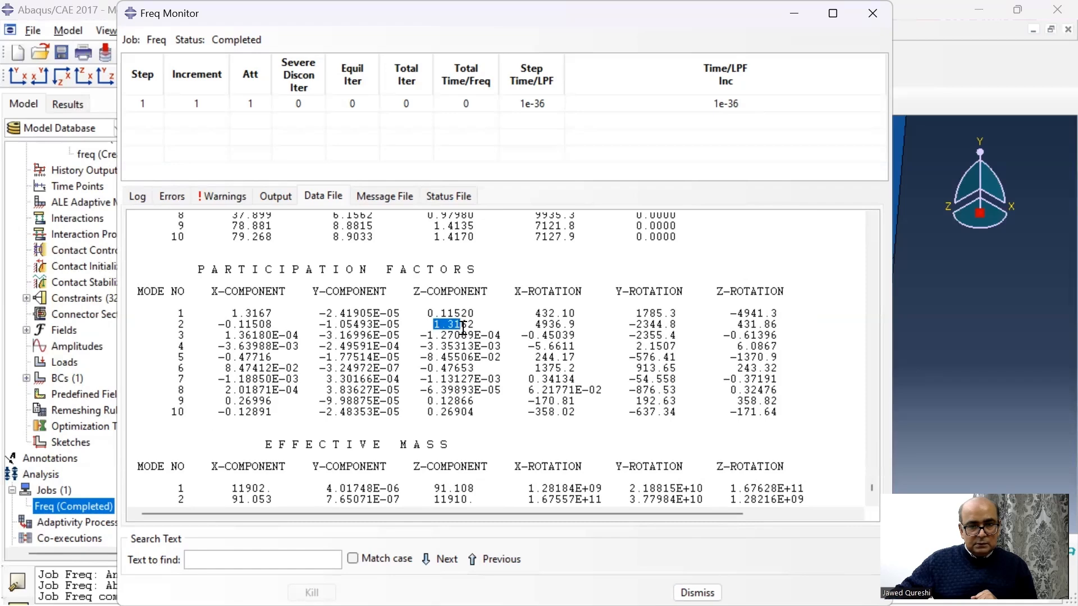
{"action": "left_click_drag", "start_coordinate": [225, 337], "coordinate": [288, 335]}
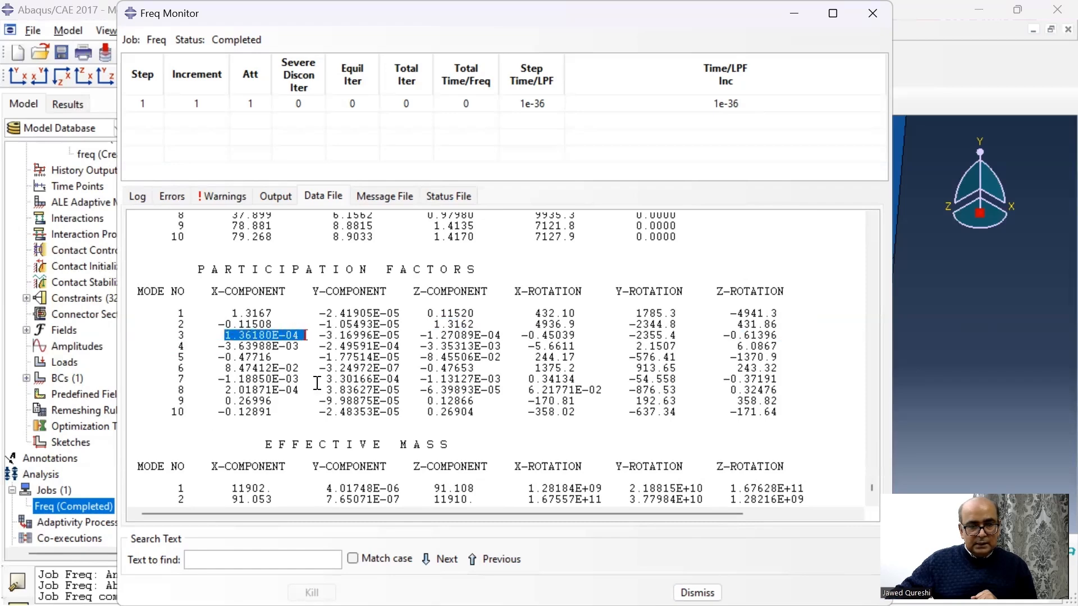
{"action": "scroll", "coordinate": [317, 382], "scroll_direction": "up", "scroll_amount": 3}
Step: Open the Freq job's results and plot displacement magnitude contours on the deformed frame
{"action": "left_click", "coordinate": [84, 509]}
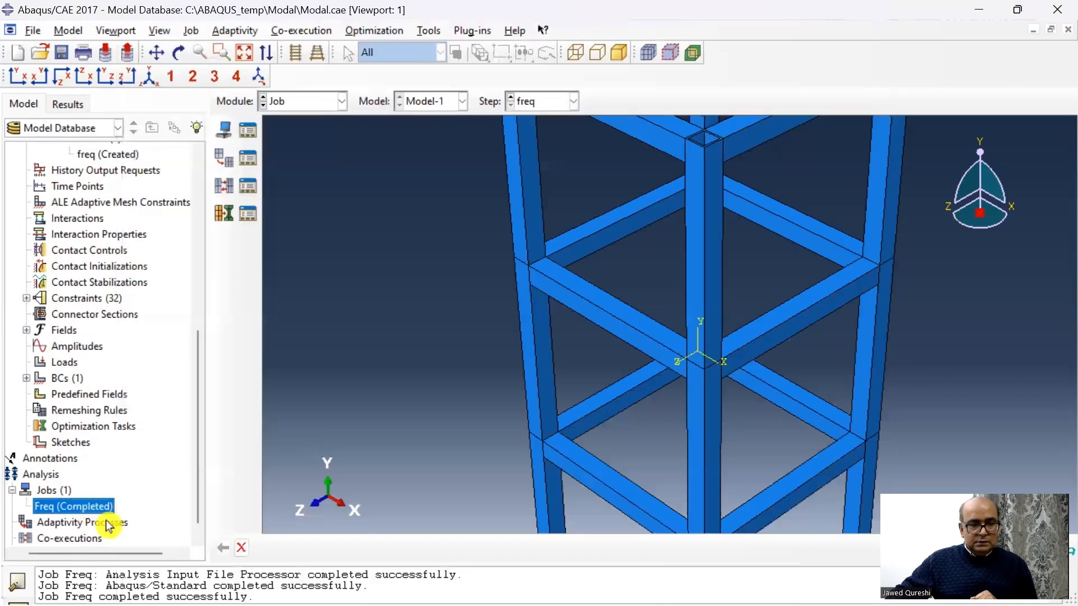
{"action": "right_click", "coordinate": [93, 511]}
{"action": "left_click", "coordinate": [145, 564]}
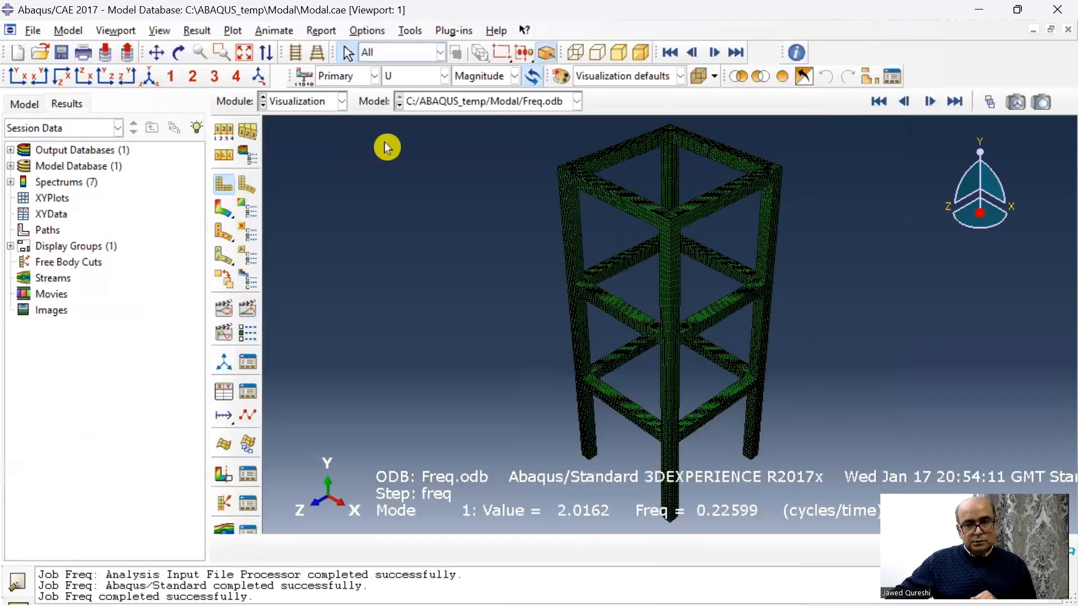
{"action": "left_click", "coordinate": [227, 208]}
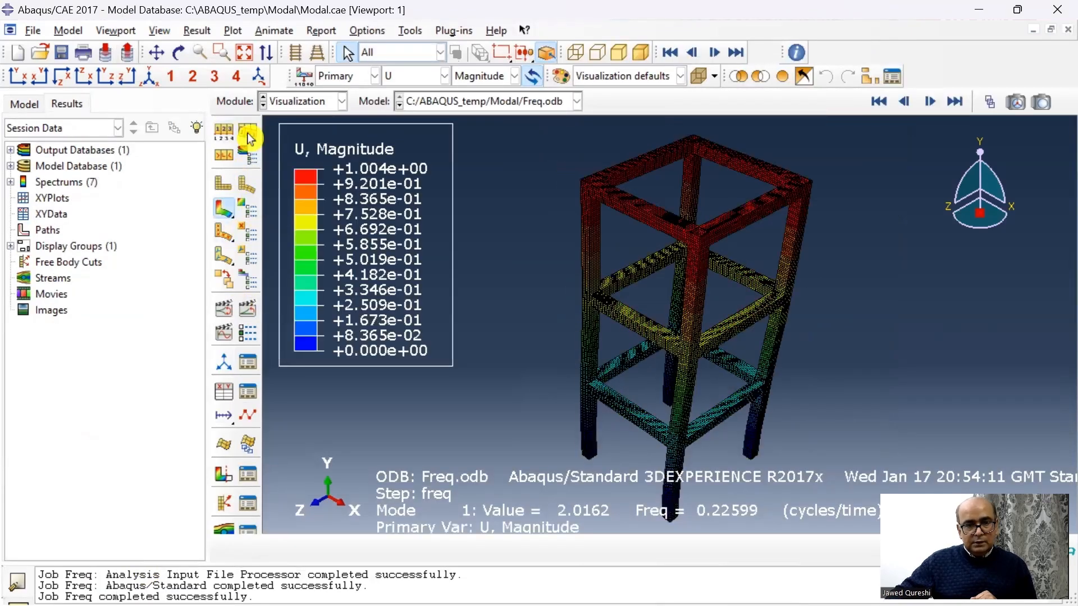
Step: Superimpose the undeformed frame on the mode 1 contour plot and run the harmonic animation
{"action": "left_click", "coordinate": [229, 282]}
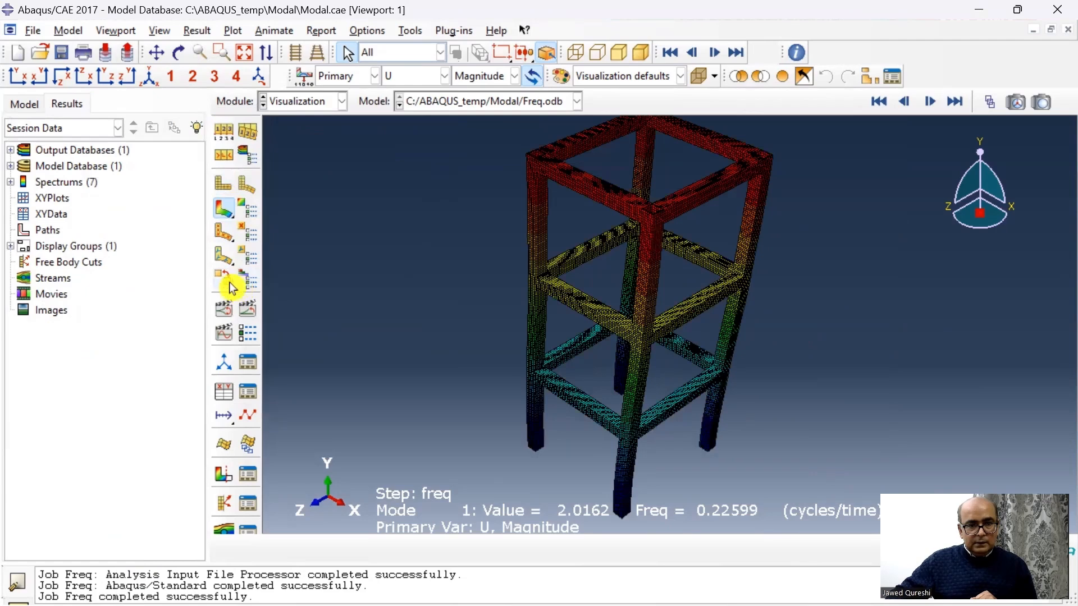
{"action": "left_click", "coordinate": [228, 189]}
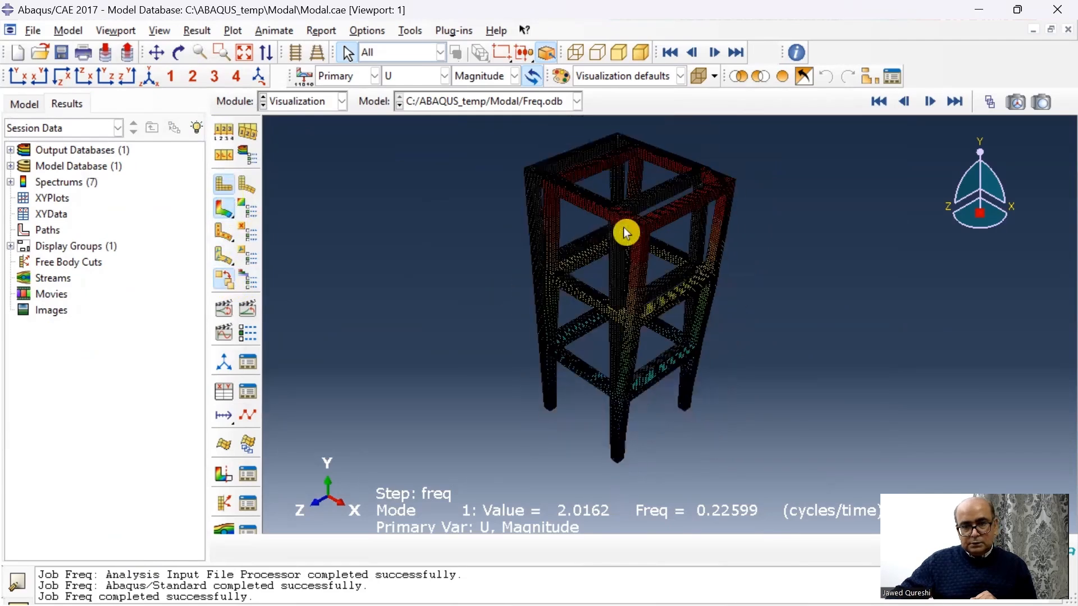
{"action": "left_click", "coordinate": [223, 335]}
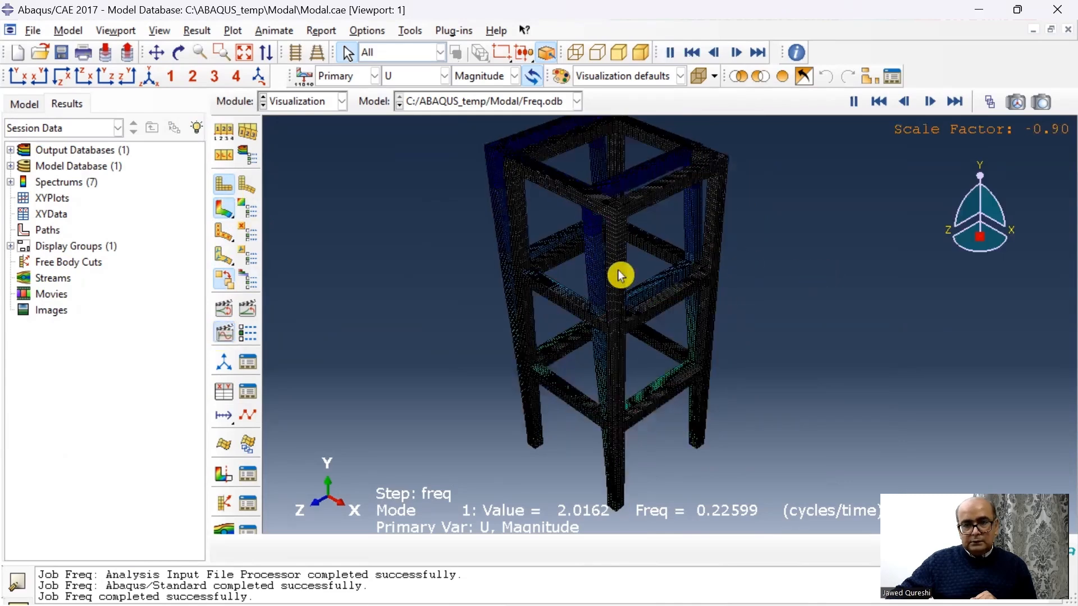
Step: Limit the superimposed undeformed frame's visible edges to free edges, replay the mode 1 harmonic animation, and restore the static contour plot
{"action": "left_click", "coordinate": [248, 180]}
{"action": "left_click", "coordinate": [245, 139]}
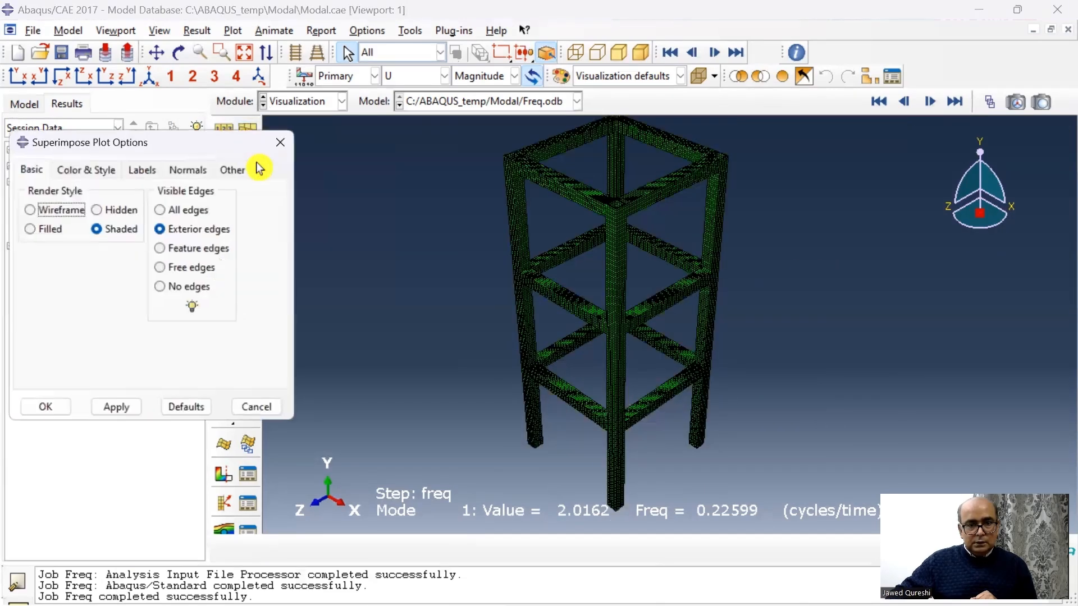
{"action": "left_click", "coordinate": [163, 268]}
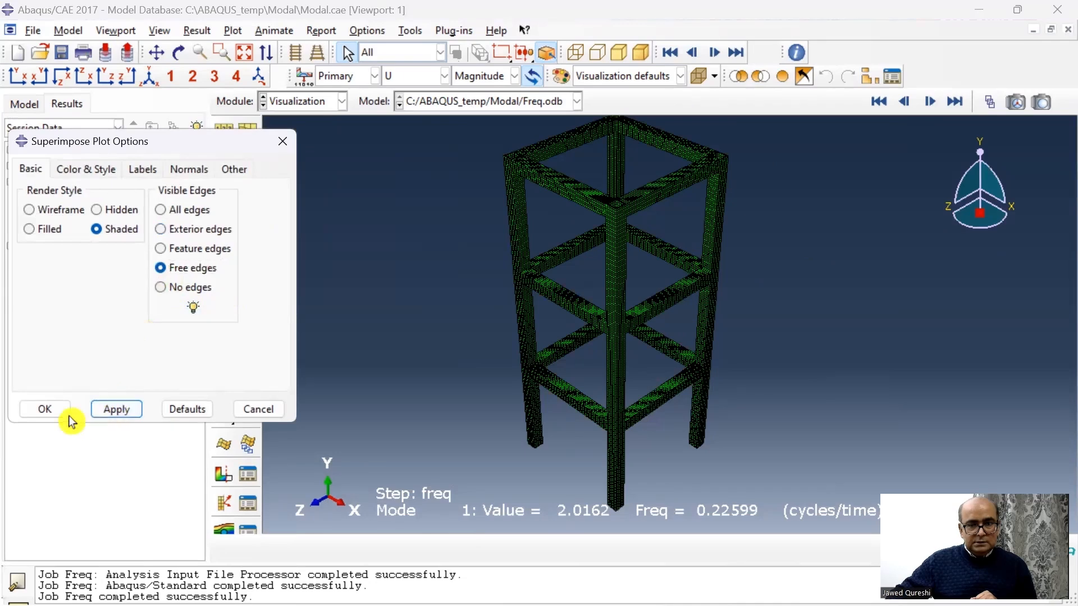
{"action": "left_click", "coordinate": [45, 409]}
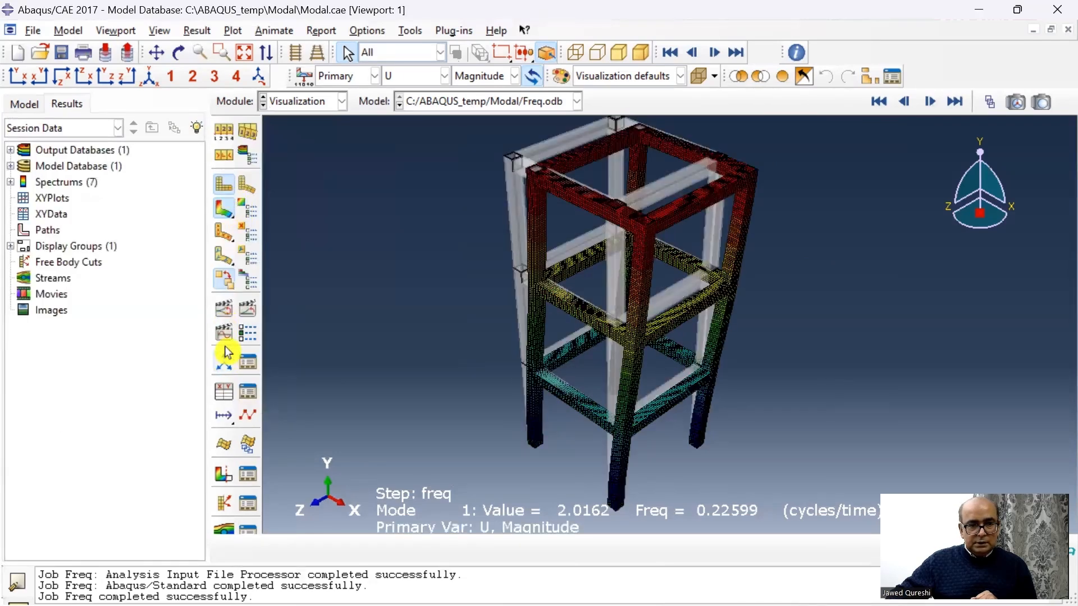
{"action": "left_click", "coordinate": [226, 326]}
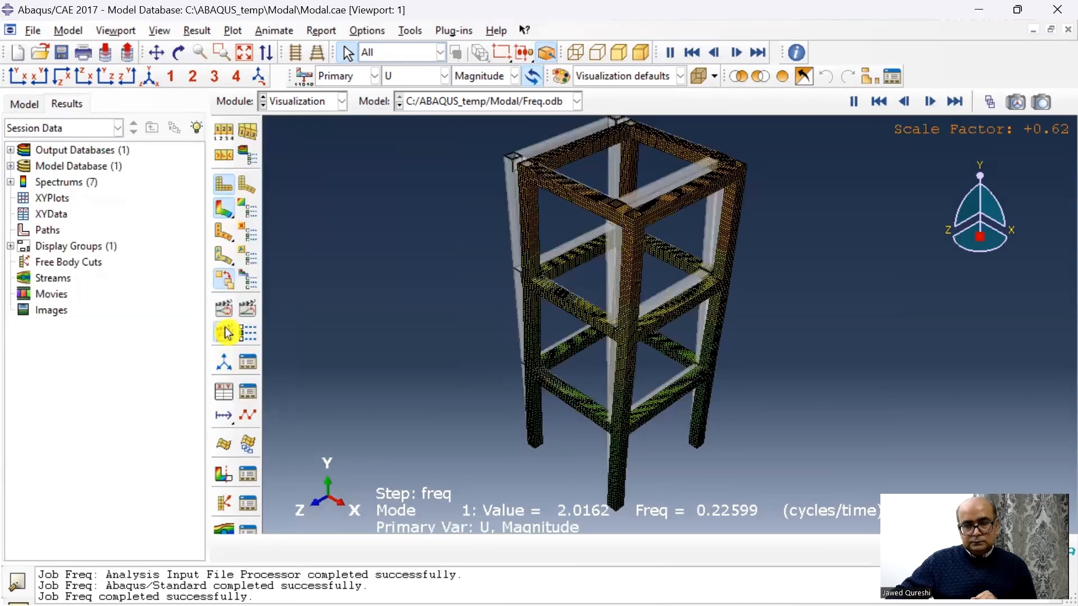
{"action": "left_click", "coordinate": [222, 210]}
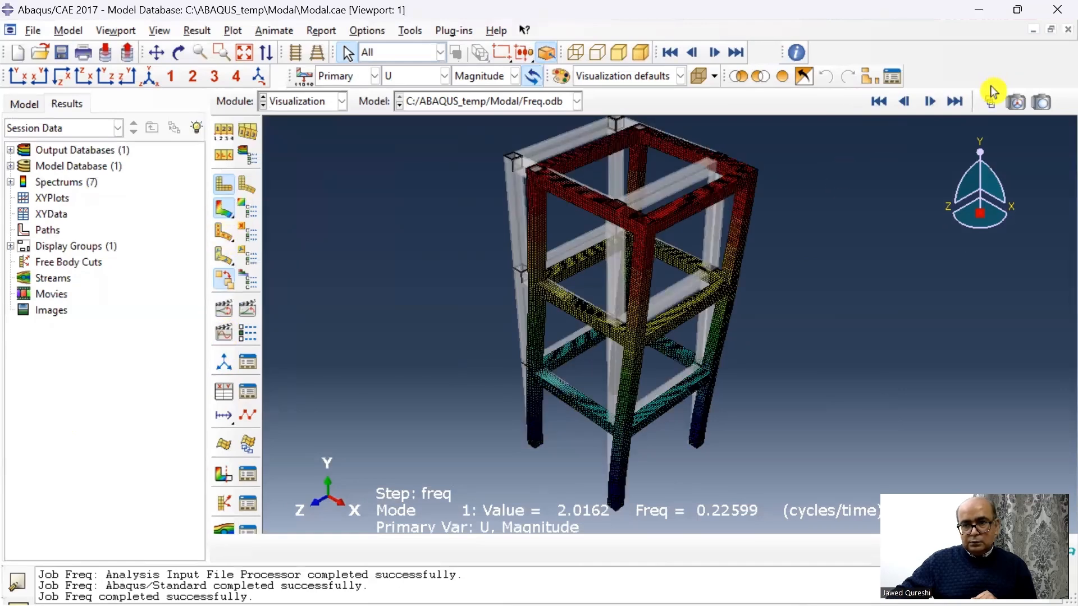
Step: Step through the mode shapes to modes 3, 4 and 5 and animate the frame's harmonic vibration
{"action": "left_click", "coordinate": [995, 105]}
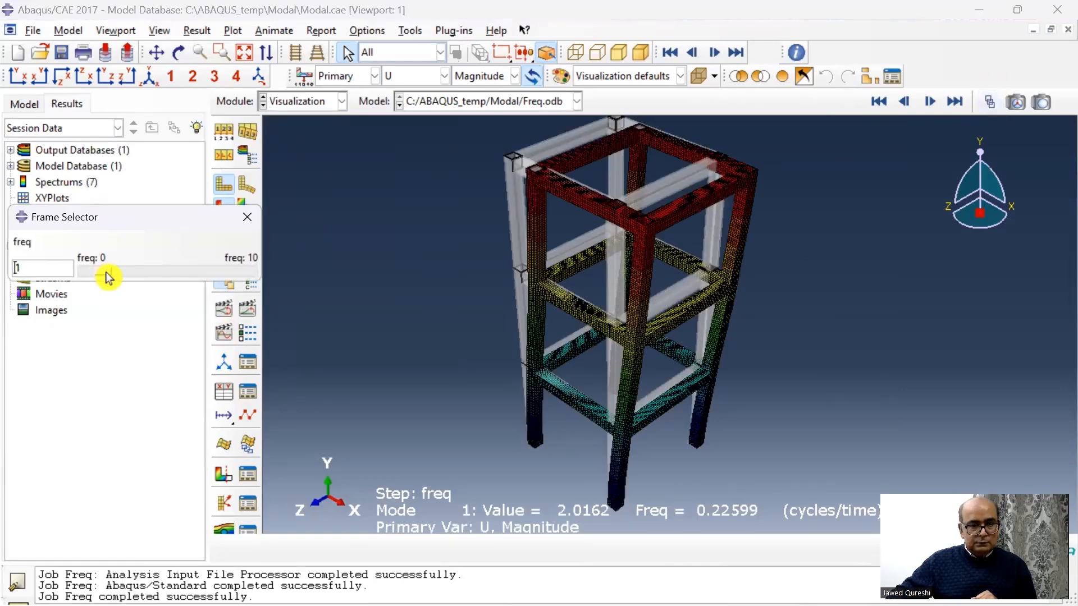
{"action": "left_click_drag", "start_coordinate": [111, 271], "coordinate": [130, 271]}
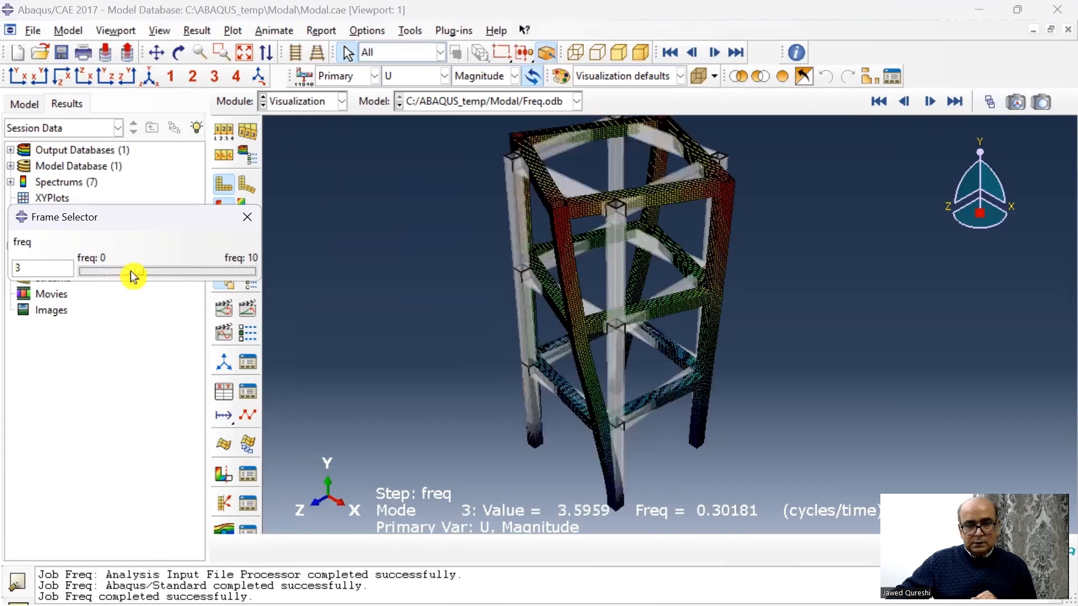
{"action": "left_click", "coordinate": [220, 334]}
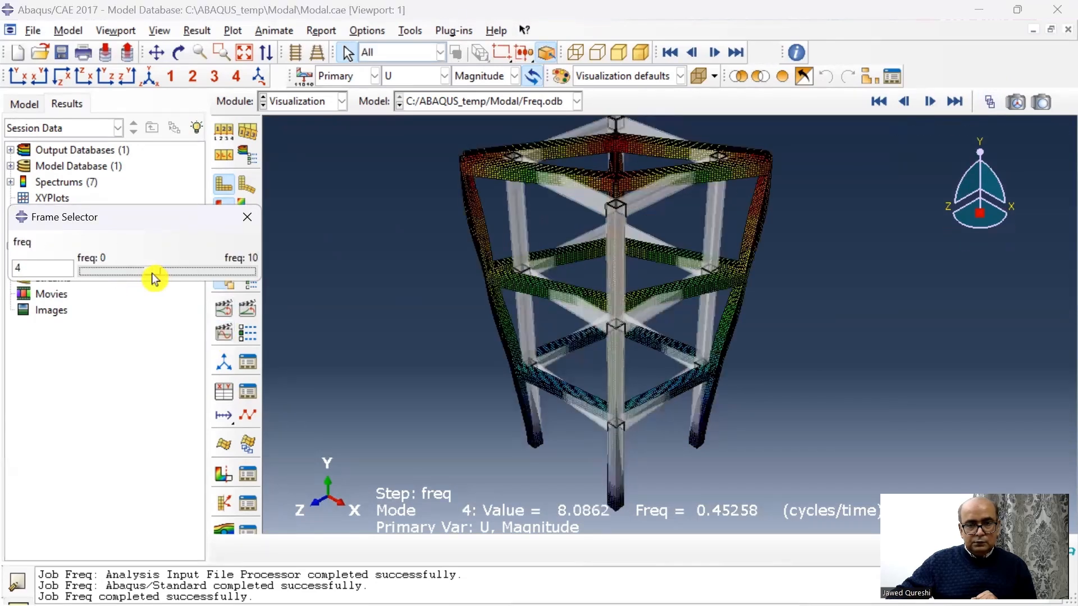
{"action": "left_click_drag", "start_coordinate": [152, 272], "coordinate": [166, 271]}
{"action": "left_click", "coordinate": [221, 333]}
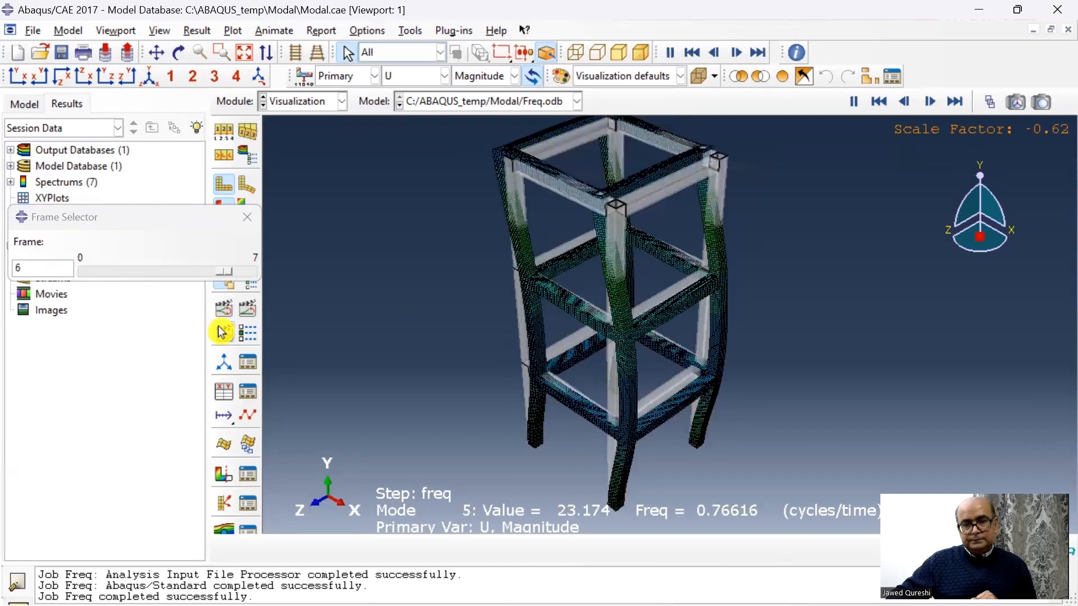
{"action": "left_click", "coordinate": [221, 332]}
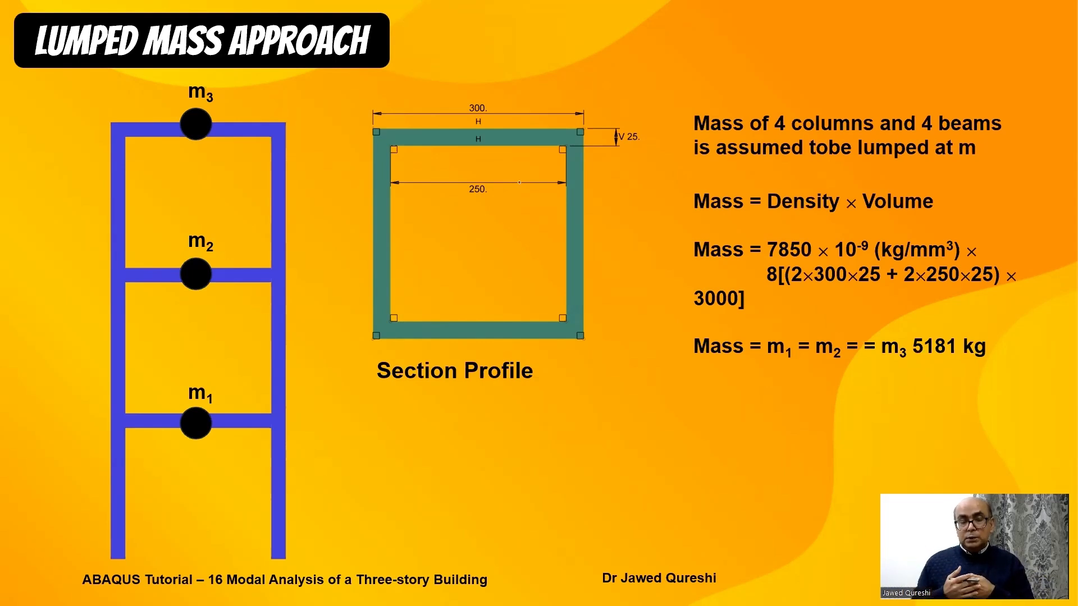
{"action": "mouse_move", "coordinate": [212, 374]}
{"action": "left_mouse_down"}
{"action": "mouse_move", "coordinate": [166, 447]}
{"action": "mouse_move", "coordinate": [233, 397]}
{"action": "left_mouse_up"}
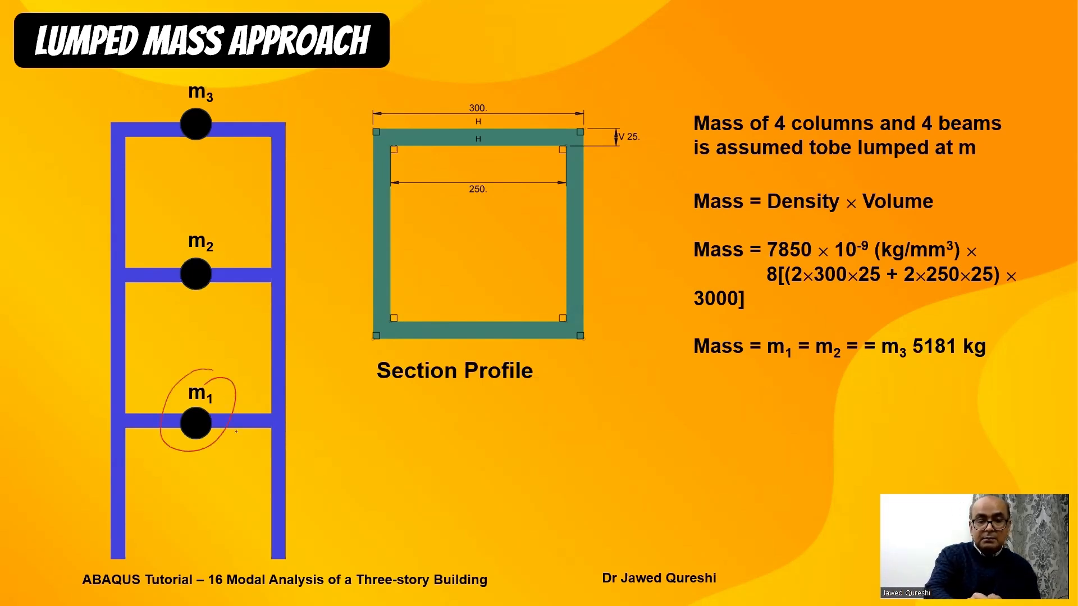
{"action": "mouse_move", "coordinate": [311, 444]}
{"action": "left_mouse_down"}
{"action": "mouse_move", "coordinate": [86, 423]}
{"action": "mouse_move", "coordinate": [208, 443]}
{"action": "left_mouse_up"}
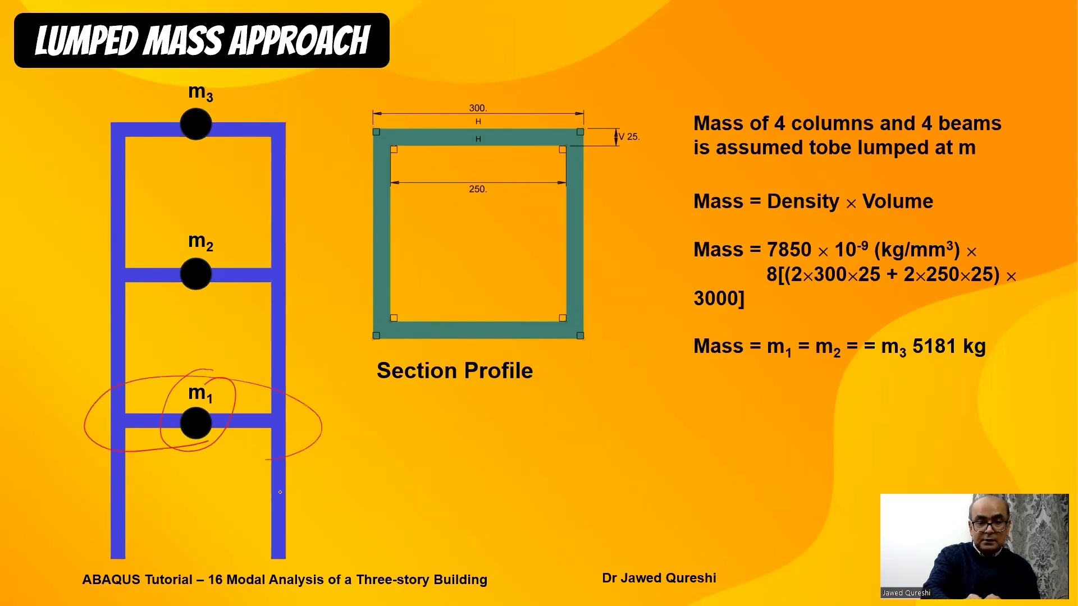
{"action": "mouse_move", "coordinate": [305, 505]}
{"action": "left_mouse_down"}
{"action": "mouse_move", "coordinate": [185, 522]}
{"action": "mouse_move", "coordinate": [295, 508]}
{"action": "left_mouse_up"}
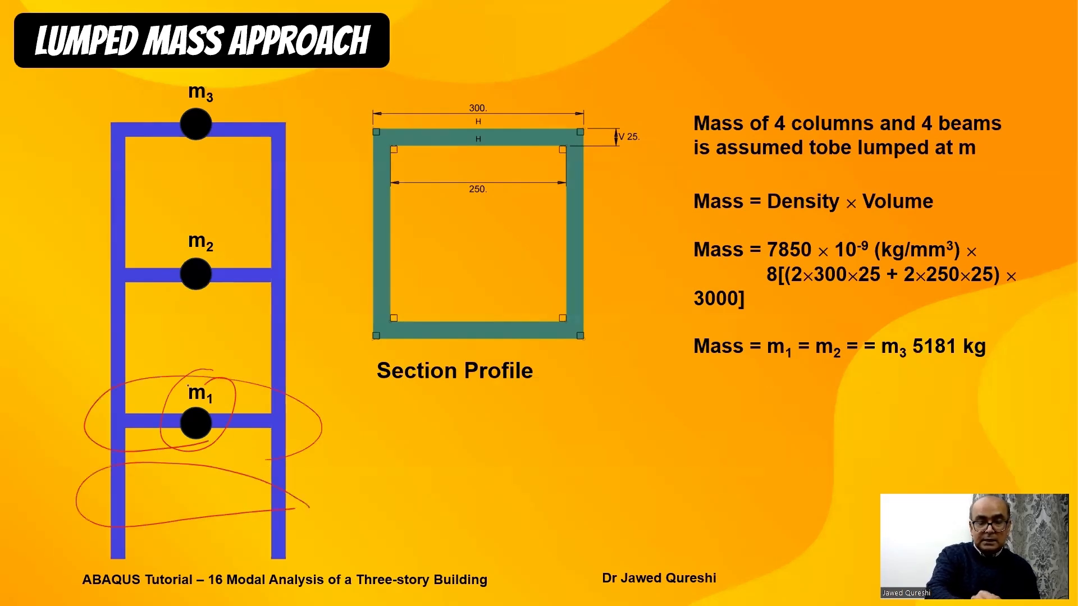
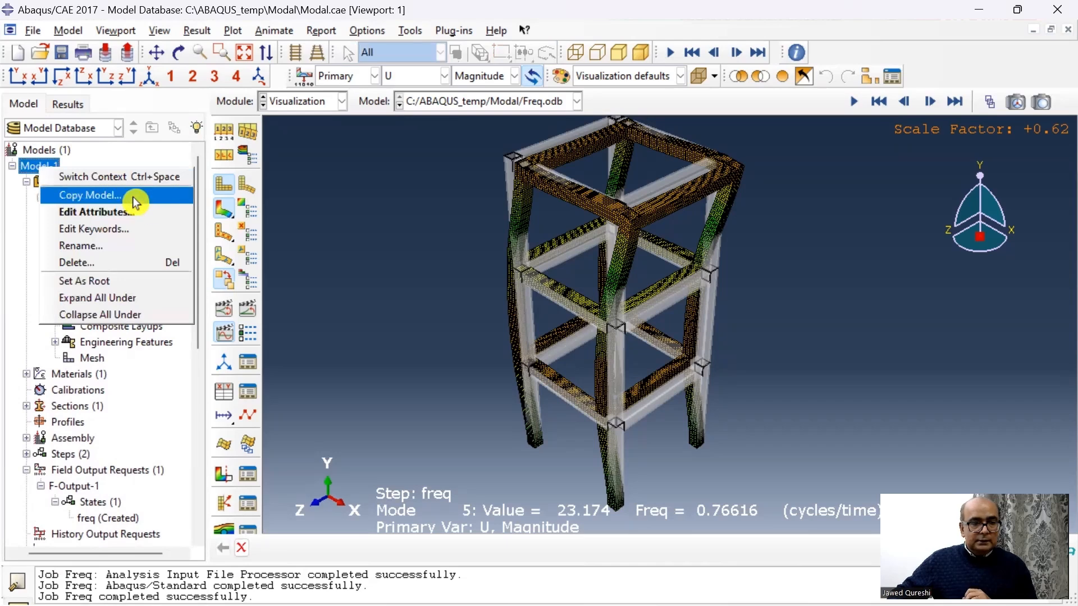
Step: Copy Model-1 to a new model named 2d Model
{"action": "left_click", "coordinate": [135, 197]}
{"action": "type", "text": "\"2d Mo"}
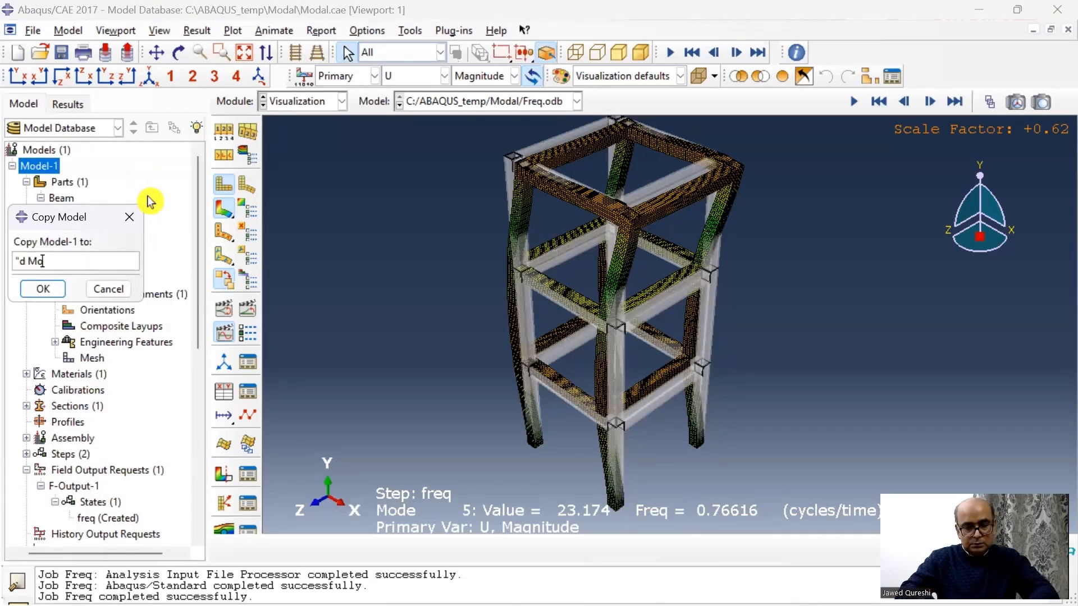
{"action": "type", "text": "del"}
{"action": "key", "text": "Return"}
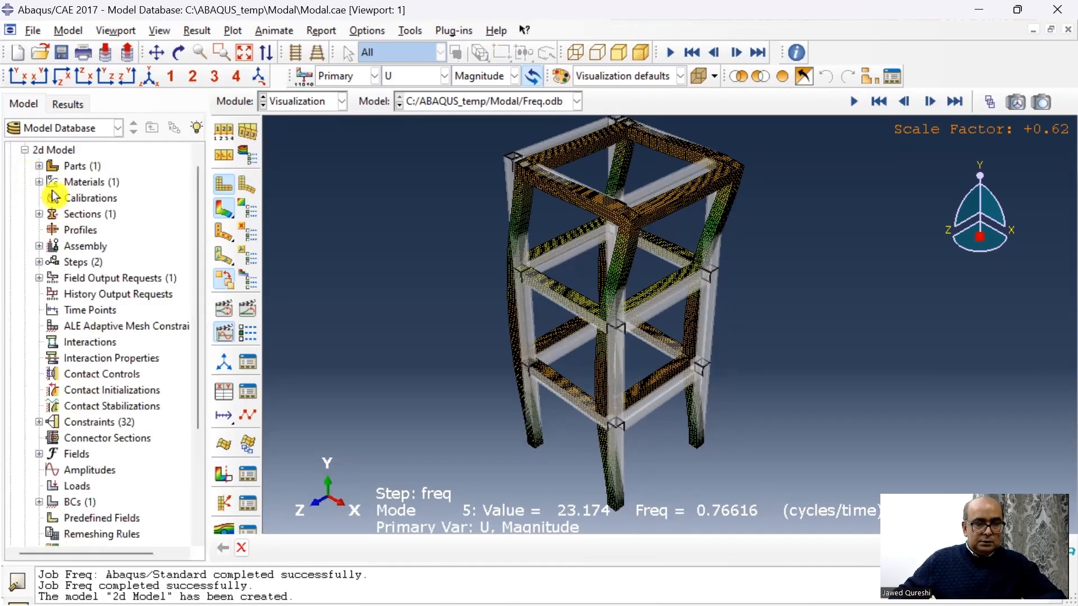
Step: Delete the Beam part from 2d Model
{"action": "left_click", "coordinate": [39, 166]}
{"action": "right_click", "coordinate": [79, 187]}
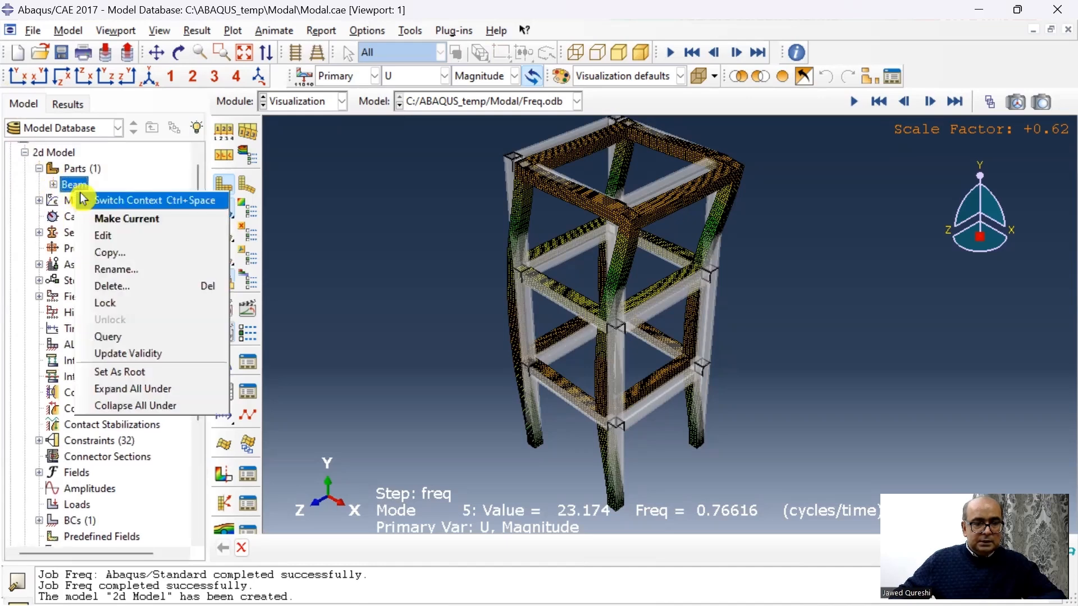
{"action": "left_click", "coordinate": [154, 287]}
{"action": "left_click", "coordinate": [498, 332]}
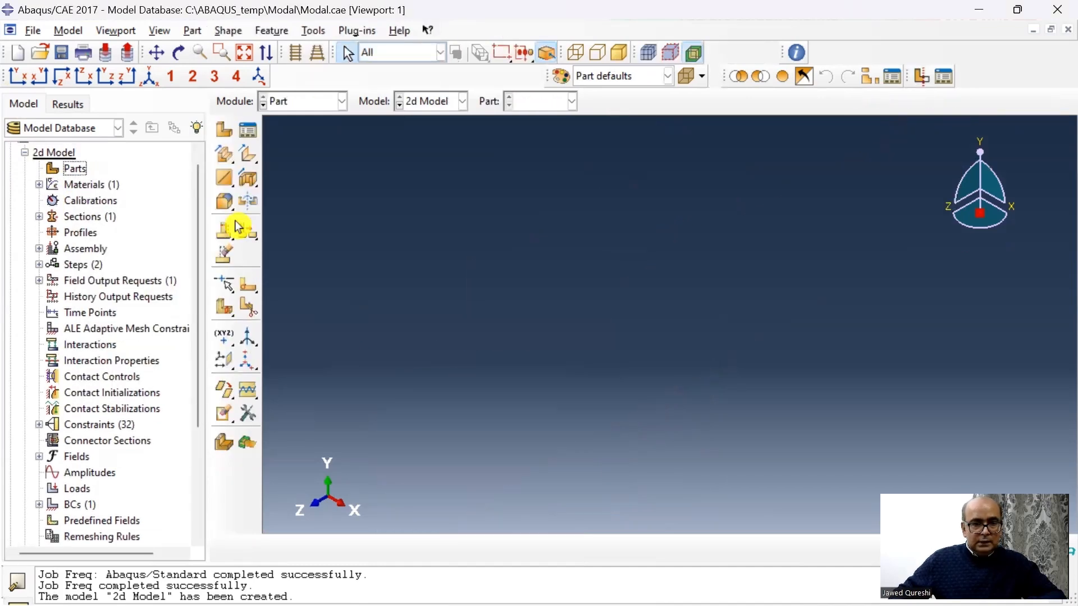
Step: Delete Section-1 from the sections of 2d Model
{"action": "left_click", "coordinate": [39, 218]}
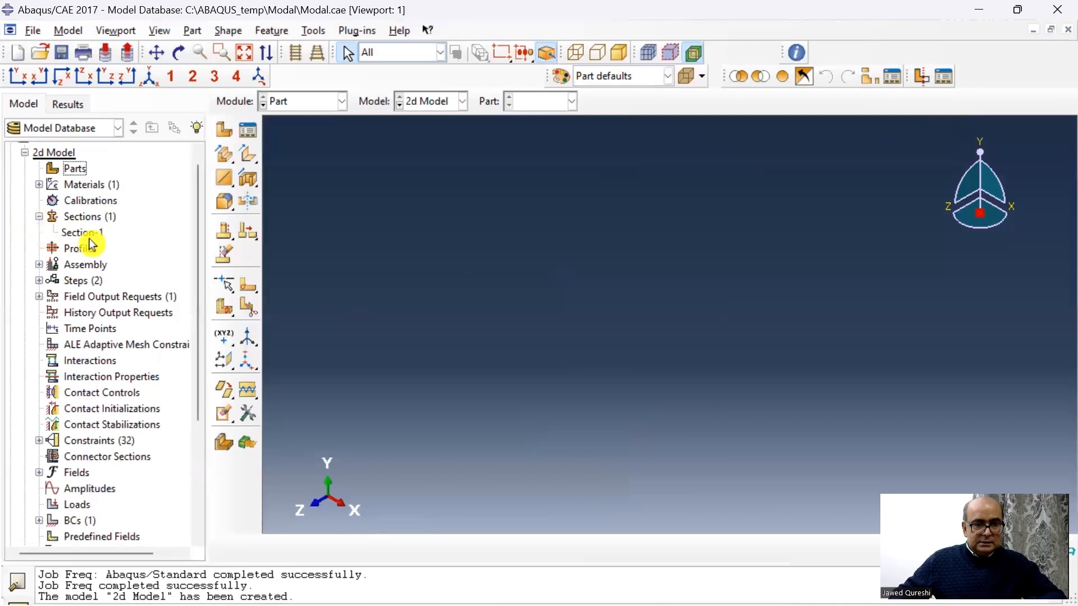
{"action": "left_click", "coordinate": [84, 233]}
{"action": "right_click", "coordinate": [85, 234]}
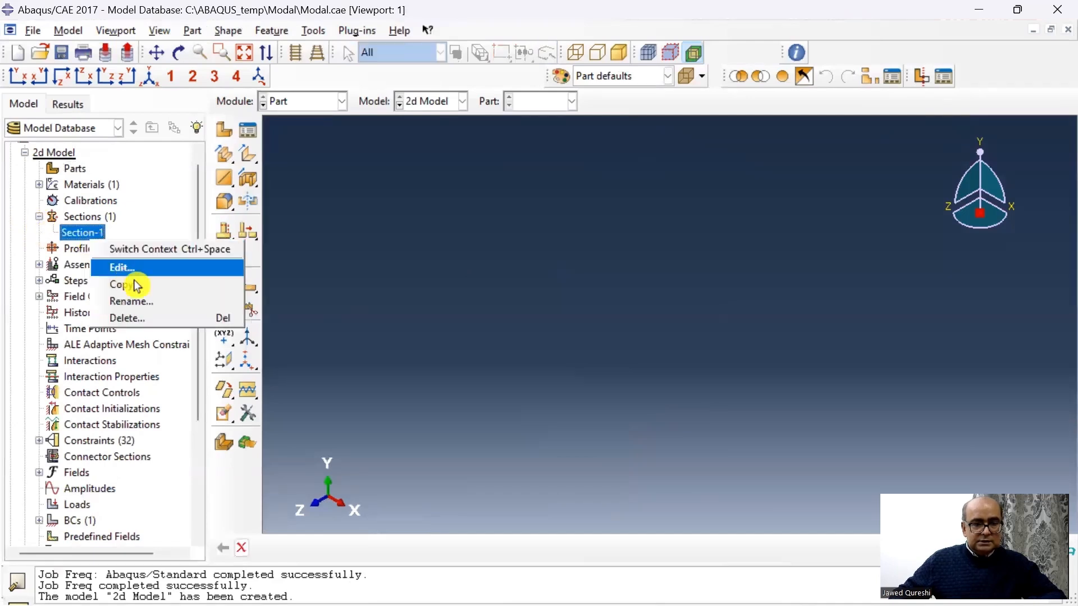
{"action": "left_click", "coordinate": [174, 319]}
{"action": "key", "text": "Return"}
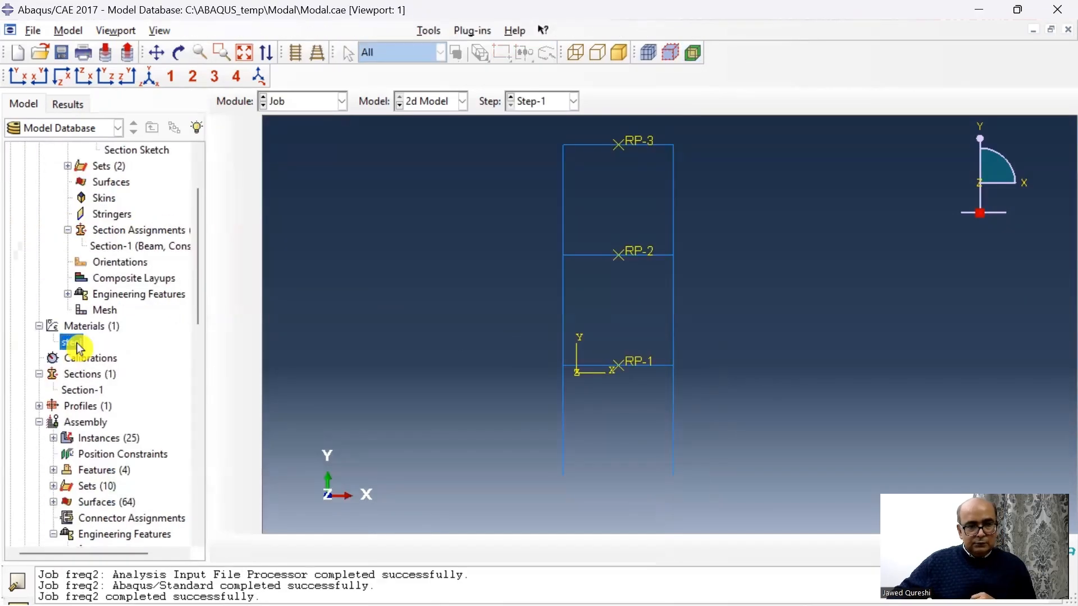
Step: Remove the Density and Plastic behaviors from the steel material, keeping only Elastic
{"action": "double_click", "coordinate": [72, 341]}
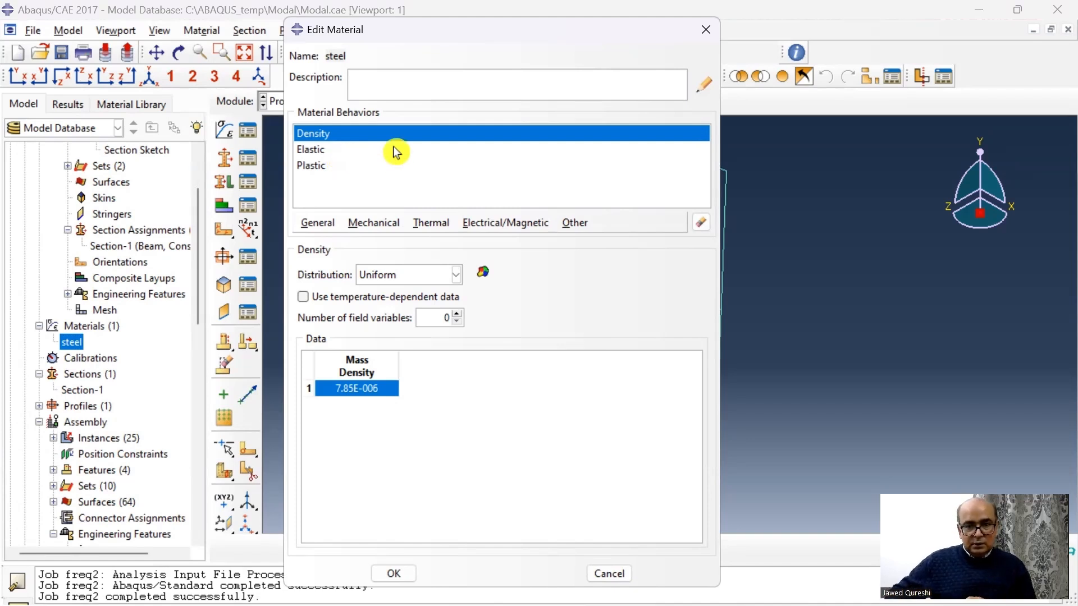
{"action": "left_click", "coordinate": [696, 229]}
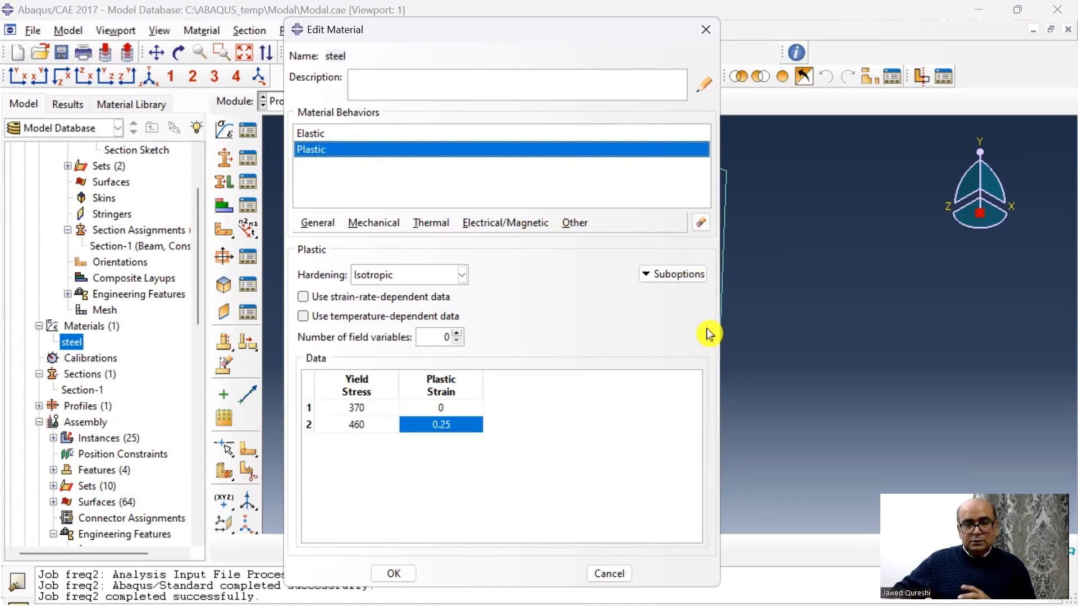
{"action": "left_click", "coordinate": [701, 223]}
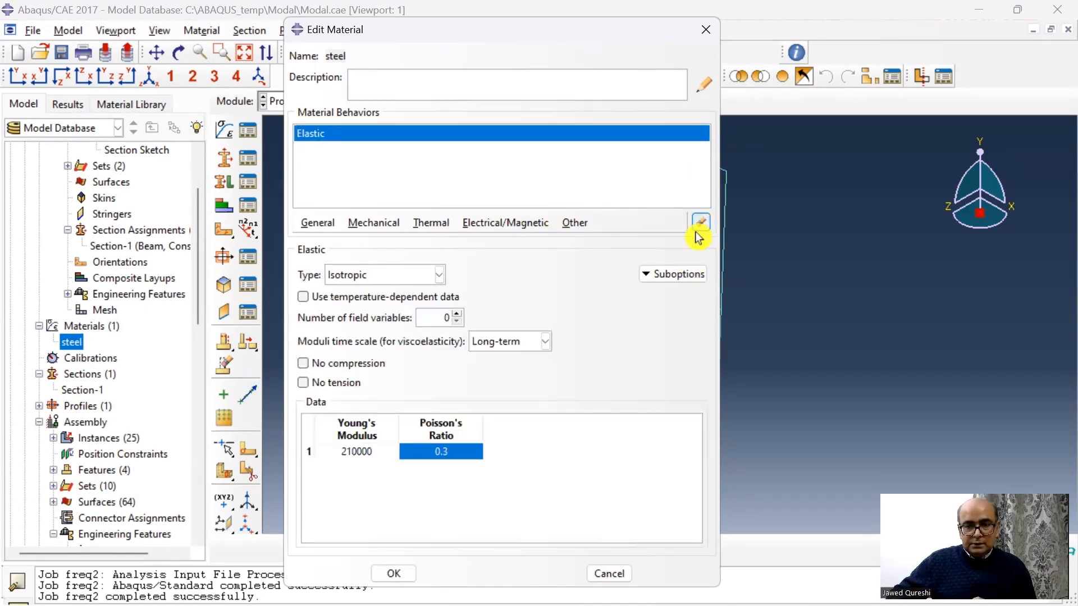
{"action": "left_click", "coordinate": [393, 574]}
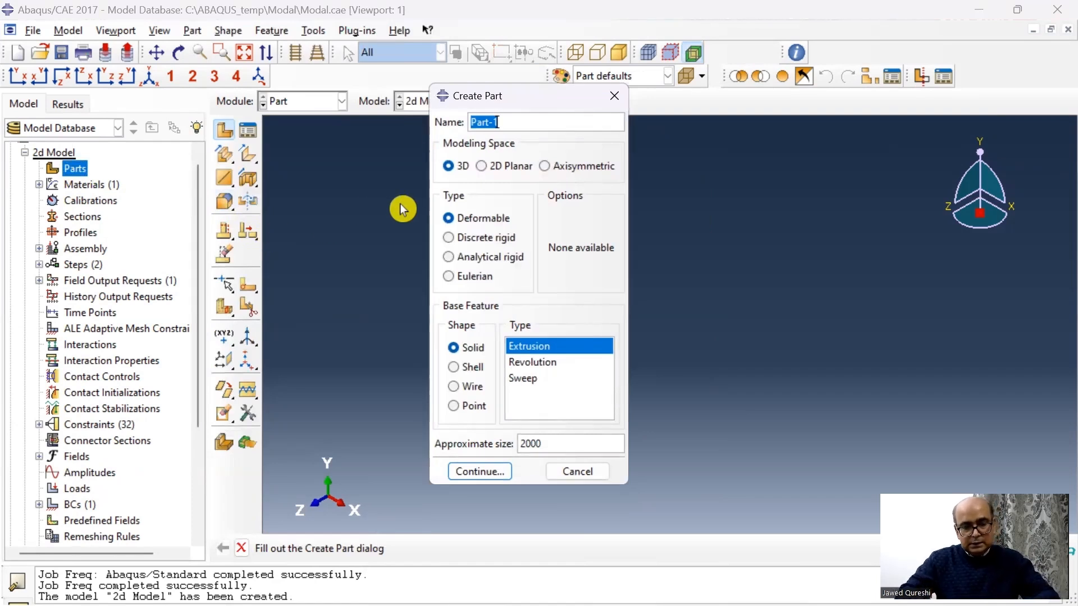
Step: Create a 2D planar deformable wire part named beam2d with an approximate size of 2000
{"action": "type", "text": "beam"}
{"action": "left_click", "coordinate": [481, 166]}
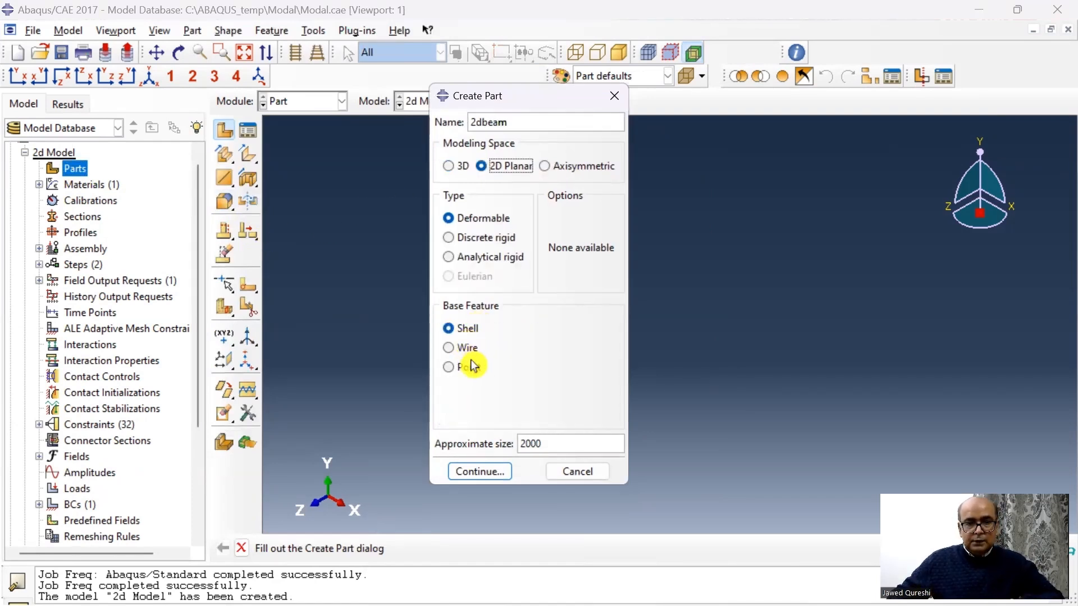
{"action": "left_click", "coordinate": [466, 347]}
{"action": "left_click", "coordinate": [476, 473]}
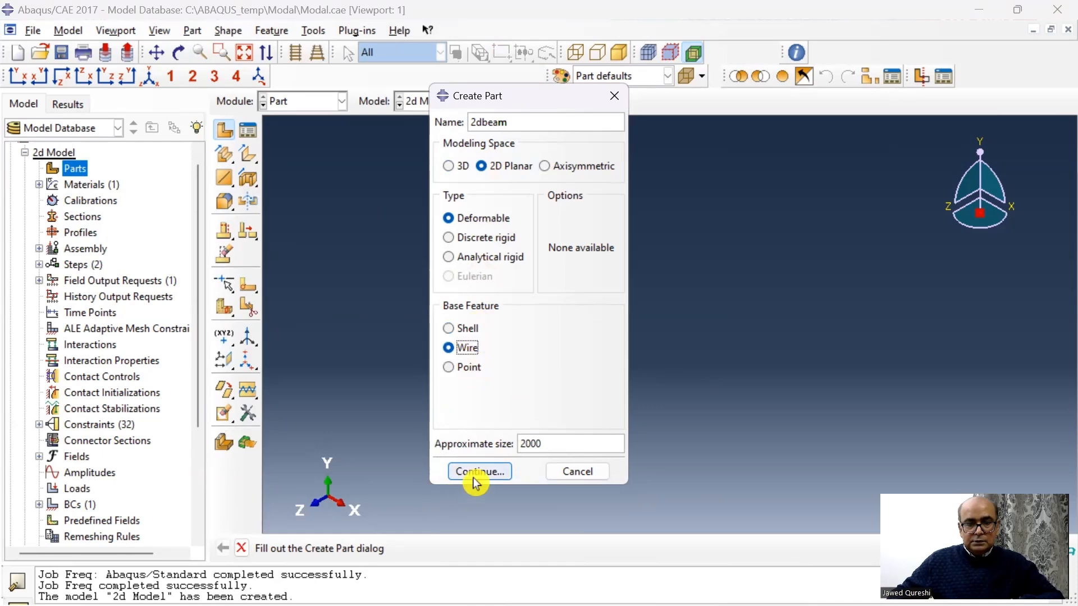
Step: Sketch the frame's lowest storey as two vertical columns about 200 high joined by a horizontal beam about 350 long
{"action": "left_click", "coordinate": [254, 131]}
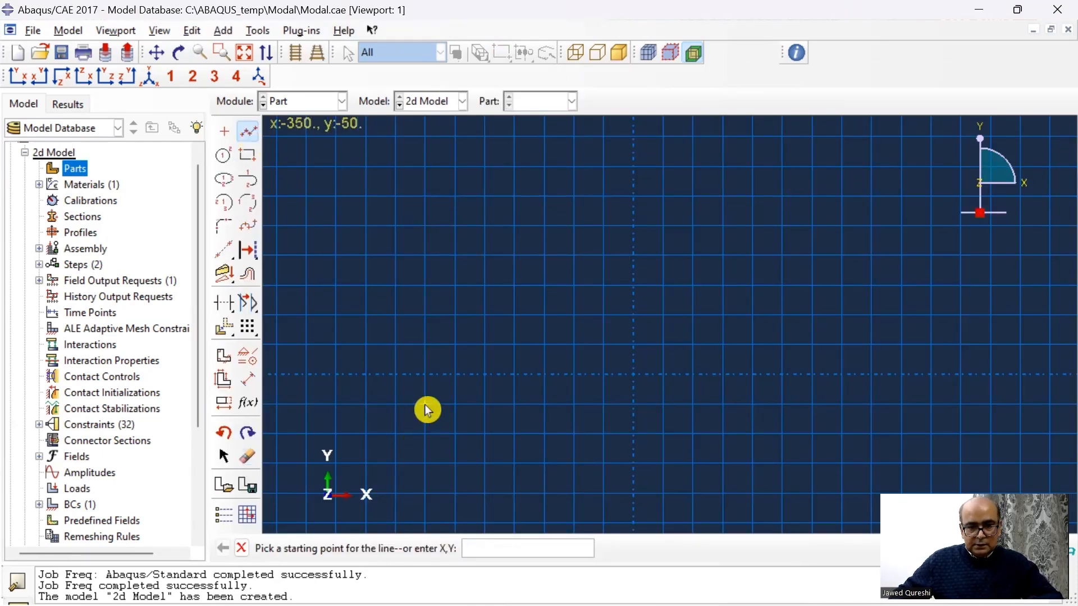
{"action": "left_click", "coordinate": [425, 404]}
{"action": "left_click", "coordinate": [425, 285]}
{"action": "left_click", "coordinate": [634, 286]}
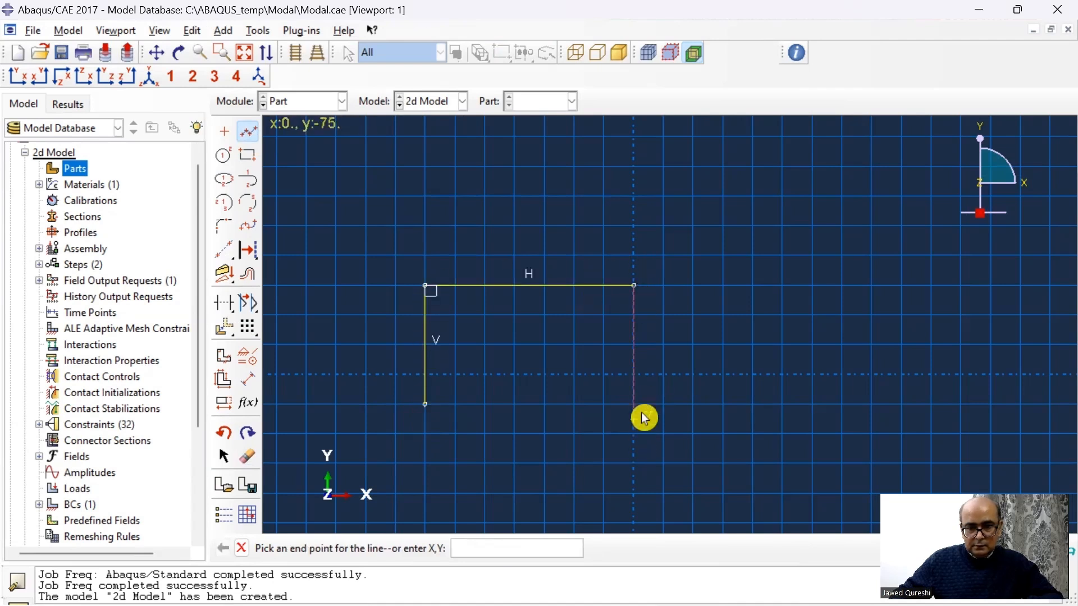
{"action": "left_click", "coordinate": [634, 404]}
{"action": "key", "text": "Escape"}
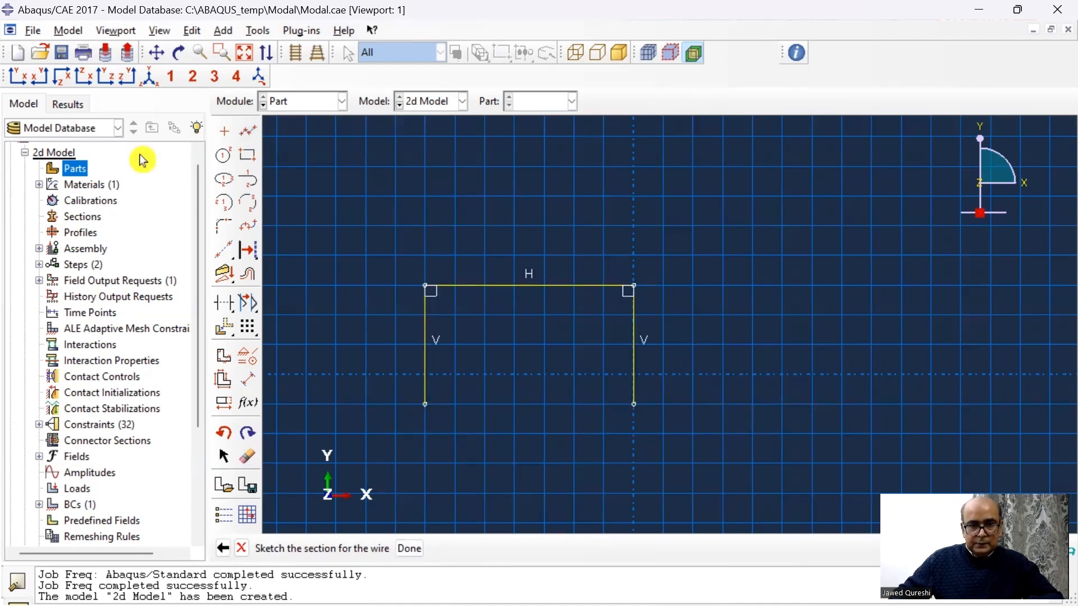
Step: Sketch the second storey on the first beam's ends, with columns about 137.5 high and a connecting beam
{"action": "left_click", "coordinate": [248, 132]}
{"action": "left_click", "coordinate": [425, 285]}
{"action": "left_click", "coordinate": [425, 204]}
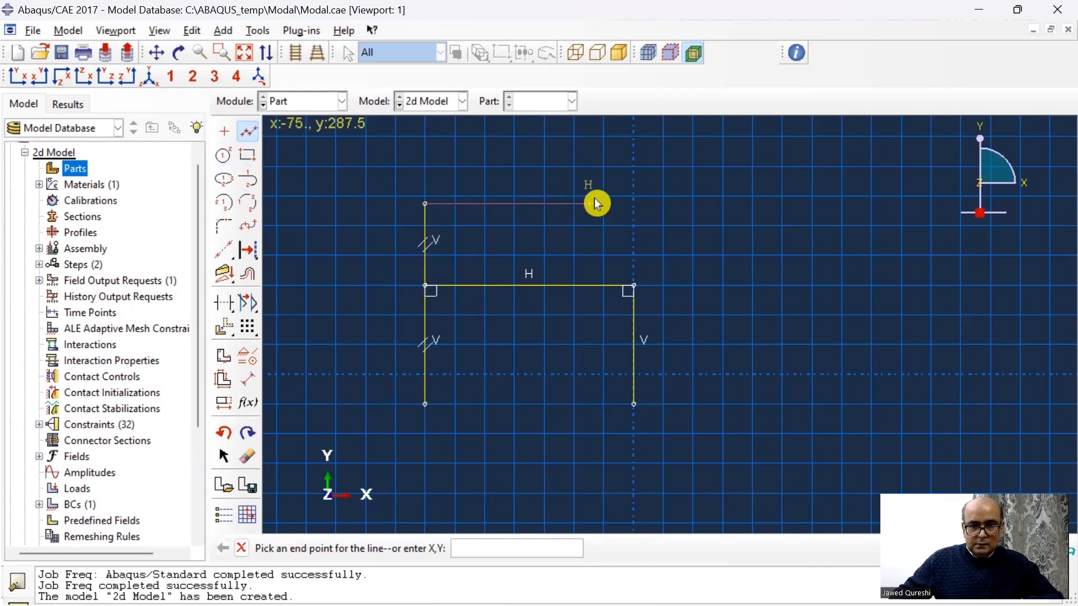
{"action": "left_click", "coordinate": [634, 203]}
{"action": "left_click", "coordinate": [634, 285]}
{"action": "right_click", "coordinate": [699, 247]}
{"action": "left_click", "coordinate": [736, 328]}
Step: Sketch the third storey above the second beam, with columns about 87.5 high and a closing beam
{"action": "left_click", "coordinate": [250, 133]}
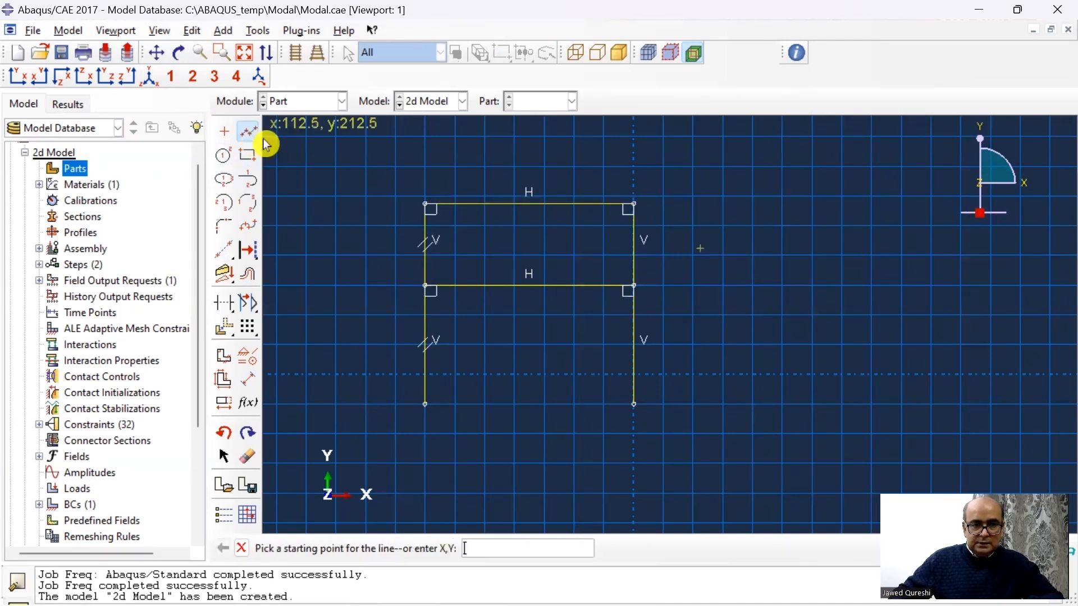
{"action": "left_click", "coordinate": [425, 203]}
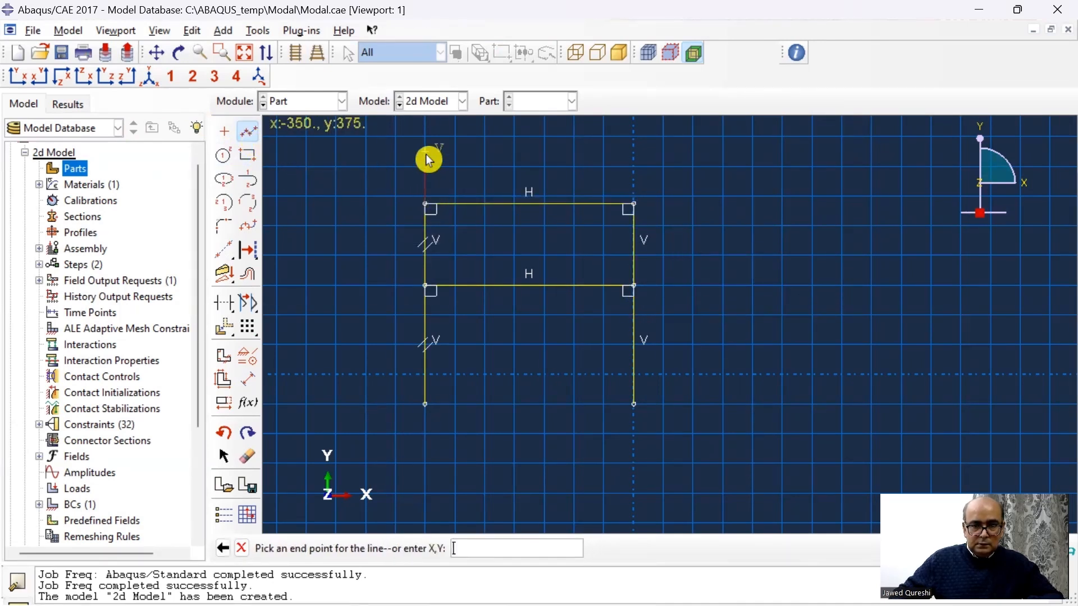
{"action": "left_click", "coordinate": [425, 152]}
{"action": "left_click", "coordinate": [633, 151]}
{"action": "left_click", "coordinate": [633, 203]}
{"action": "right_click", "coordinate": [663, 182]}
{"action": "left_click", "coordinate": [702, 262]}
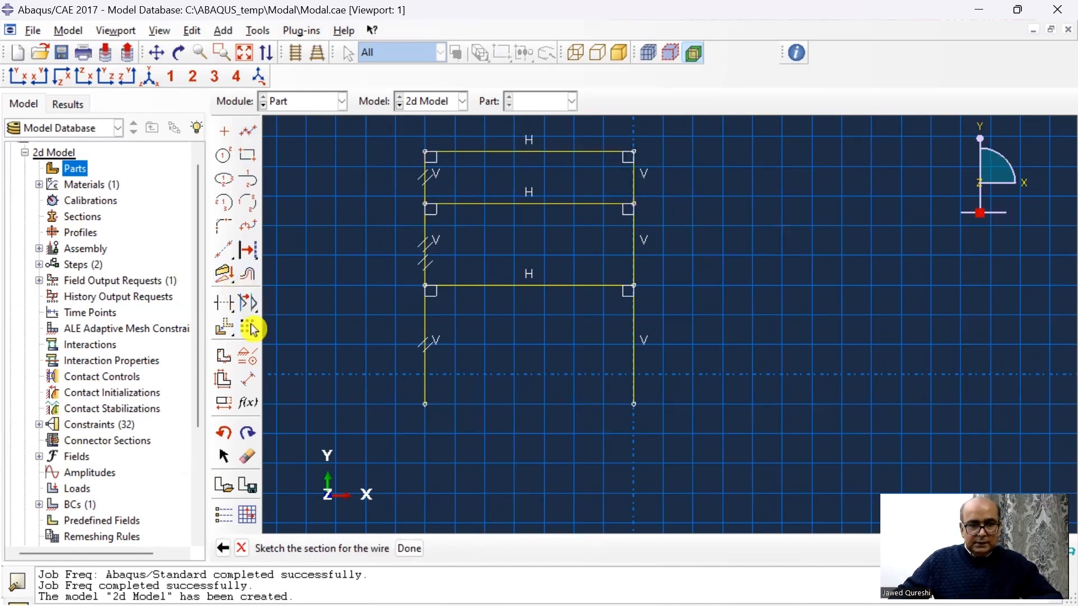
Step: Apply an equal length constraint to all six column lines of the frame sketch
{"action": "left_click", "coordinate": [242, 363]}
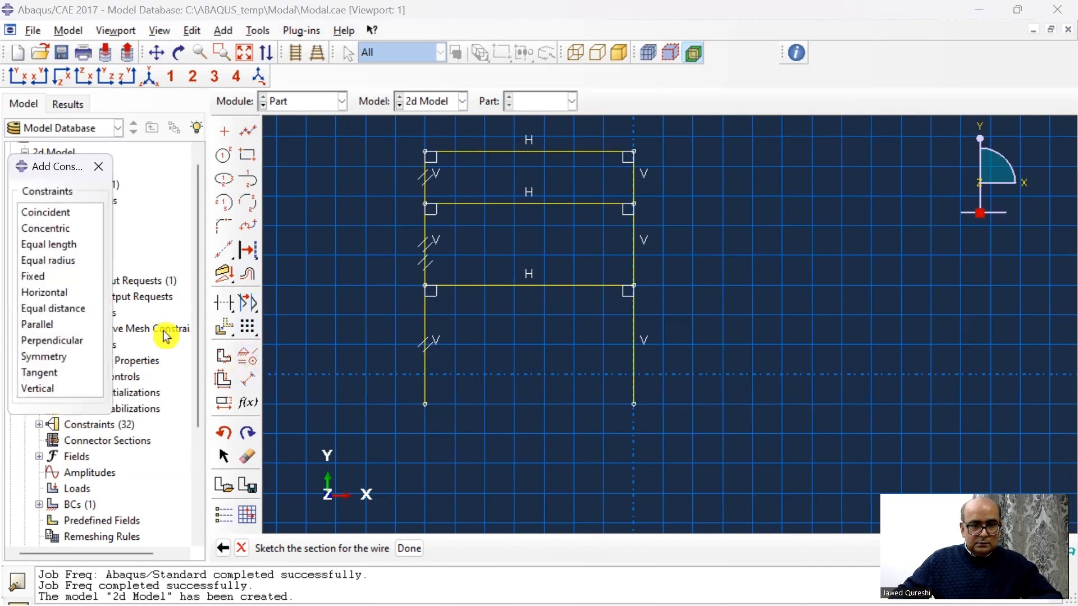
{"action": "left_click", "coordinate": [76, 247]}
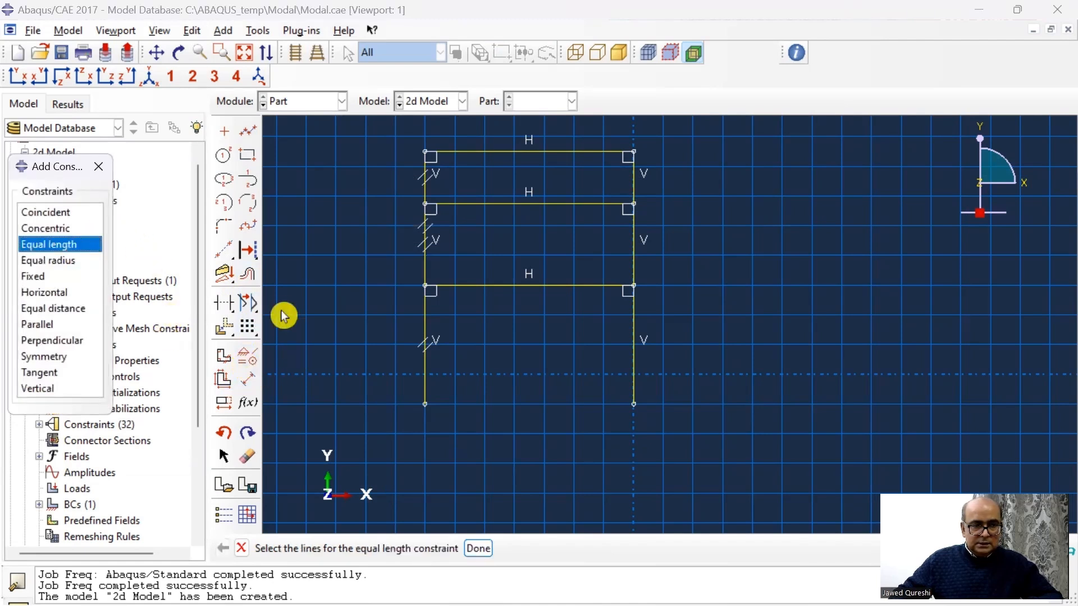
{"action": "left_click", "coordinate": [427, 375]}
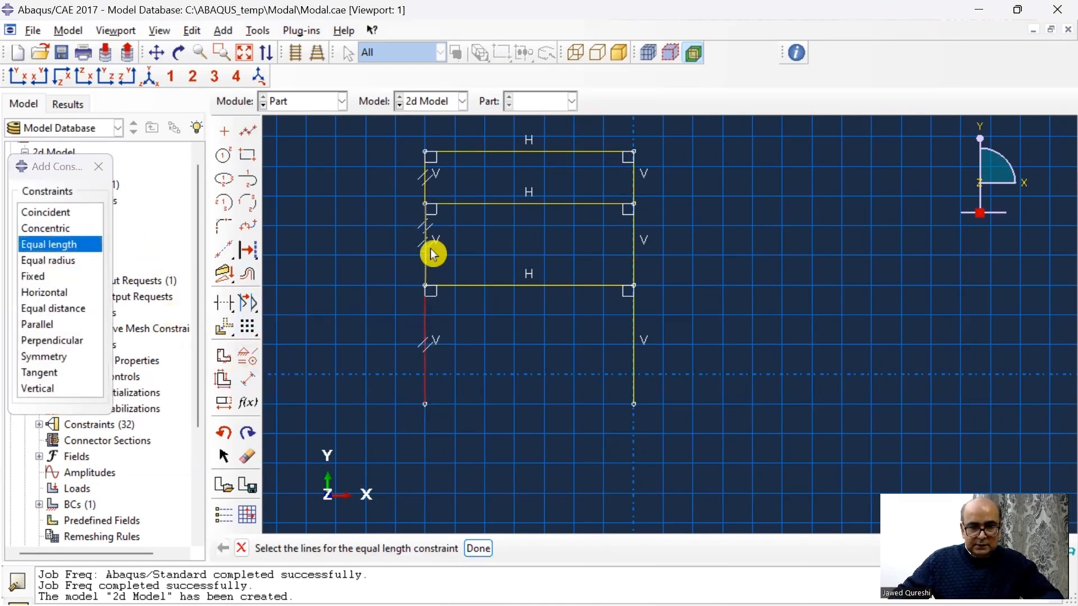
{"action": "left_click", "coordinate": [426, 179]}
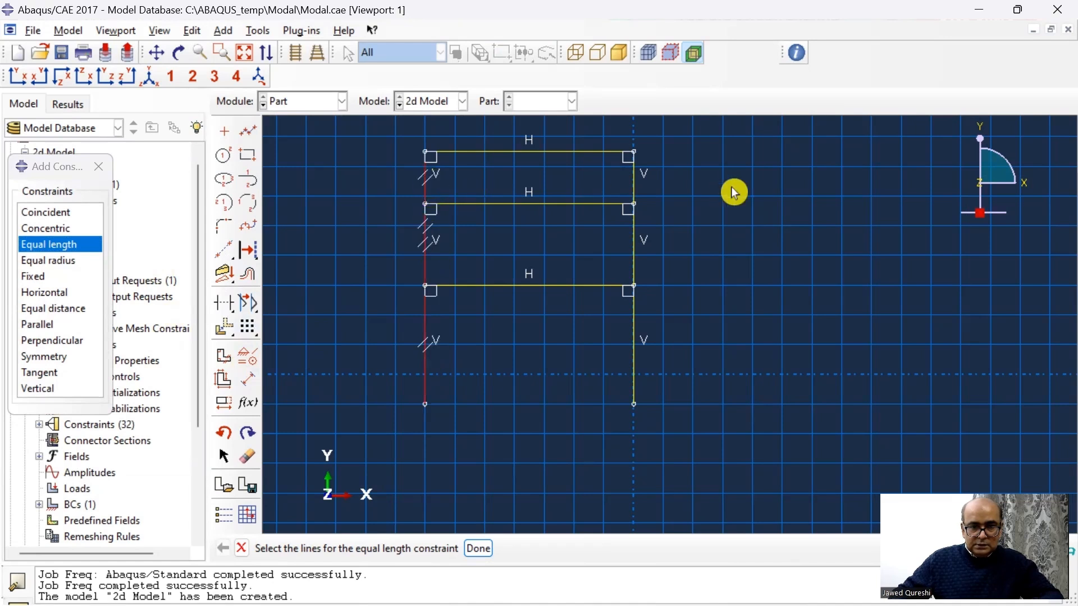
{"action": "left_click", "coordinate": [634, 181]}
{"action": "left_click", "coordinate": [634, 243]}
{"action": "left_click", "coordinate": [638, 343]}
{"action": "left_click", "coordinate": [478, 548]}
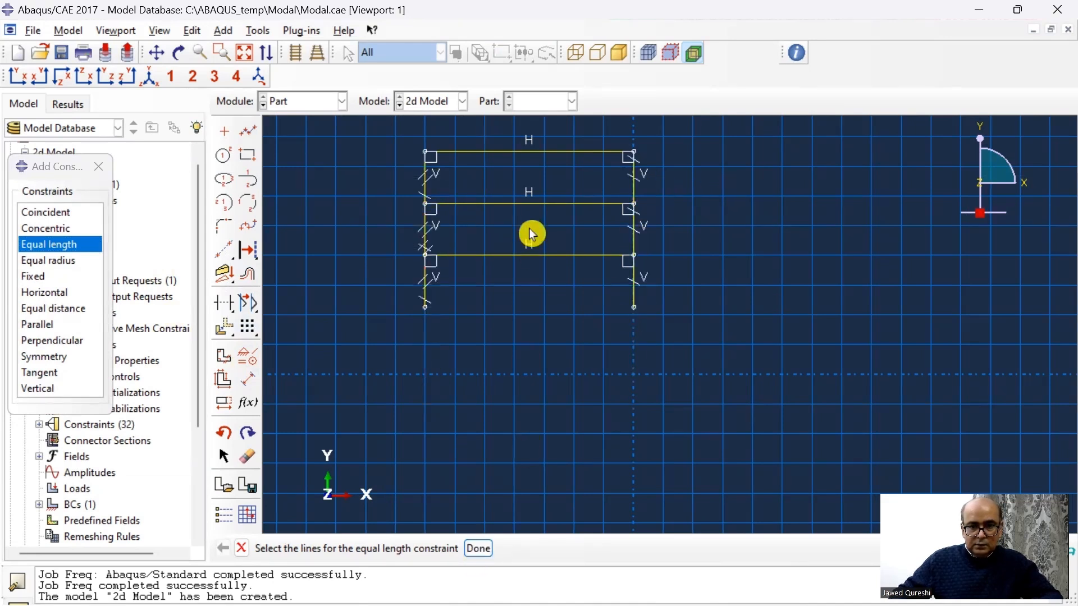
Step: Apply an equal length constraint to the three horizontal beam lines
{"action": "left_click", "coordinate": [526, 256]}
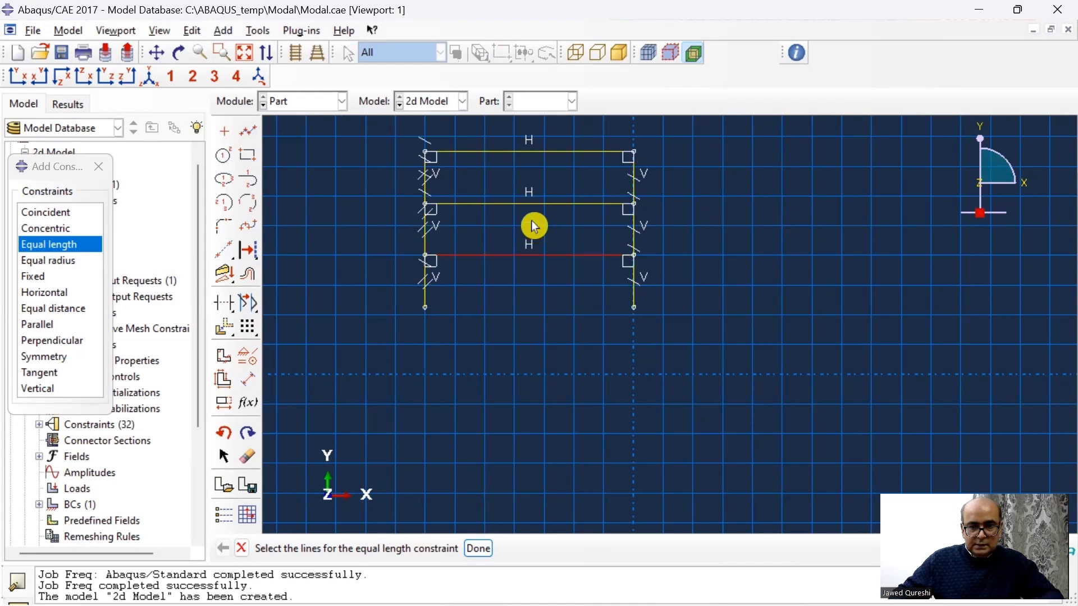
{"action": "left_click", "coordinate": [535, 204]}
{"action": "left_click", "coordinate": [552, 160]}
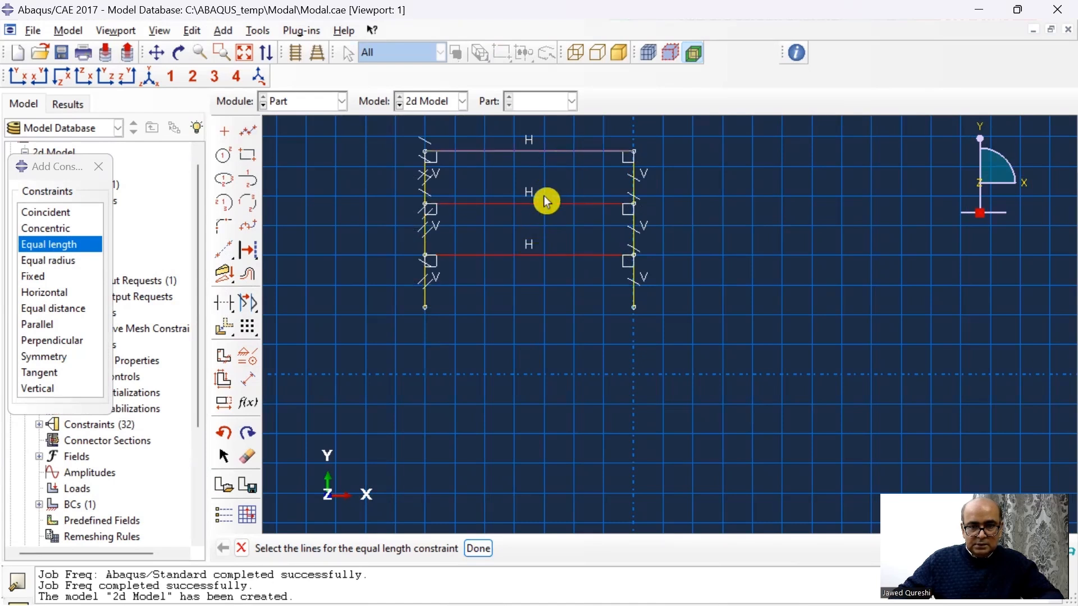
{"action": "left_click", "coordinate": [478, 549]}
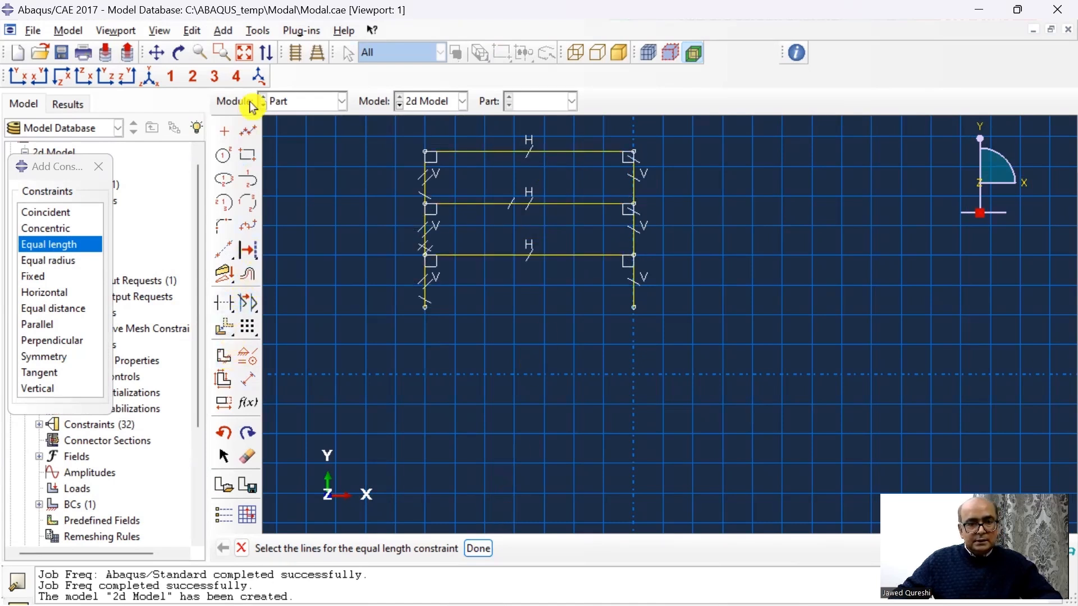
Step: Dimension the lowest left column line and set its length to 3000
{"action": "left_click", "coordinate": [248, 379]}
{"action": "left_click", "coordinate": [425, 292]}
{"action": "left_click", "coordinate": [417, 309]}
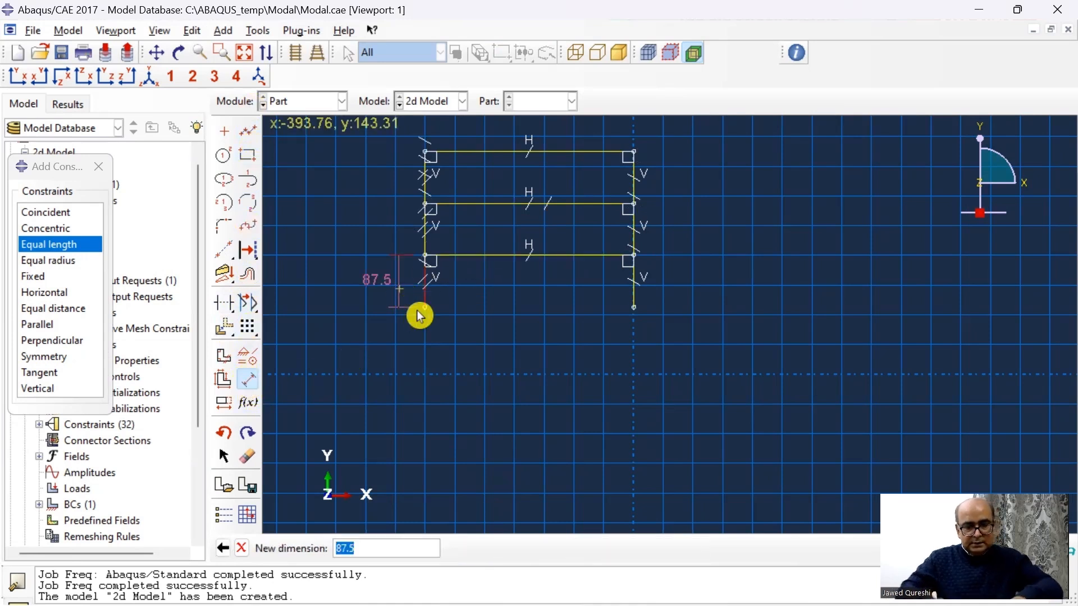
{"action": "type", "text": "3000"}
{"action": "key", "text": "Return"}
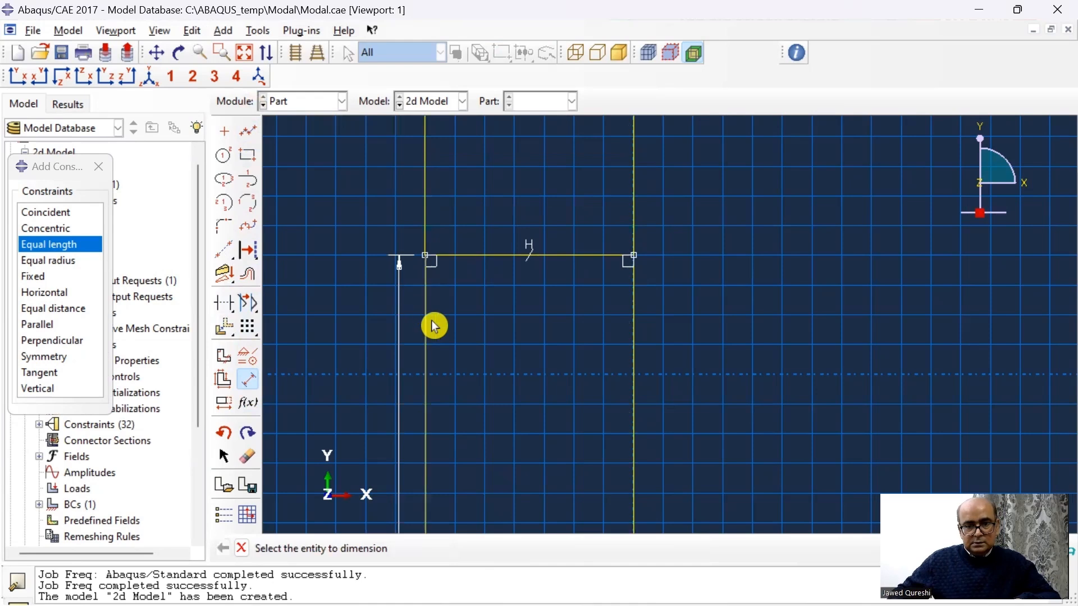
Step: Dimension the lowest beam line at 3000 and finish the wire sketch
{"action": "left_click", "coordinate": [525, 263]}
{"action": "left_click", "coordinate": [526, 310]}
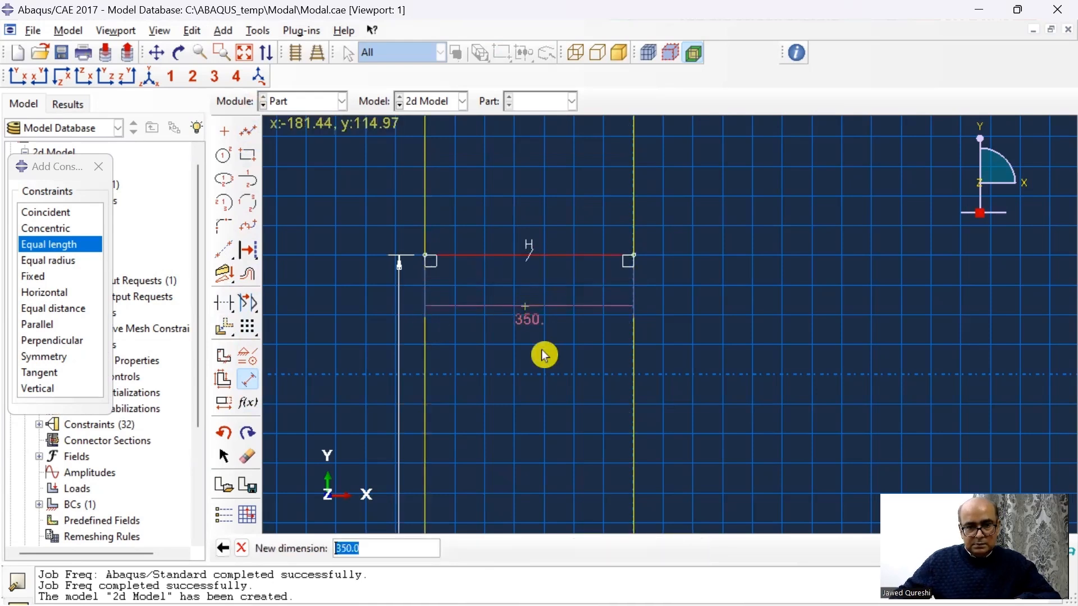
{"action": "type", "text": "3000"}
{"action": "key", "text": "Return"}
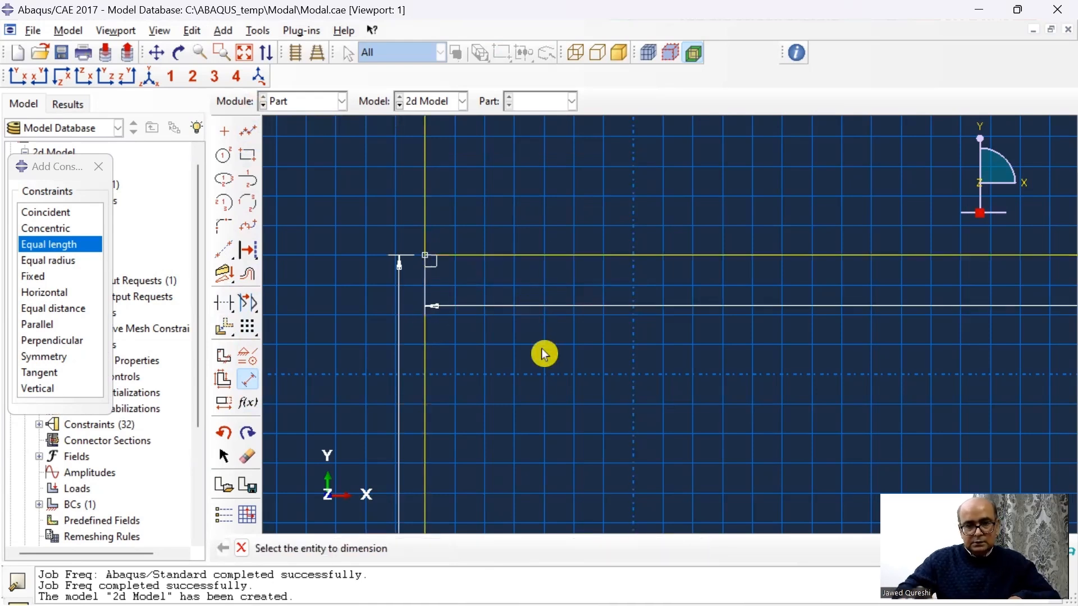
{"action": "middle_click", "coordinate": [543, 354]}
{"action": "middle_click", "coordinate": [532, 342]}
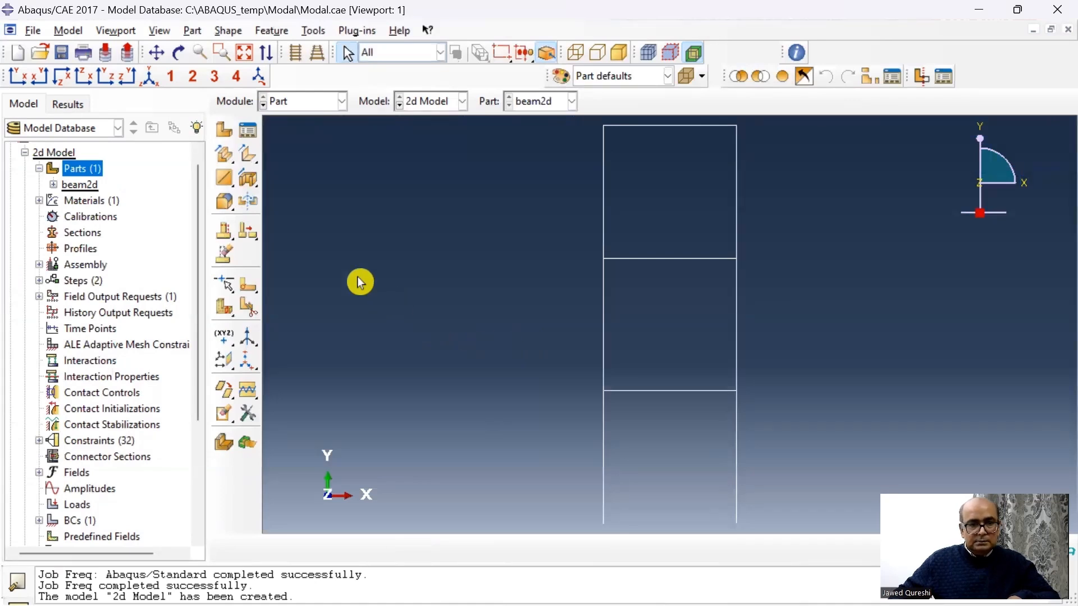
Step: Create a section named Section-1 with category Beam and type Beam
{"action": "double_click", "coordinate": [84, 232]}
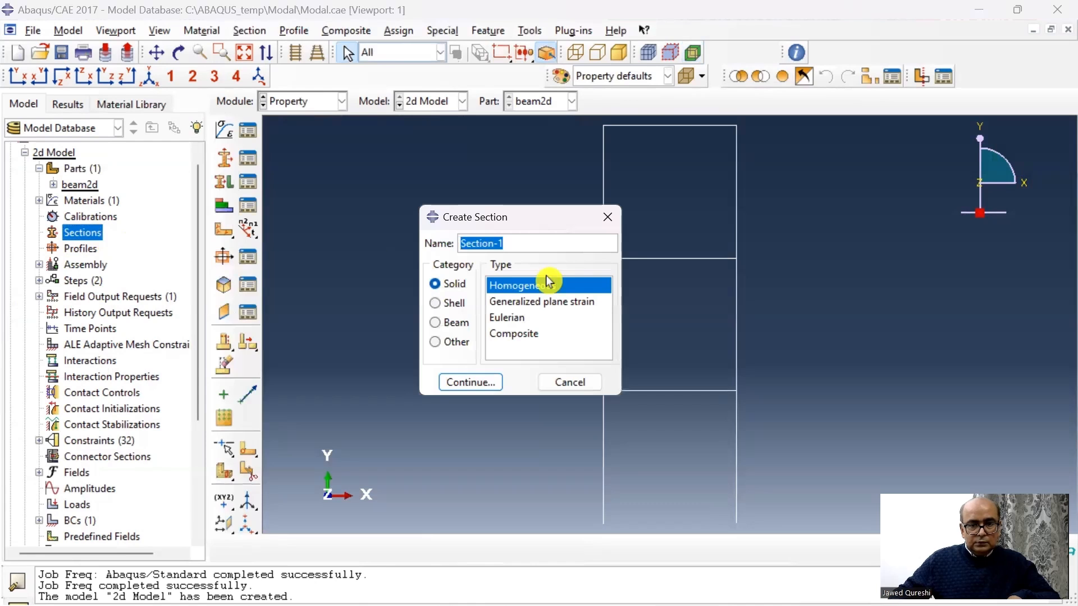
{"action": "left_click", "coordinate": [457, 324]}
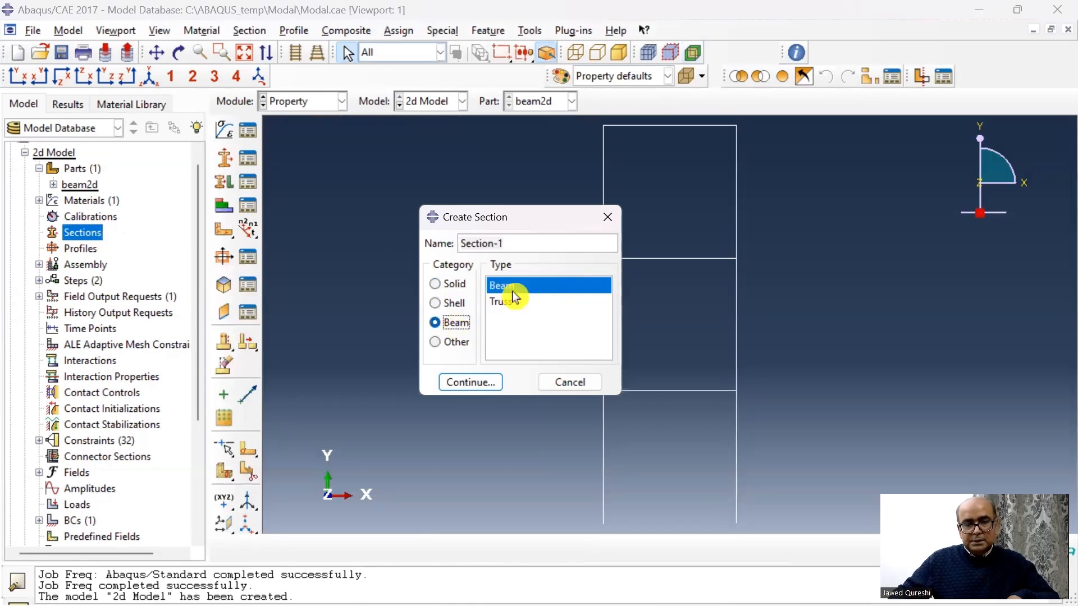
{"action": "left_click", "coordinate": [472, 384]}
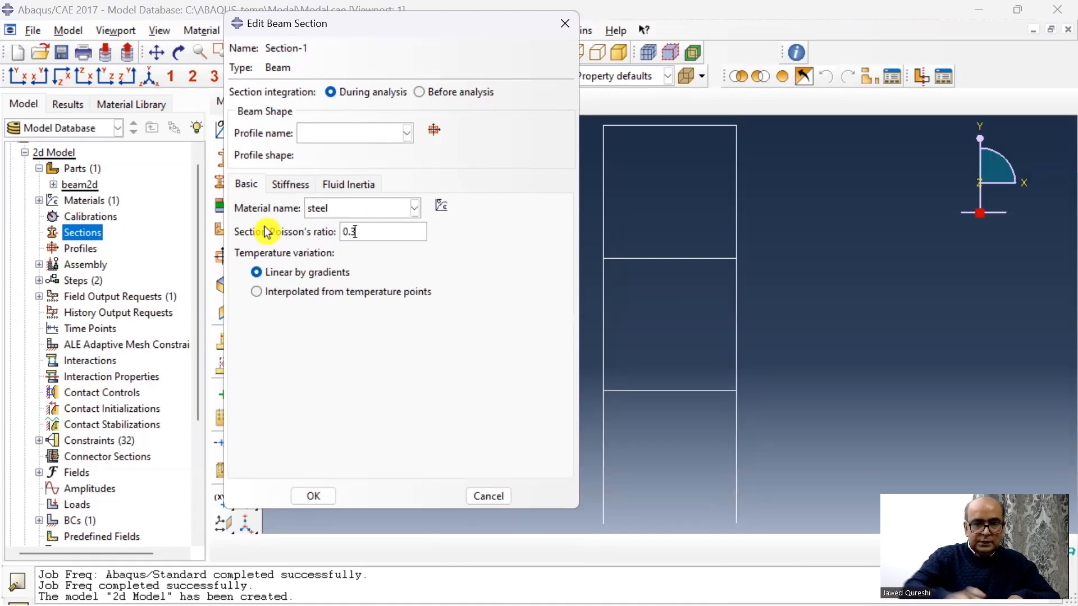
Step: Create a box profile 300 wide and 300 high with uniform thickness 25, and complete the beam section with it
{"action": "left_click", "coordinate": [433, 130]}
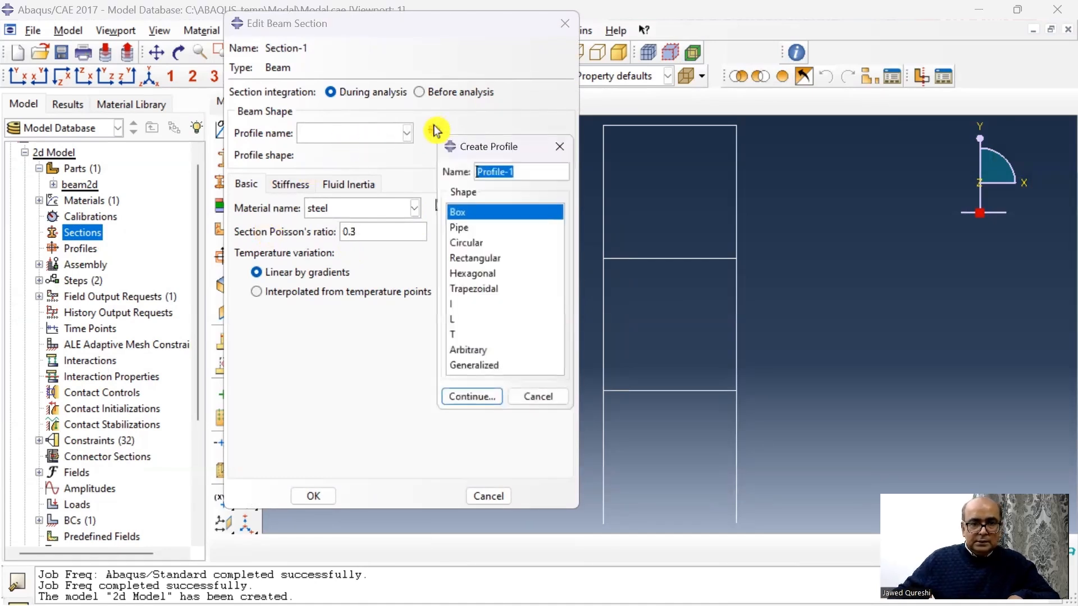
{"action": "left_click", "coordinate": [472, 403]}
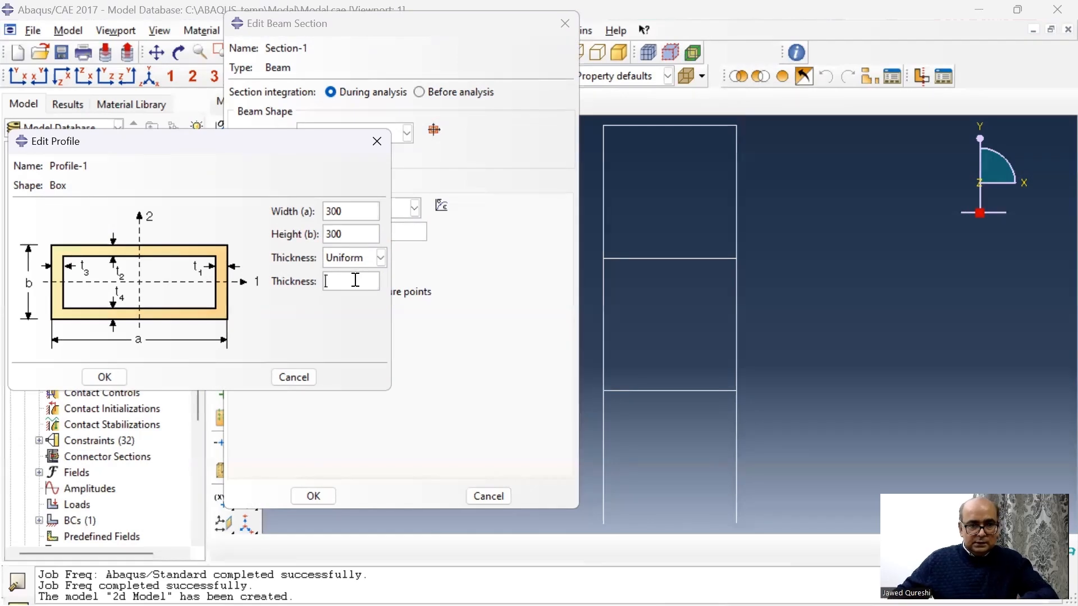
{"action": "type", "text": "5"}
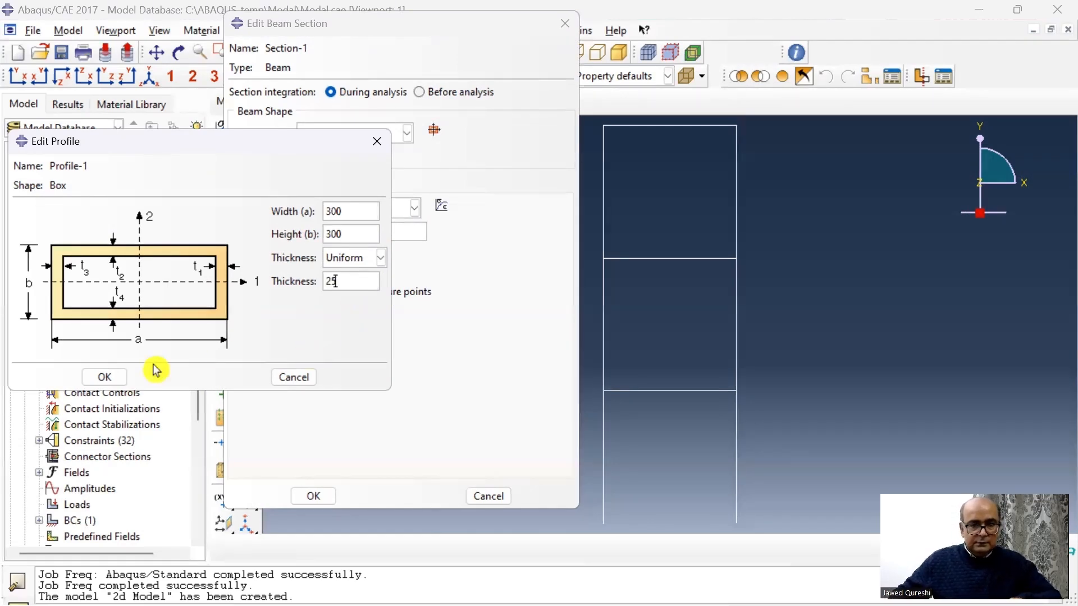
{"action": "left_click", "coordinate": [104, 376]}
{"action": "left_click", "coordinate": [313, 496]}
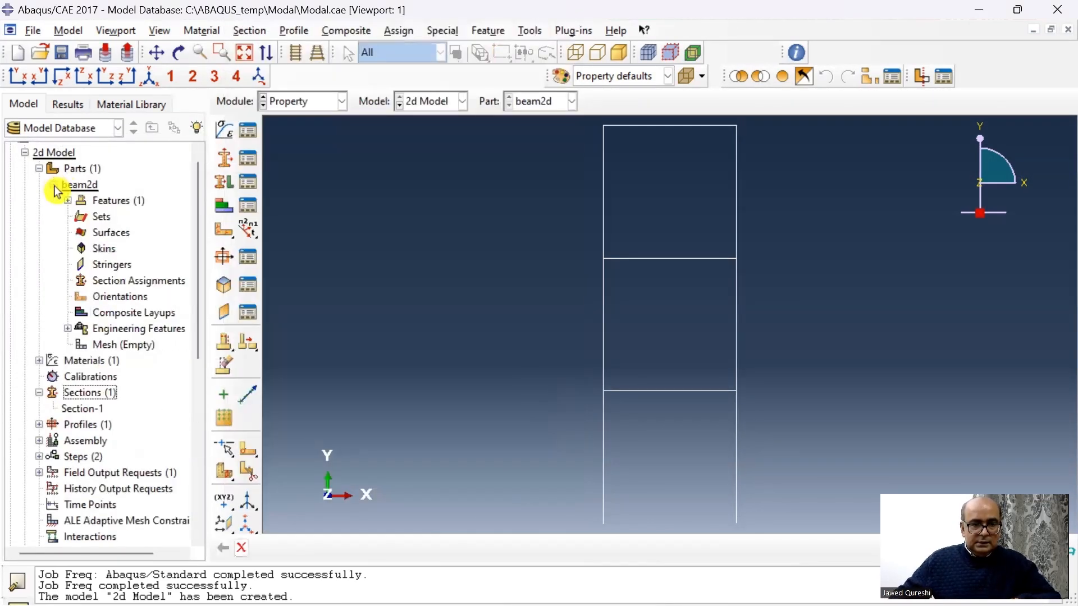
Step: Assign Section-1 to all lines of the beam2d frame
{"action": "double_click", "coordinate": [133, 287]}
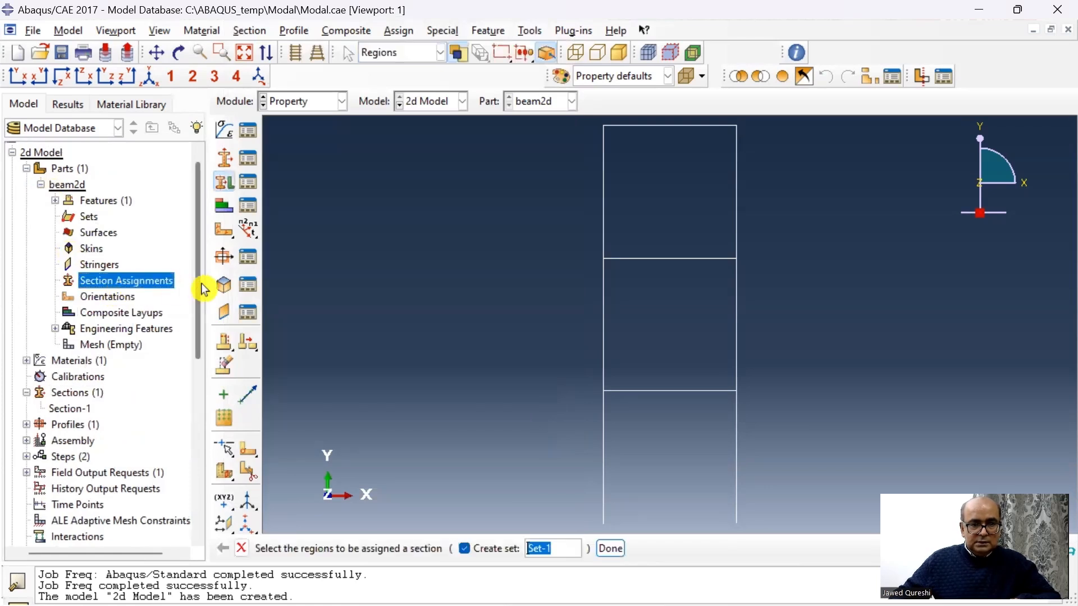
{"action": "scroll", "coordinate": [471, 303], "scroll_direction": "down", "scroll_amount": 2}
{"action": "left_click_drag", "start_coordinate": [546, 321], "coordinate": [501, 138]}
{"action": "middle_click", "coordinate": [525, 341]}
{"action": "left_click", "coordinate": [256, 403]}
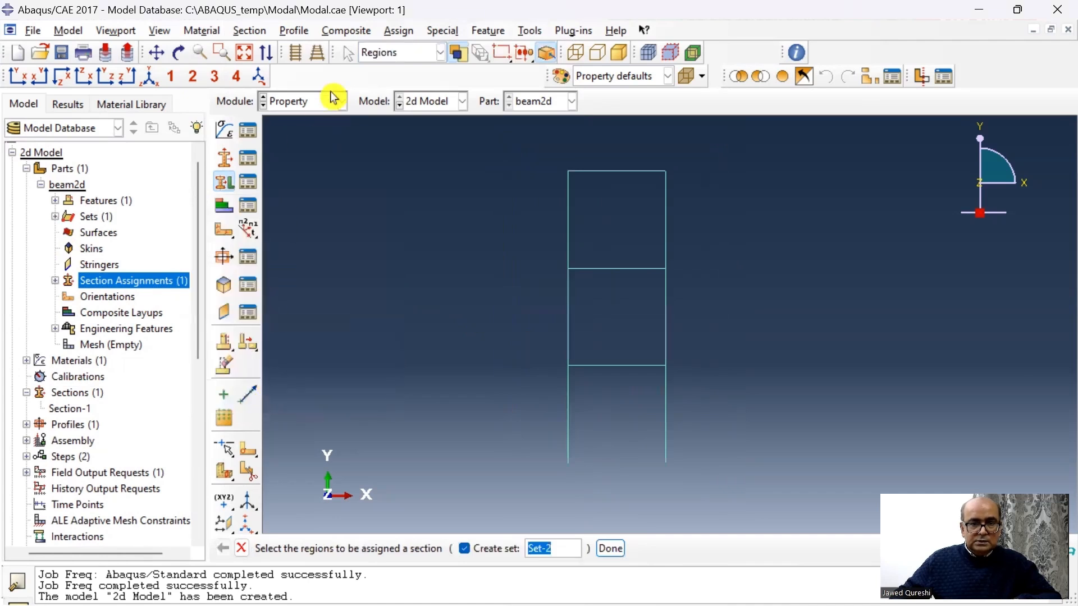
Step: Assign a beam section orientation to all frame lines, accepting the default n1 direction
{"action": "left_click", "coordinate": [154, 82]}
{"action": "left_click", "coordinate": [400, 32]}
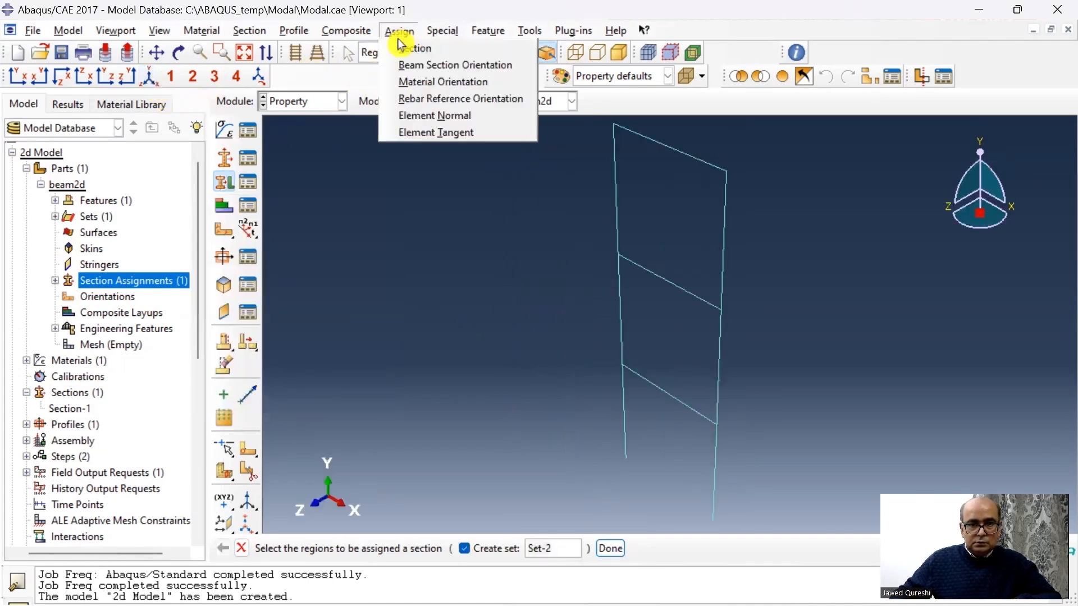
{"action": "left_click", "coordinate": [409, 65]}
{"action": "left_click_drag", "start_coordinate": [747, 470], "coordinate": [386, 151]}
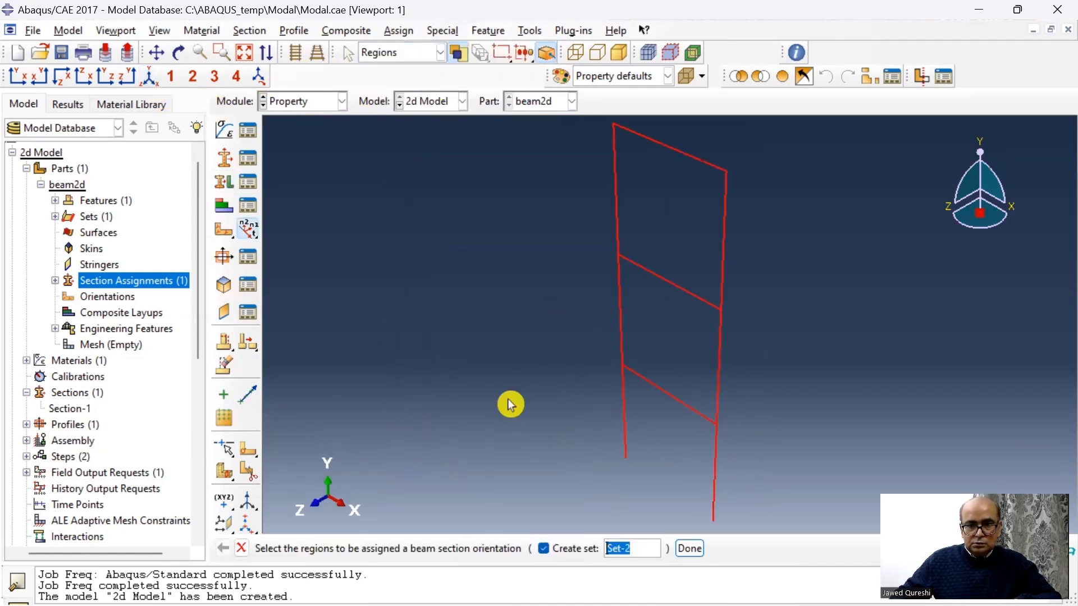
{"action": "left_click", "coordinate": [690, 548]}
{"action": "key", "text": "Return"}
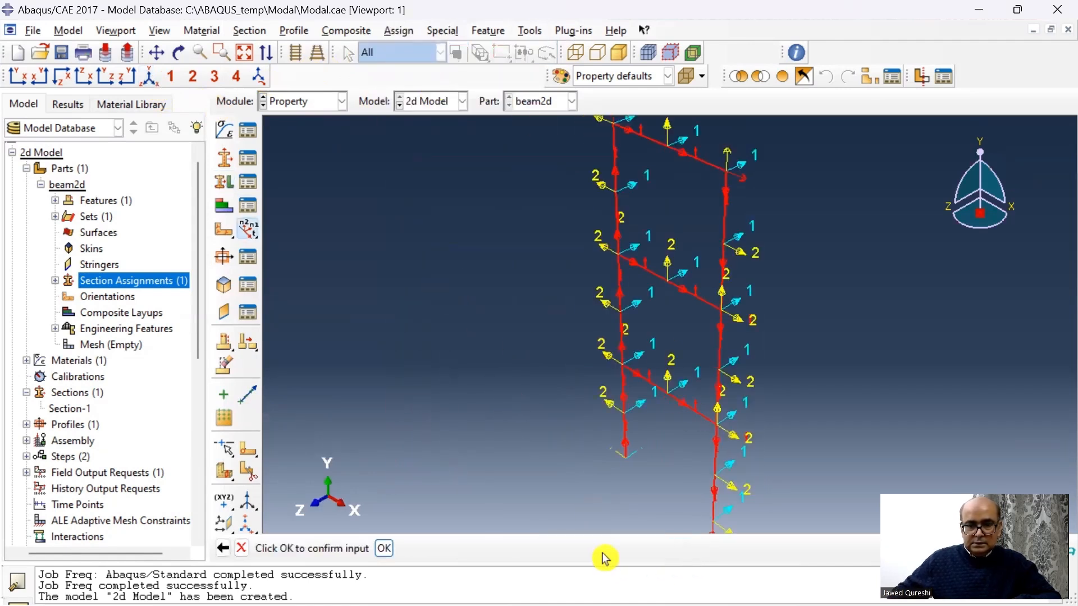
{"action": "left_click", "coordinate": [387, 550]}
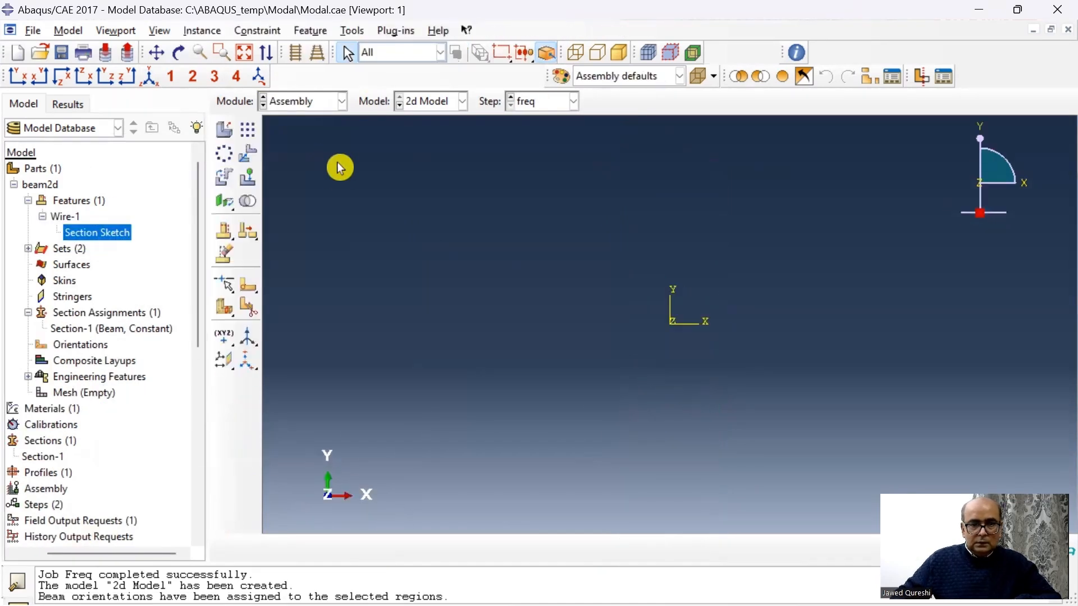
Step: Create a dependent instance of the beam2d part in the assembly
{"action": "left_click", "coordinate": [226, 132]}
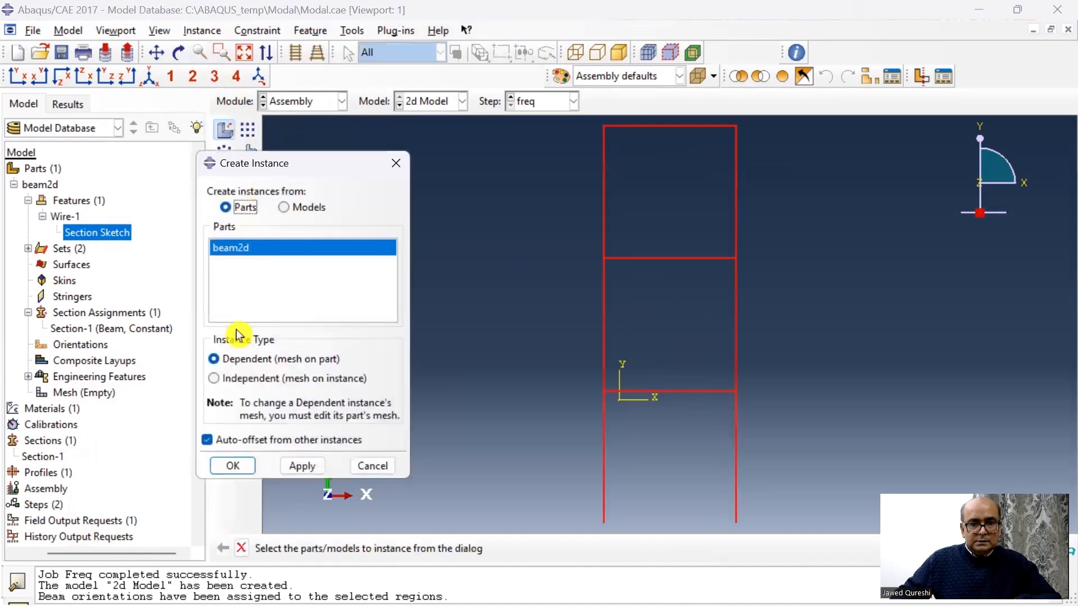
{"action": "left_click", "coordinate": [232, 465]}
Step: Delete the analysis step that follows the Initial step, including its dependent objects
{"action": "left_click", "coordinate": [325, 101]}
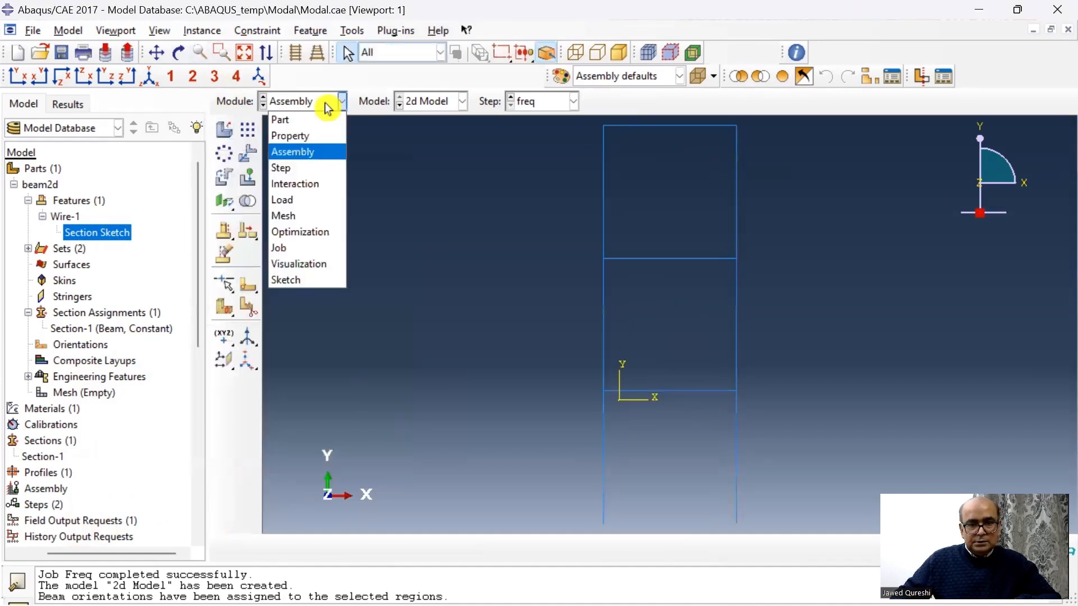
{"action": "left_click", "coordinate": [314, 169]}
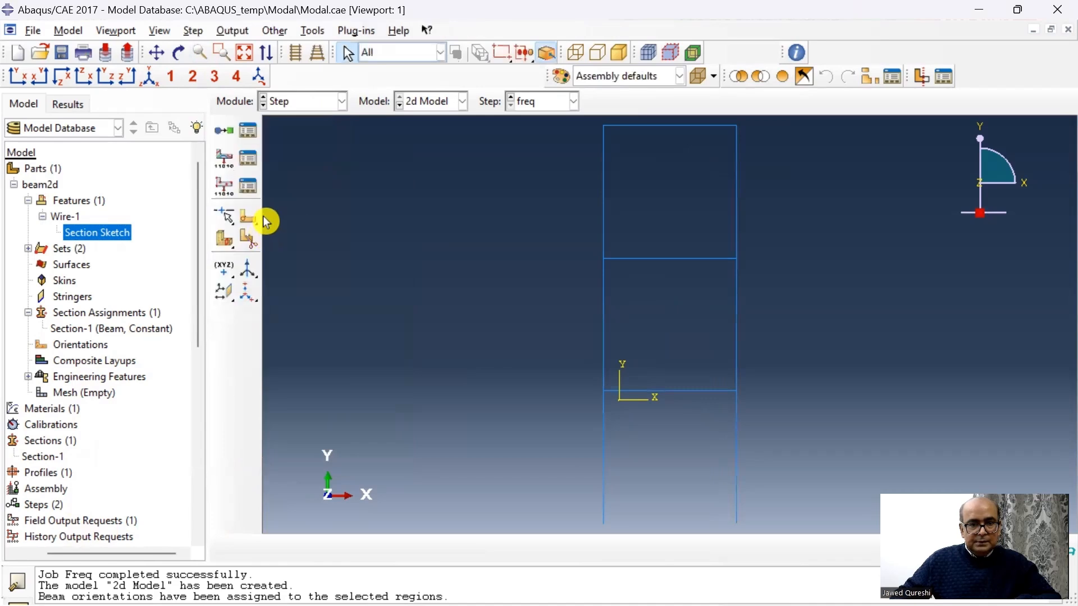
{"action": "right_click", "coordinate": [91, 298]}
{"action": "left_click", "coordinate": [168, 395]}
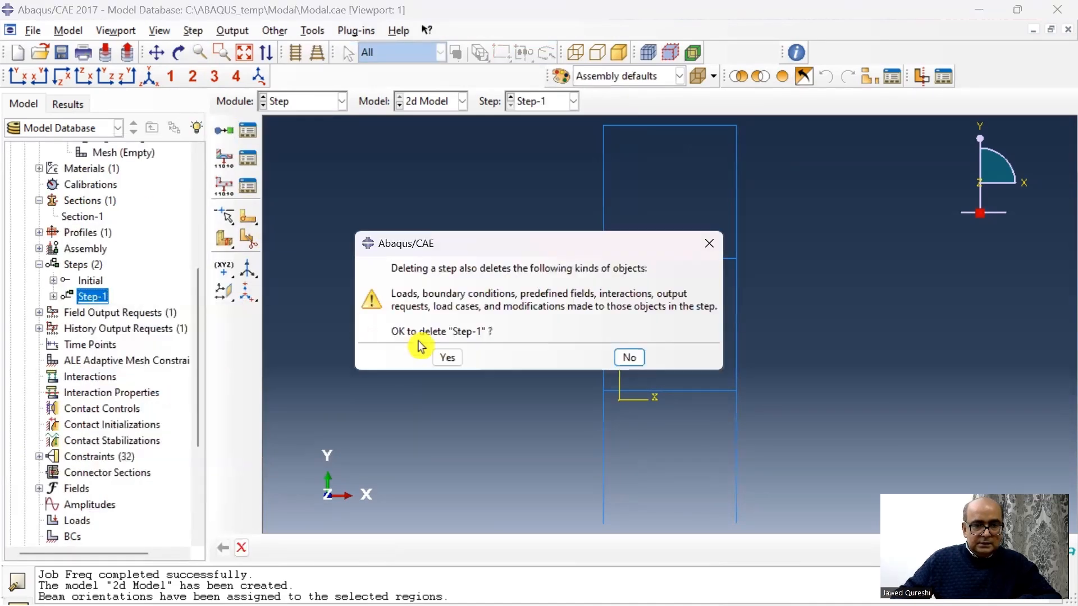
{"action": "left_click", "coordinate": [444, 356]}
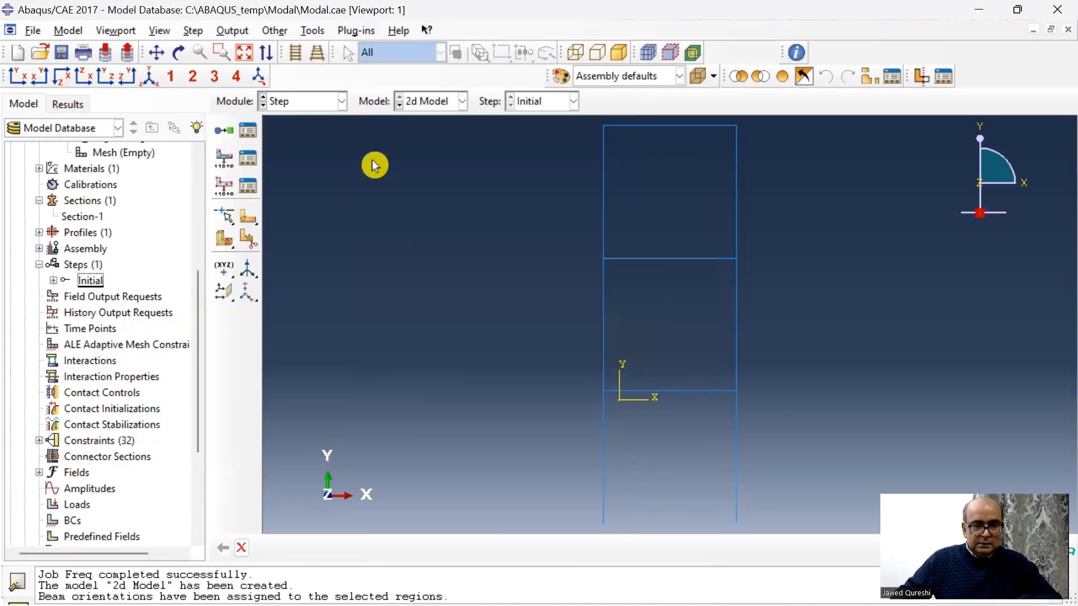
Step: Create a linear perturbation Frequency step named Step-1 after Initial, requesting 10 eigenvalues with the Lanczos solver
{"action": "left_click", "coordinate": [247, 135]}
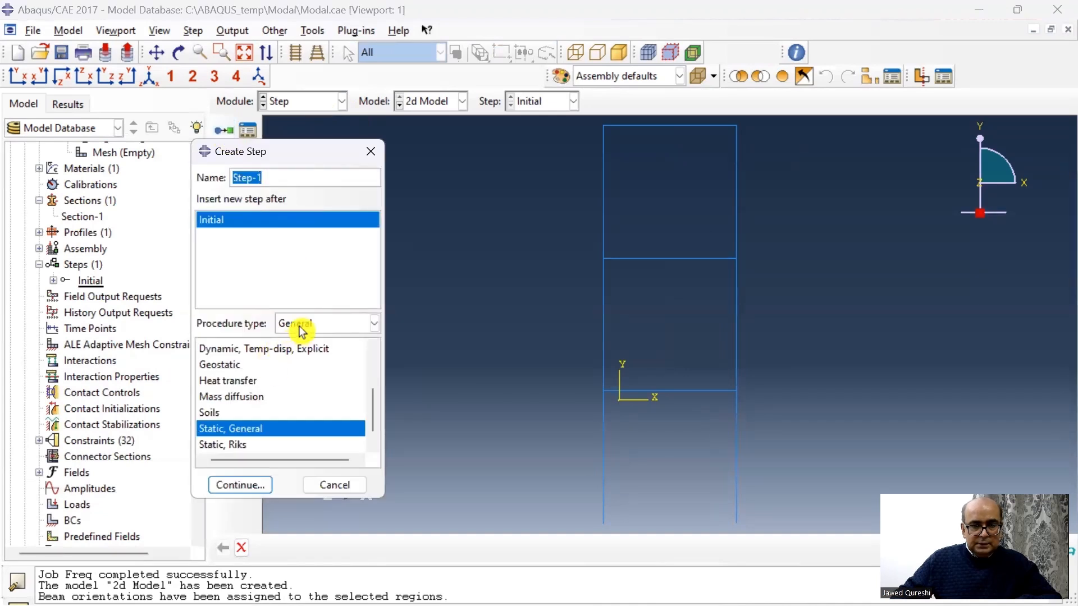
{"action": "left_click", "coordinate": [300, 325]}
{"action": "left_click", "coordinate": [301, 360]}
{"action": "left_click", "coordinate": [262, 363]}
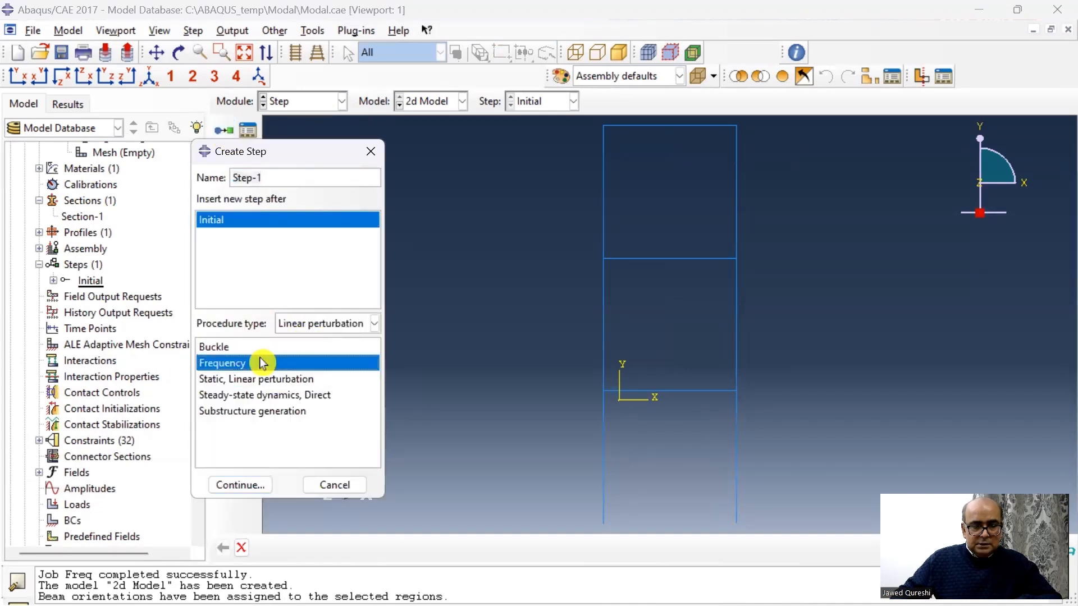
{"action": "left_click", "coordinate": [240, 484]}
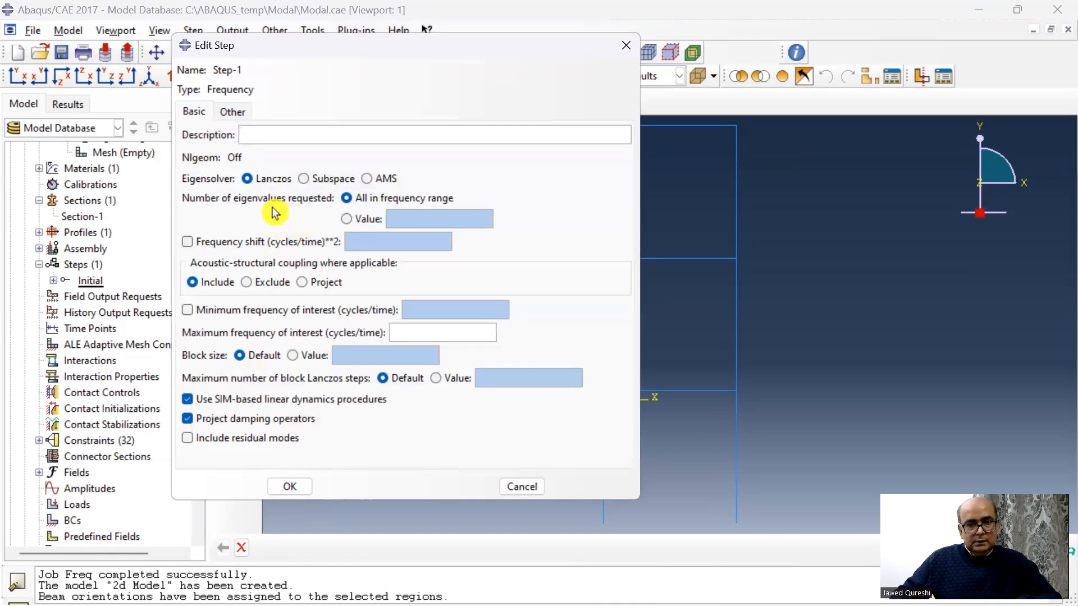
{"action": "left_click", "coordinate": [347, 219]}
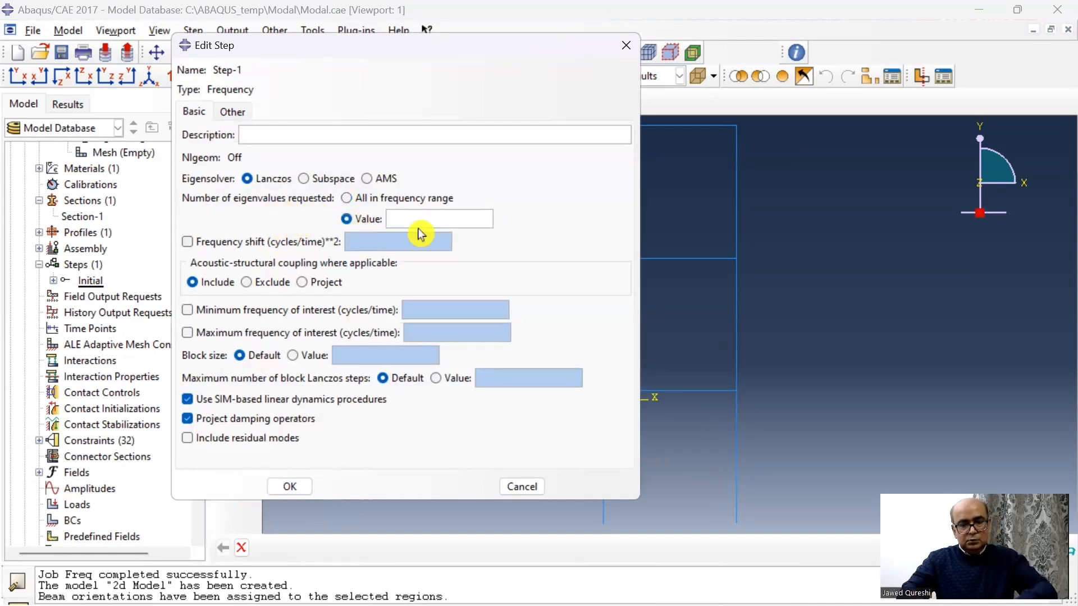
{"action": "type", "text": "10"}
{"action": "key", "text": "Return"}
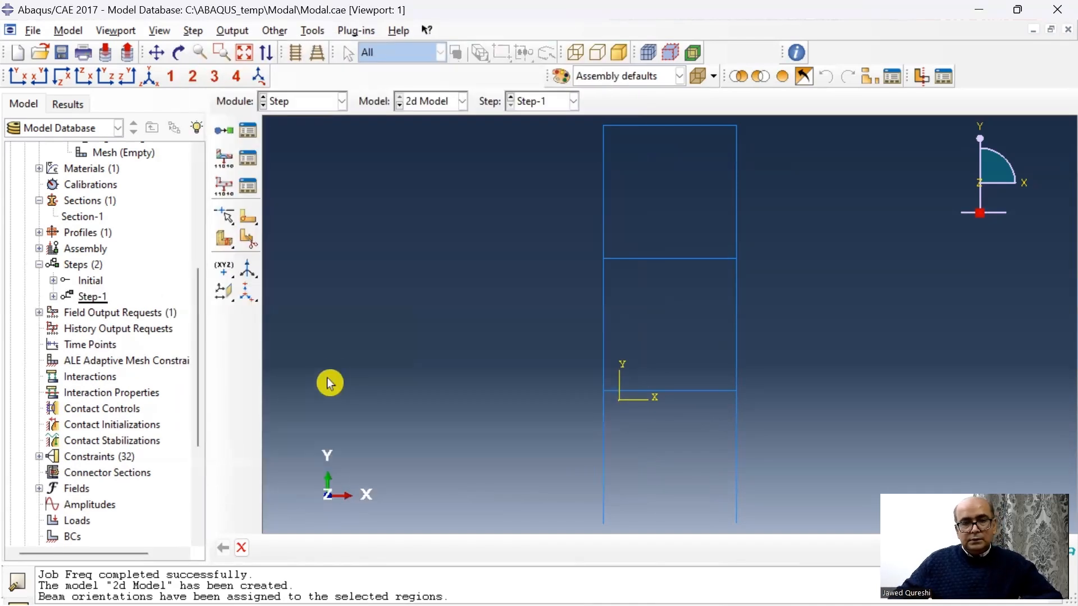
Step: Create reference points at the midpoints of the three horizontal beams, working from the lowest beam to the highest
{"action": "left_click", "coordinate": [338, 103]}
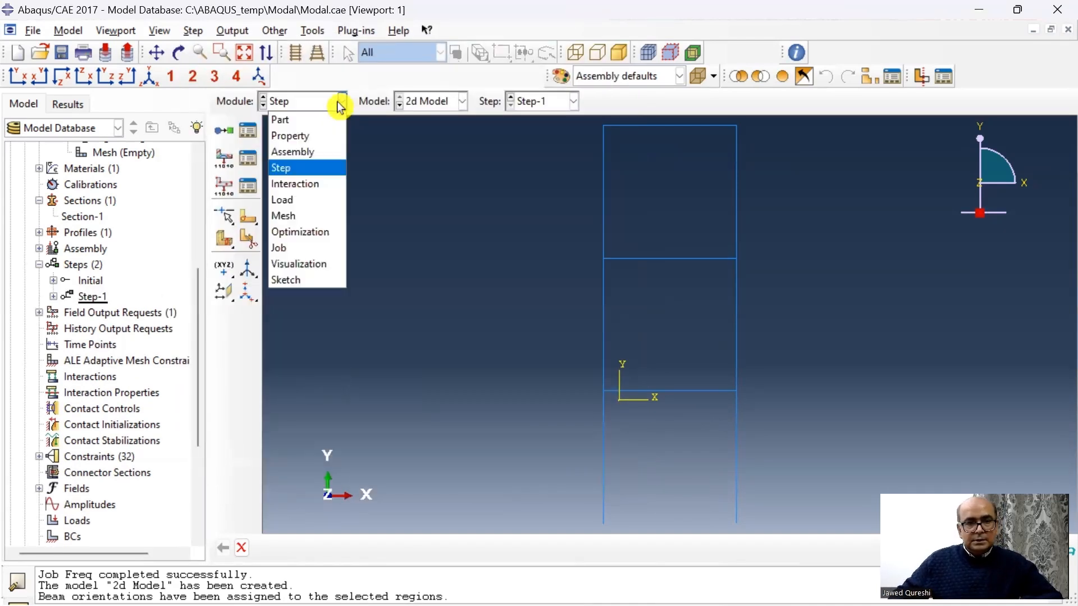
{"action": "left_click", "coordinate": [328, 184]}
{"action": "scroll", "coordinate": [367, 246], "scroll_direction": "down", "scroll_amount": 2}
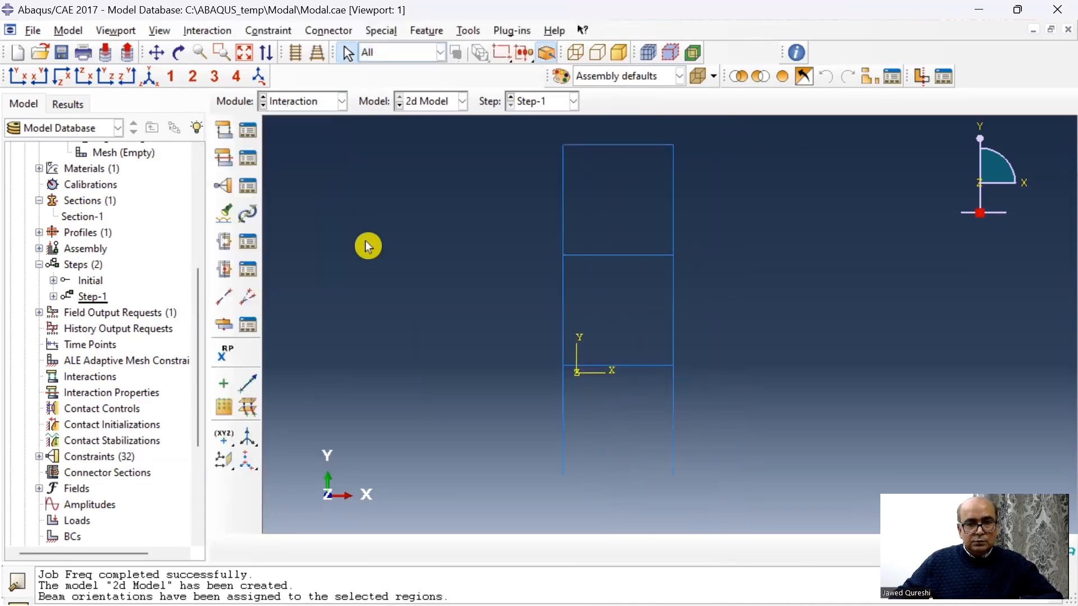
{"action": "left_click", "coordinate": [467, 34]}
{"action": "left_click", "coordinate": [512, 68]}
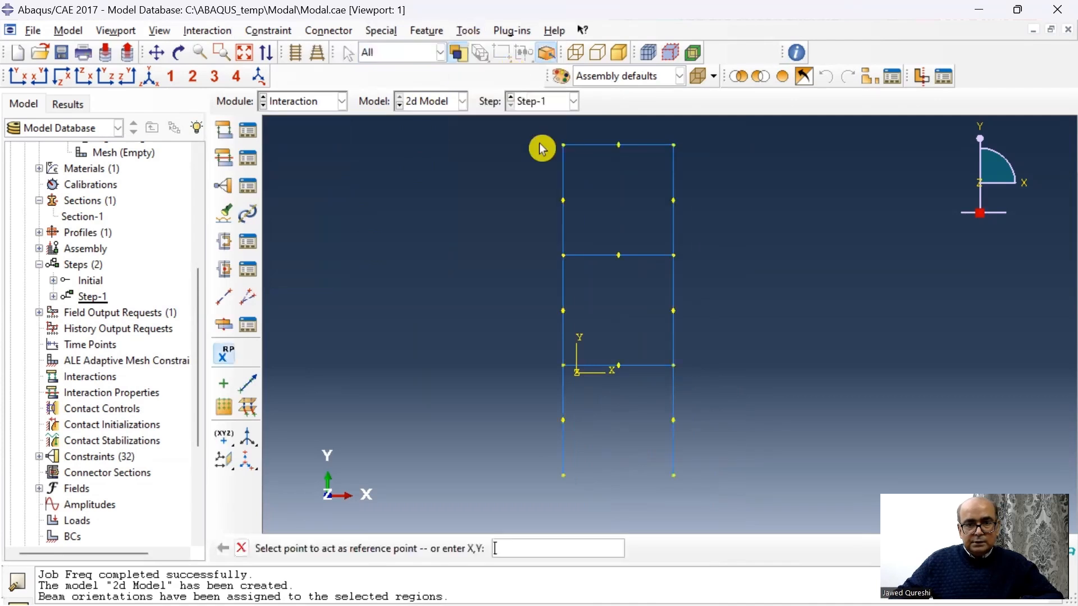
{"action": "left_click", "coordinate": [619, 365]}
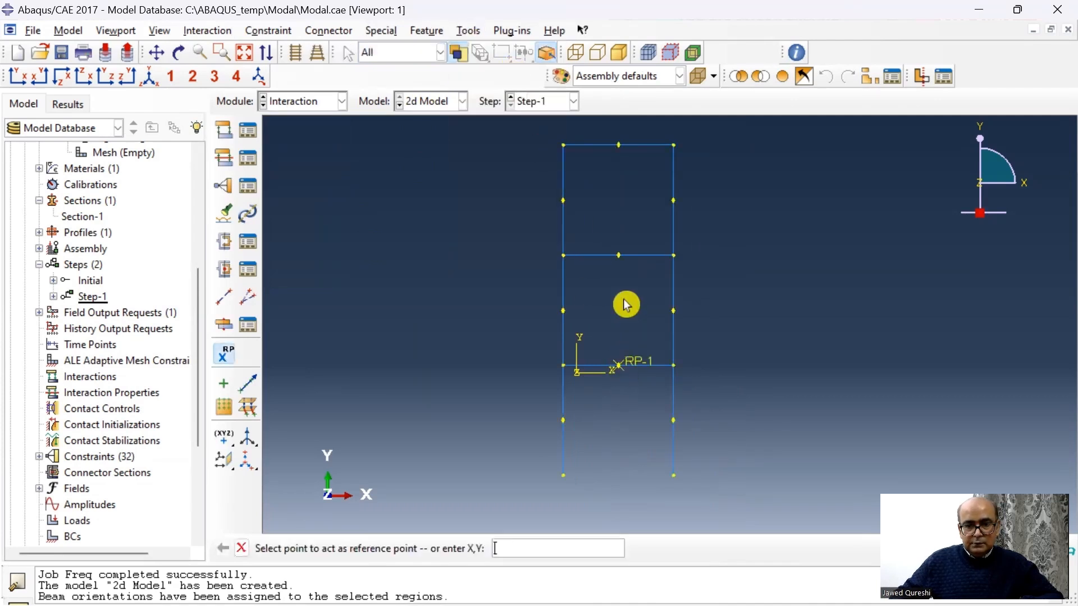
{"action": "left_click", "coordinate": [619, 257]}
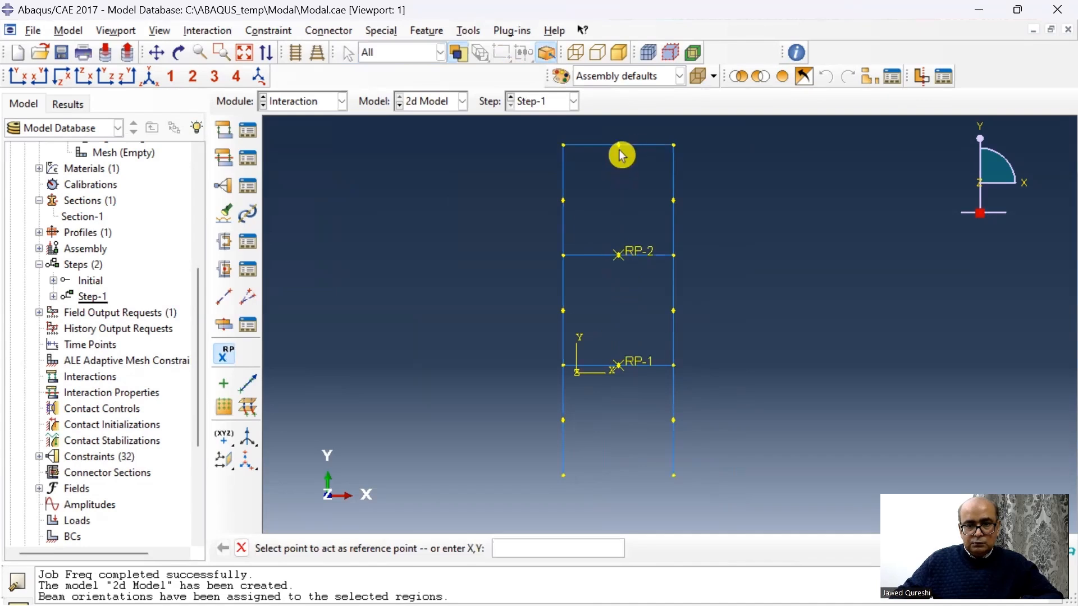
{"action": "left_click", "coordinate": [619, 146]}
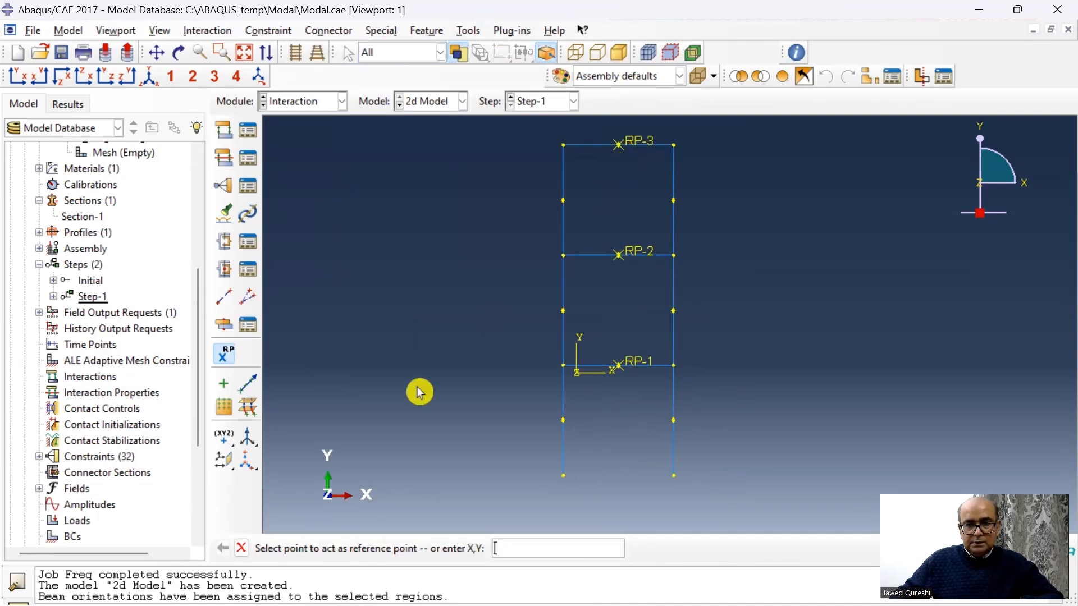
{"action": "key", "text": "alt+t"}
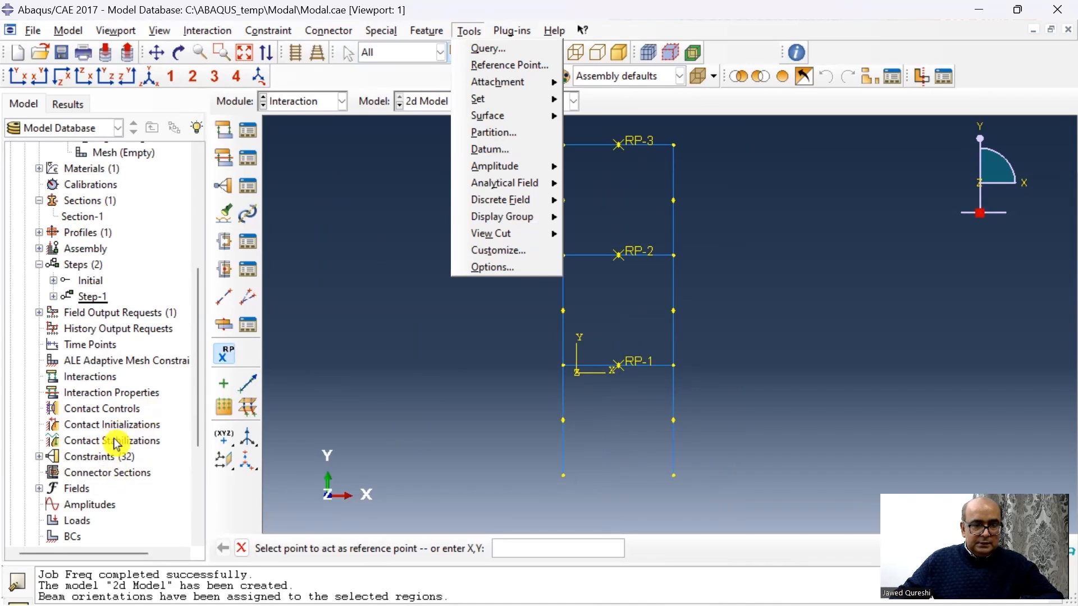
{"action": "key", "text": "Escape"}
{"action": "key", "text": "Escape"}
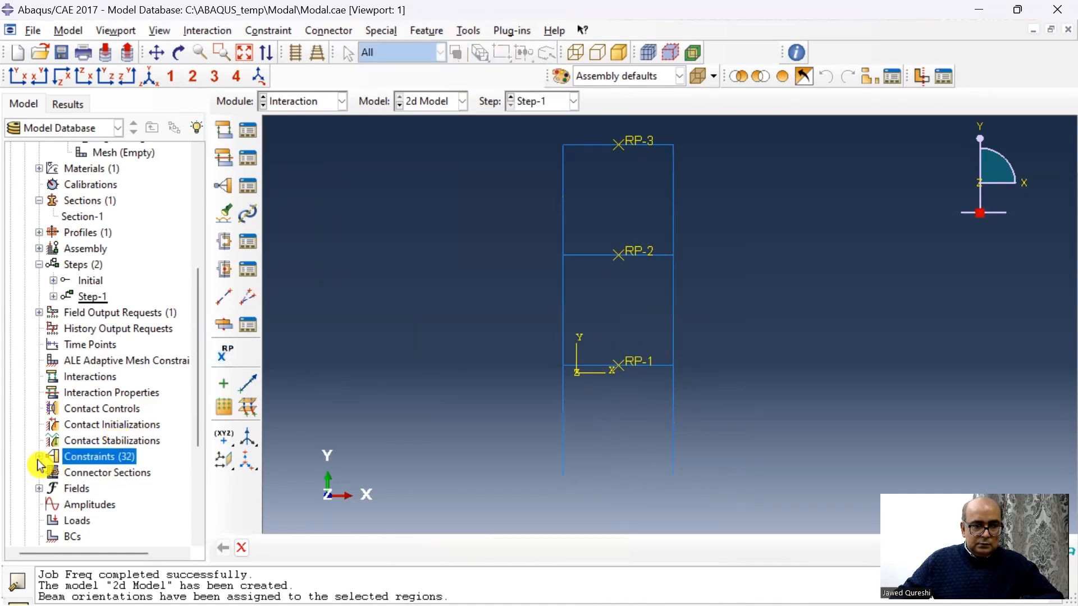
Step: Delete all the old constraints, CP-1 to CP-32, from the 2d Model
{"action": "left_click", "coordinate": [39, 456]}
{"action": "scroll", "coordinate": [41, 462], "scroll_direction": "down", "scroll_amount": 1}
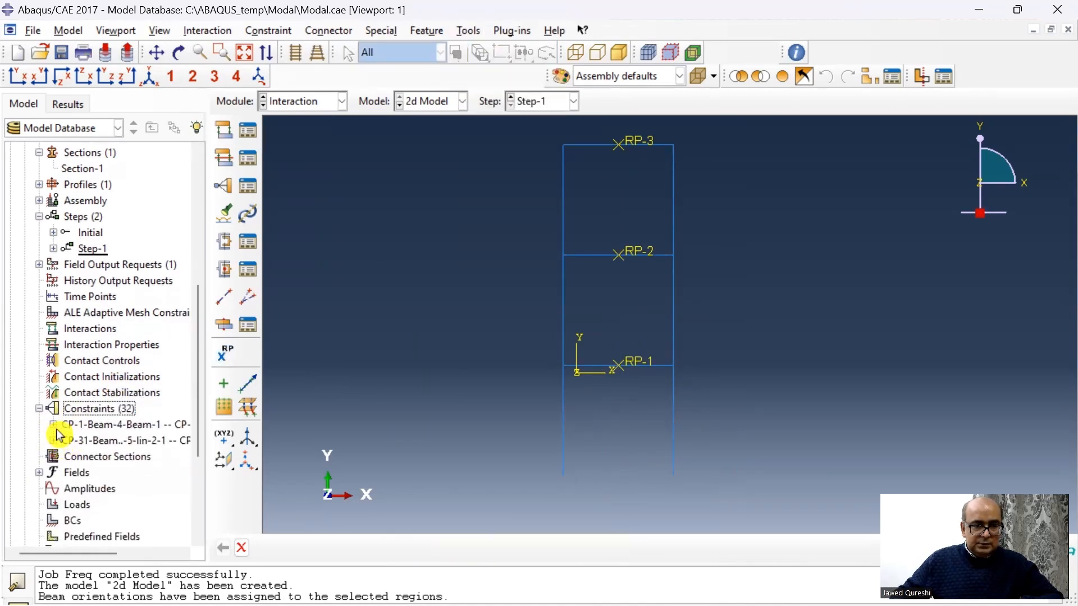
{"action": "scroll", "coordinate": [56, 429], "scroll_direction": "down", "scroll_amount": 6}
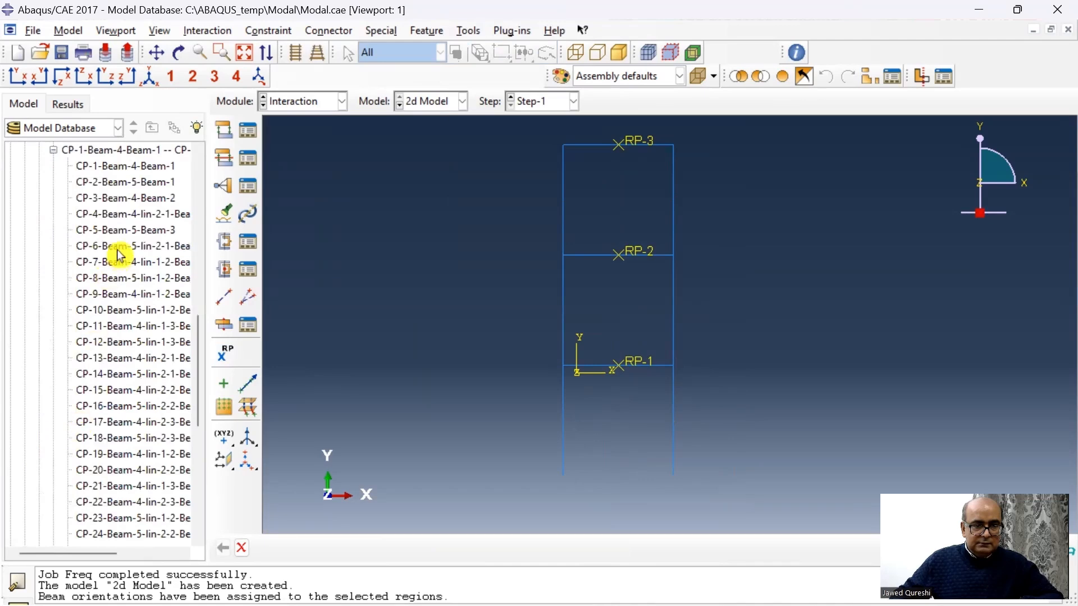
{"action": "scroll", "coordinate": [55, 275], "scroll_direction": "down", "scroll_amount": 8}
{"action": "left_click", "coordinate": [134, 297], "text": "shift"}
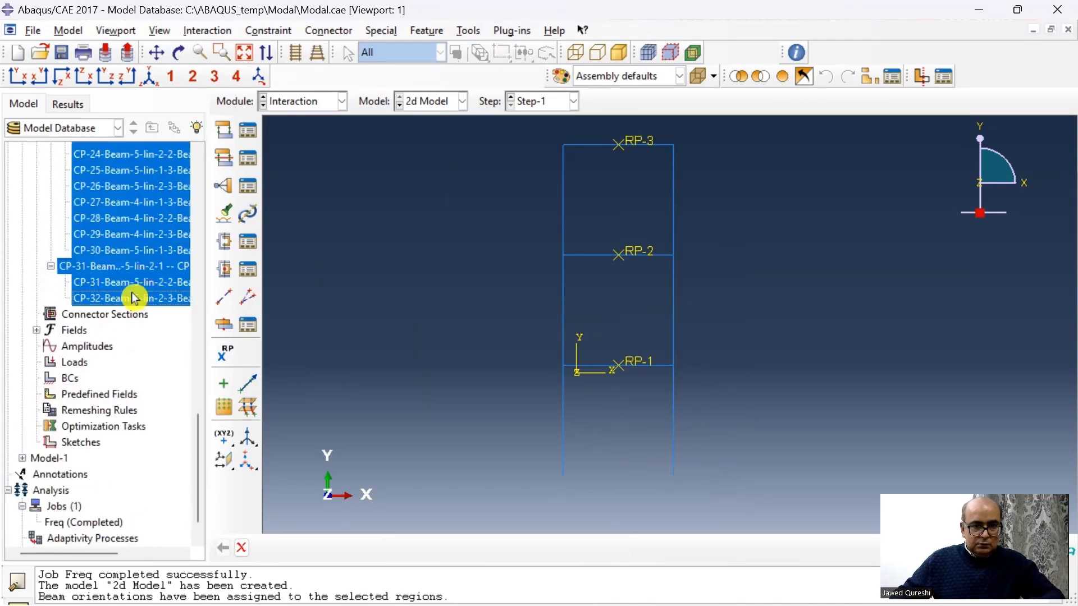
{"action": "right_click", "coordinate": [133, 297]}
{"action": "left_click", "coordinate": [163, 356]}
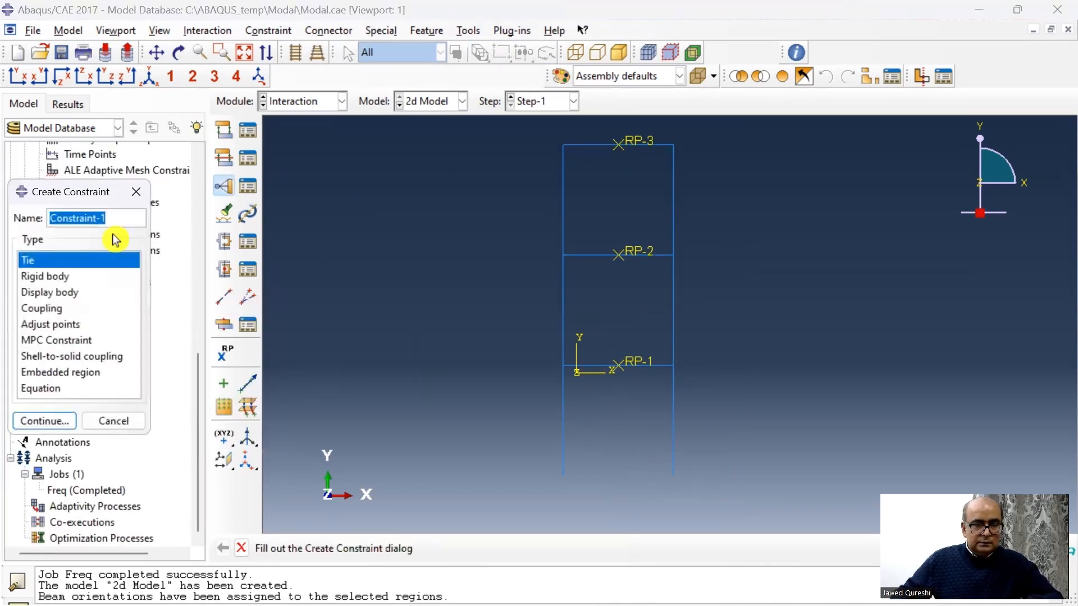
Step: Create a rigid body constraint tying the lowest beam's nodes to RP-1, with the point adjusted to the center of mass
{"action": "left_click", "coordinate": [69, 281]}
{"action": "left_click", "coordinate": [65, 422]}
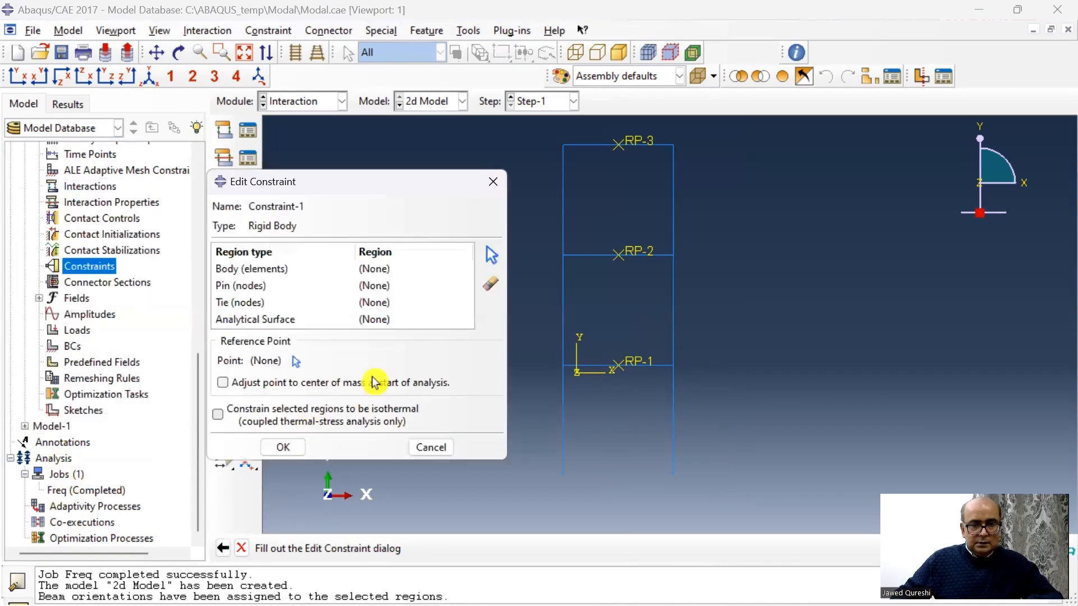
{"action": "left_click", "coordinate": [401, 302]}
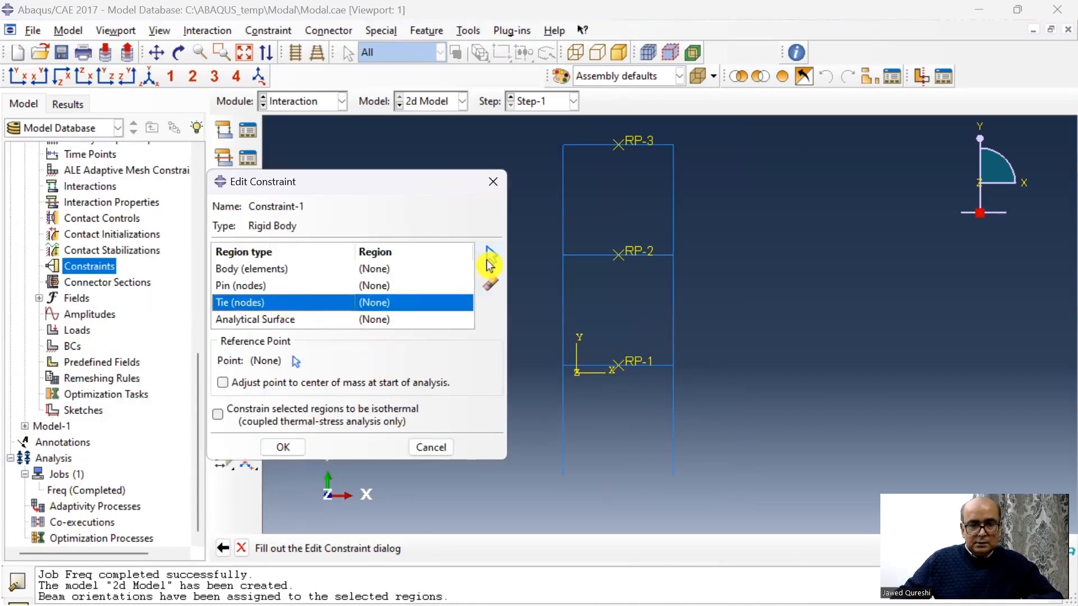
{"action": "left_click", "coordinate": [489, 261]}
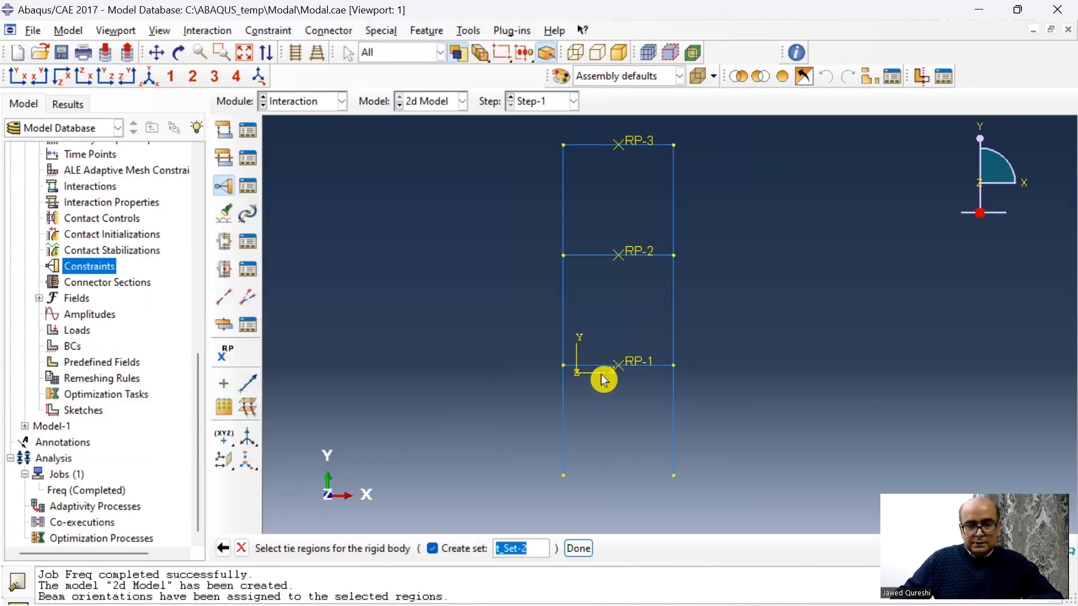
{"action": "left_click", "coordinate": [578, 548]}
{"action": "left_click", "coordinate": [296, 361]}
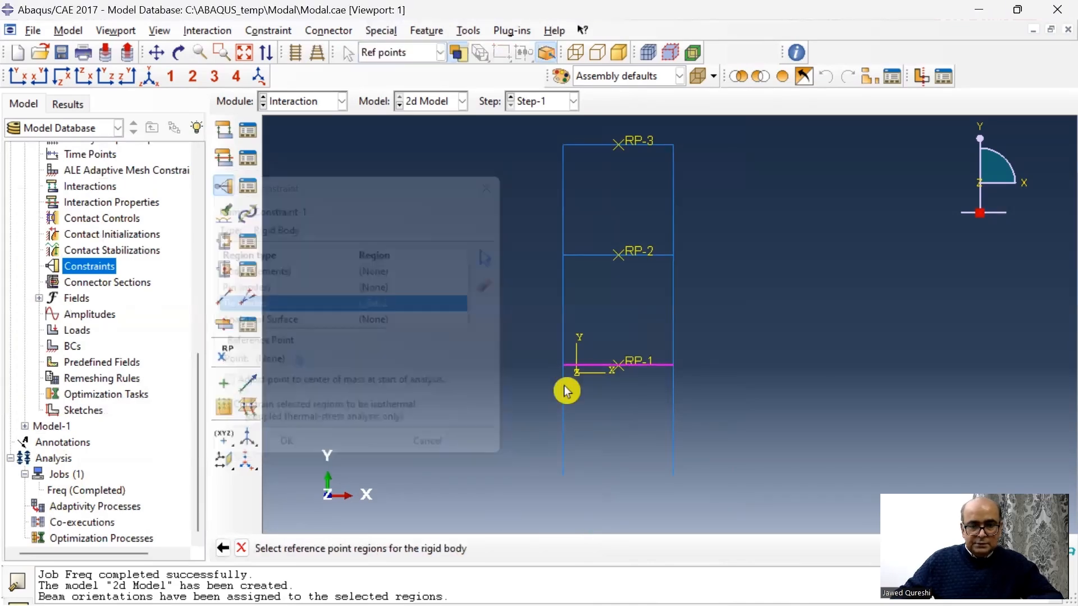
{"action": "left_click", "coordinate": [635, 365]}
{"action": "left_click", "coordinate": [224, 382]}
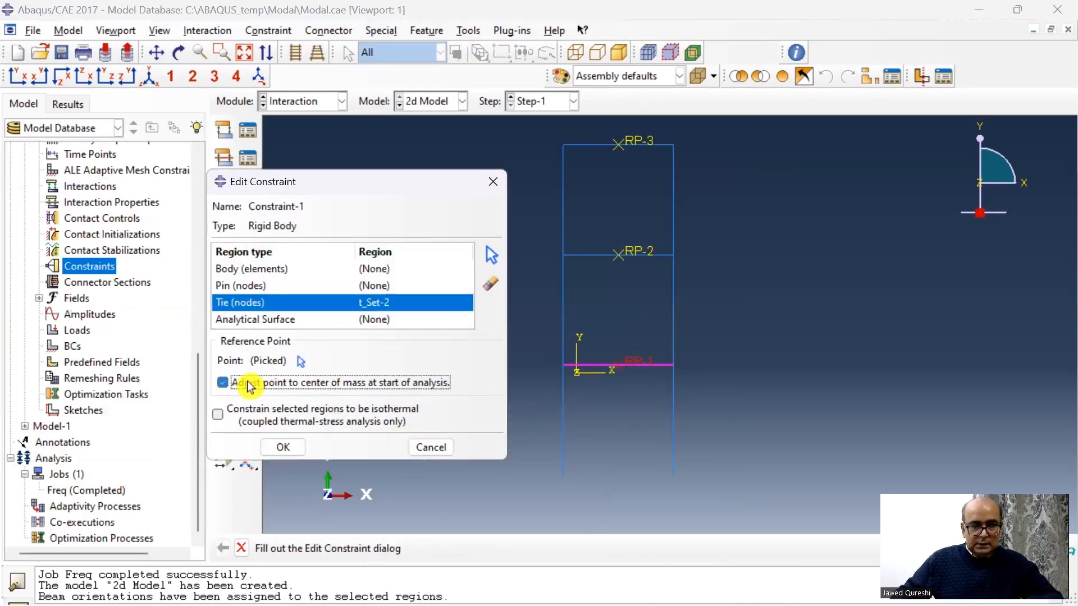
{"action": "left_click", "coordinate": [283, 446]}
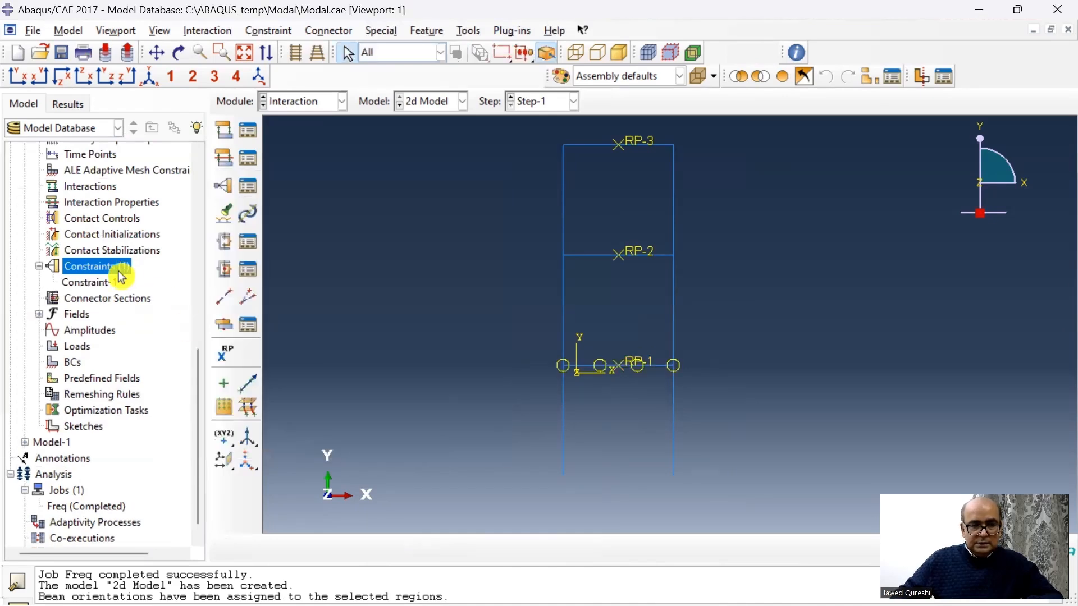
Step: Create a second rigid body constraint tying the middle beam's nodes to RP-2
{"action": "double_click", "coordinate": [115, 269]}
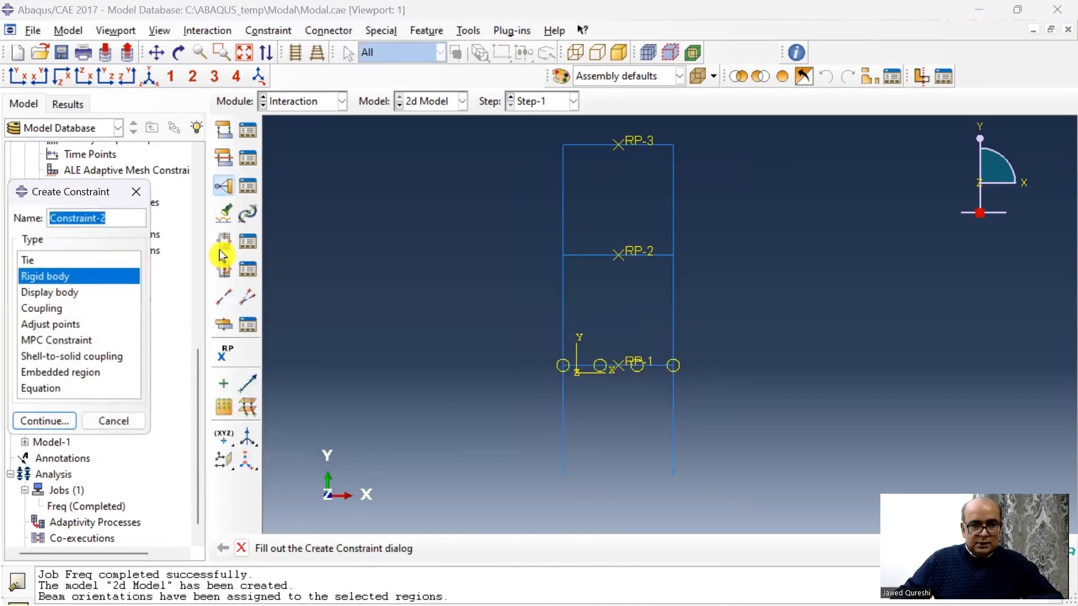
{"action": "left_click", "coordinate": [44, 421]}
{"action": "left_click", "coordinate": [408, 301]}
{"action": "left_click", "coordinate": [491, 258]}
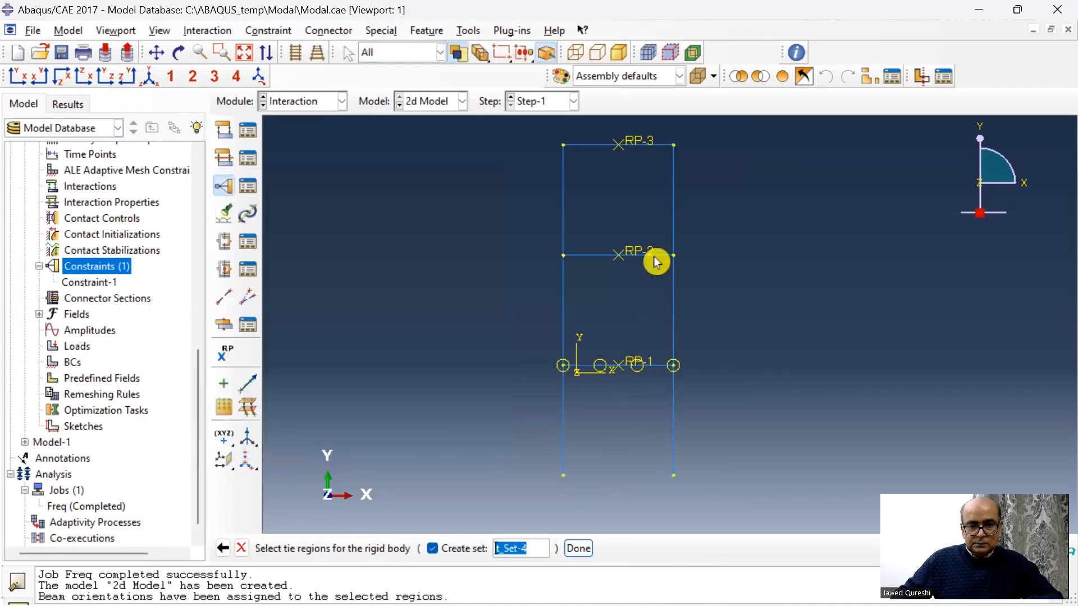
{"action": "left_click", "coordinate": [653, 256]}
{"action": "left_click", "coordinate": [578, 549]}
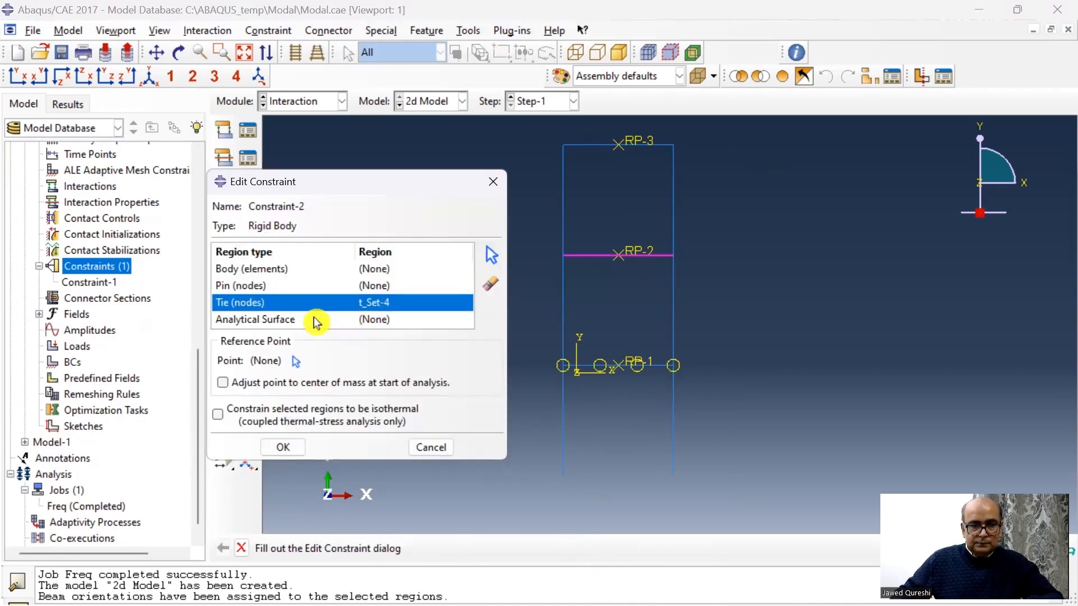
{"action": "left_click", "coordinate": [296, 362]}
{"action": "left_click", "coordinate": [628, 253]}
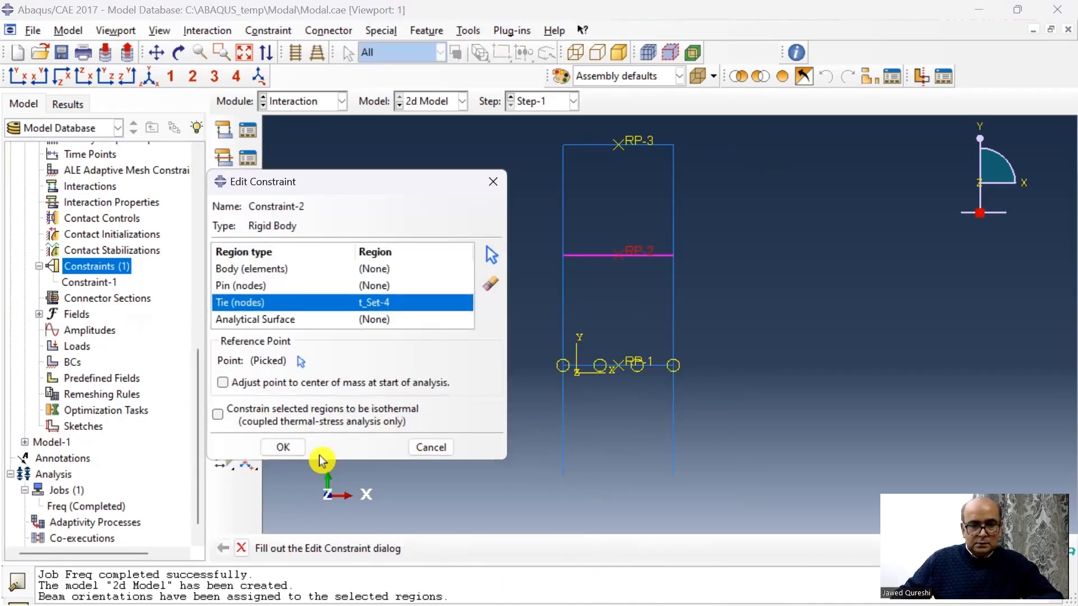
{"action": "left_click", "coordinate": [283, 448]}
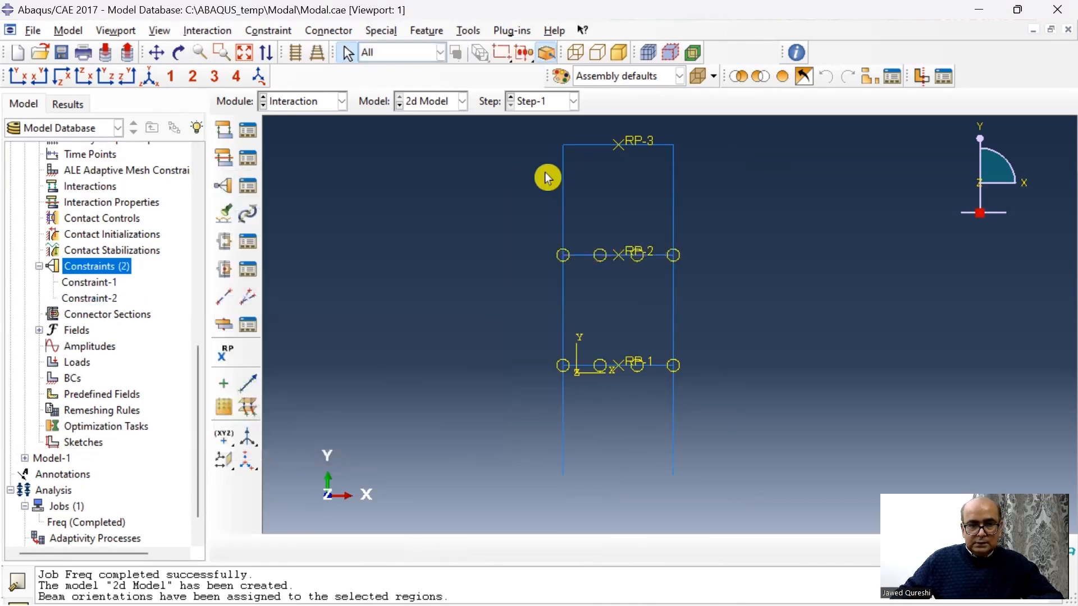
Step: Create a third rigid body constraint tying the top beam's nodes to RP-3, with the point adjusted to the center of mass
{"action": "double_click", "coordinate": [108, 267]}
{"action": "left_click", "coordinate": [312, 302]}
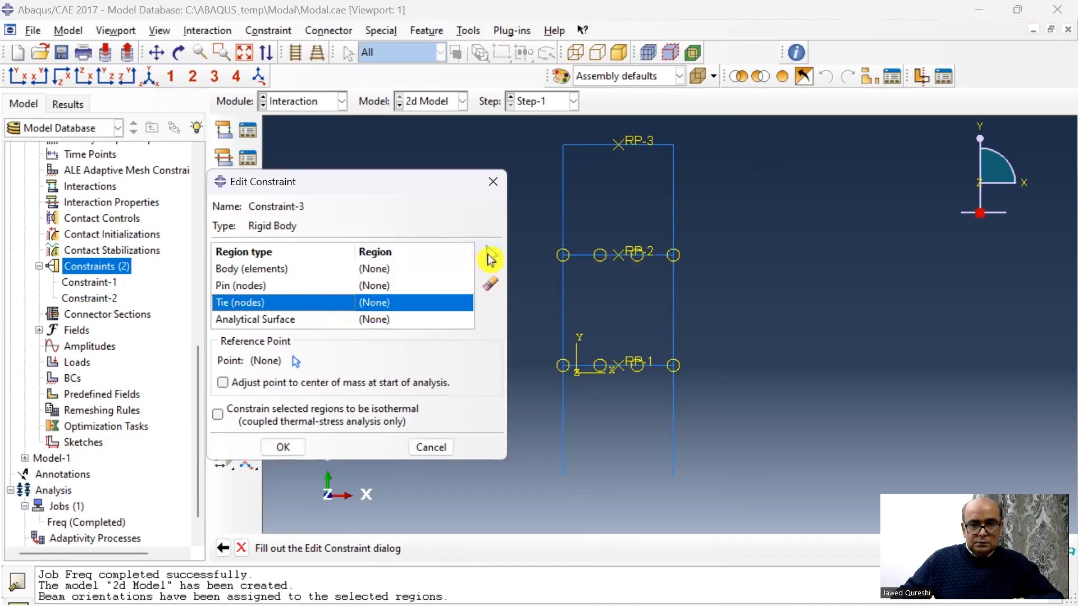
{"action": "left_click", "coordinate": [490, 255]}
{"action": "left_click", "coordinate": [589, 145]}
{"action": "left_click", "coordinate": [575, 550]}
{"action": "left_click", "coordinate": [296, 361]}
{"action": "left_click", "coordinate": [618, 145]}
{"action": "left_click", "coordinate": [245, 386]}
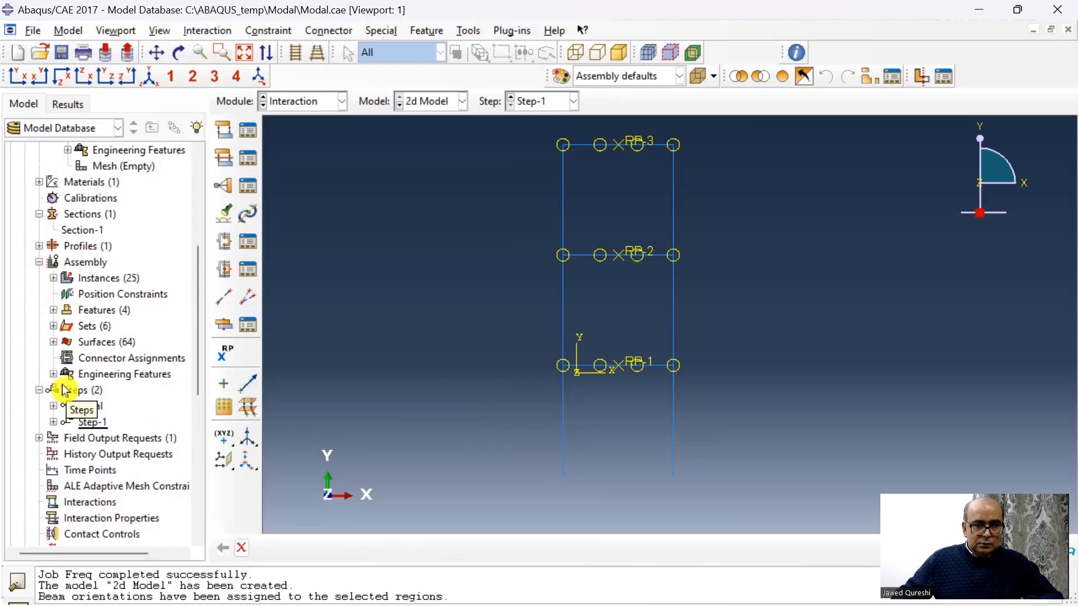
Step: Create a point mass/inertia named m1 at RP-1 with an isotropic mass of 5181
{"action": "left_click", "coordinate": [54, 372]}
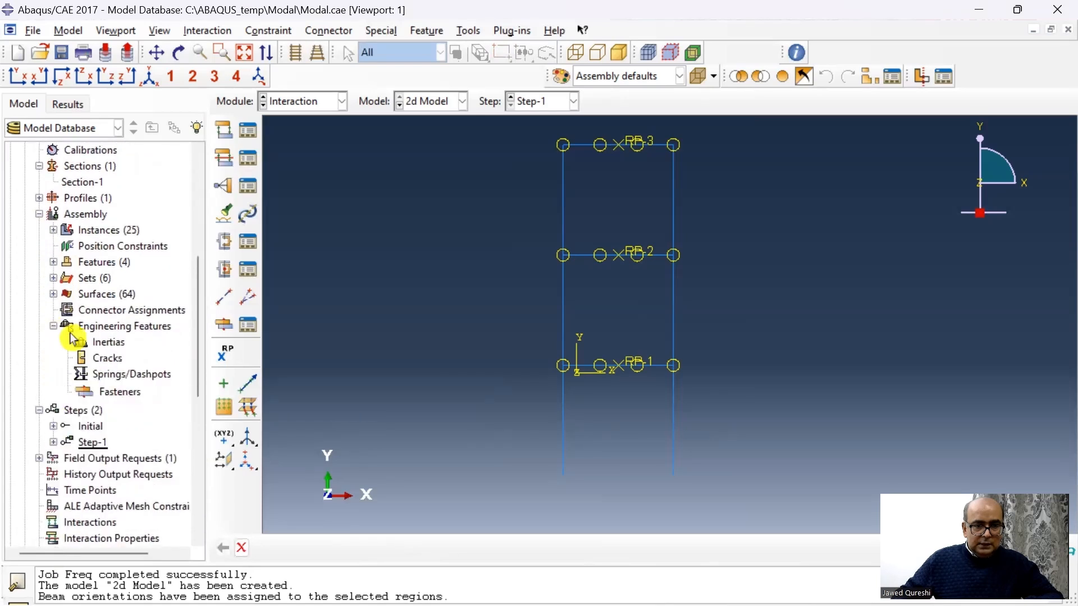
{"action": "double_click", "coordinate": [110, 342]}
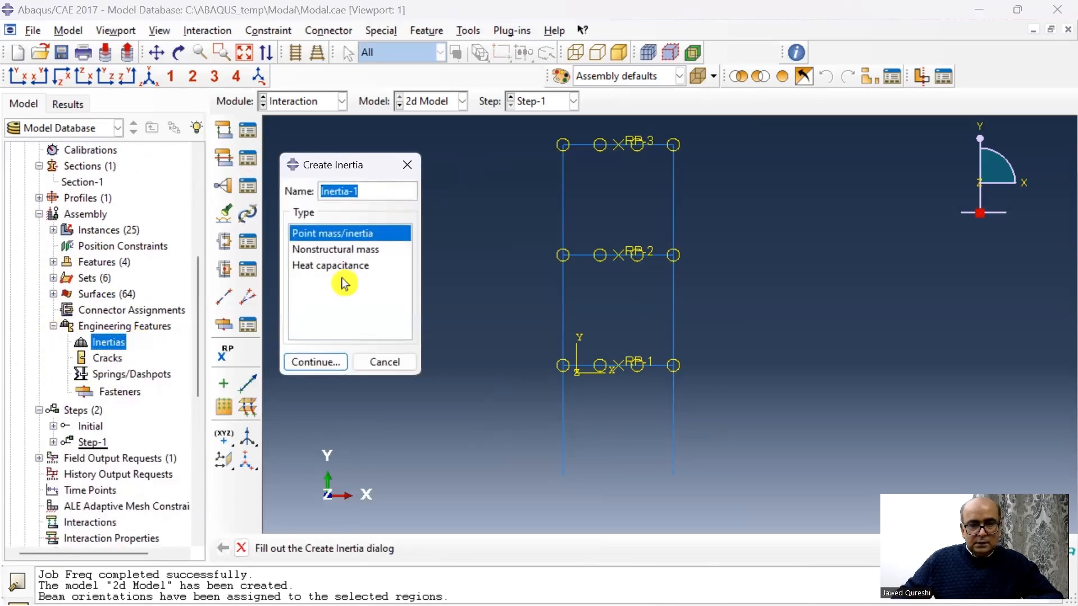
{"action": "type", "text": "m"}
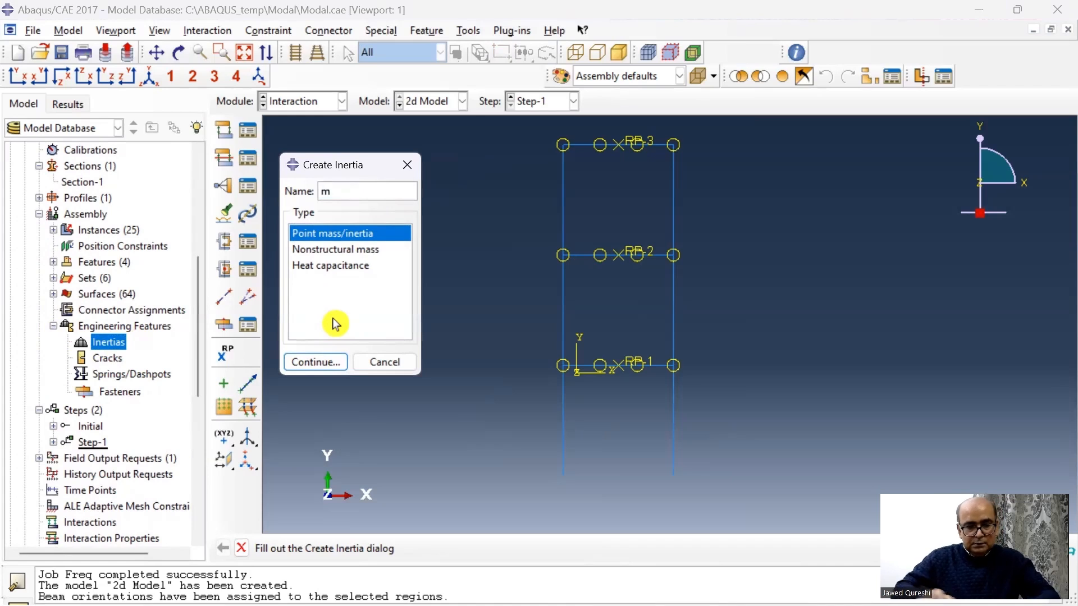
{"action": "key", "text": "Return"}
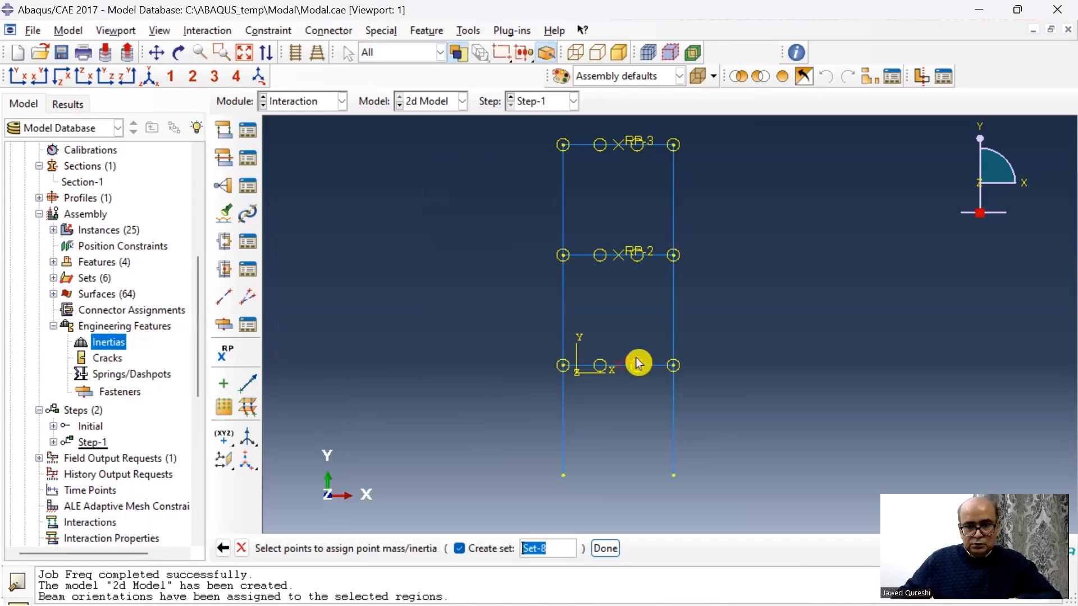
{"action": "middle_click", "coordinate": [549, 484]}
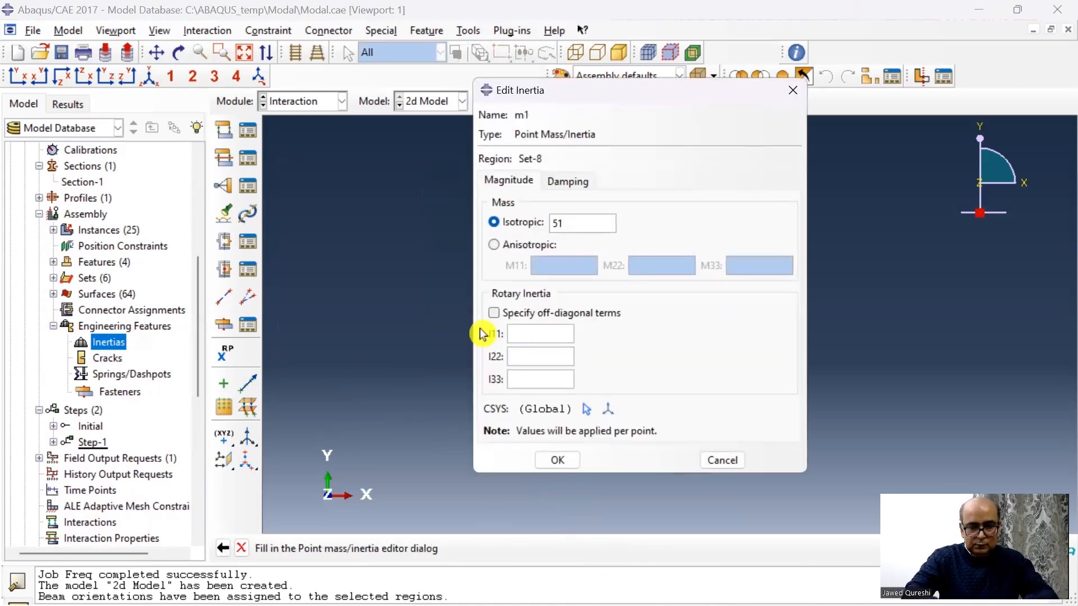
{"action": "type", "text": "5181"}
{"action": "left_click", "coordinate": [544, 458]}
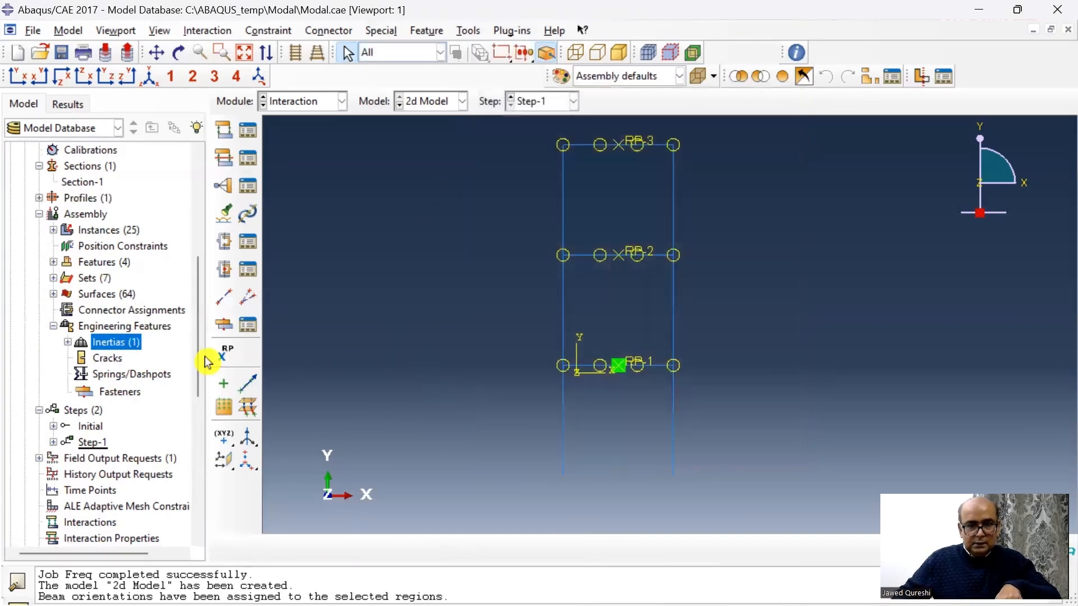
Step: Create a point mass/inertia named m2 at RP-2 with an isotropic mass of 5181
{"action": "double_click", "coordinate": [133, 346]}
{"action": "type", "text": "m1"}
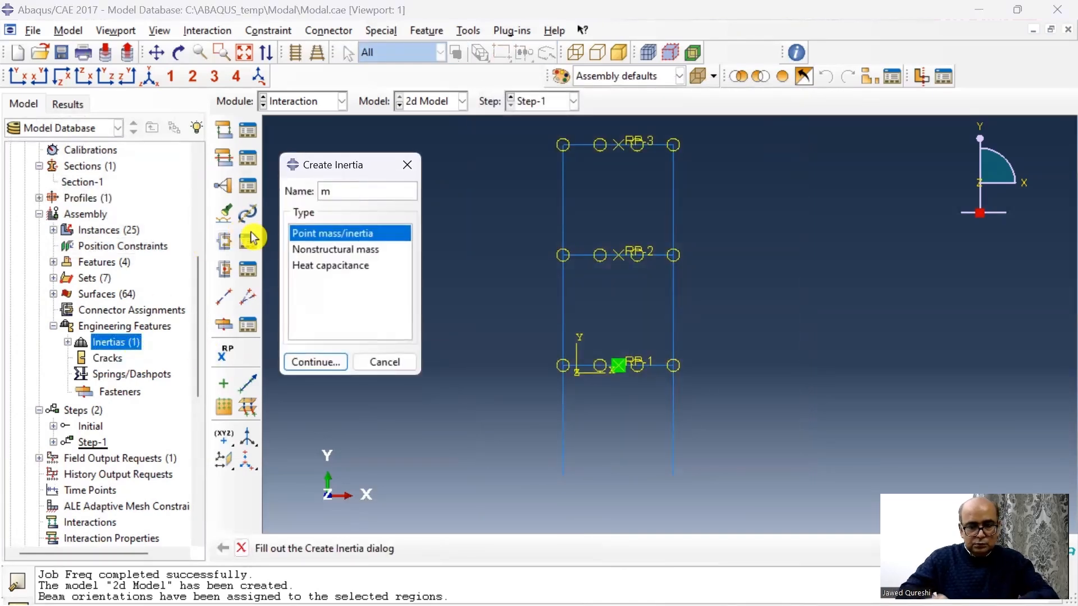
{"action": "left_click", "coordinate": [318, 362]}
{"action": "left_click", "coordinate": [339, 293]}
{"action": "key", "text": "BackSpace"}
{"action": "type", "text": "2"}
{"action": "left_click", "coordinate": [315, 363]}
{"action": "left_click", "coordinate": [618, 255]}
{"action": "left_click", "coordinate": [604, 549]}
{"action": "type", "text": "5181"}
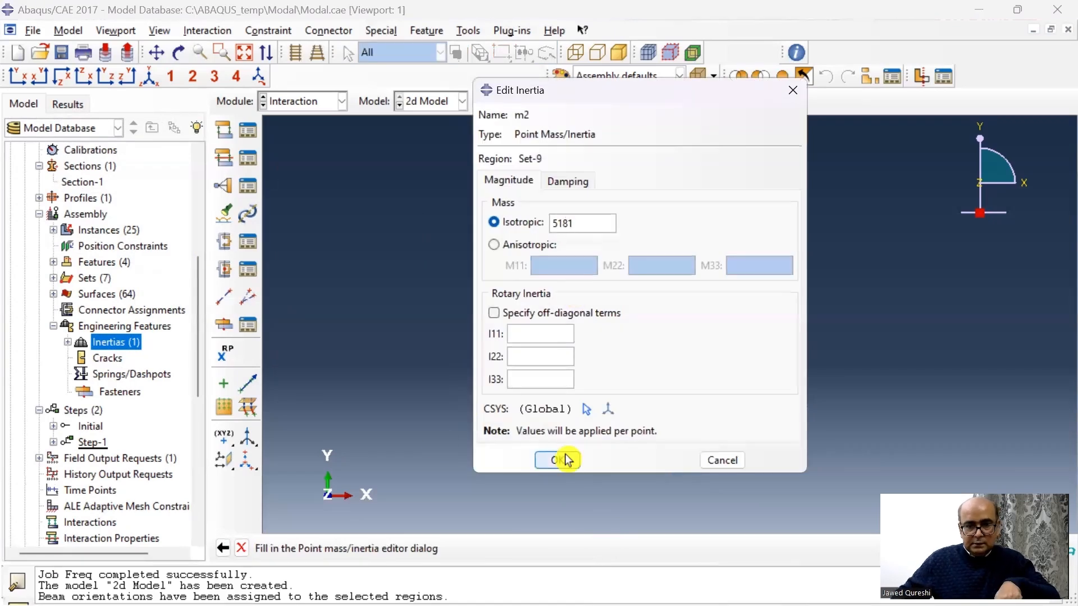
{"action": "left_click", "coordinate": [558, 459]}
Step: Create a third point mass/inertia at RP-3 with an isotropic mass of 5181
{"action": "left_click", "coordinate": [315, 362]}
{"action": "left_click", "coordinate": [618, 144]}
{"action": "middle_click", "coordinate": [609, 185]}
{"action": "type", "text": "5181"}
{"action": "left_click", "coordinate": [556, 459]}
Step: Create an Encastre boundary condition named fix in Step-1 at the base points of both columns
{"action": "left_click", "coordinate": [339, 102]}
{"action": "left_click", "coordinate": [306, 200]}
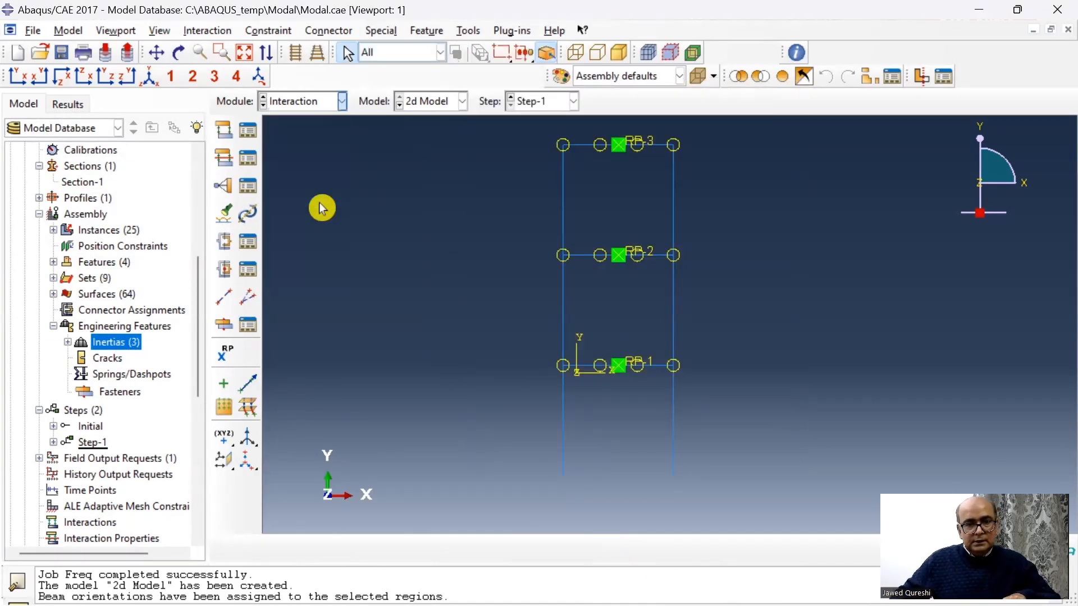
{"action": "scroll", "coordinate": [109, 432], "scroll_direction": "down", "scroll_amount": 7}
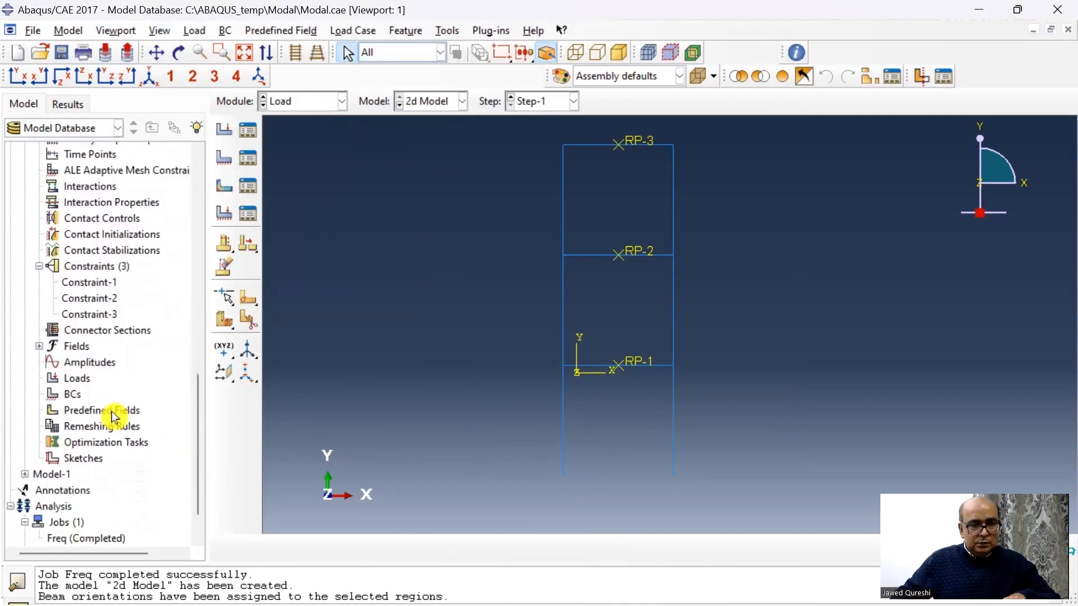
{"action": "double_click", "coordinate": [72, 394]}
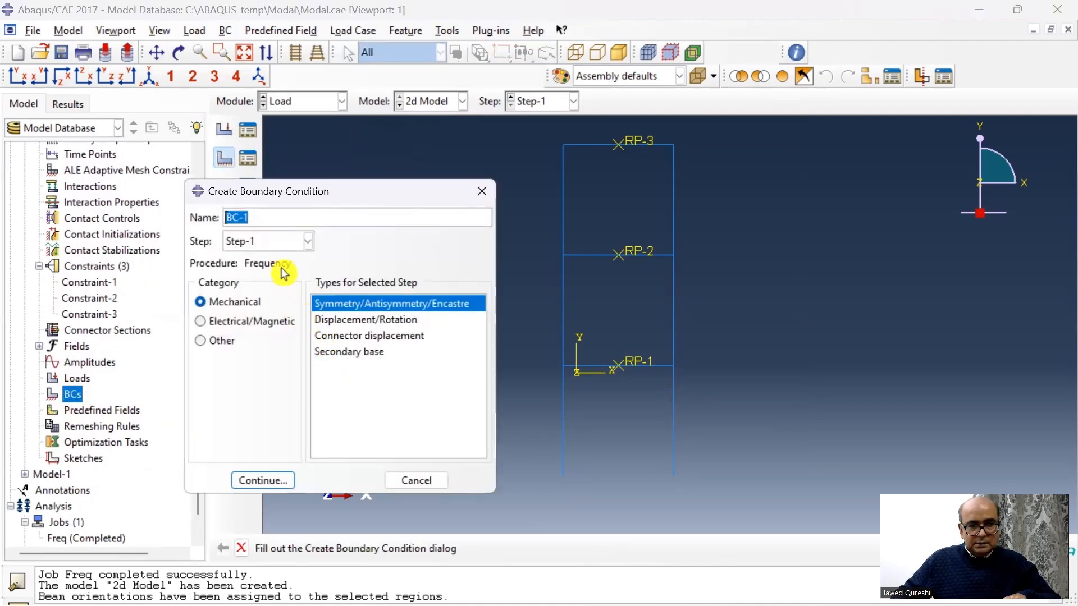
{"action": "type", "text": "fix"}
{"action": "left_click", "coordinate": [263, 481]}
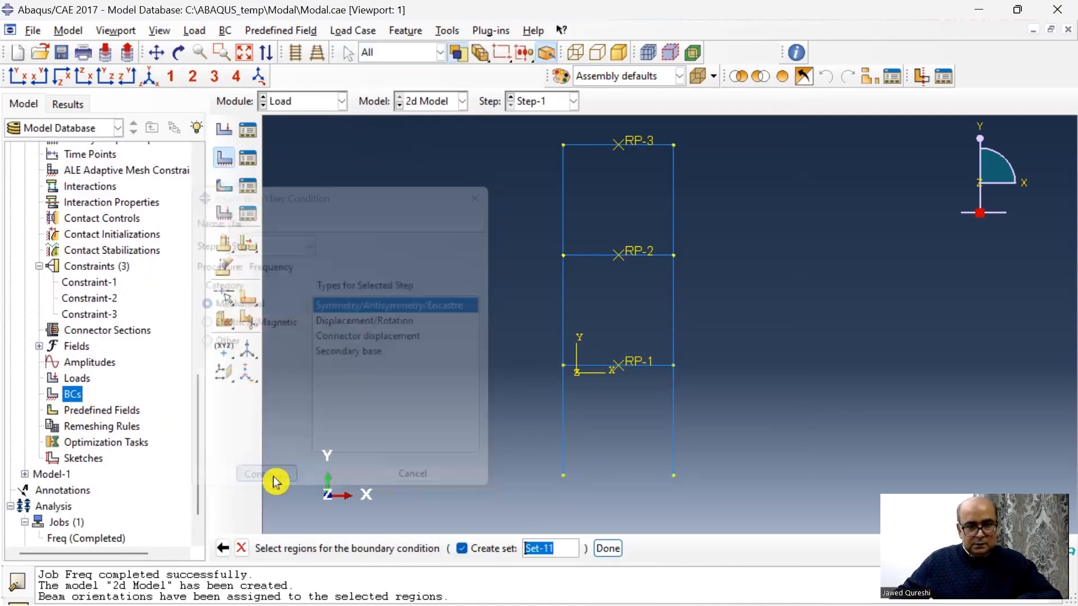
{"action": "left_click", "coordinate": [564, 480]}
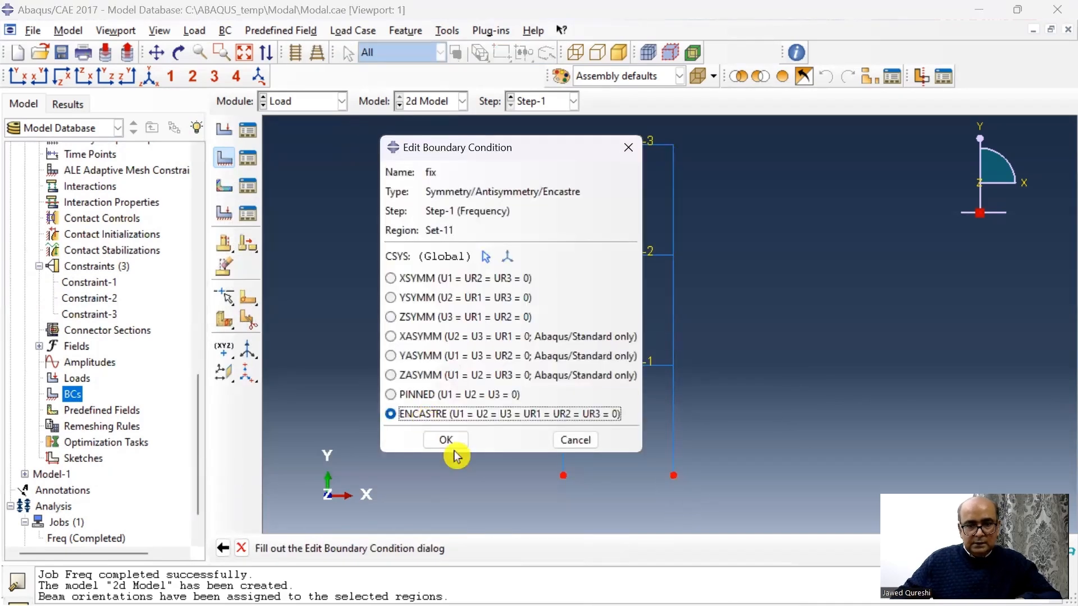
{"action": "left_click", "coordinate": [449, 441]}
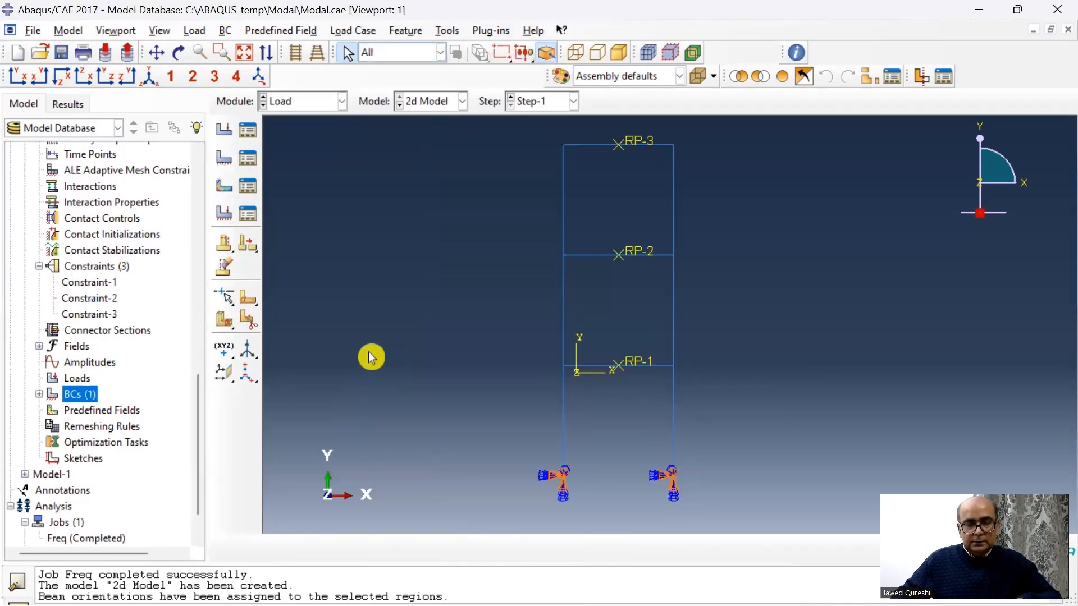
Step: Assign standard quadratic beam elements (B22) to all edges of the beam2d part in the Mesh module
{"action": "left_click", "coordinate": [339, 104]}
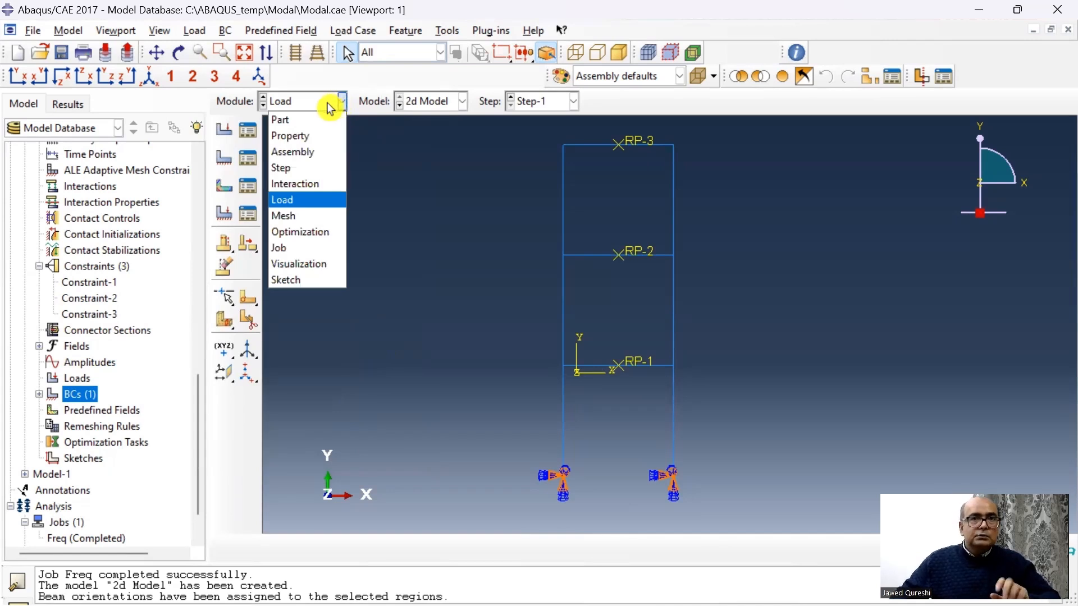
{"action": "left_click", "coordinate": [308, 216]}
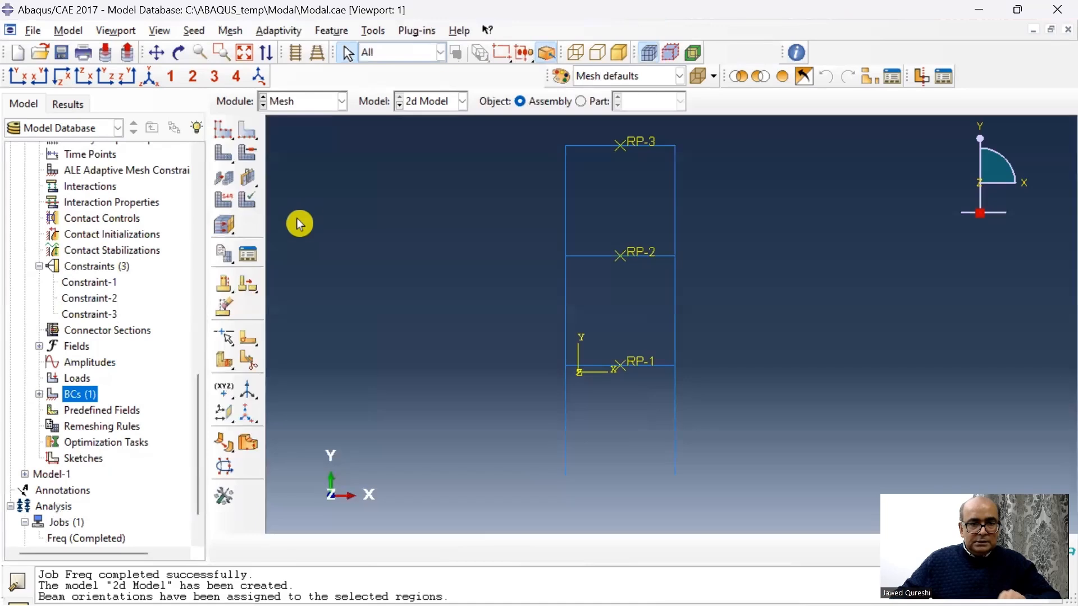
{"action": "left_click", "coordinate": [224, 207]}
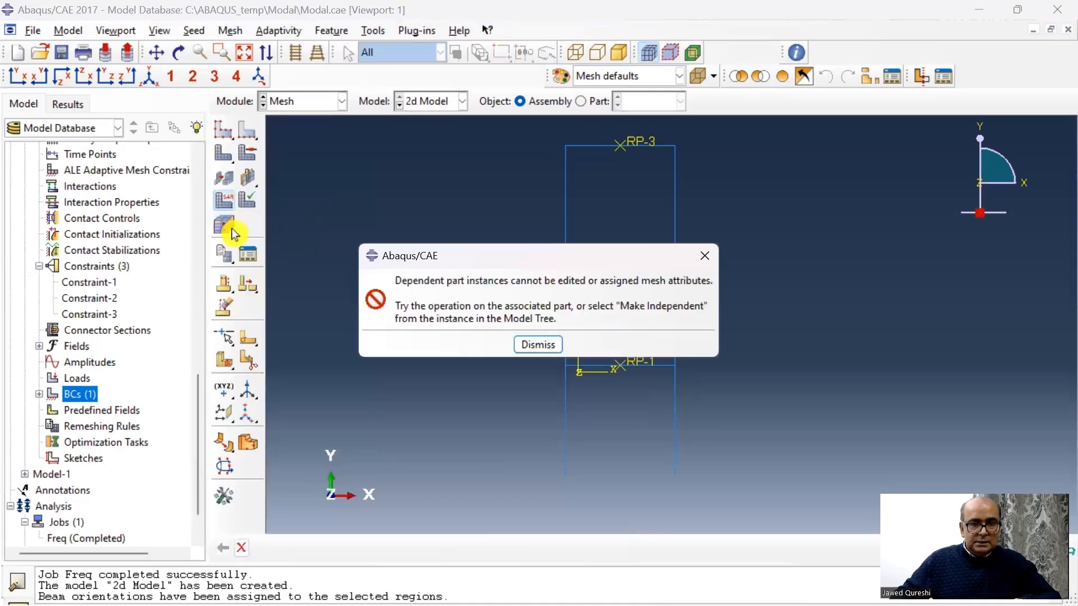
{"action": "left_click", "coordinate": [513, 340]}
{"action": "left_click", "coordinate": [581, 101]}
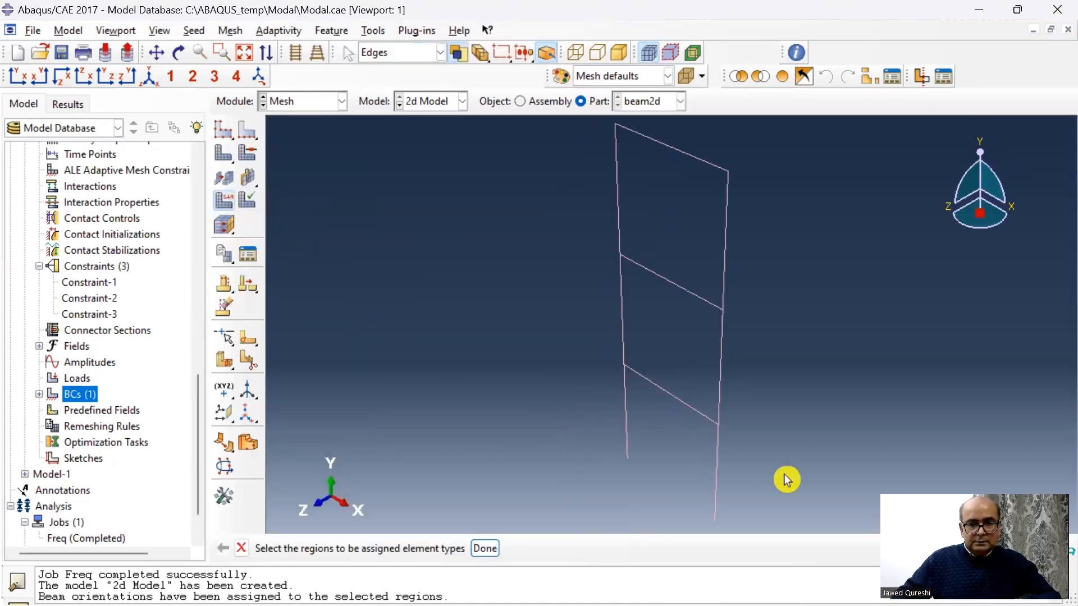
{"action": "left_click", "coordinate": [484, 550]}
{"action": "left_click", "coordinate": [127, 185]}
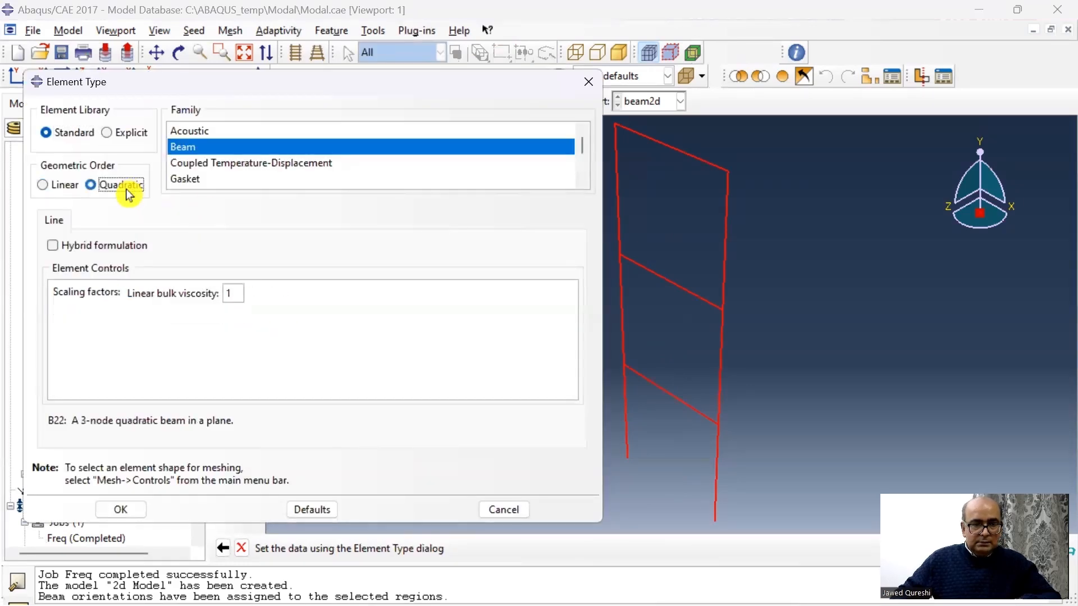
{"action": "key", "text": "Return"}
Step: Seed the beam2d part with an approximate global size of 50
{"action": "left_click", "coordinate": [231, 134]}
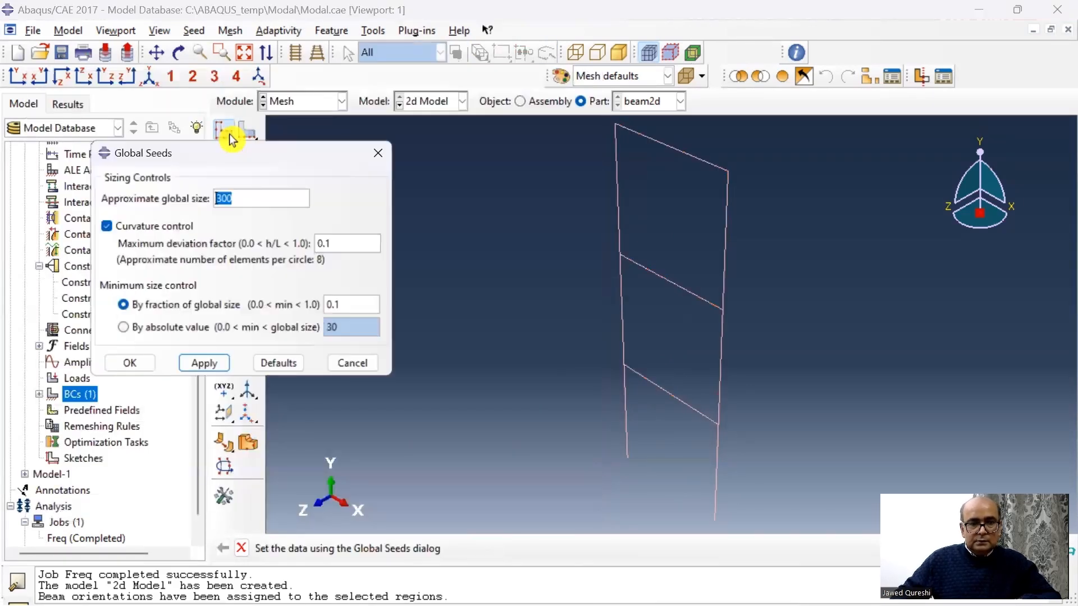
{"action": "type", "text": "50"}
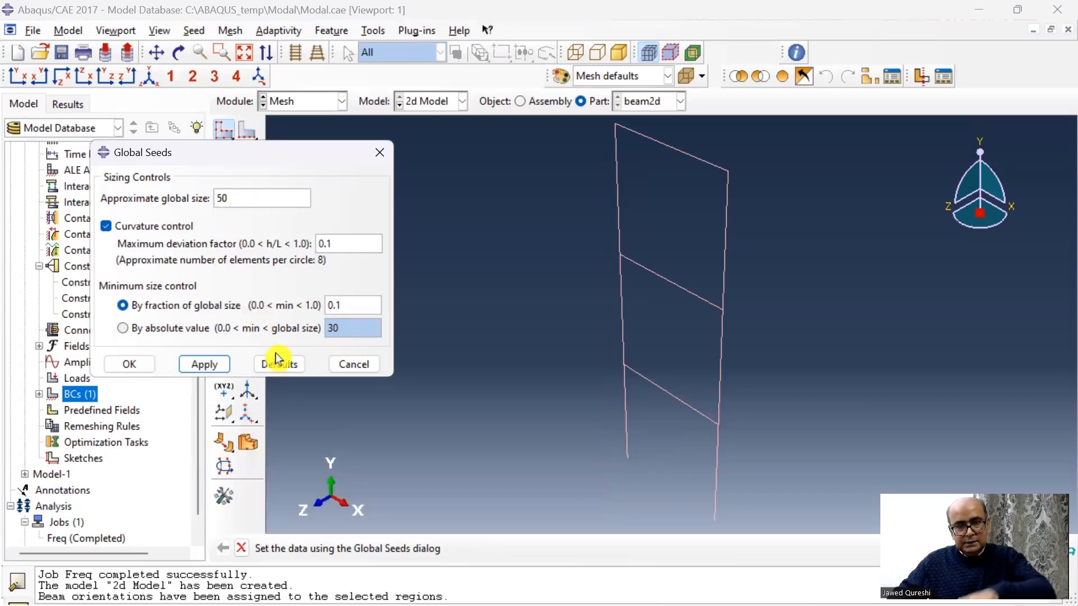
{"action": "left_click", "coordinate": [129, 364]}
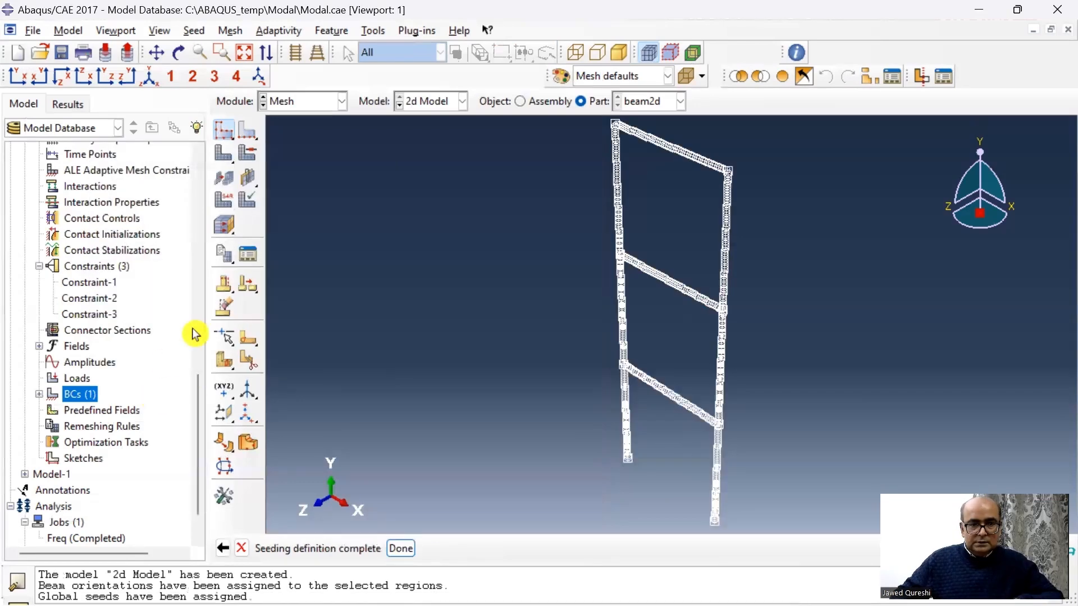
Step: Generate the mesh on the beam2d part
{"action": "left_click", "coordinate": [224, 153]}
{"action": "left_click", "coordinate": [365, 549]}
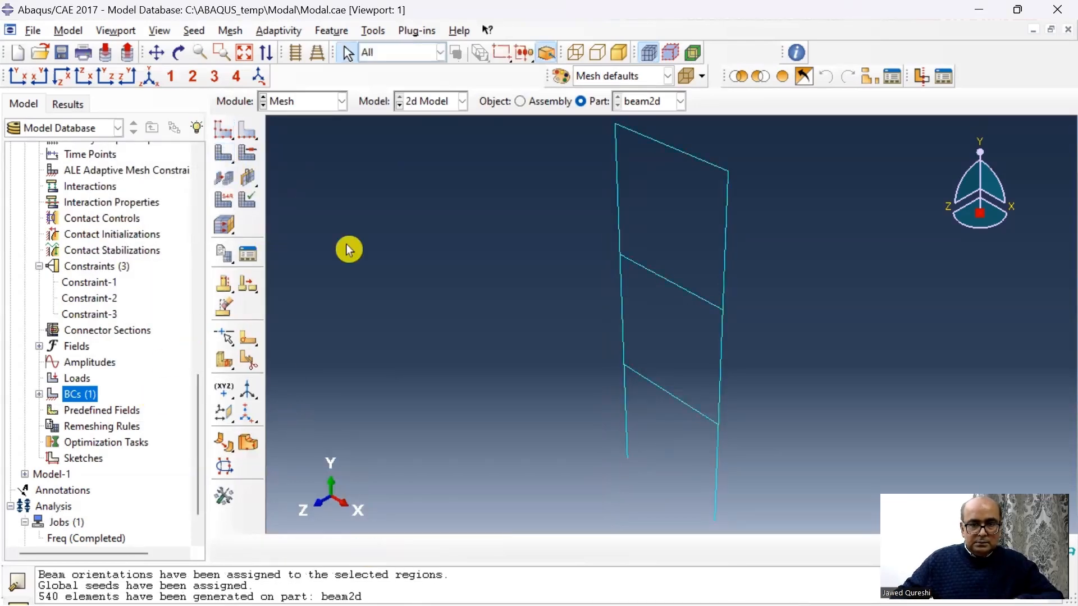
Step: Create an analysis job named freq2 in the Job module for the 2d Model
{"action": "left_click", "coordinate": [340, 102]}
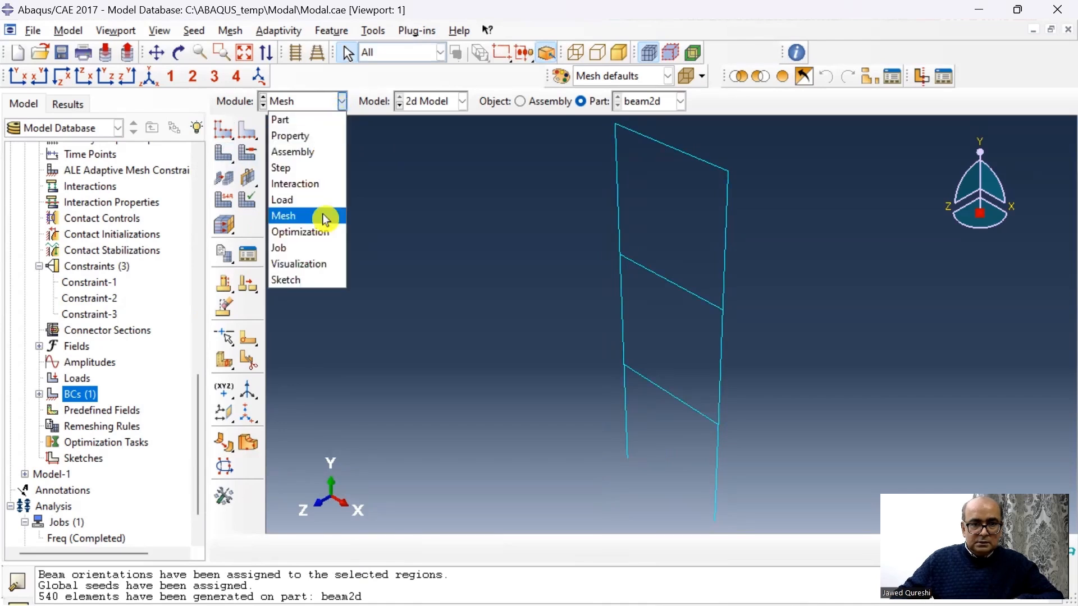
{"action": "left_click", "coordinate": [320, 248]}
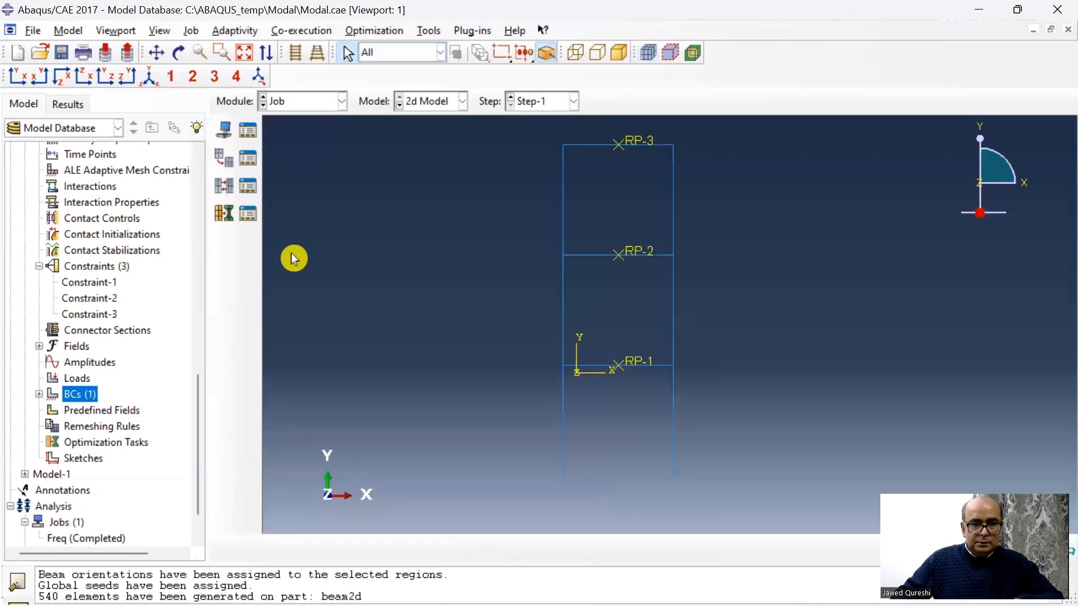
{"action": "left_click", "coordinate": [230, 135]}
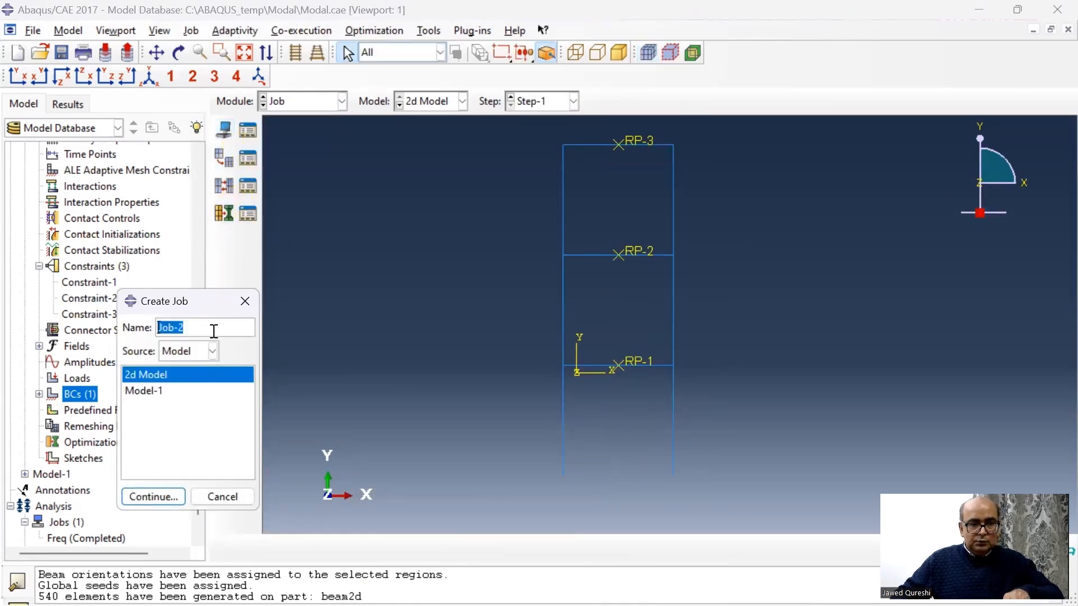
{"action": "type", "text": "fre"}
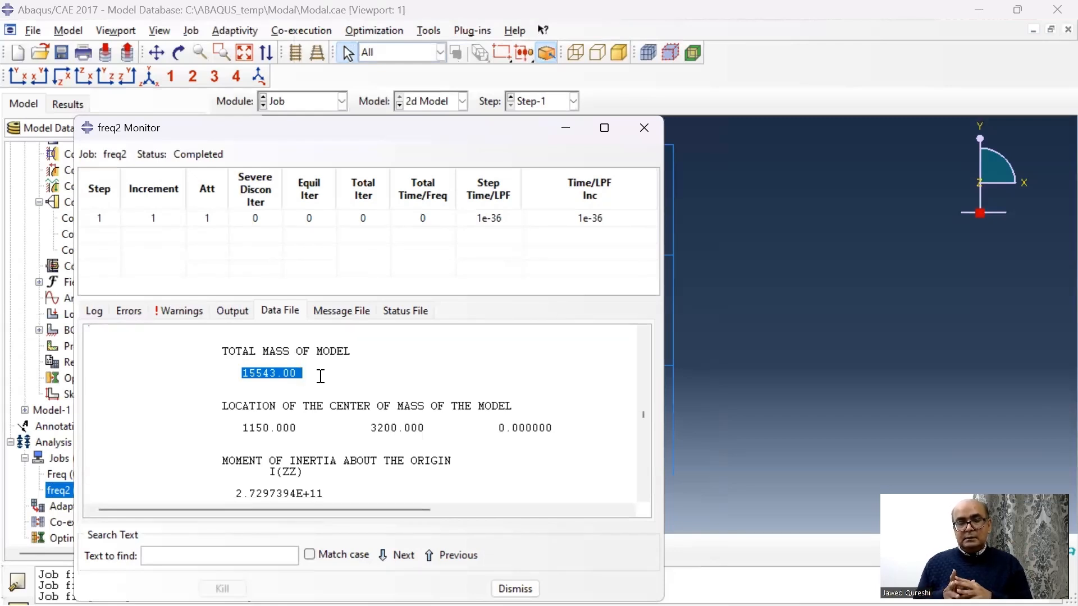
Step: Examine the freq2 job's data file for the inertia properties, the eigenvalue and frequency table, and the modal participation factors
{"action": "scroll", "coordinate": [321, 379], "scroll_direction": "down", "scroll_amount": 8}
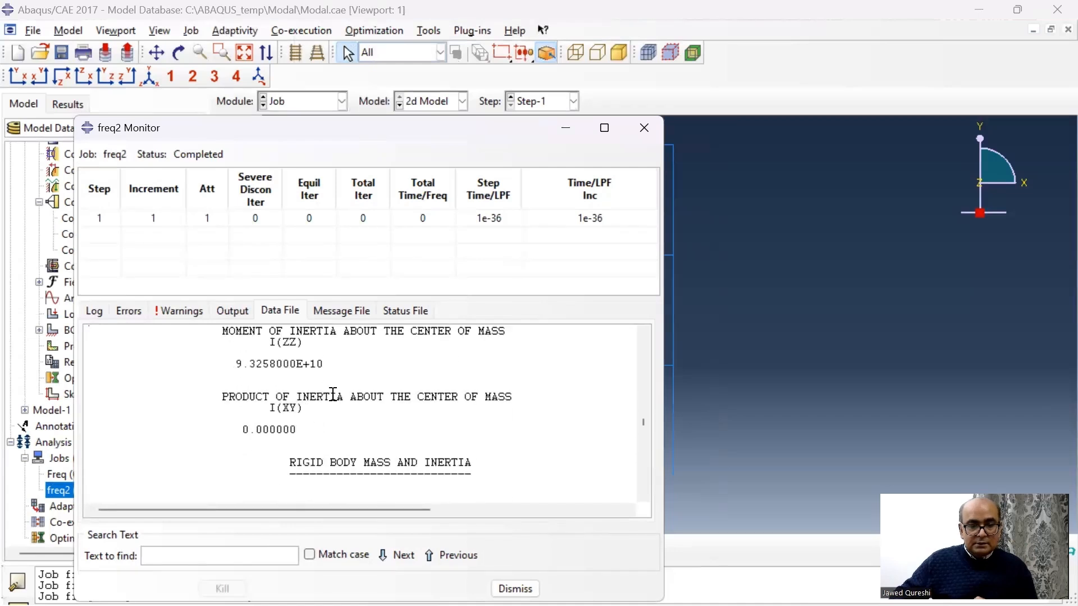
{"action": "scroll", "coordinate": [332, 393], "scroll_direction": "down", "scroll_amount": 10}
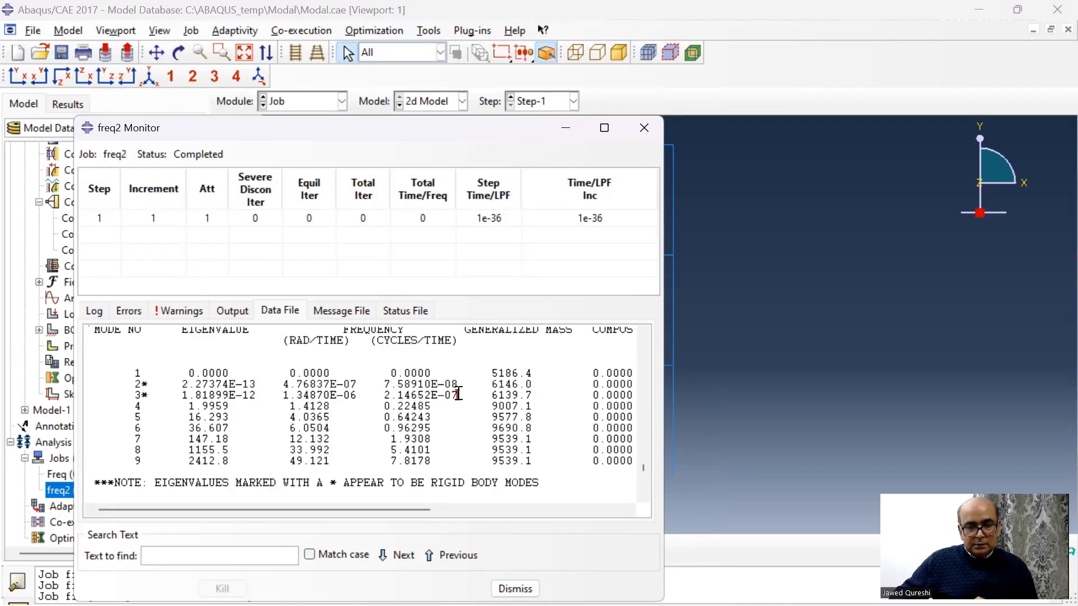
{"action": "left_click_drag", "start_coordinate": [459, 395], "coordinate": [127, 373]}
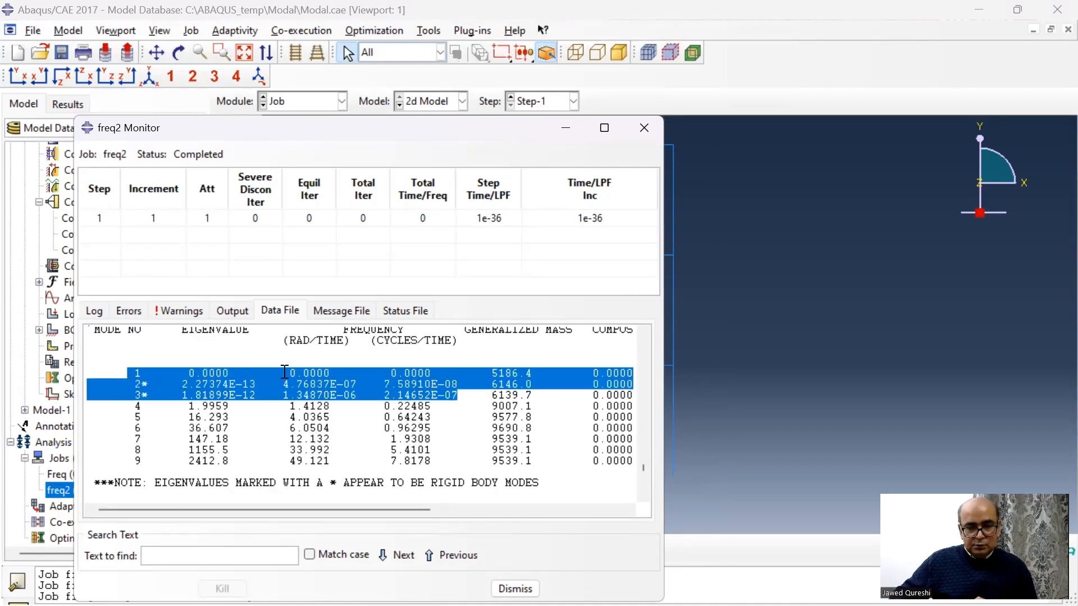
{"action": "scroll", "coordinate": [327, 381], "scroll_direction": "down", "scroll_amount": 1}
{"action": "left_click", "coordinate": [377, 370]}
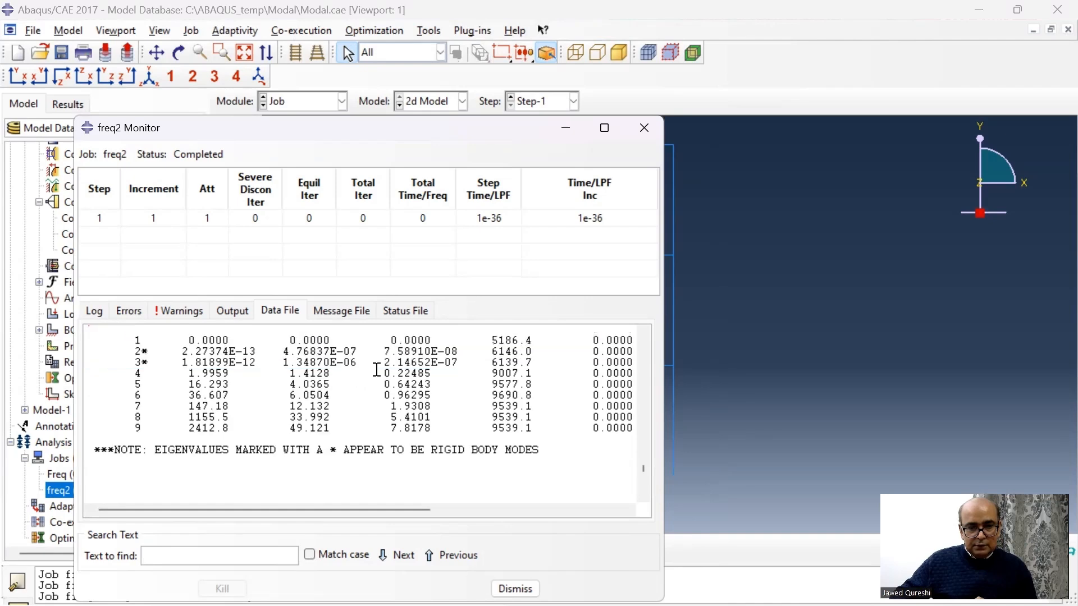
{"action": "scroll", "coordinate": [447, 382], "scroll_direction": "down", "scroll_amount": 7}
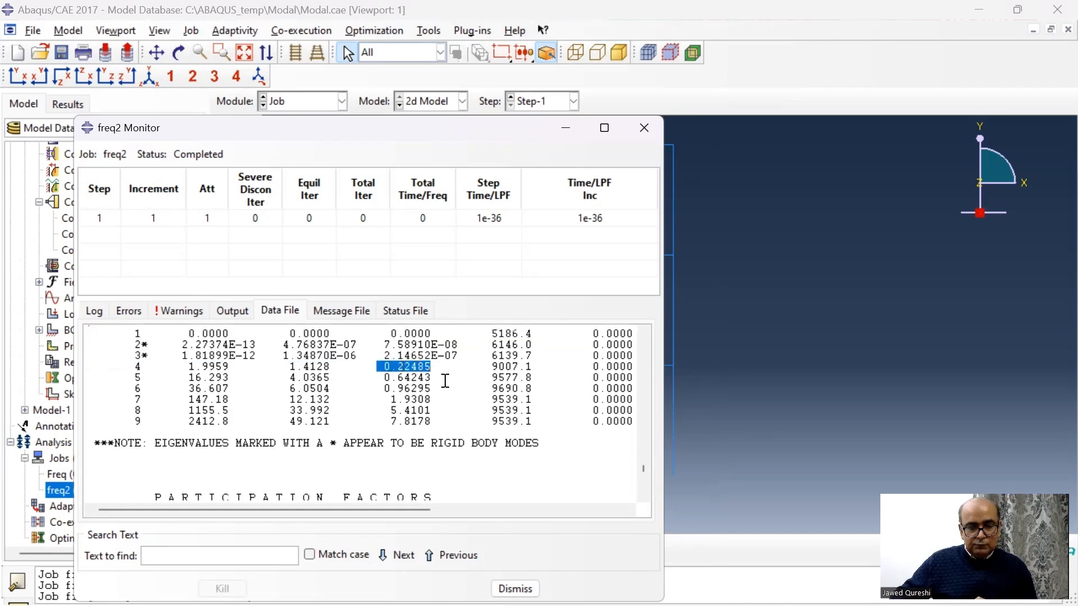
{"action": "scroll", "coordinate": [445, 381], "scroll_direction": "up", "scroll_amount": 1}
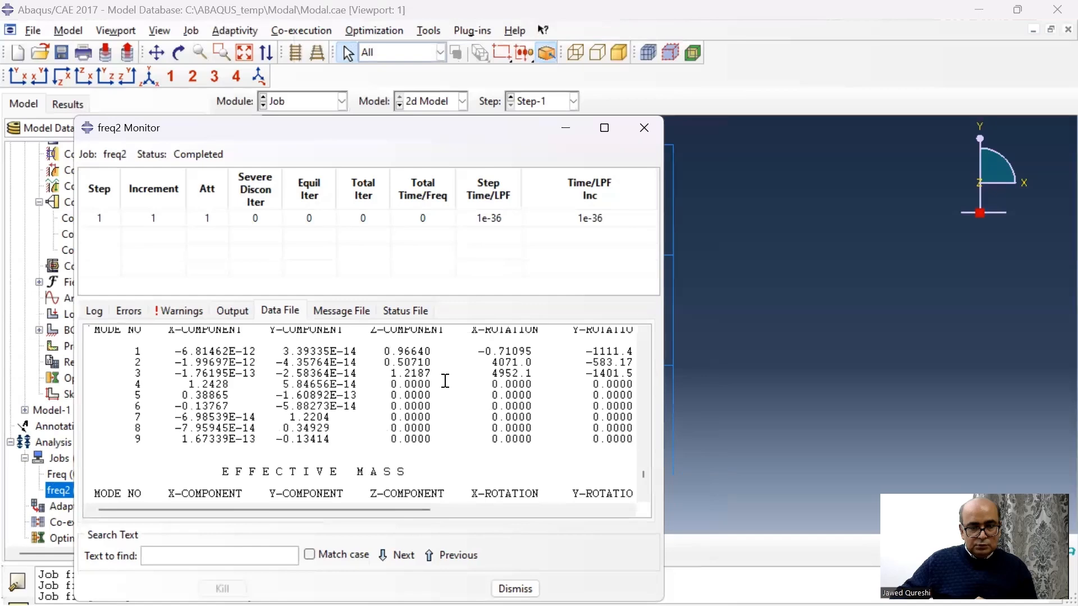
{"action": "scroll", "coordinate": [445, 381], "scroll_direction": "up", "scroll_amount": 1}
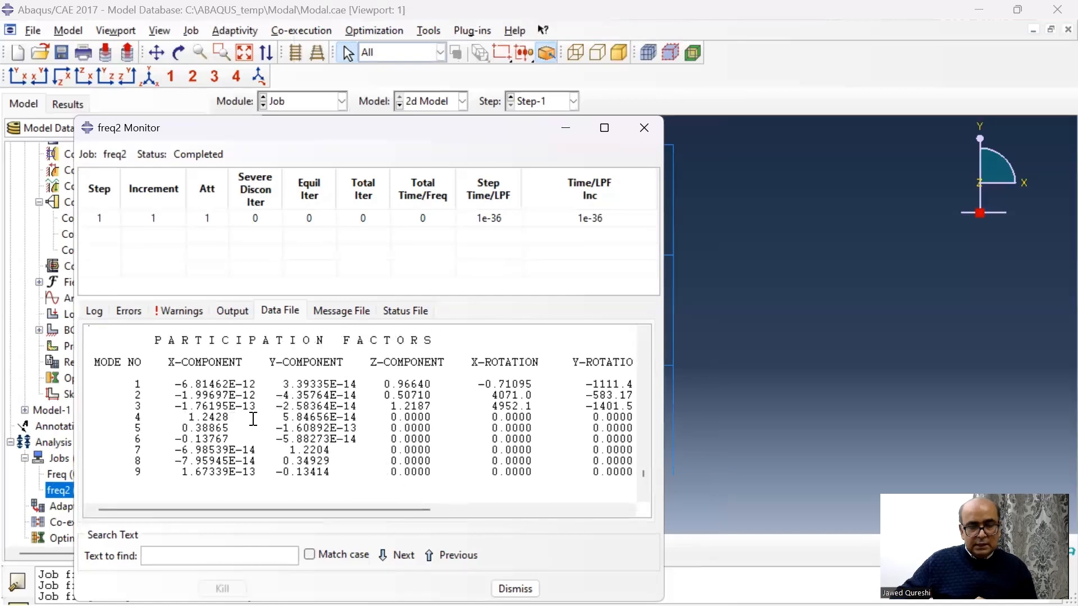
{"action": "scroll", "coordinate": [253, 419], "scroll_direction": "up", "scroll_amount": 7}
{"action": "double_click", "coordinate": [410, 404]}
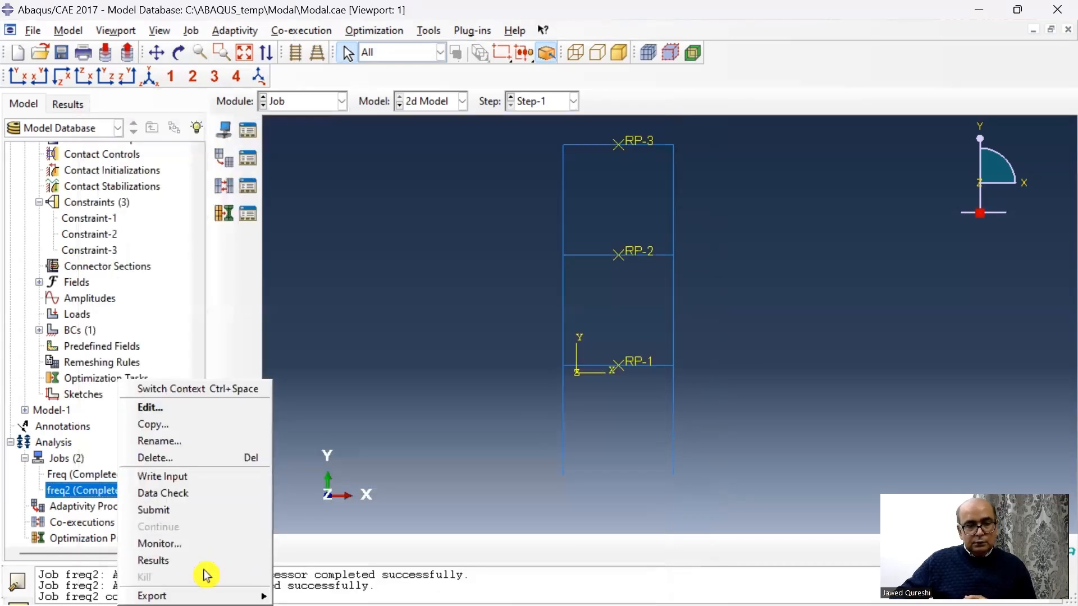
Step: Load the freq2 job's results and display the mode 4 frame of Step-1
{"action": "left_click", "coordinate": [203, 559]}
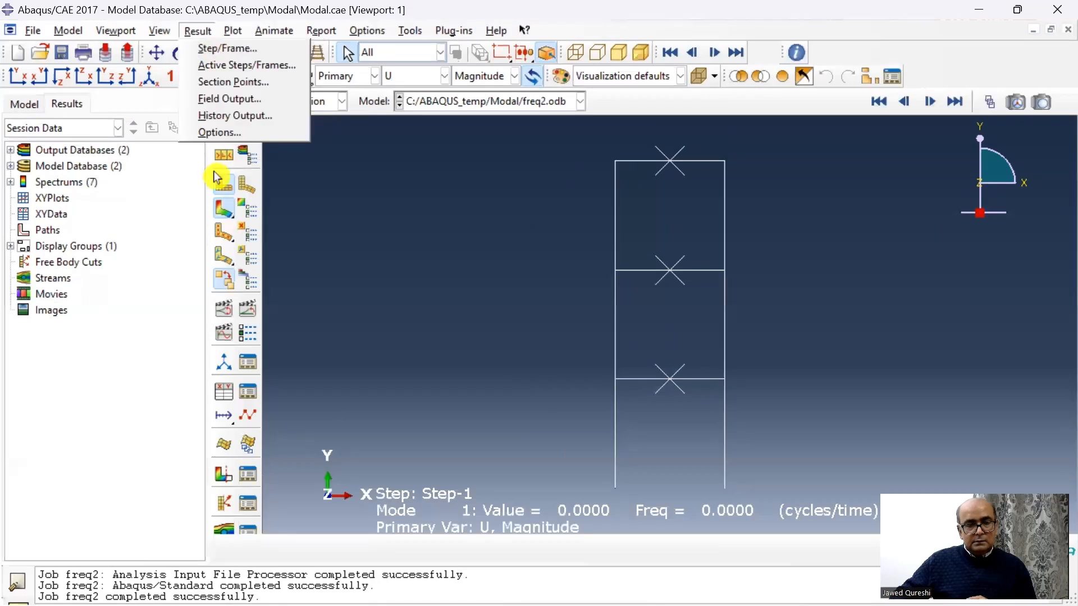
{"action": "left_click", "coordinate": [224, 45]}
{"action": "left_click", "coordinate": [190, 342]}
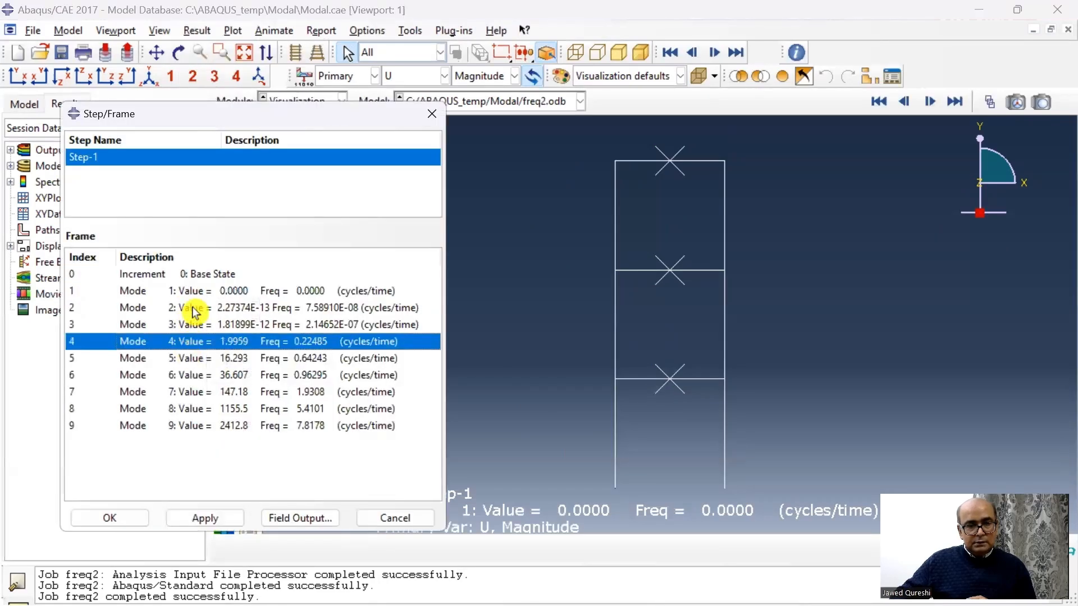
{"action": "left_click", "coordinate": [205, 518]}
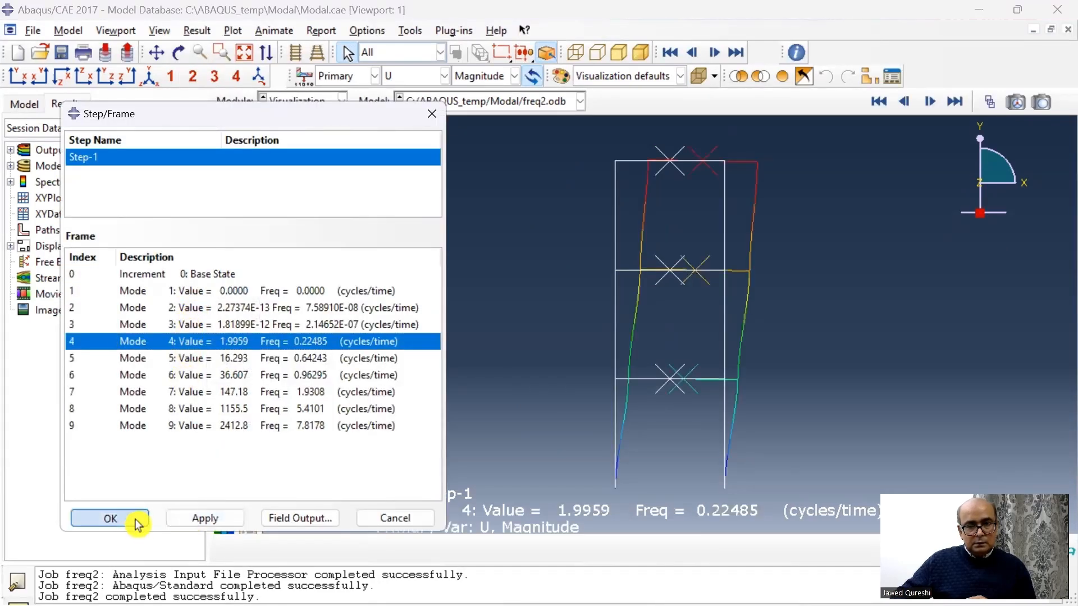
{"action": "left_click", "coordinate": [137, 517]}
Step: Step through the result frames with the Frame Selector to view the mode 5 and mode 6 shapes
{"action": "left_click", "coordinate": [989, 102]}
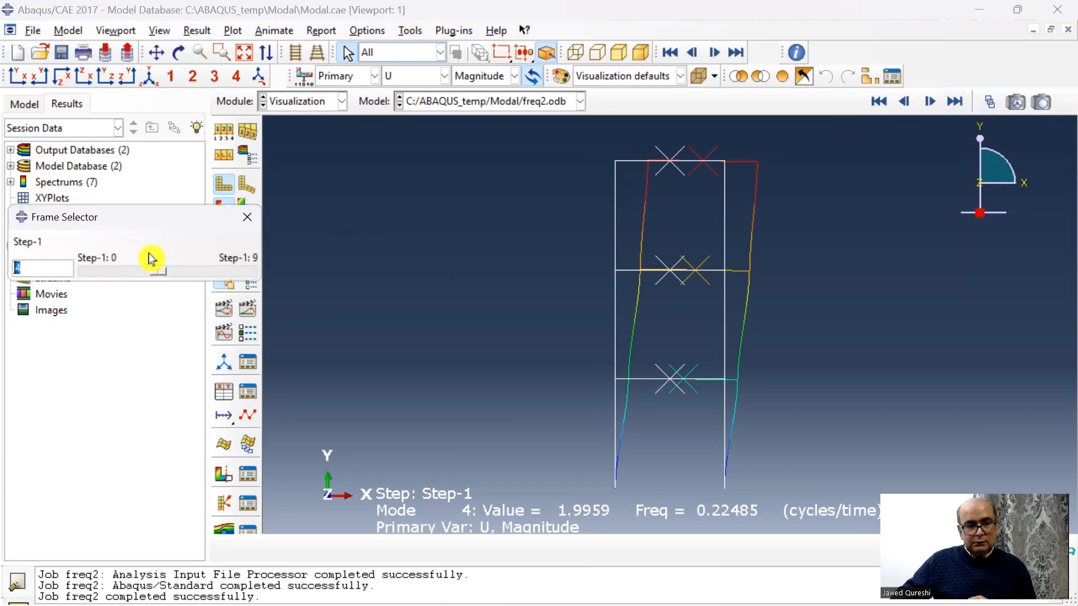
{"action": "left_click", "coordinate": [148, 277]}
{"action": "left_click_drag", "start_coordinate": [148, 278], "coordinate": [180, 279]}
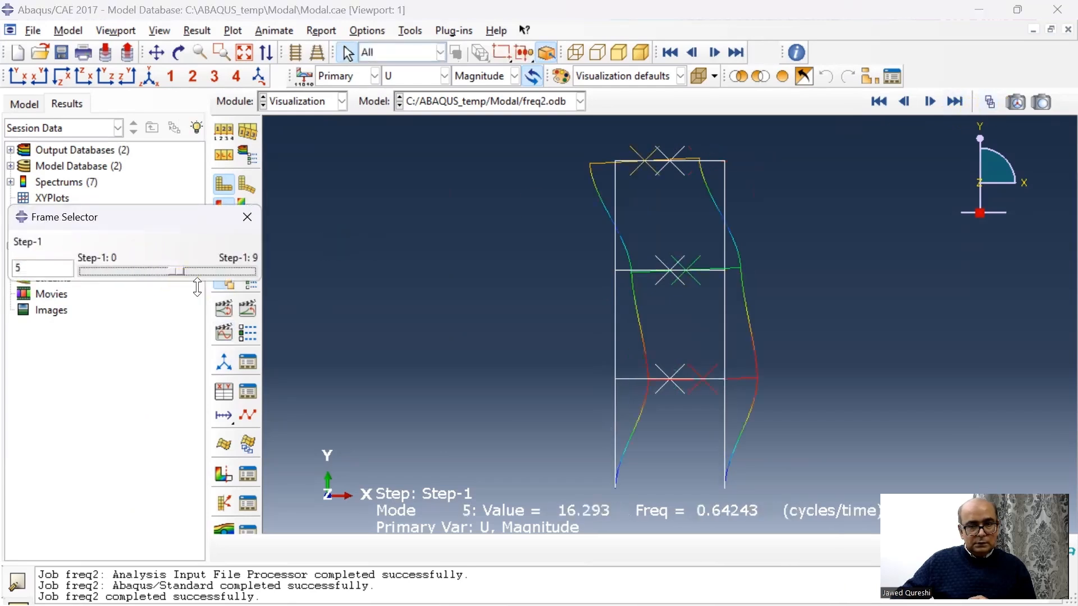
{"action": "left_click", "coordinate": [228, 339]}
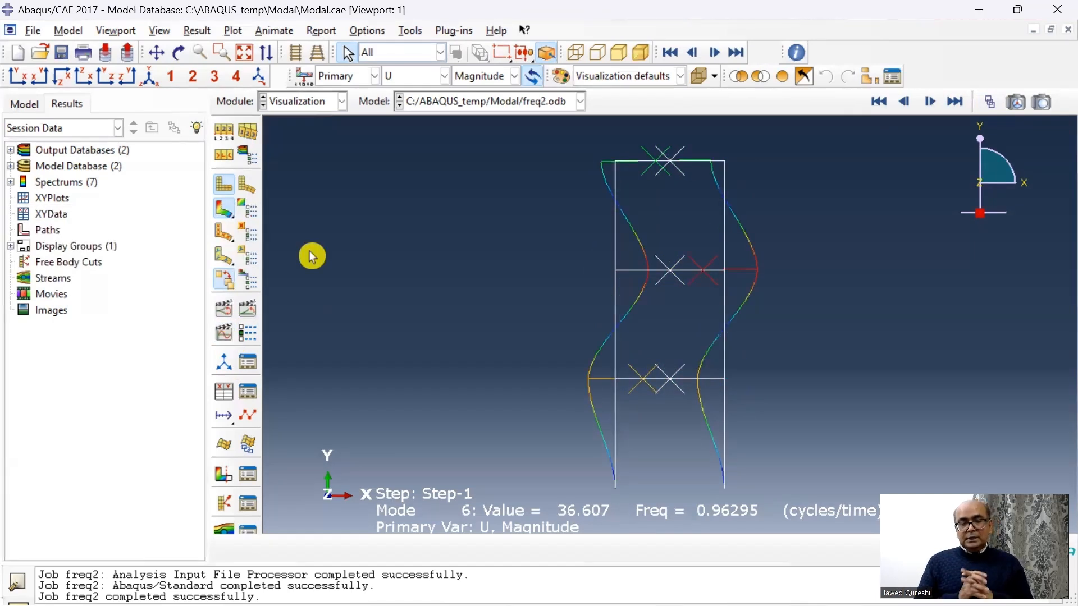